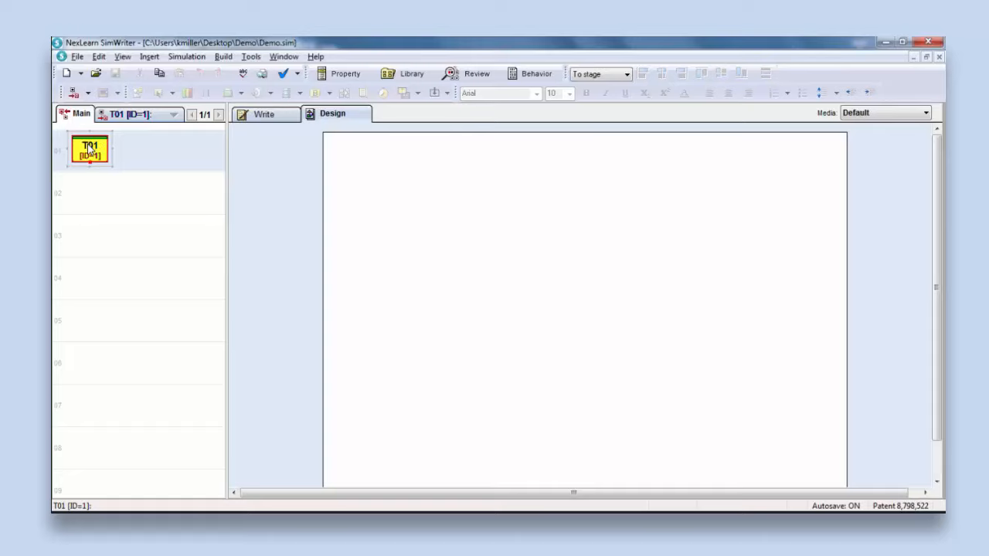
- Look inside topic T01 and add a second topic to the main map
double_click(91, 151)
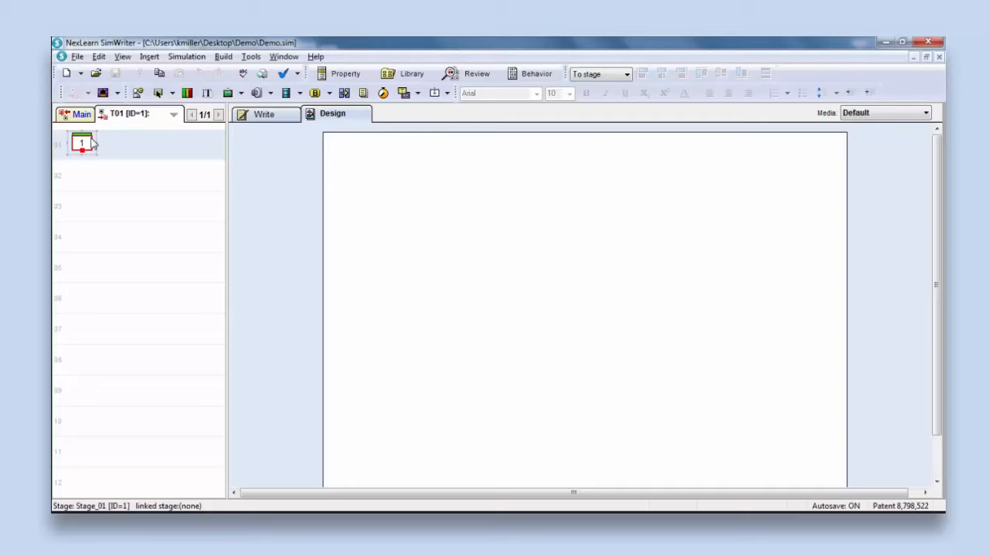
left_click(81, 115)
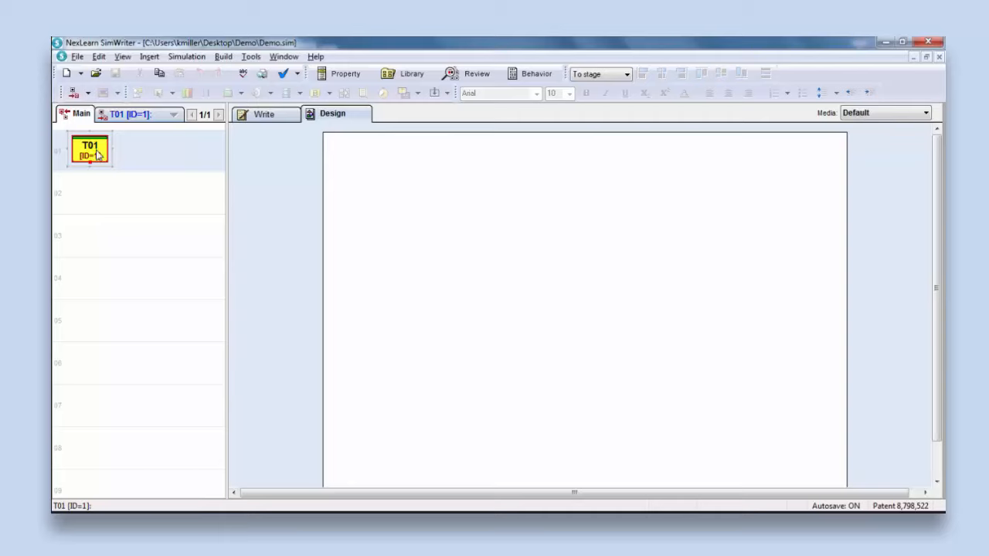
left_click(73, 93)
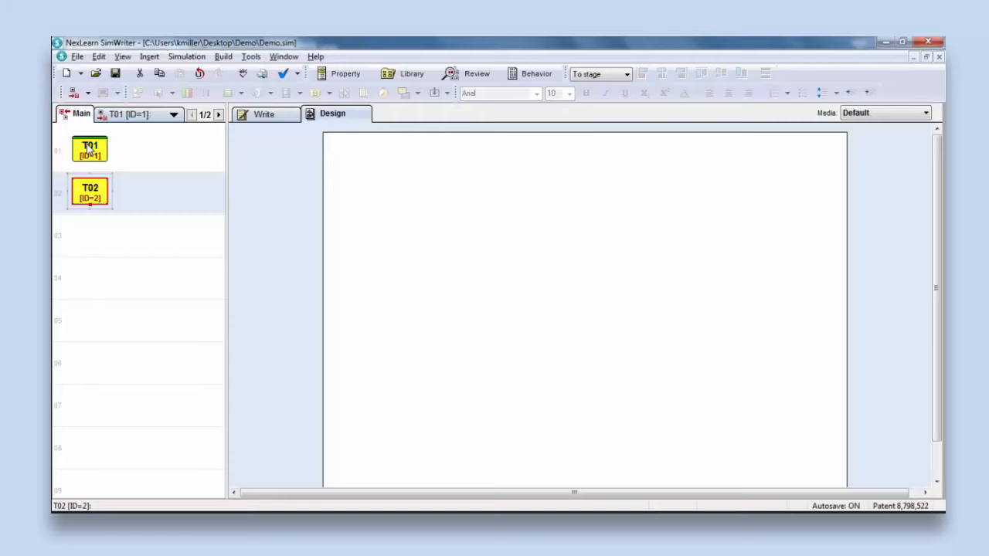
- Examine the Write view's name and description fields for topics T02 and T01, and look inside T01
left_click(261, 115)
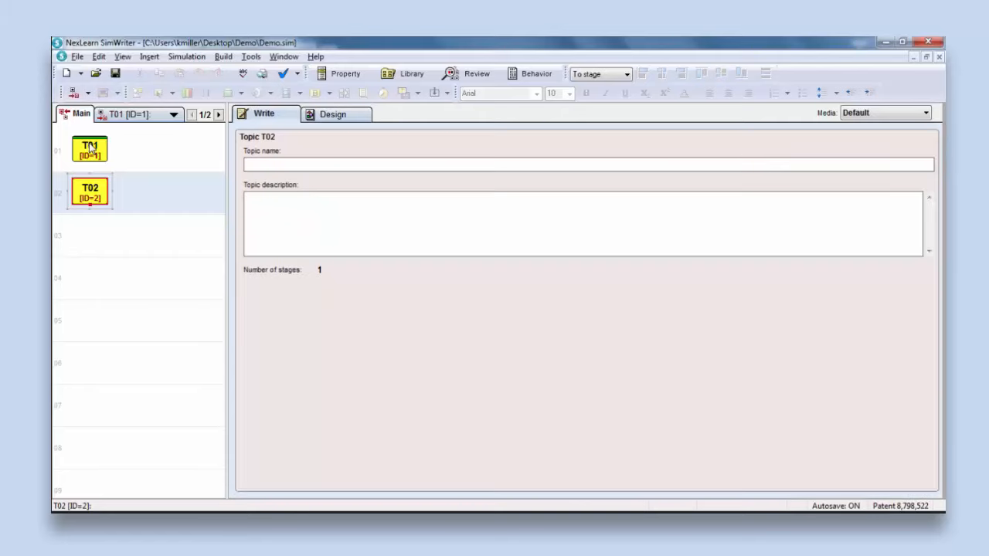
left_click(90, 149)
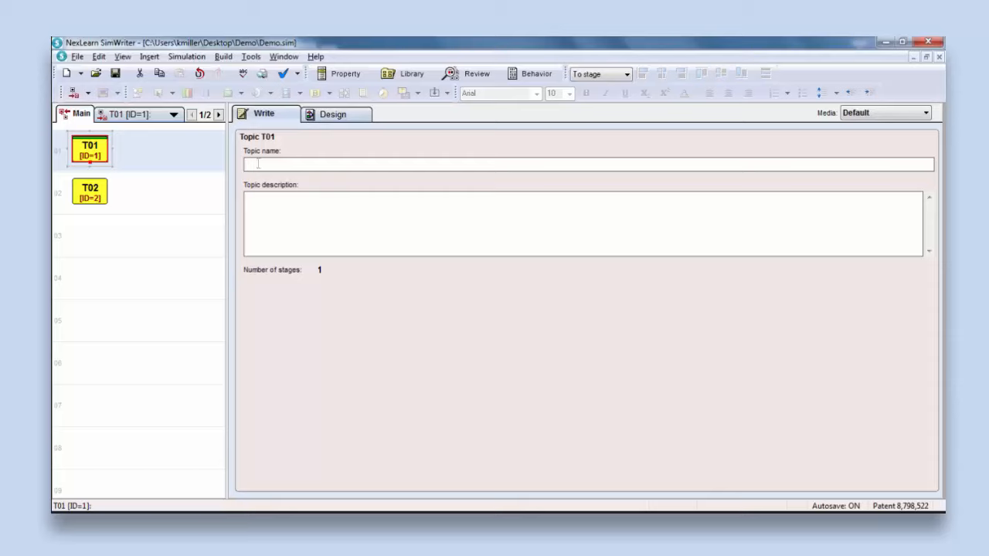
double_click(92, 154)
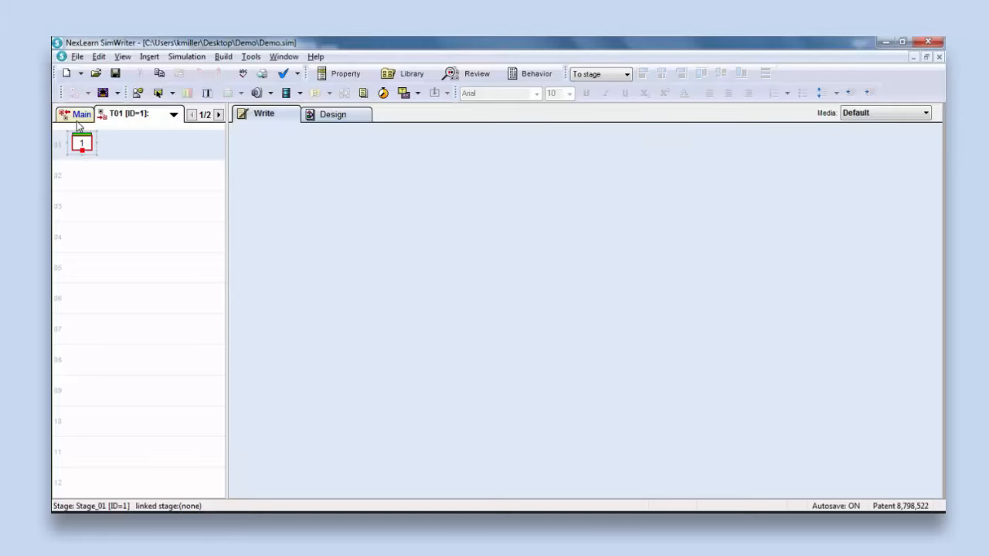
left_click(78, 119)
left_click(87, 190)
left_click(89, 158)
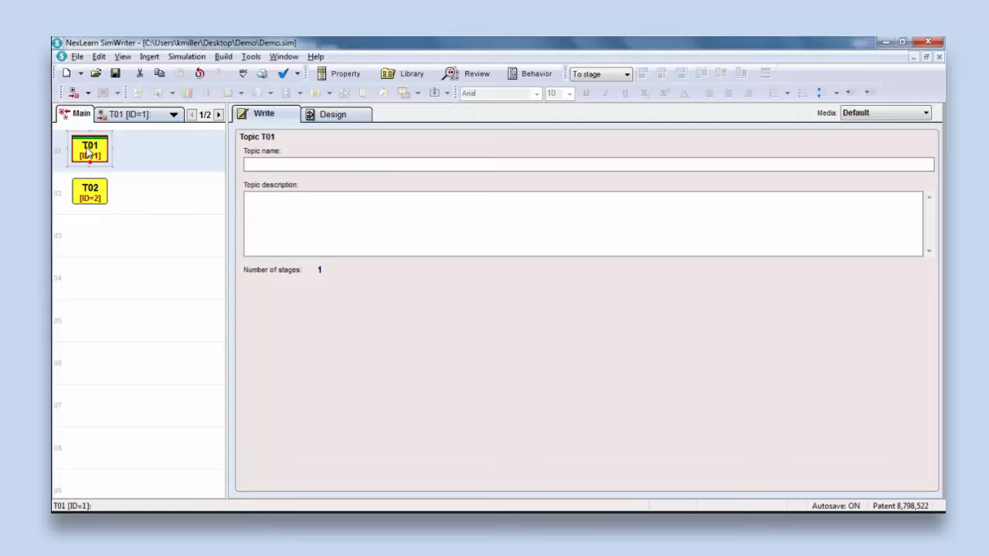
- Open topic T01's first stage and compare its Write and Design views
double_click(89, 149)
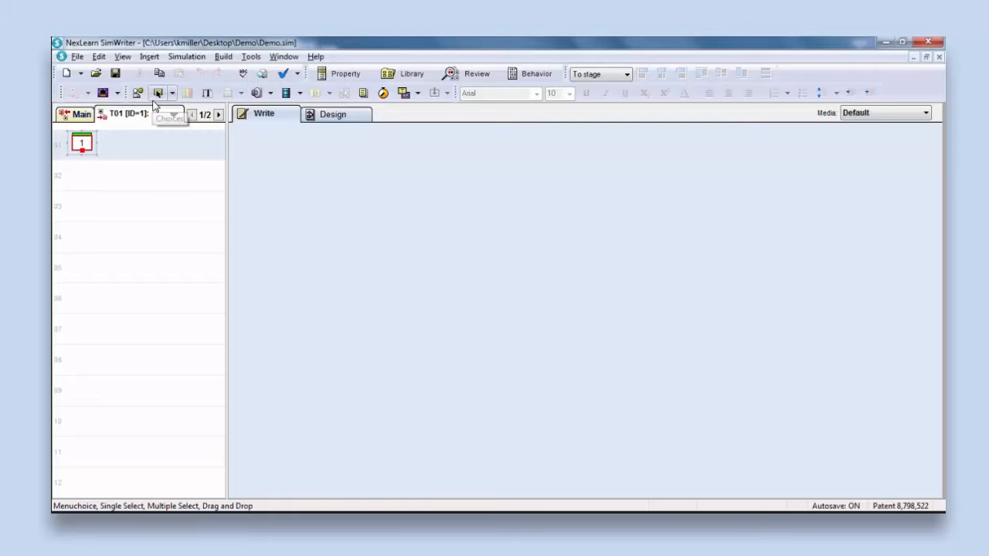
left_click(328, 114)
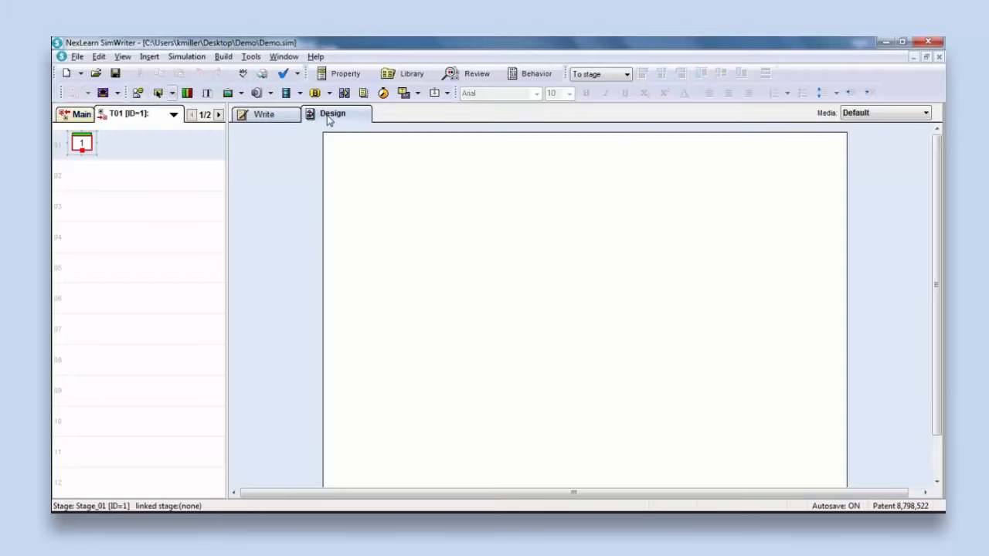
left_click(282, 117)
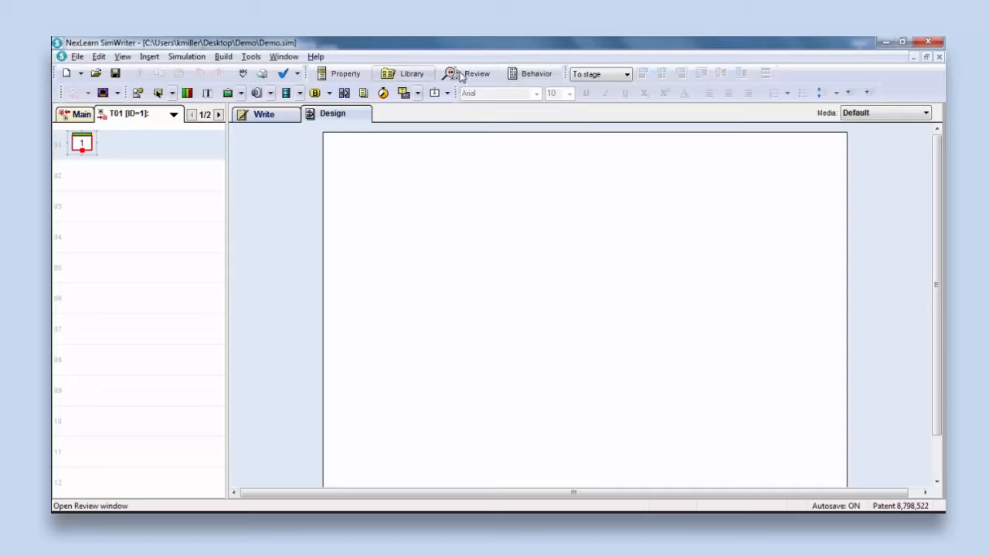
- Examine Stage_01's Behavior Script window and its Review window, including the notes area and note categories
left_click(537, 75)
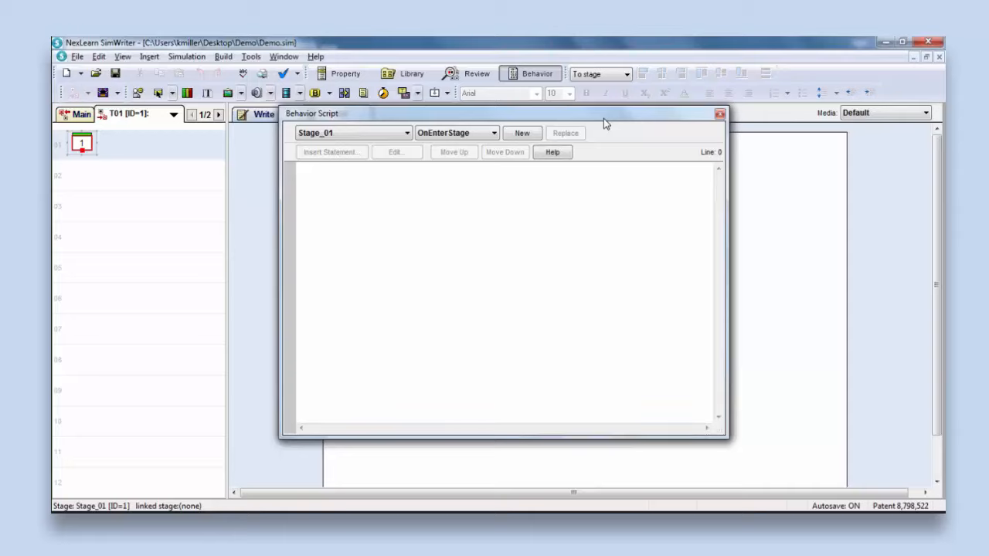
left_click(720, 116)
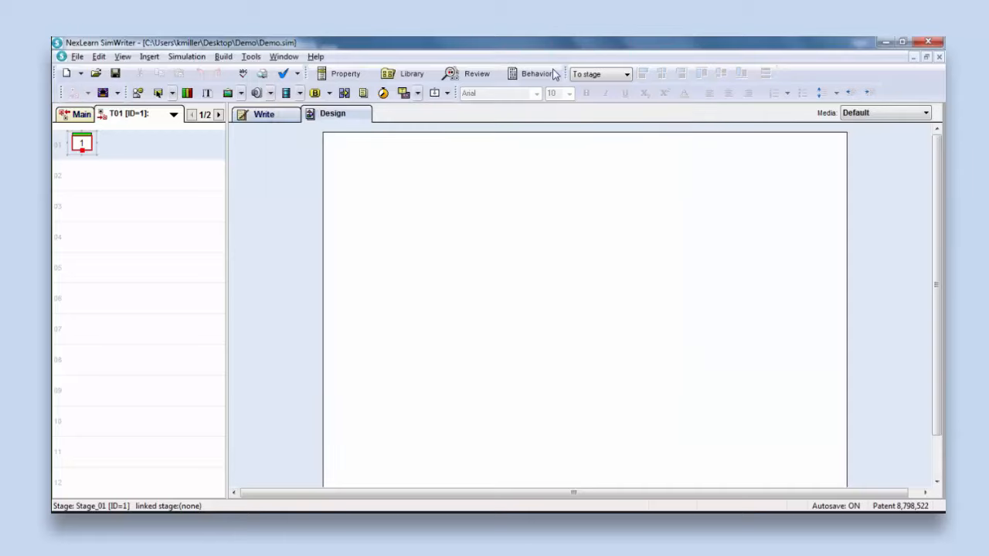
left_click(472, 77)
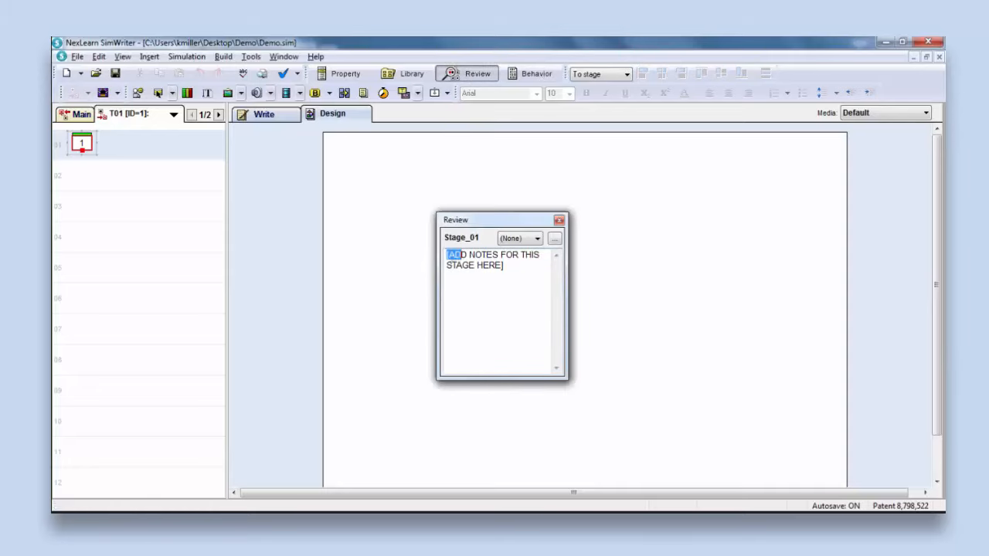
triple_click(545, 270)
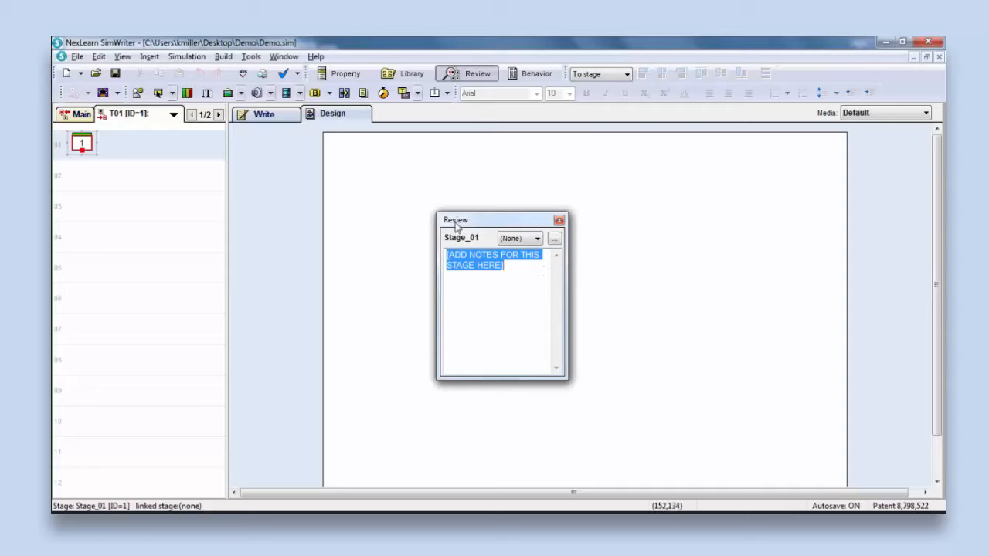
left_click(538, 239)
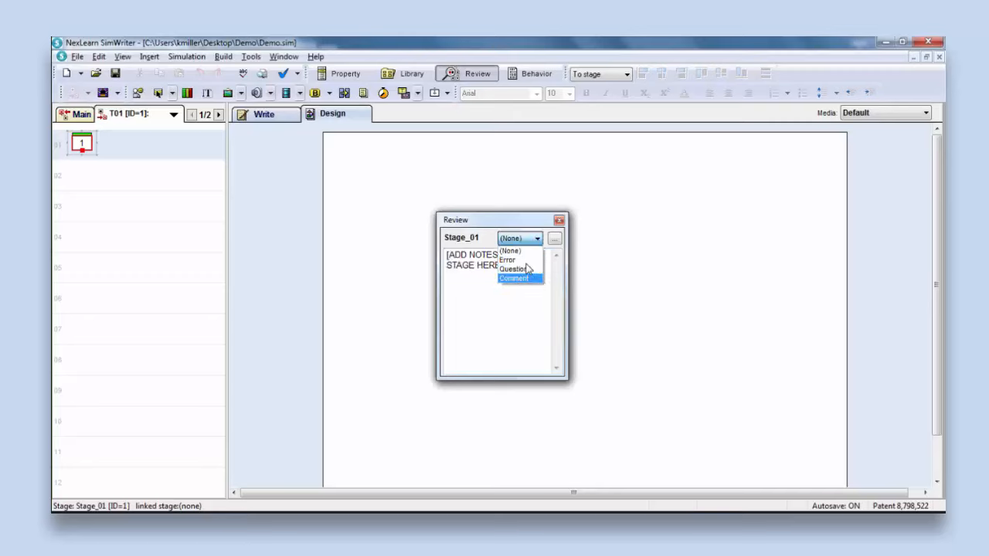
left_click(554, 224)
left_click(558, 221)
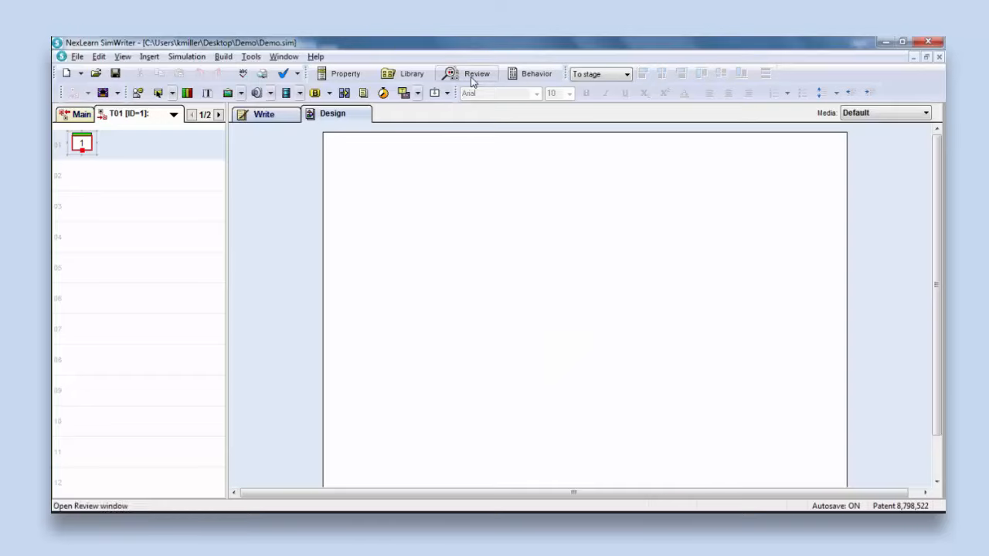
- Examine the Library window and Stage_01's Property window, and return to the Write view
left_click(410, 73)
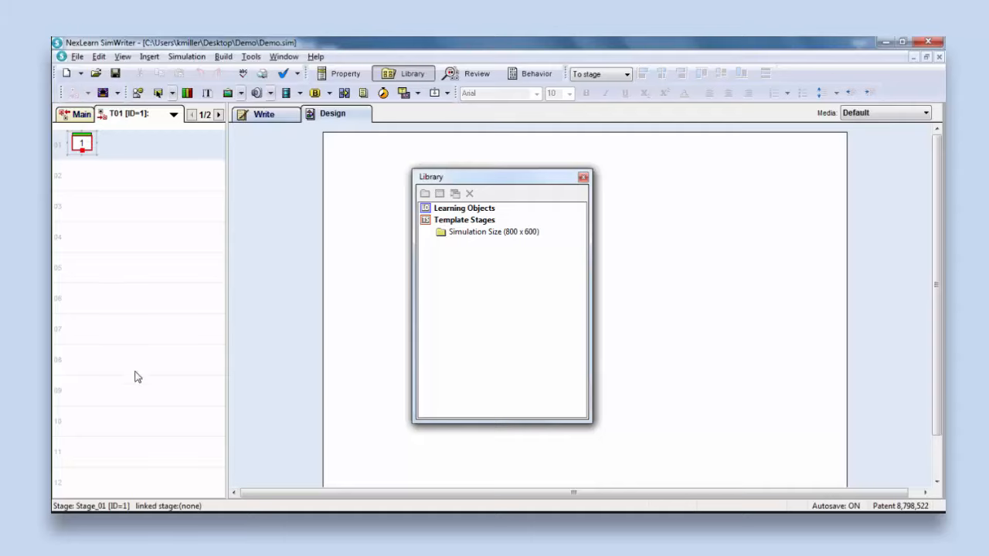
left_click(584, 177)
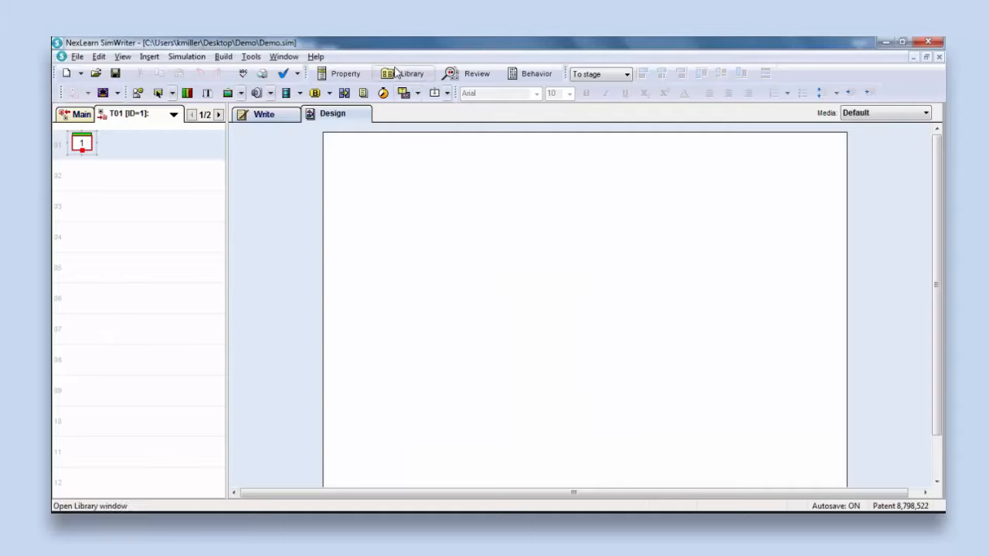
left_click(345, 74)
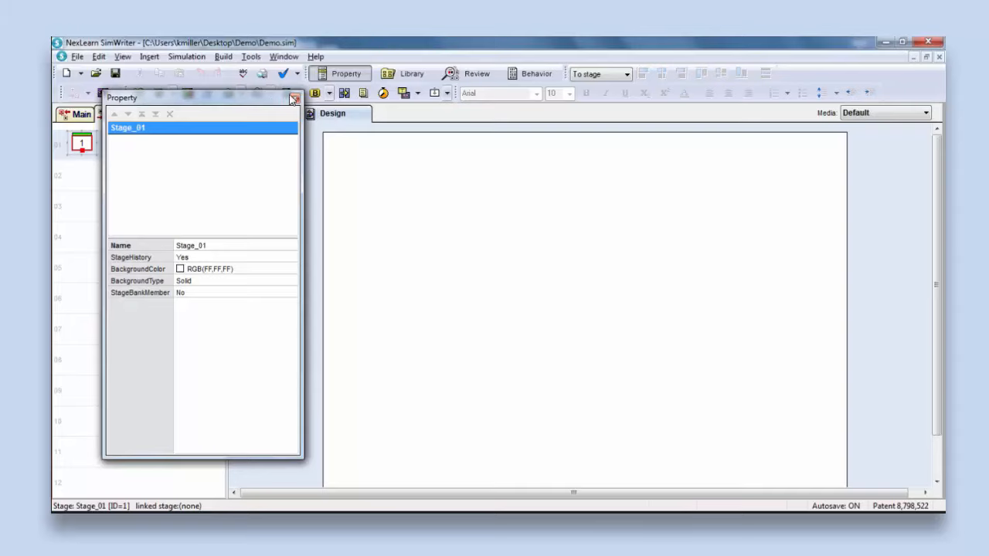
left_click(294, 99)
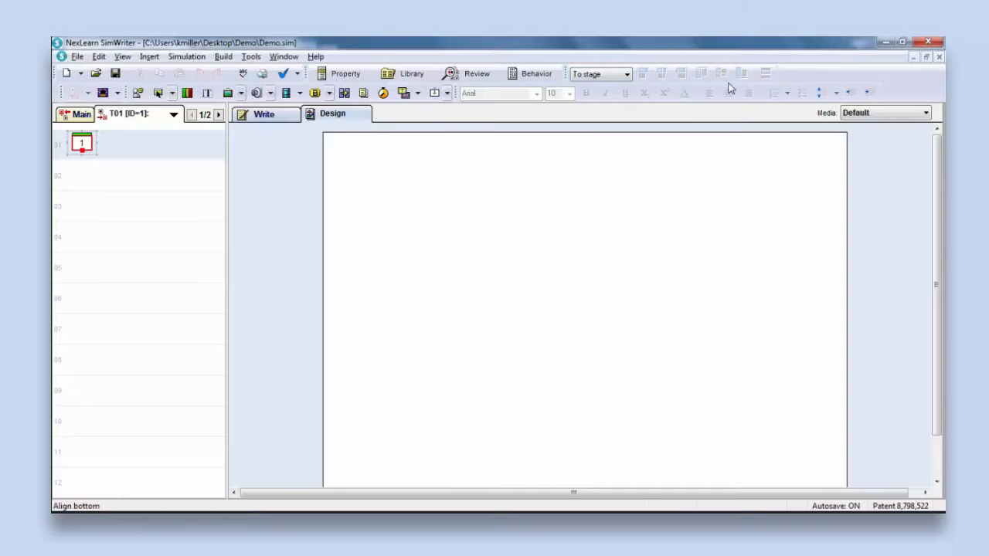
left_click(272, 116)
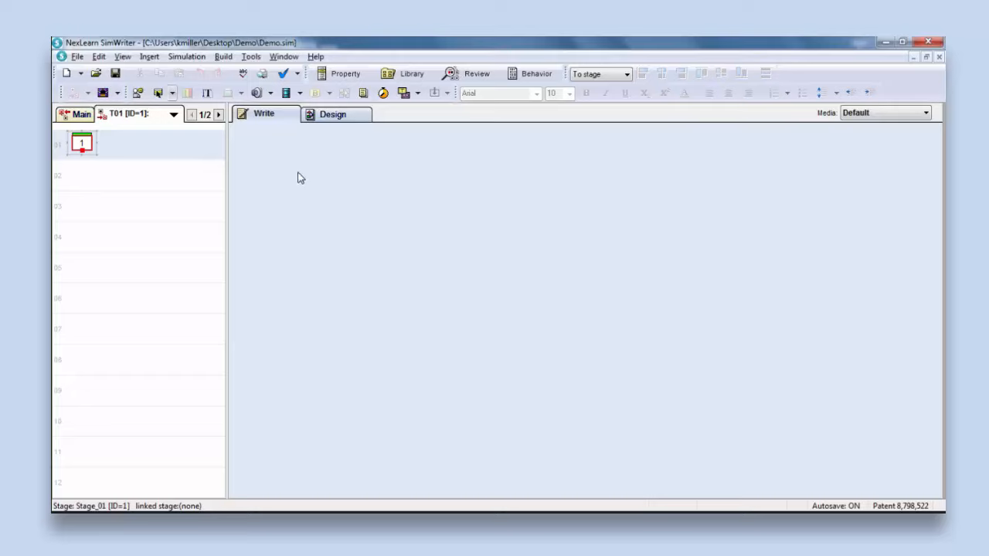
- Consult the Design Tab topic in the SimWriter User Guide and close the guide
left_click(316, 58)
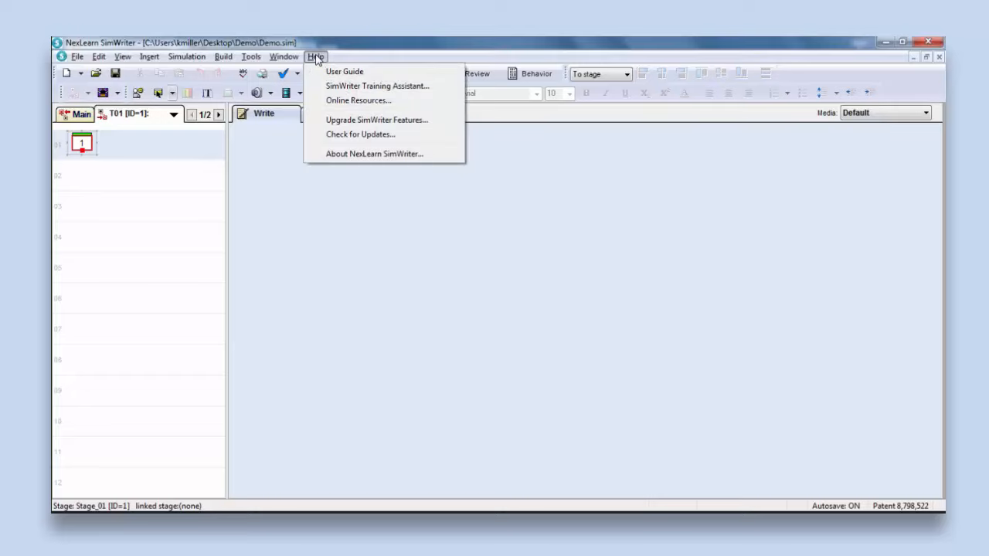
left_click(360, 76)
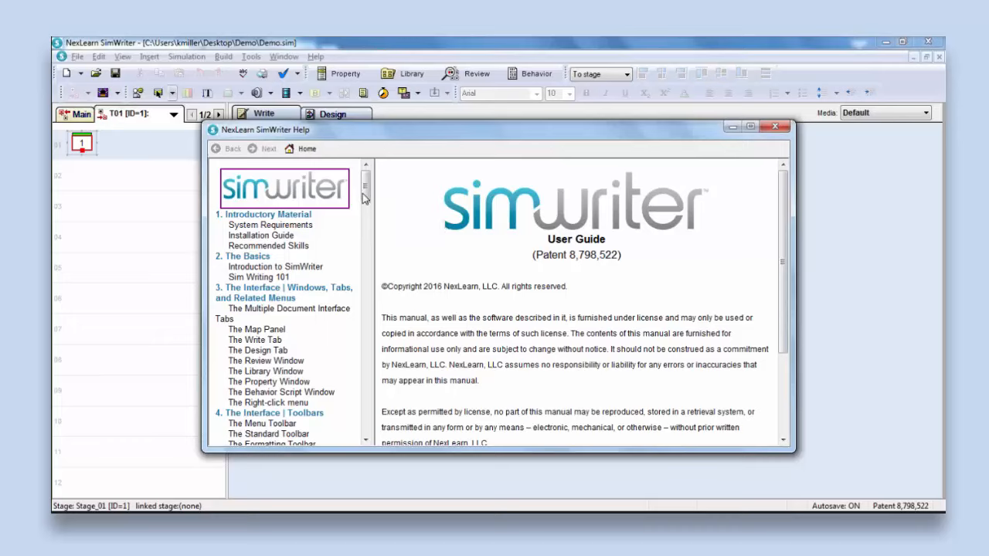
left_click_drag(365, 198, 363, 242)
left_click(259, 351)
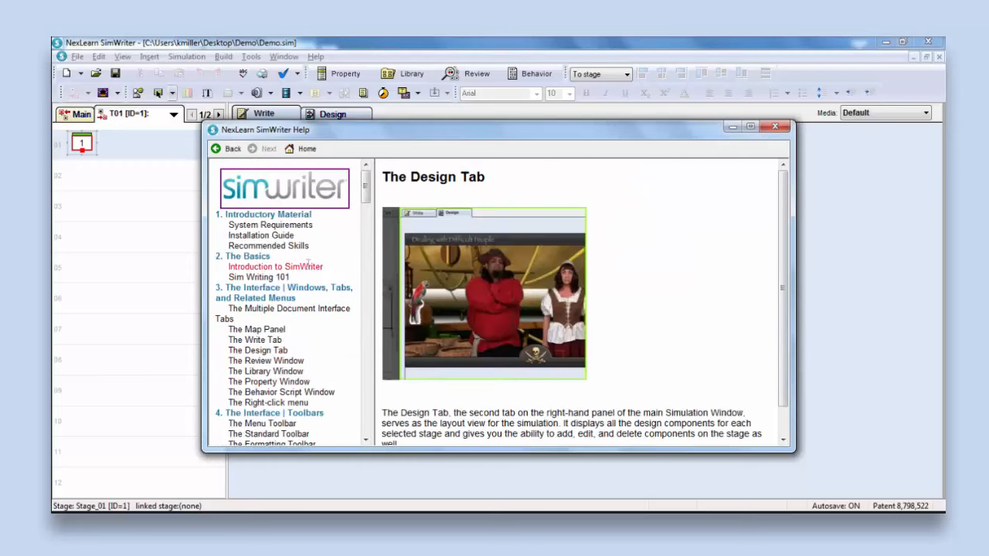
left_click(776, 127)
- Open the SimWriter Training Assistant web page, look through its breakout simulations, and close the page
left_click(315, 56)
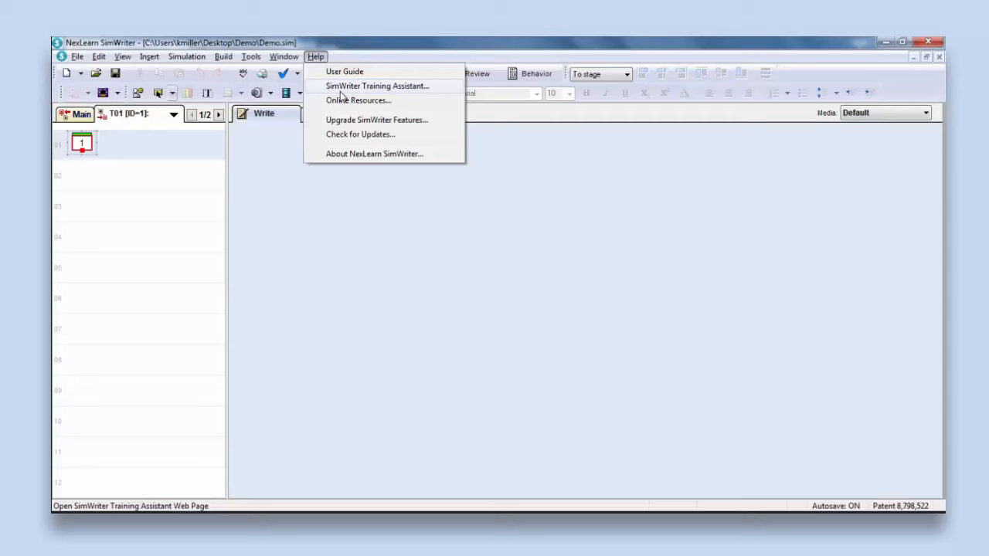
left_click(411, 89)
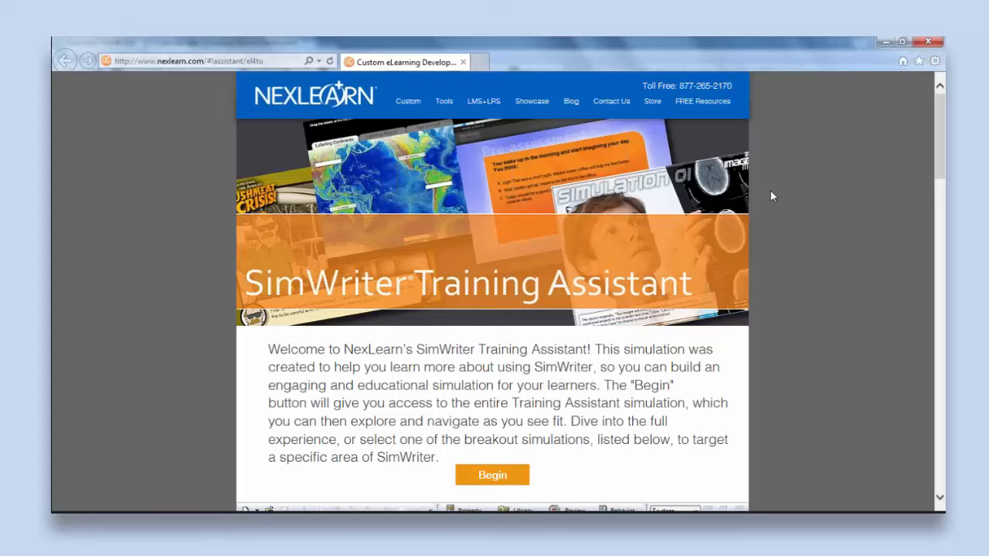
scroll(771, 191, "down", 2)
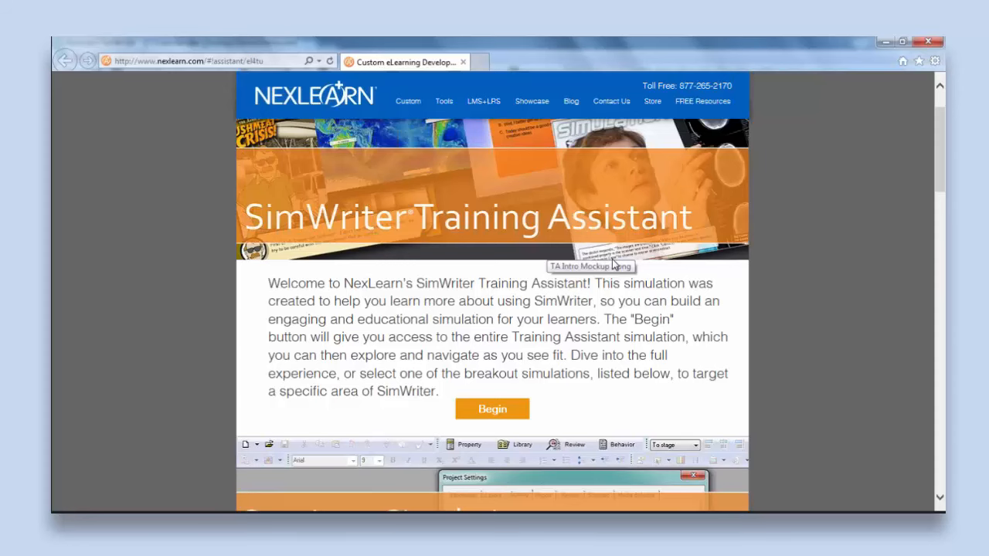
scroll(614, 264, "down", 1)
scroll(614, 265, "down", 3)
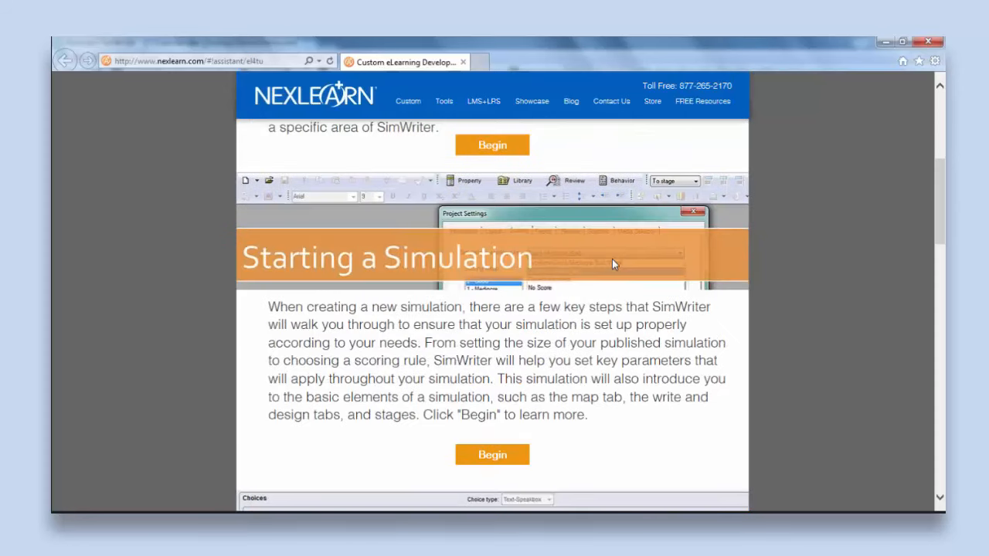
scroll(612, 262, "down", 3)
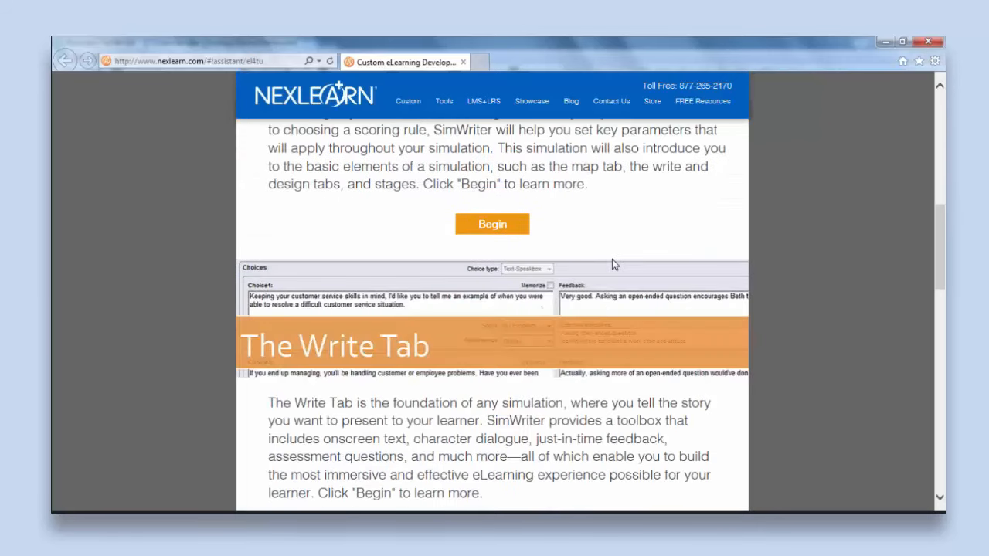
scroll(612, 259, "down", 5)
scroll(583, 285, "down", 3)
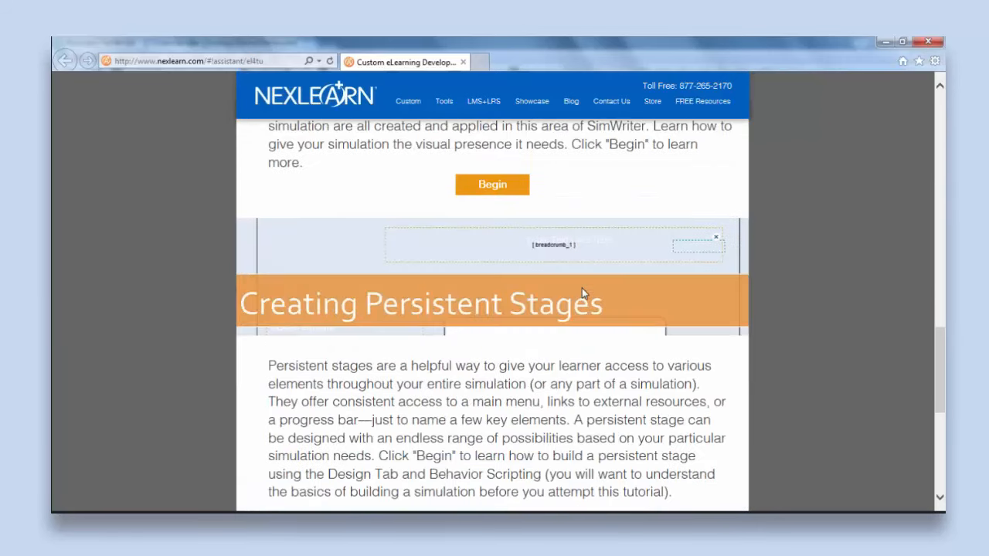
scroll(584, 286, "up", 1)
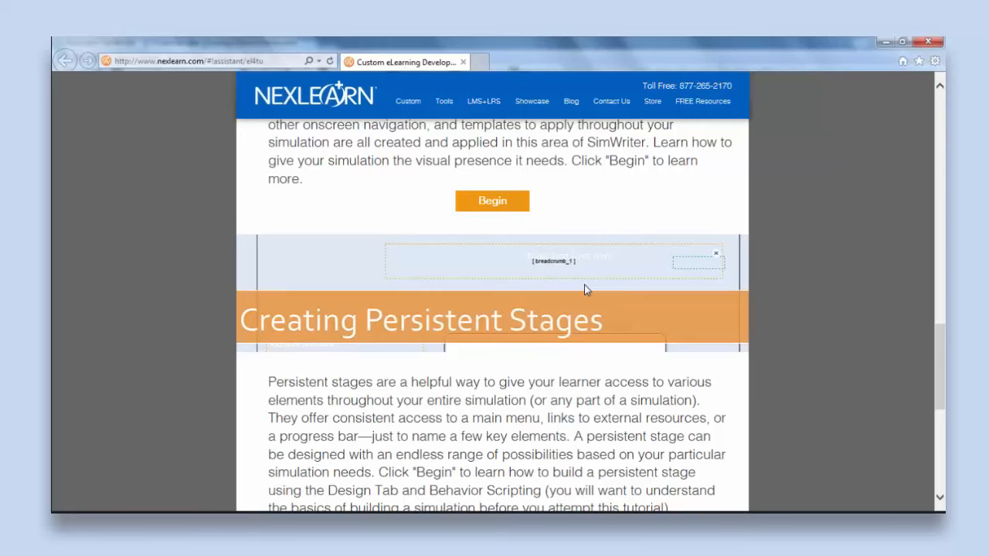
scroll(584, 289, "up", 6)
scroll(585, 289, "up", 5)
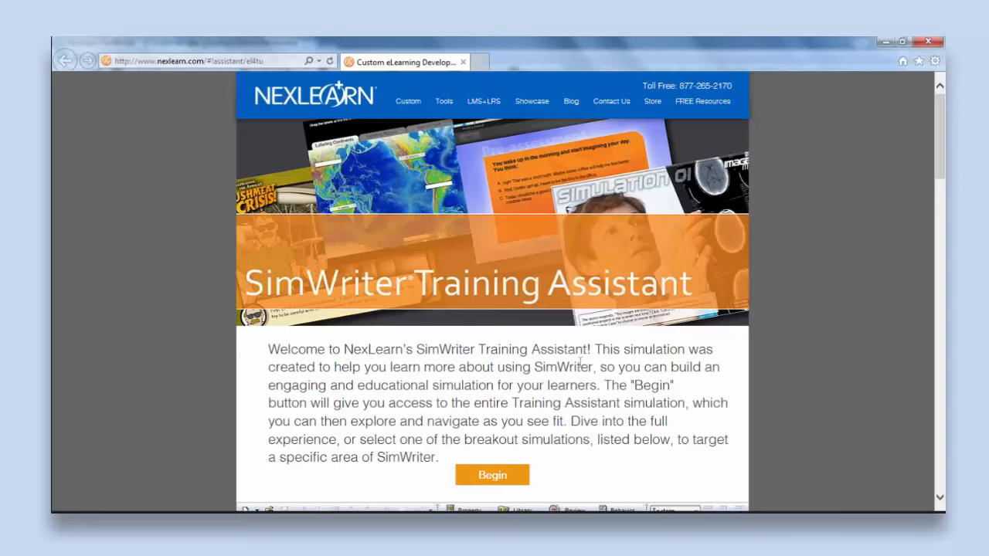
left_click(930, 41)
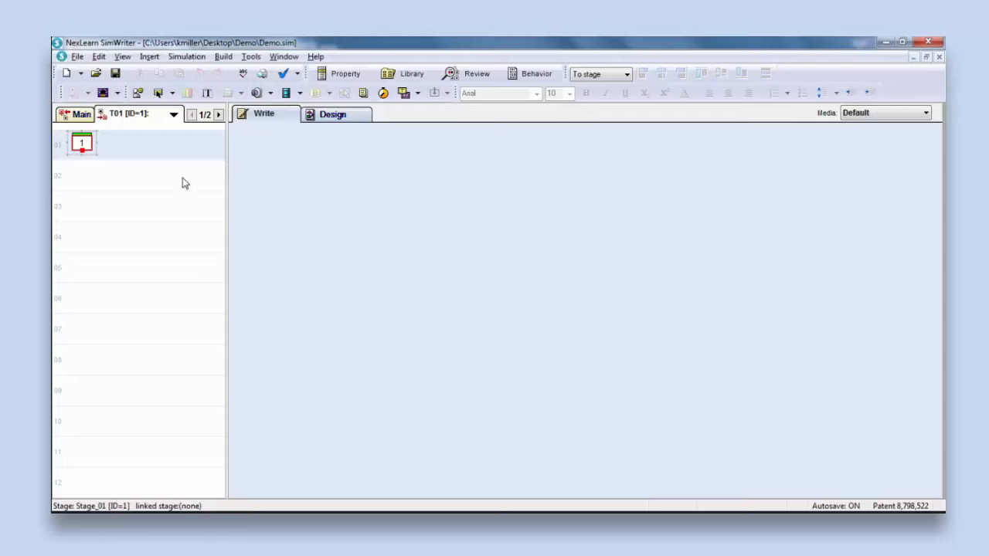
- Insert Menuchoices on stage 1 of topic T01
left_click(173, 93)
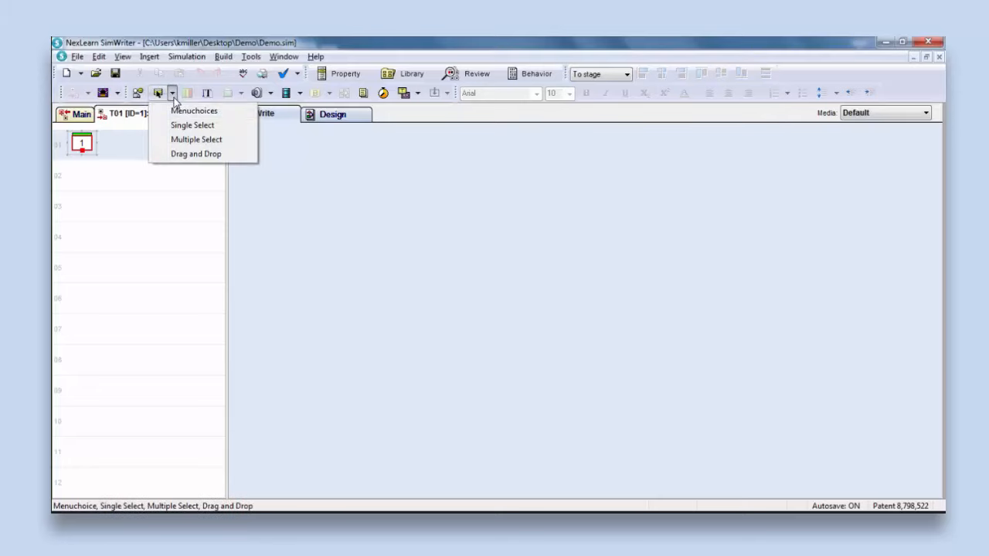
left_click(184, 113)
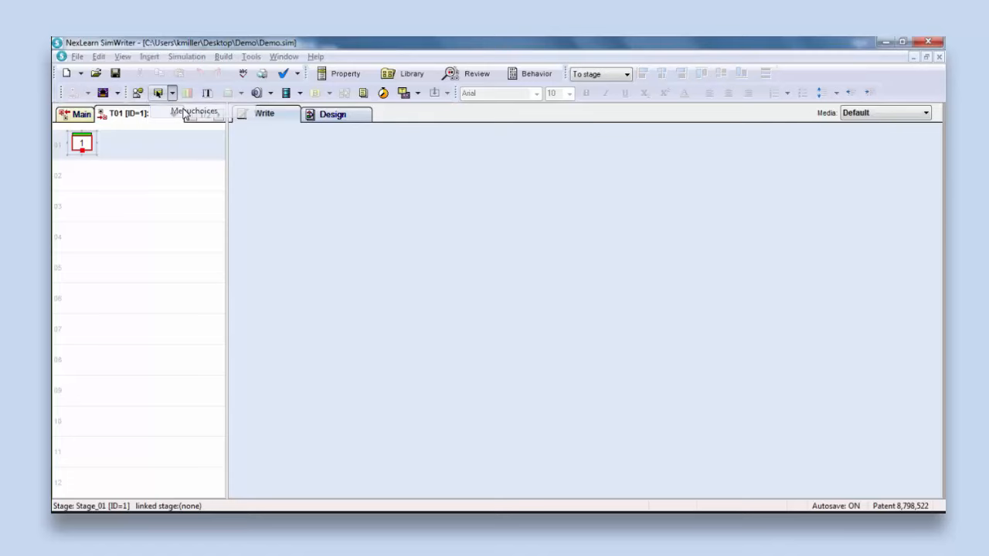
- Add the three-choice Menuchoice interaction to the stage, check Choice1's score options, and set Choice2's score to C - Mediocre
left_click(619, 421)
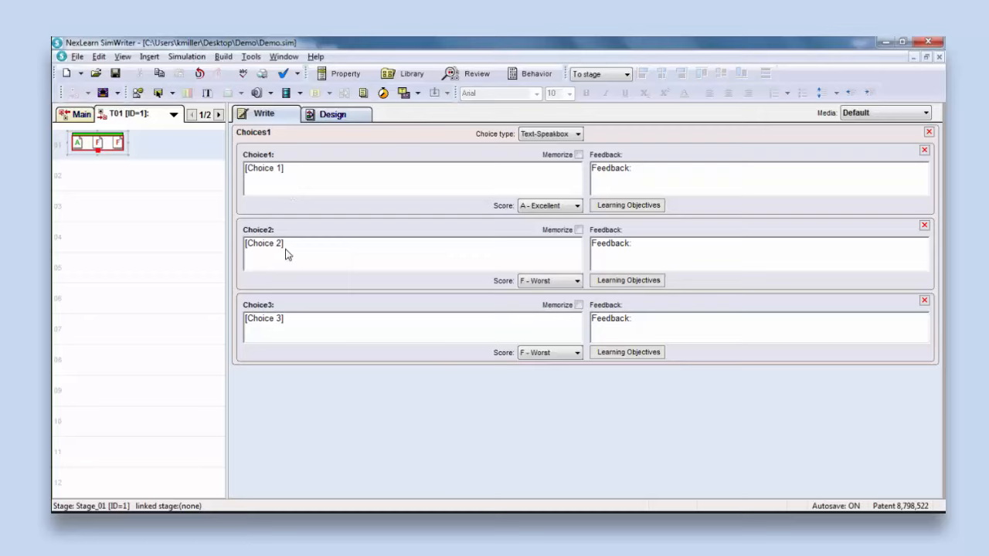
left_click(549, 205)
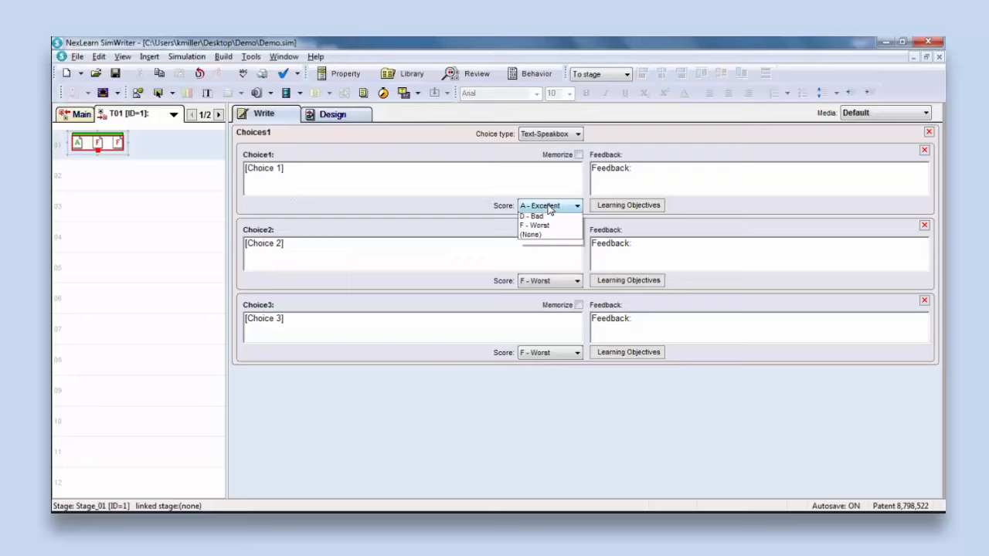
left_click(549, 207)
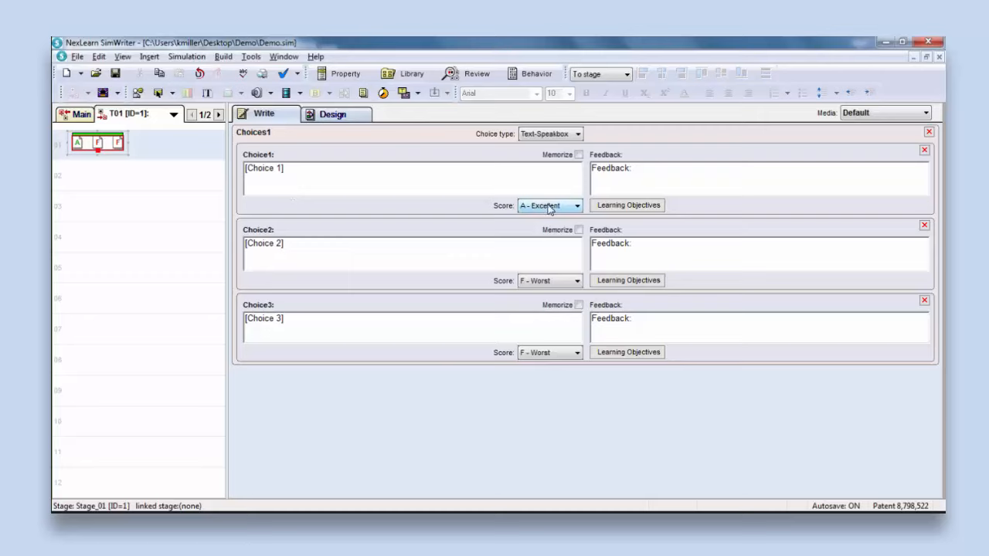
left_click(549, 282)
left_click(547, 311)
left_click(722, 166)
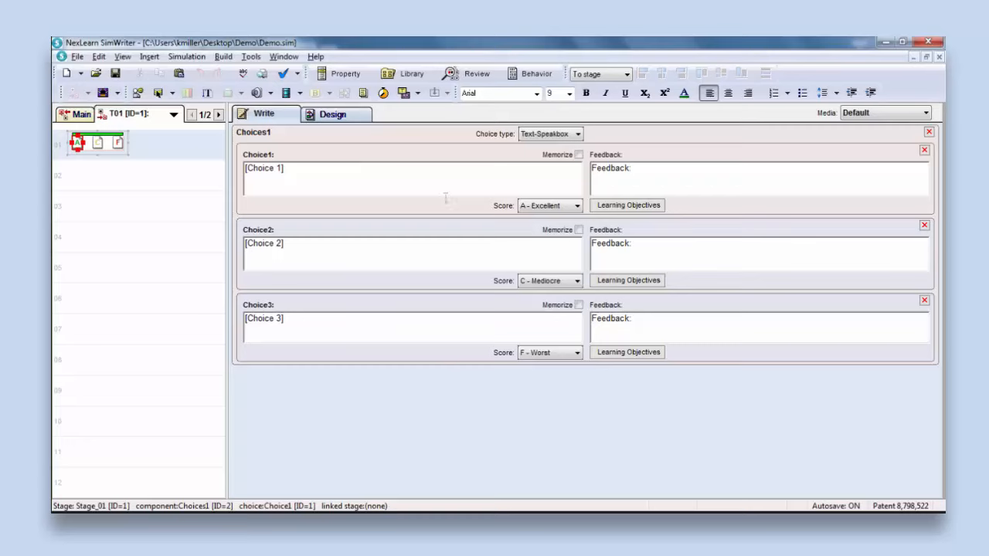
- Delete all three menu choices from stage 1
left_click(172, 94)
left_click(171, 93)
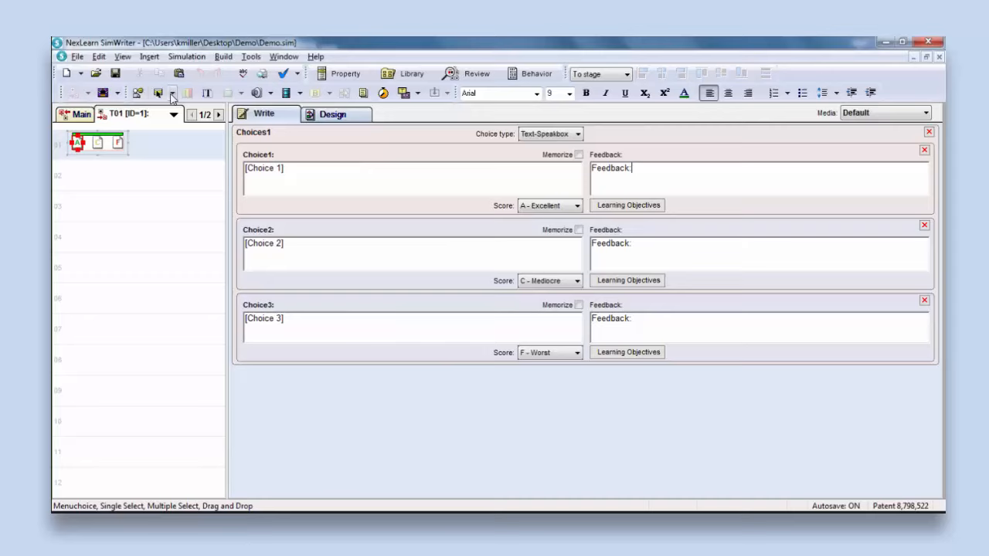
left_click(98, 144)
key("Delete")
left_click(116, 146)
key("Delete")
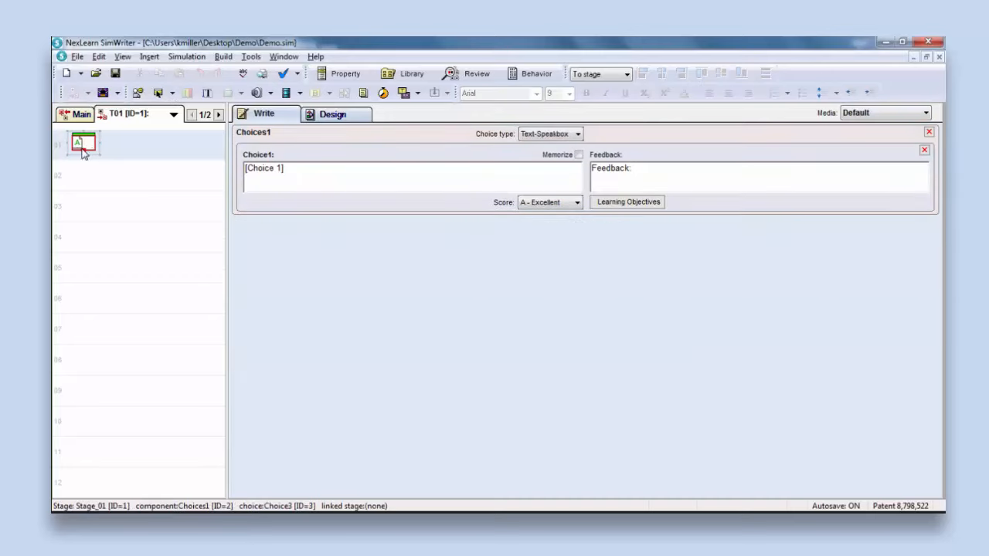
left_click(84, 154)
key("Delete")
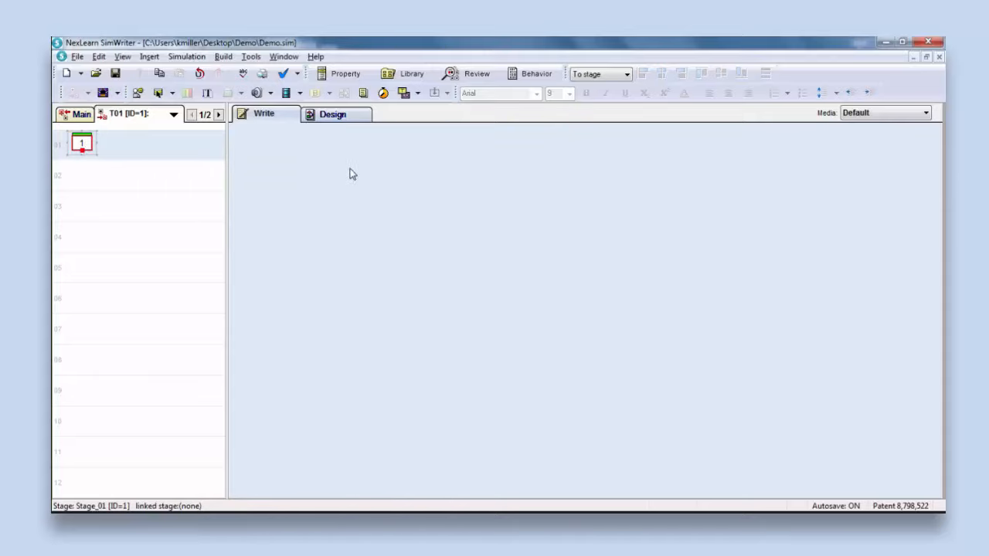
- Insert a Single Select interaction of type Text with 4 answers on stage 1, leaving score tracking on
left_click(172, 93)
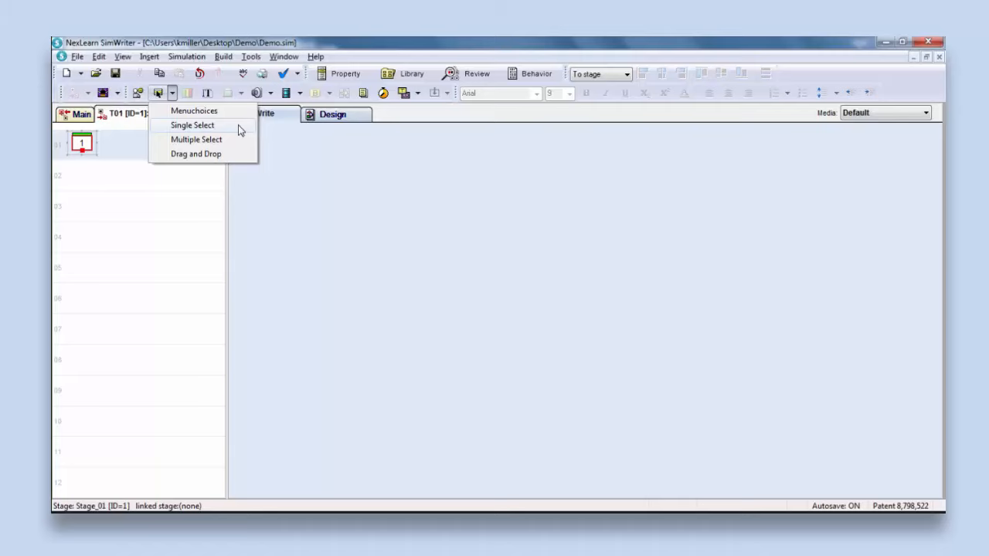
left_click(238, 126)
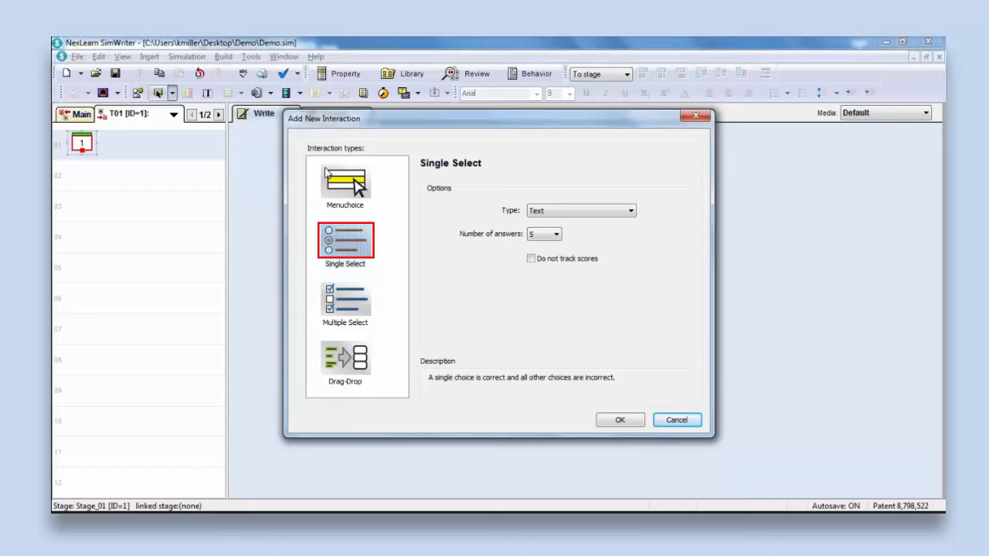
left_click(566, 217)
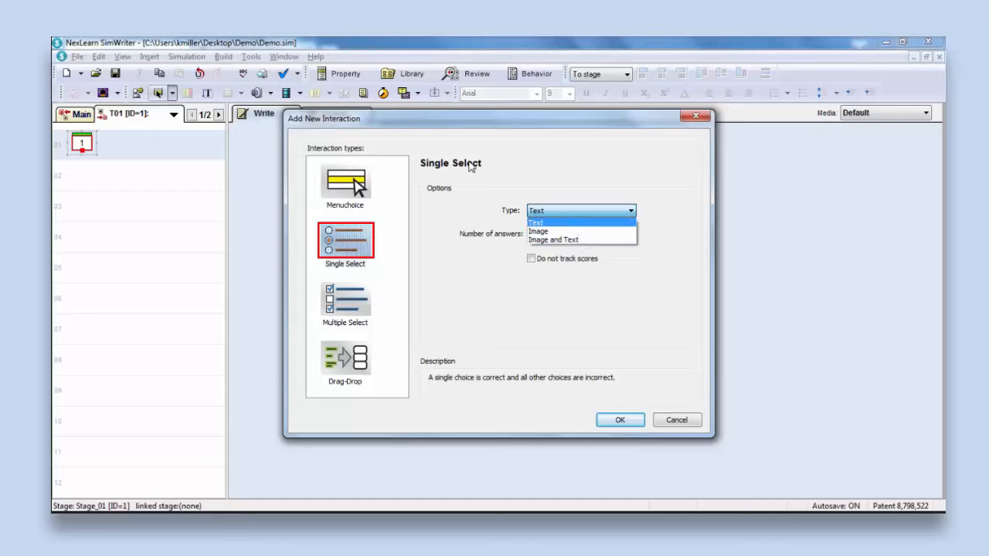
left_click(581, 224)
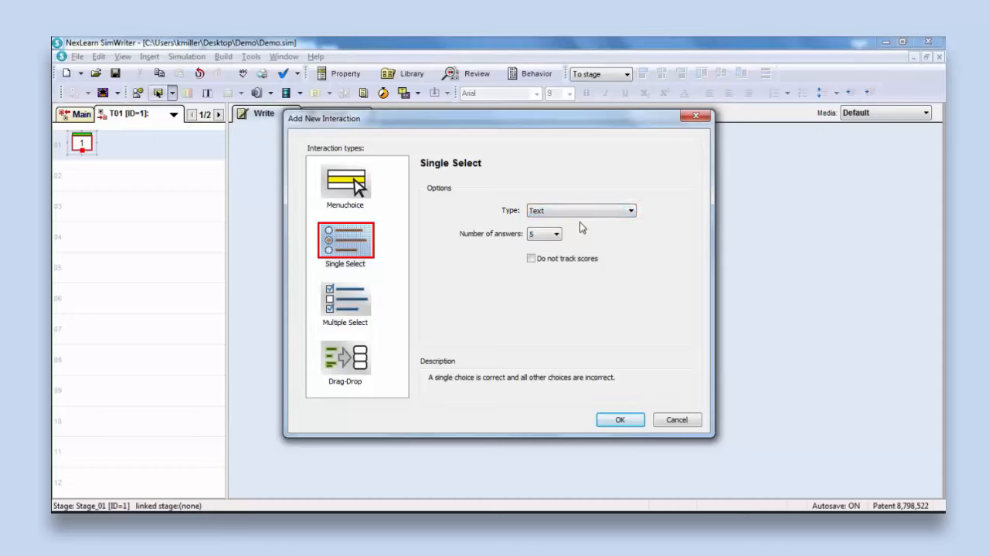
left_click(554, 235)
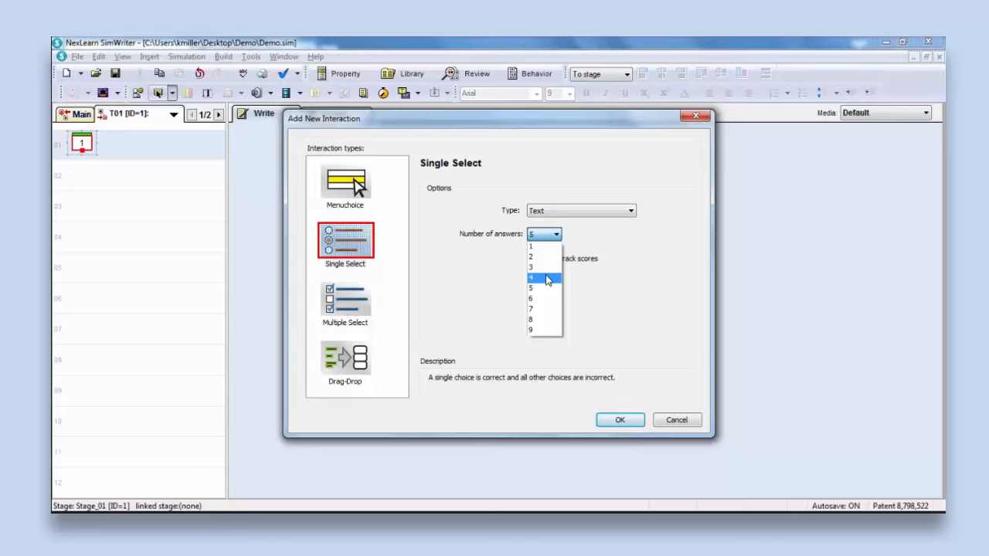
left_click(546, 278)
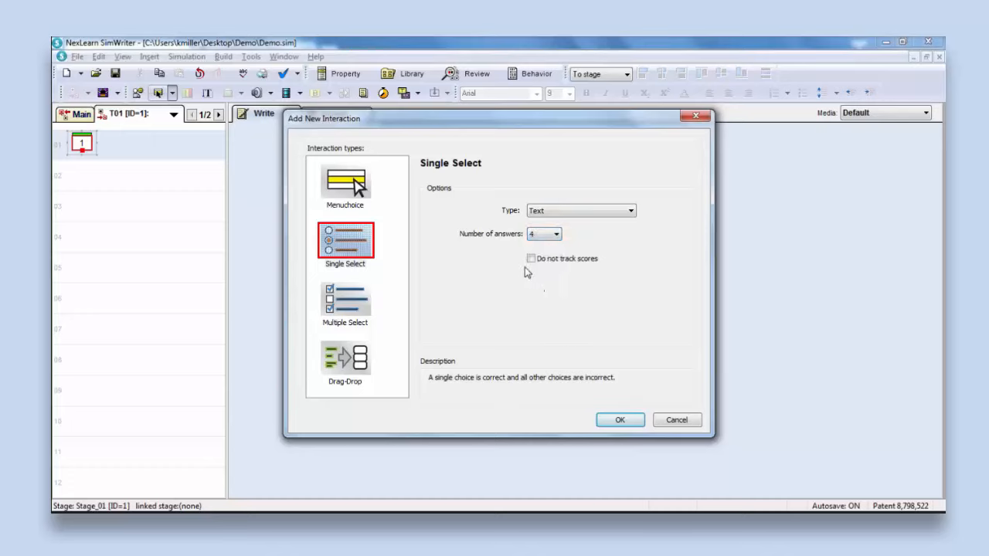
left_click(530, 259)
left_click(531, 260)
left_click(532, 261)
left_click(532, 261)
left_click(619, 421)
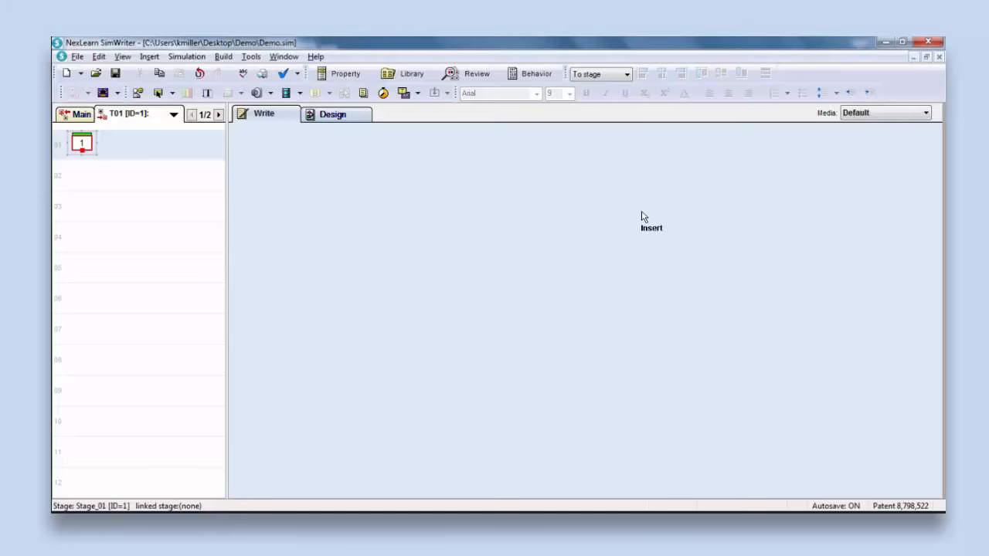
left_click(318, 170)
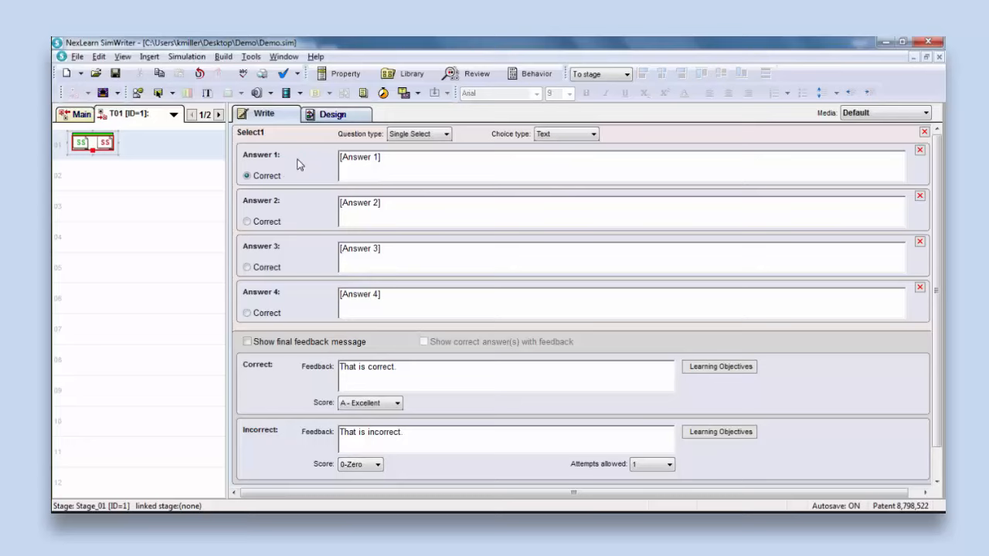
- Switch to the Design view and move the Submit button to about X 357, Y 344
left_click(333, 115)
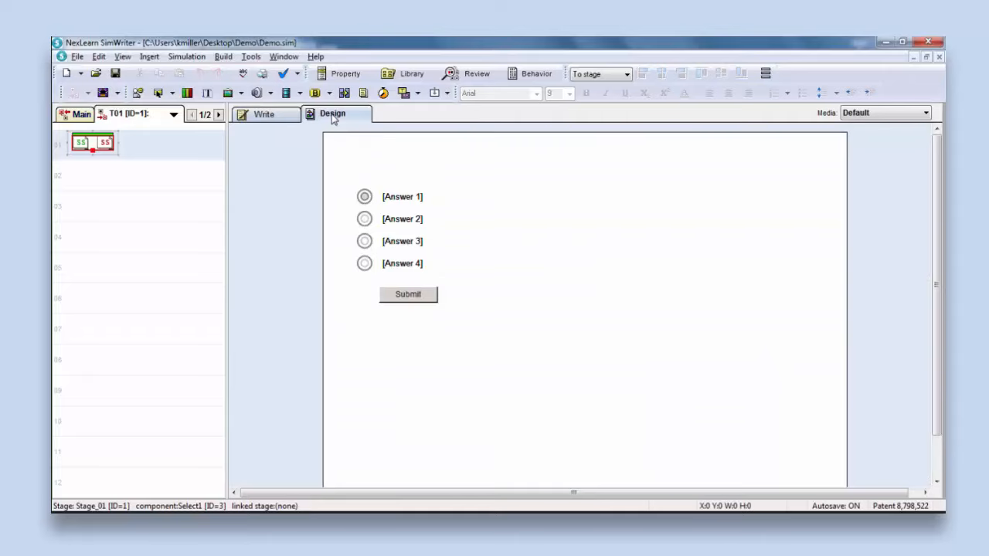
left_click(435, 292)
left_click(437, 288)
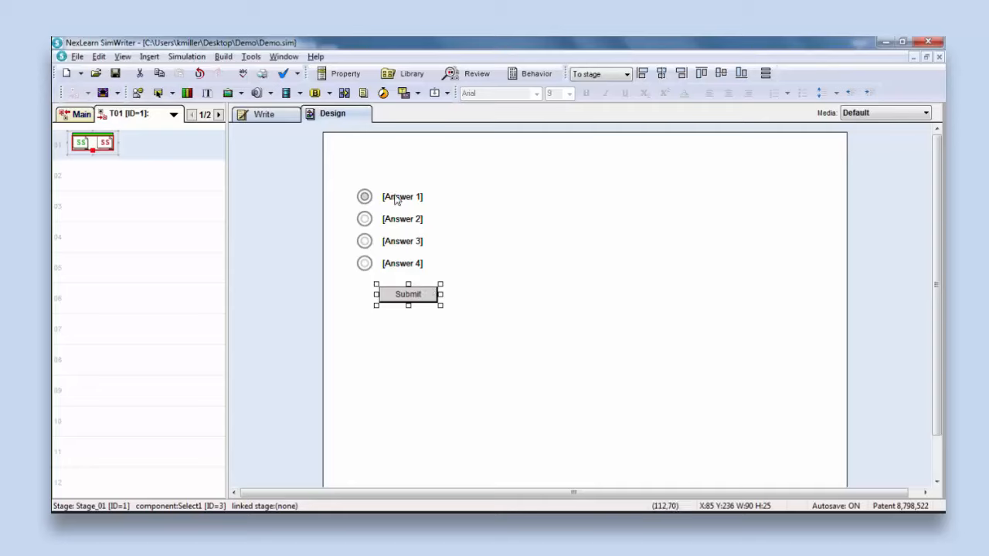
left_click(570, 239)
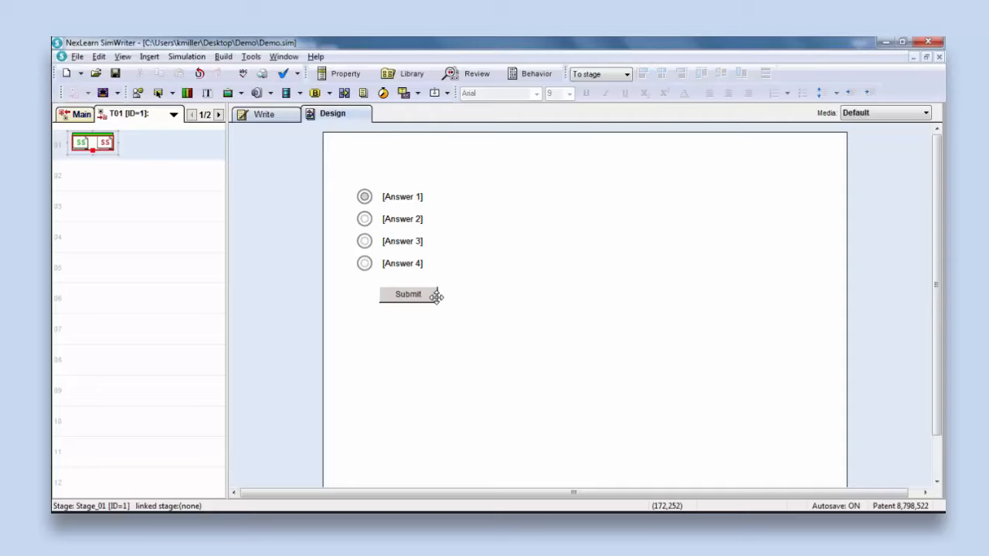
left_click_drag(437, 297, 617, 367)
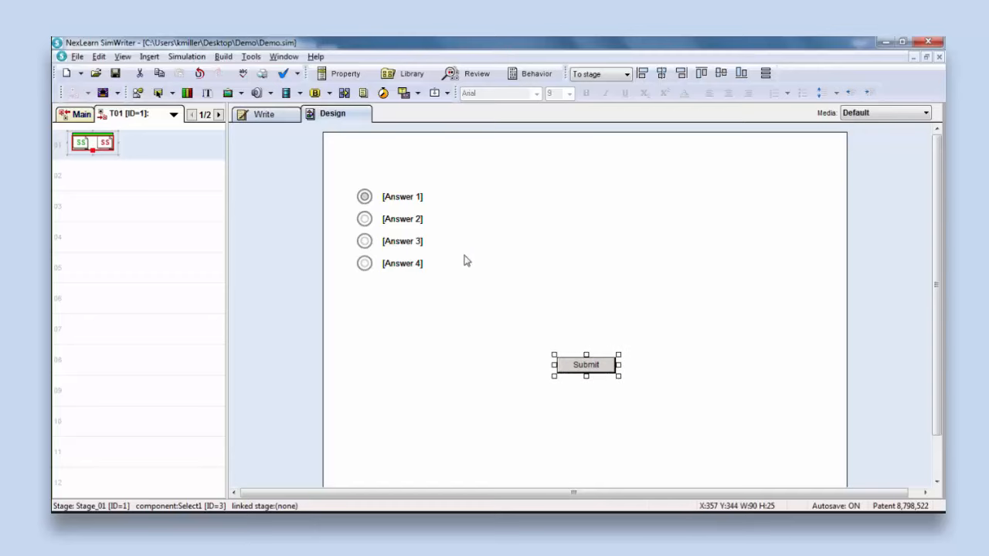
- Select all four answer fields and move them together above the Submit button, with Answer 4 at about X 280, Y 283
left_click(411, 197)
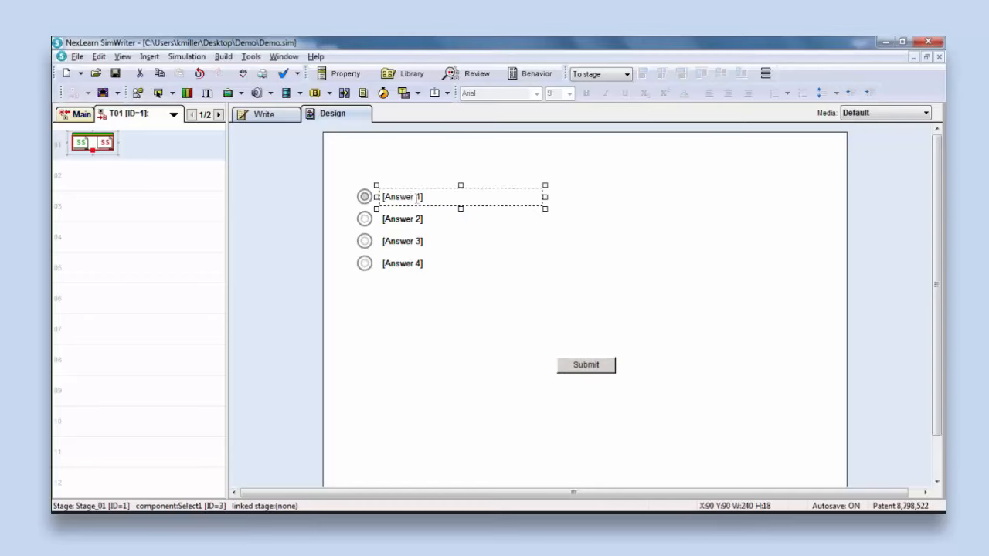
left_click(420, 194)
left_click(413, 223, "shift")
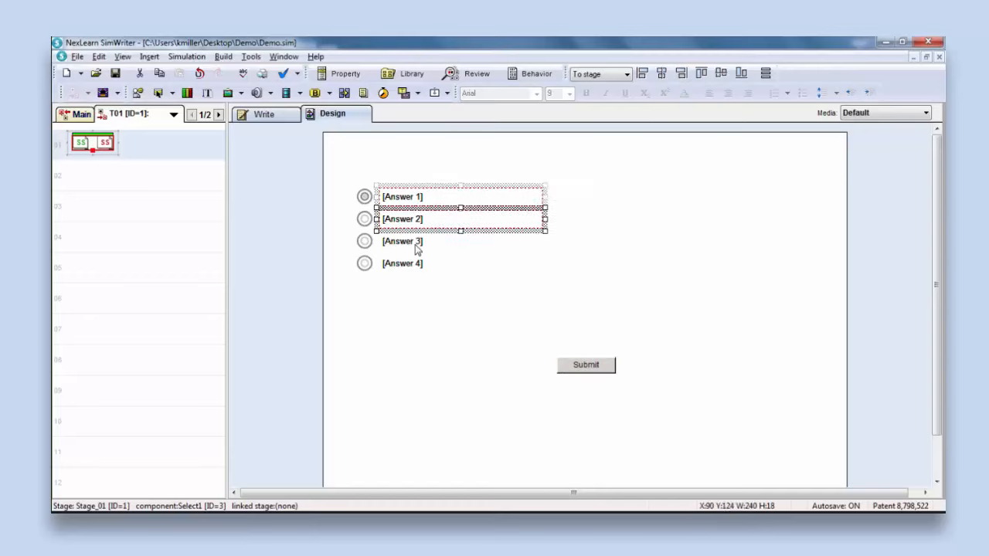
left_click(418, 244, "shift")
left_click(410, 266, "shift")
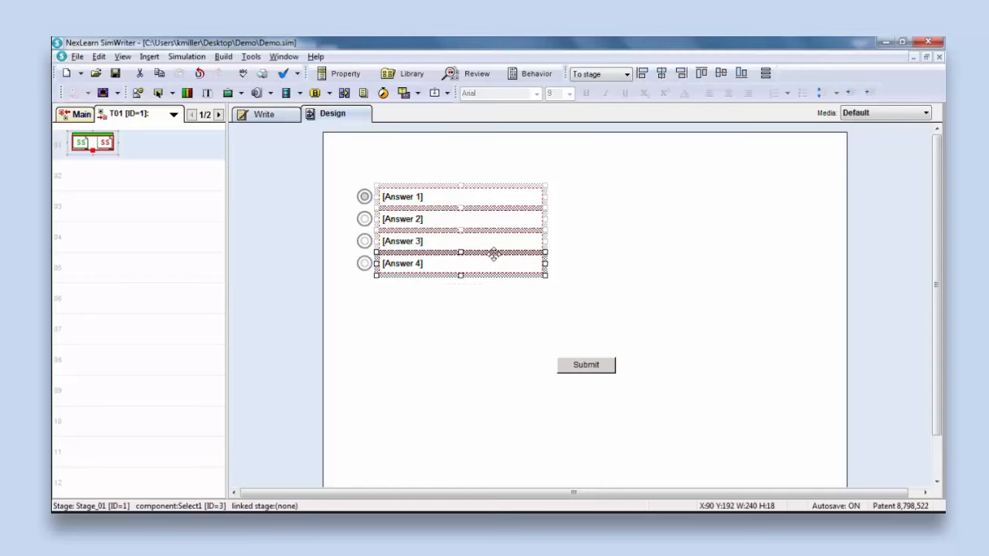
left_click_drag(494, 255, 616, 312)
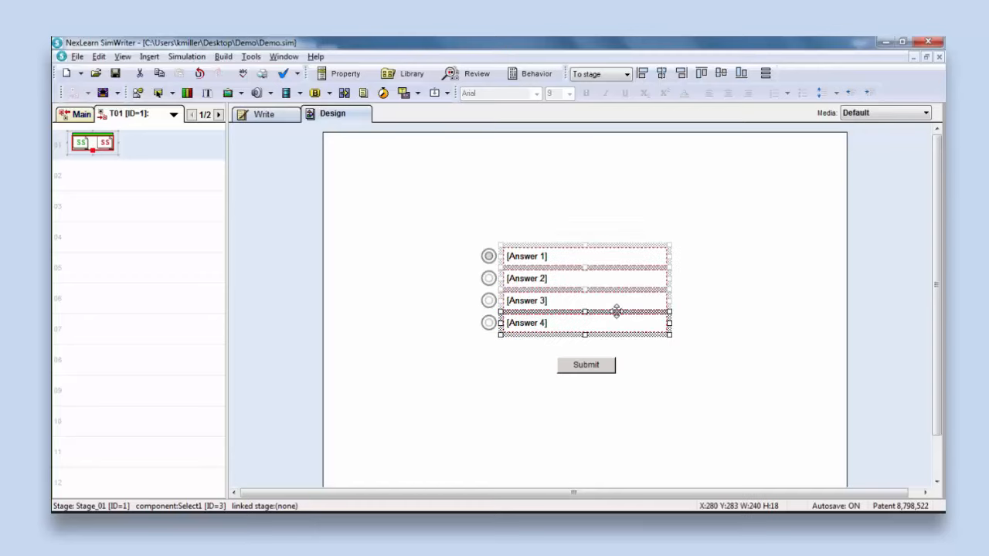
left_click(736, 286)
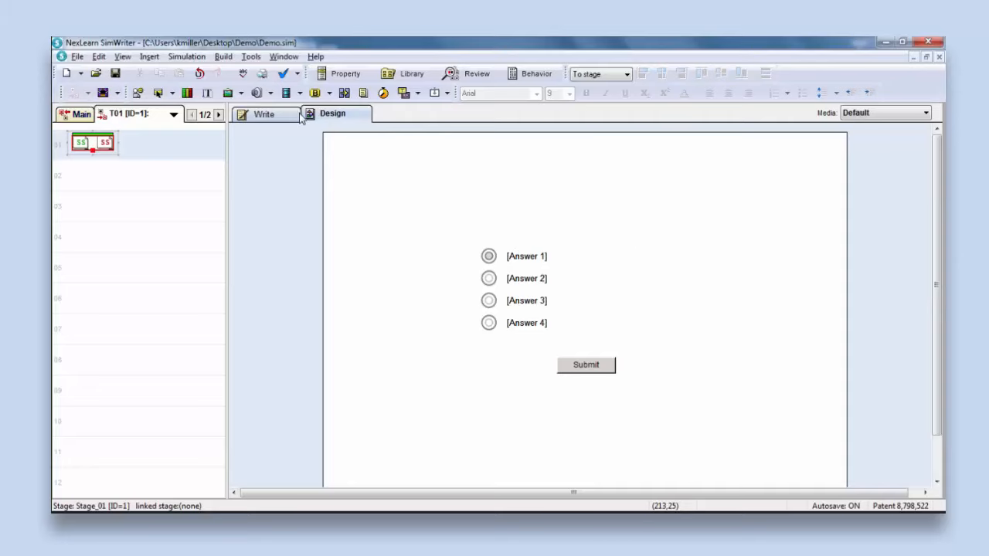
- Add a text box above the answers in the Design view reading "Urbanspoon is an example of which of the following types of social media?"
left_click(264, 116)
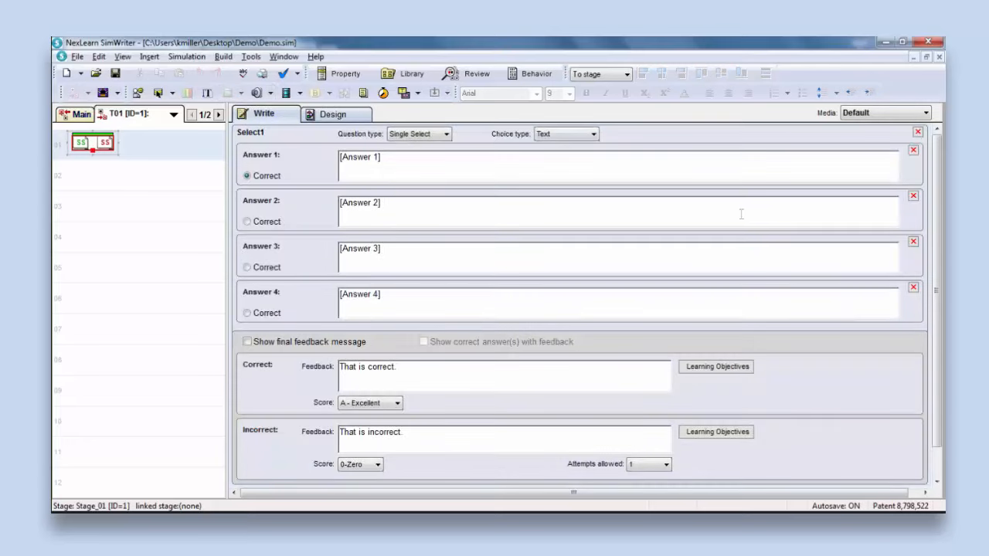
left_click(328, 116)
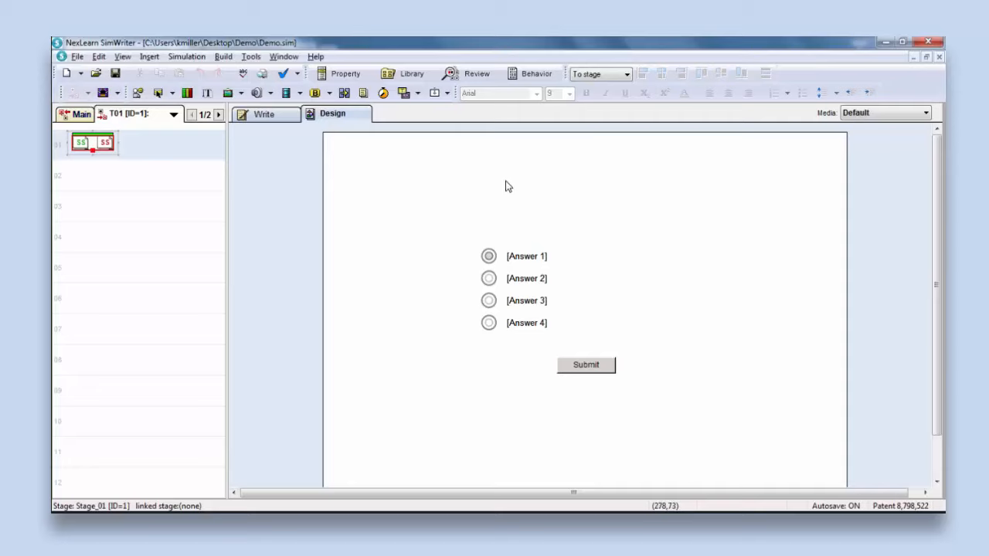
left_click(207, 94)
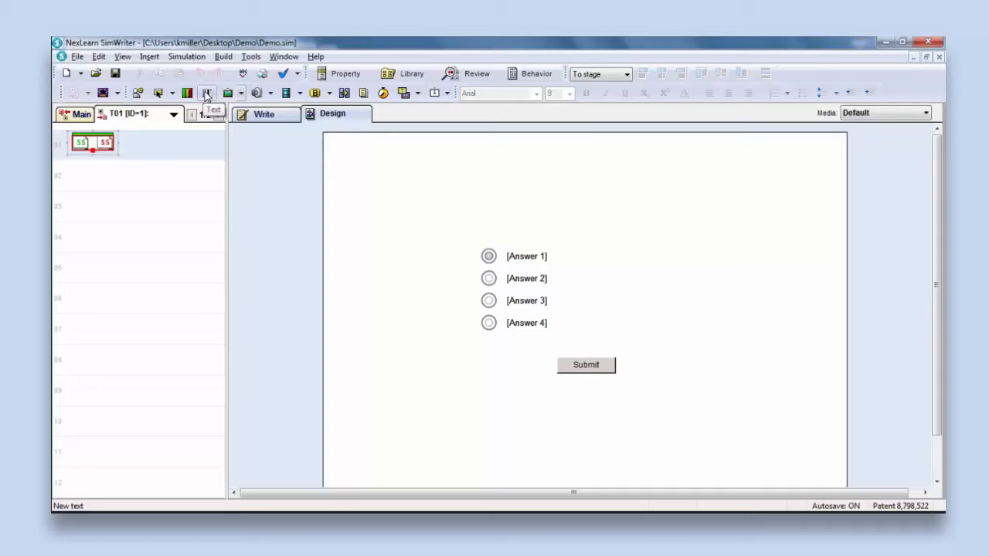
left_click(432, 179)
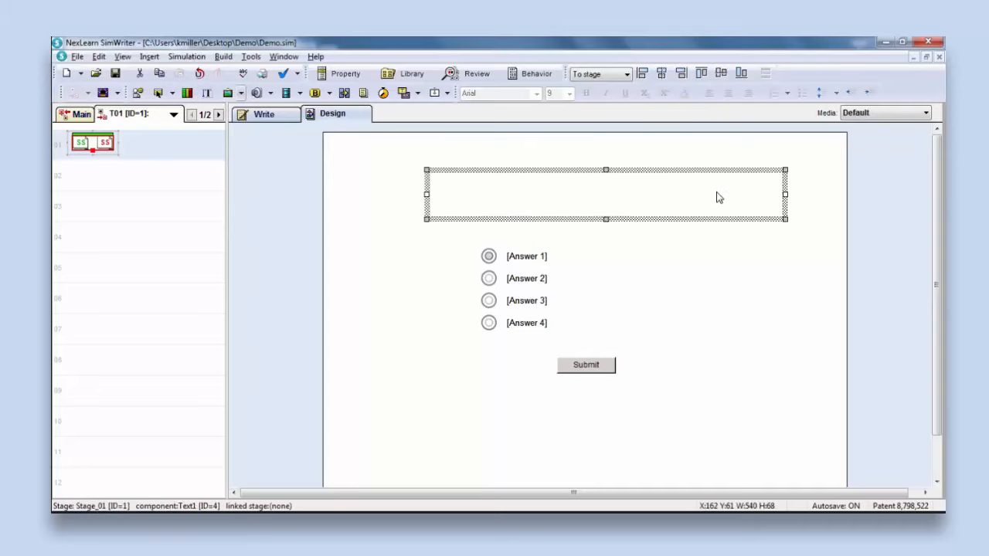
left_click(670, 189)
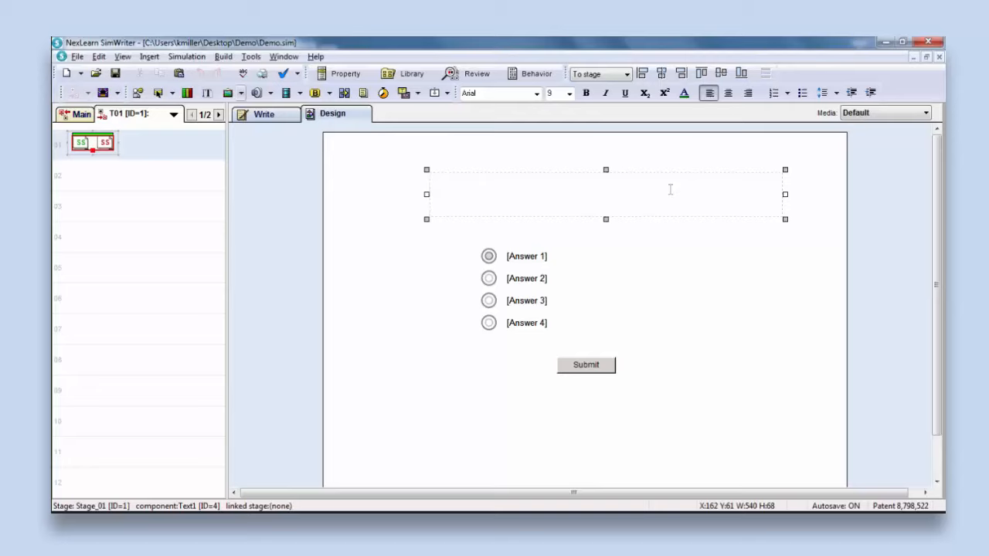
type("Urbanspoon")
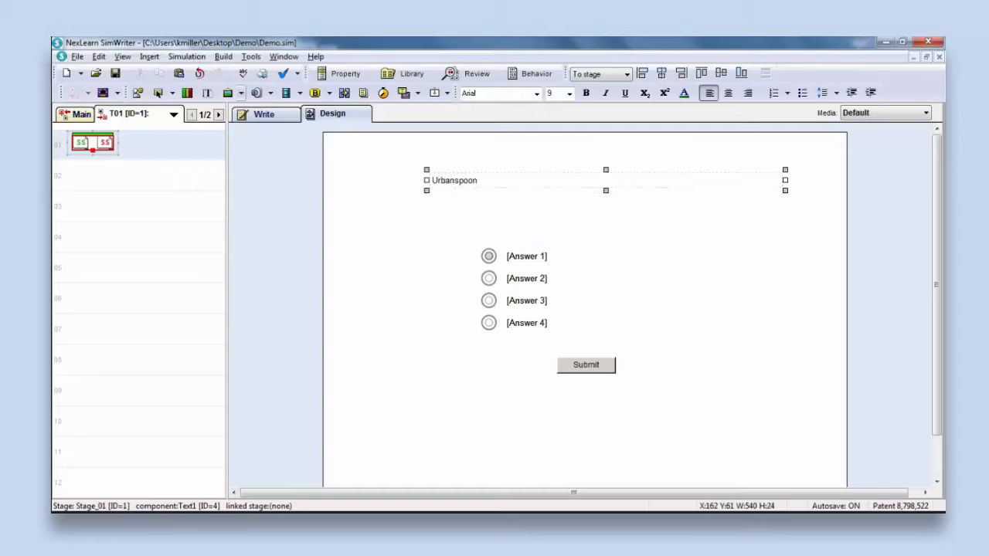
type(" is an example of which o")
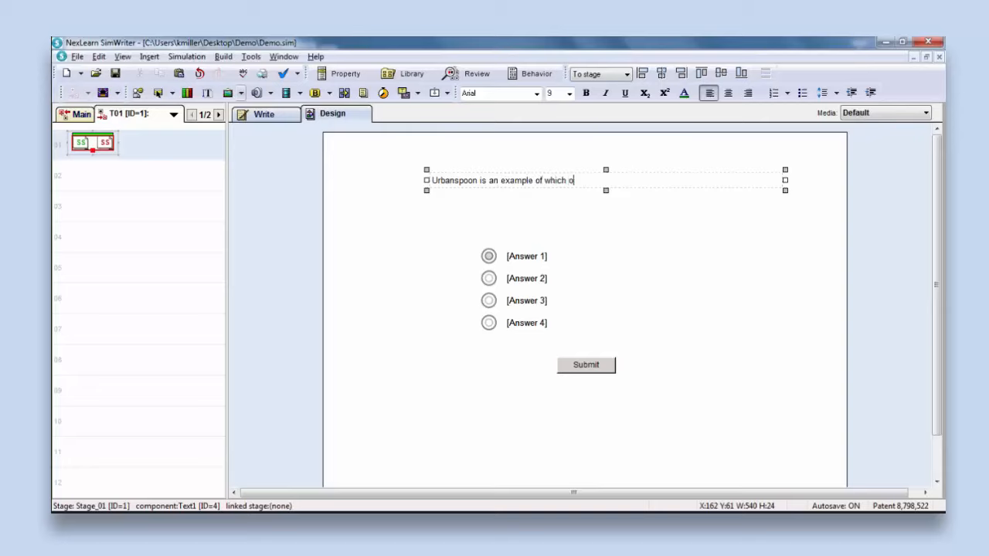
type("f the following types of socia")
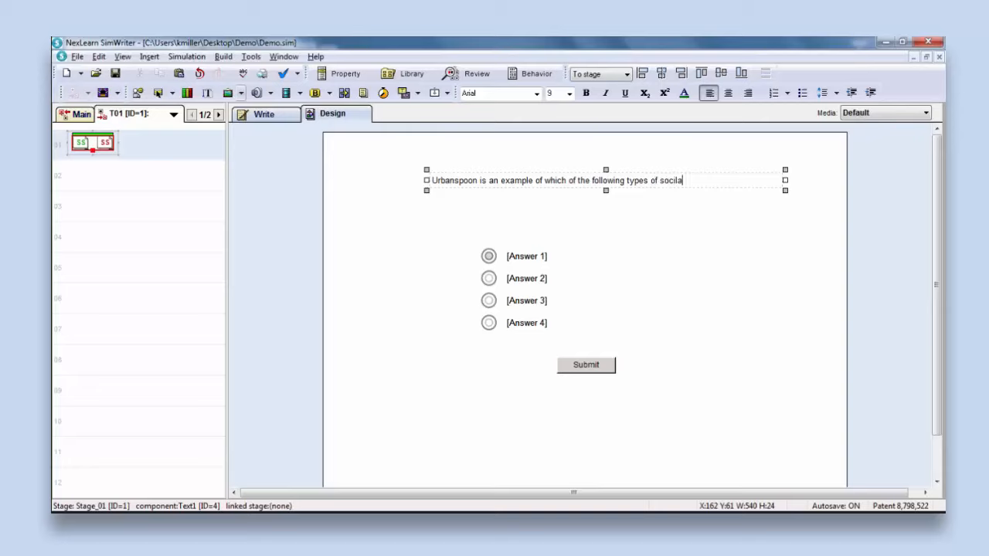
type("l media?")
- Center the question text box horizontally on the stage and center-align its text
left_click(588, 194)
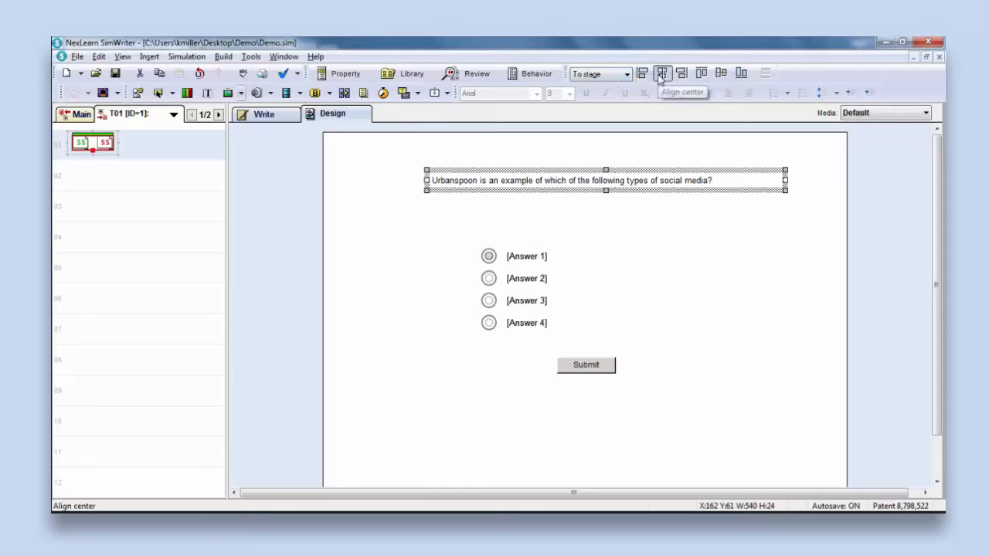
left_click(660, 75)
left_click(638, 180)
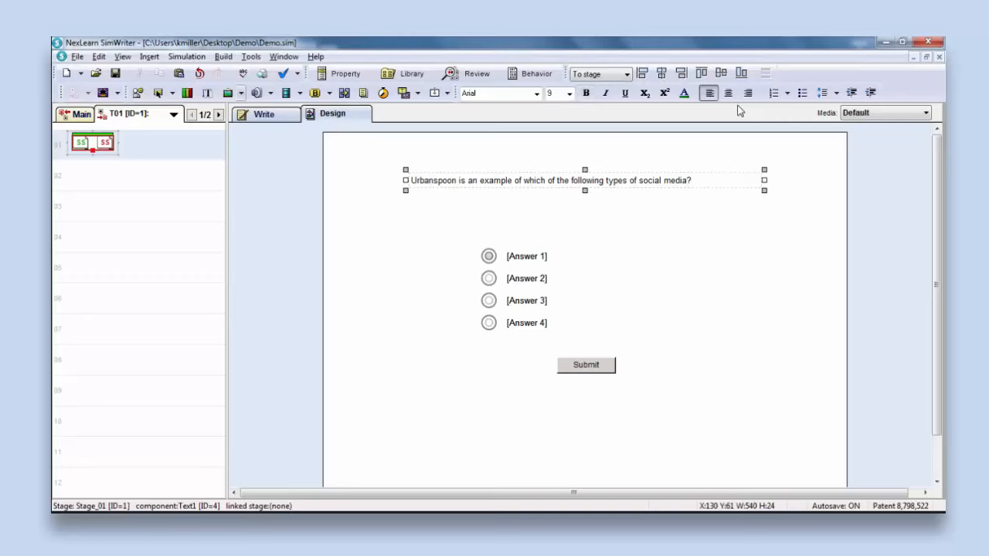
left_click(729, 94)
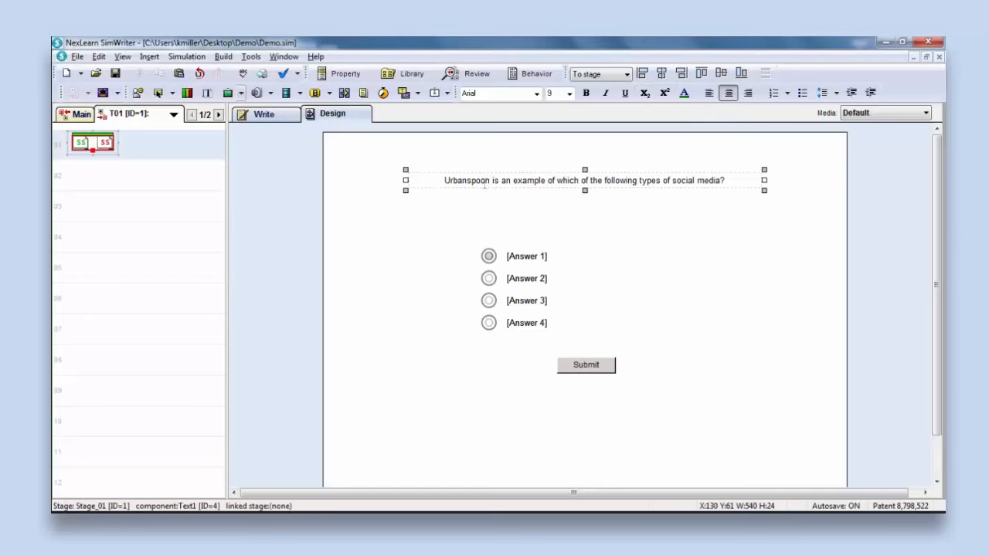
- Add a subscript 3 after "Urbanspoon" and a superscript 1 after "types" in the question text
left_click(644, 93)
type("3")
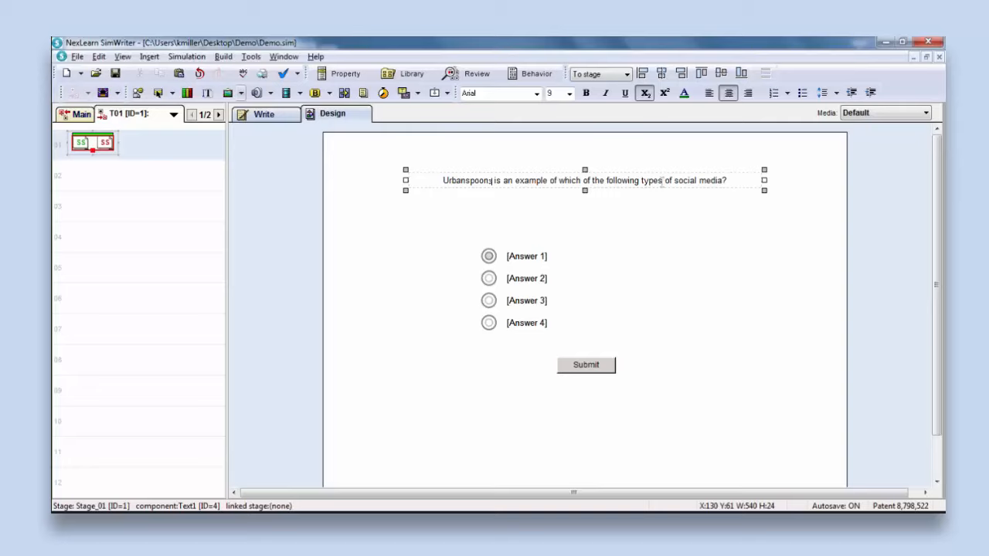
left_click(661, 181)
left_click(666, 93)
type("1")
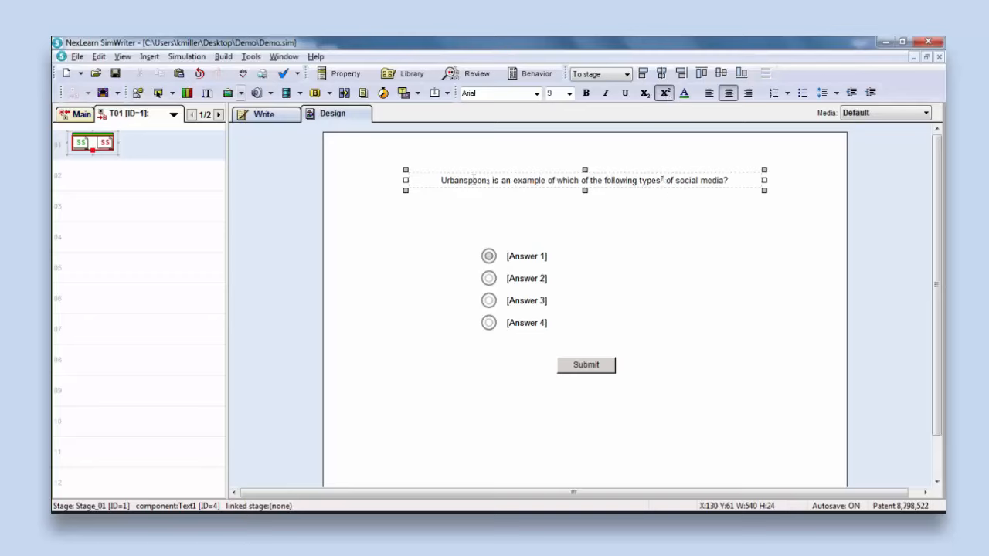
- Remove the superscript 1 and the subscript 3 from the question text
key("BackSpace")
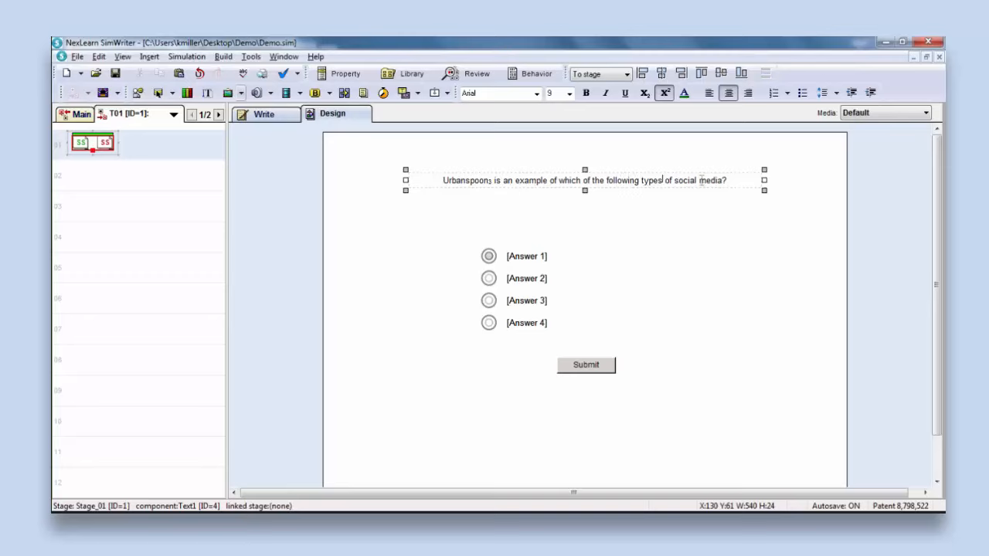
left_click(493, 180)
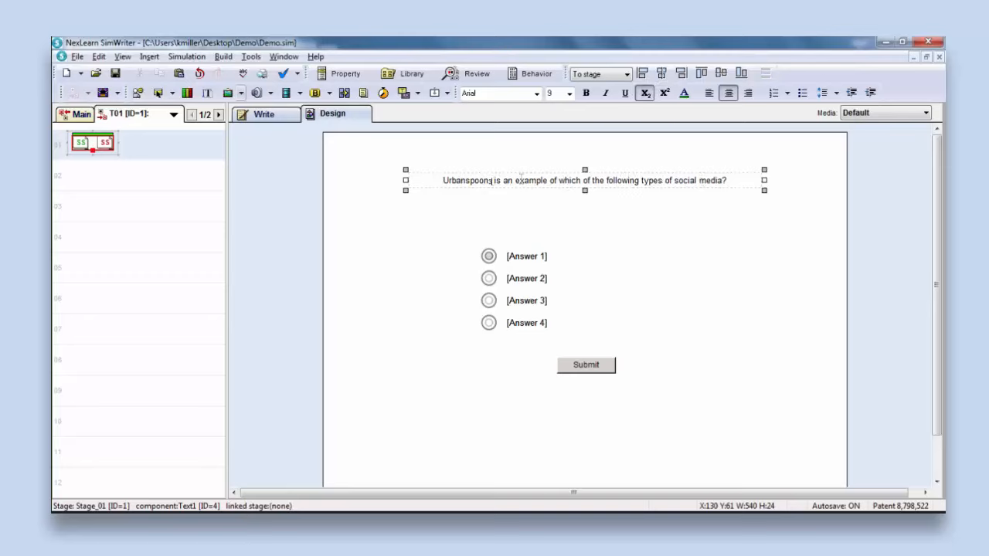
key("BackSpace")
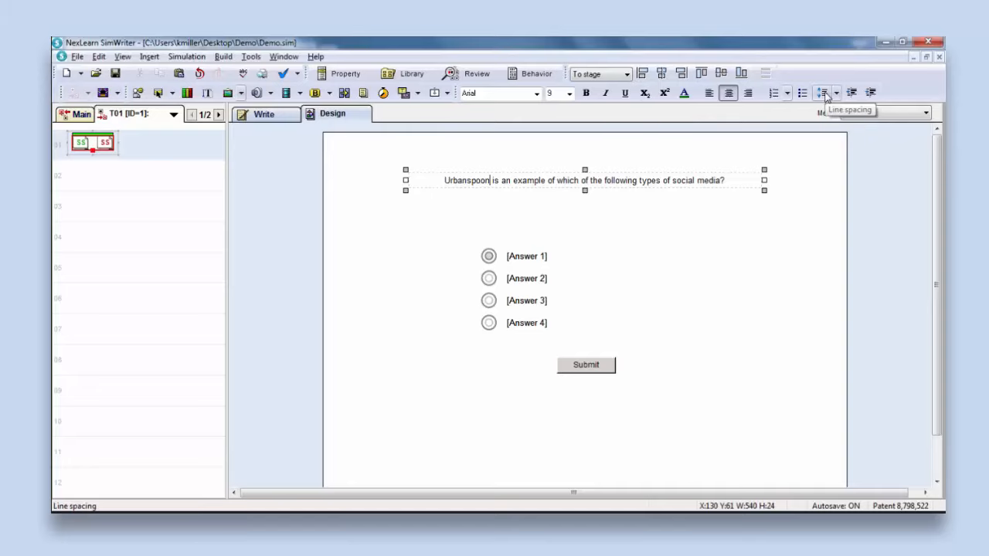
- View the line spacing options available for the question text
left_click(836, 93)
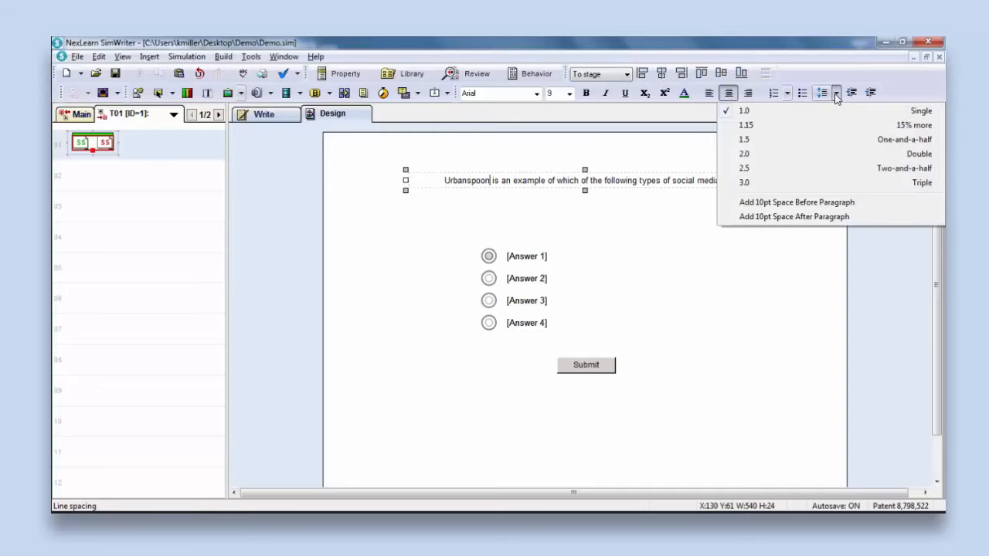
left_click(836, 94)
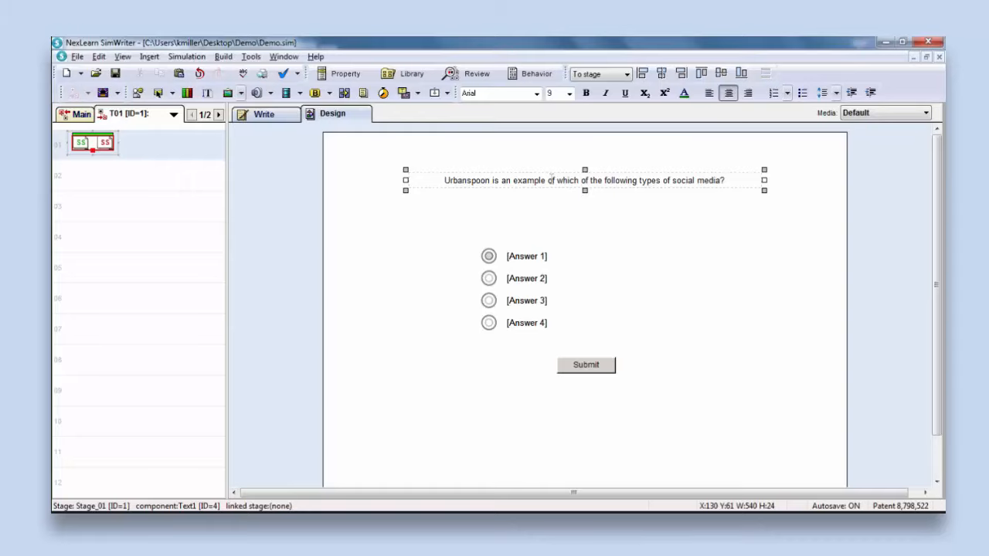
- Examine how the question text appears as the Text1 component in the Write view, and return to the Design view
left_click(263, 116)
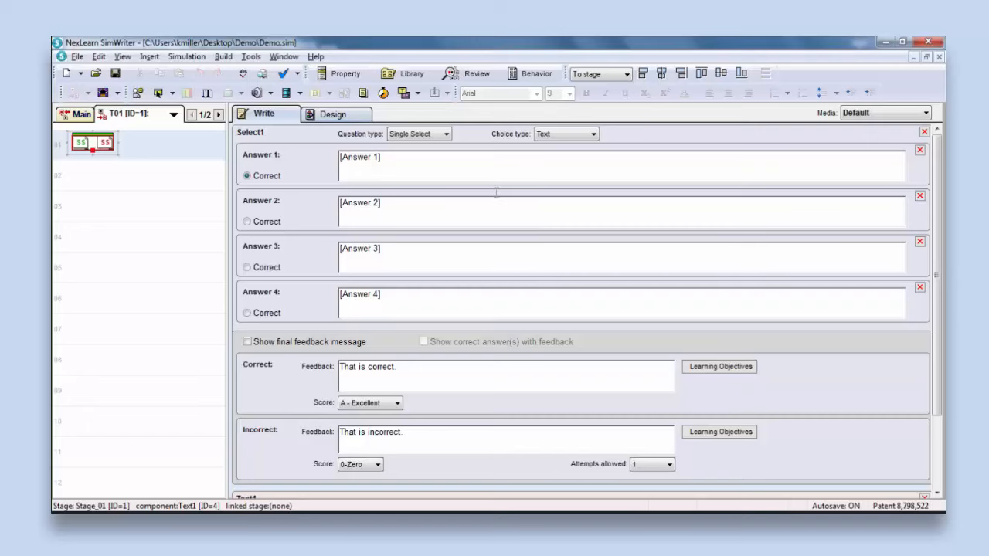
scroll(495, 208, "down", 1)
scroll(483, 197, "down", 2)
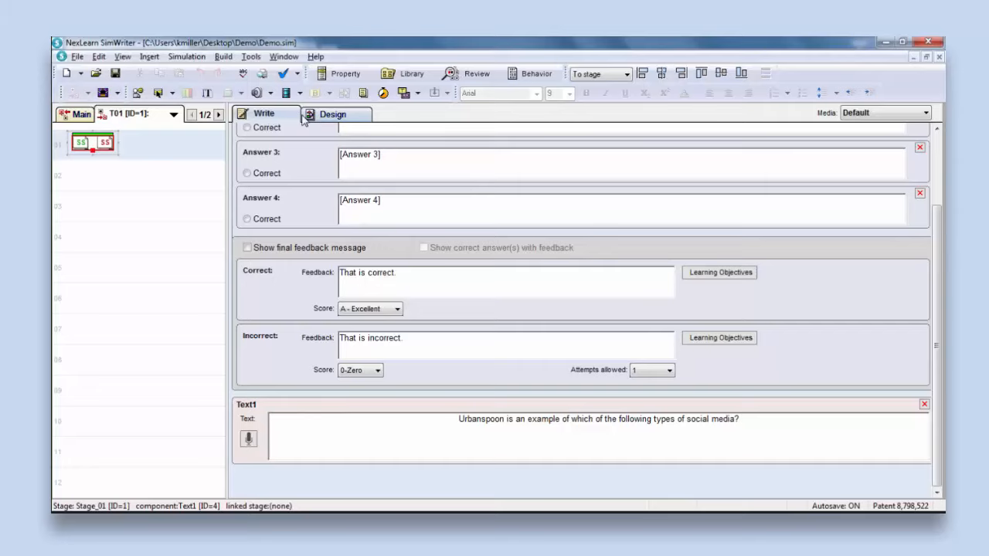
left_click(343, 114)
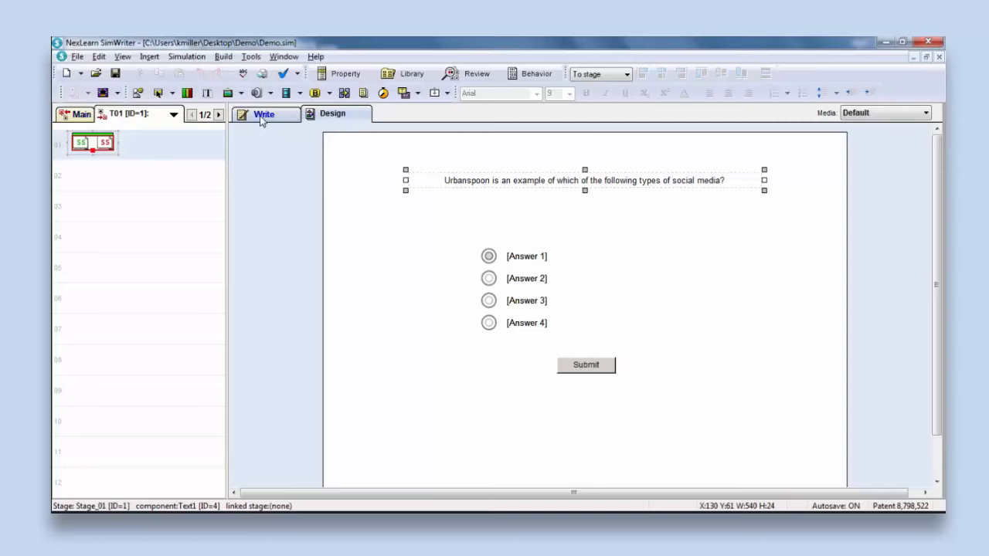
left_click(534, 180)
- In the Write view, replace Answer 1 with "Social Networks" and Answer 2 with "Social Publishing"
left_click(263, 114)
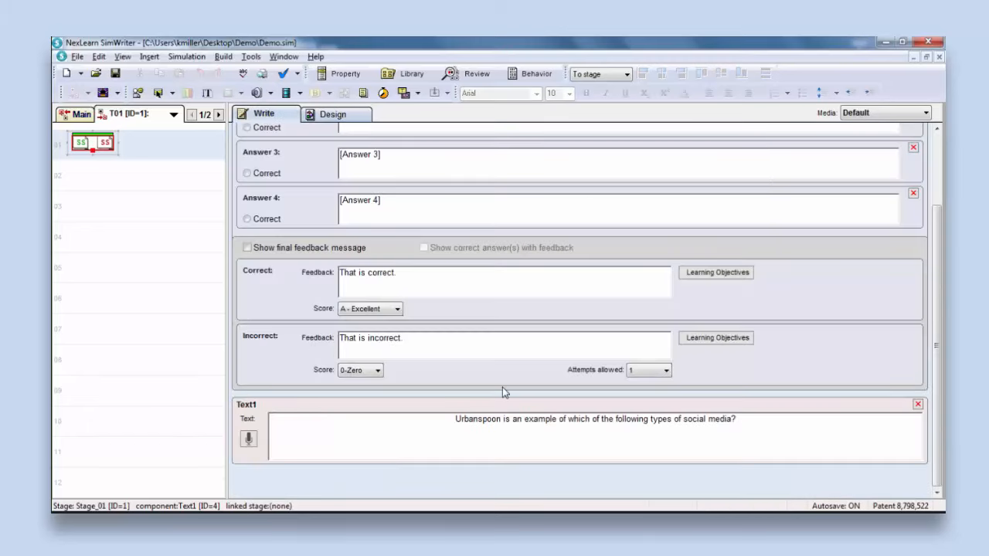
scroll(502, 387, "up", 3)
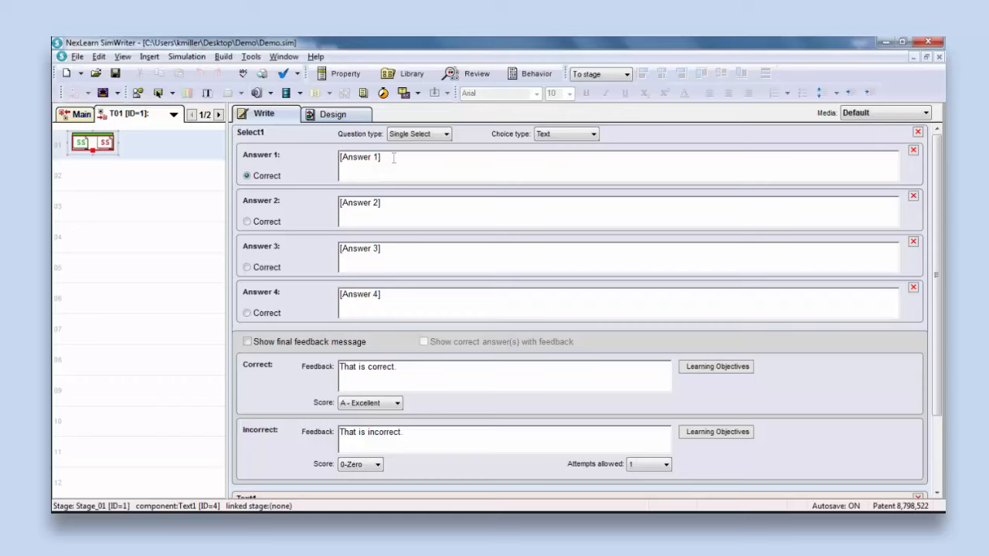
left_click_drag(394, 158, 297, 160)
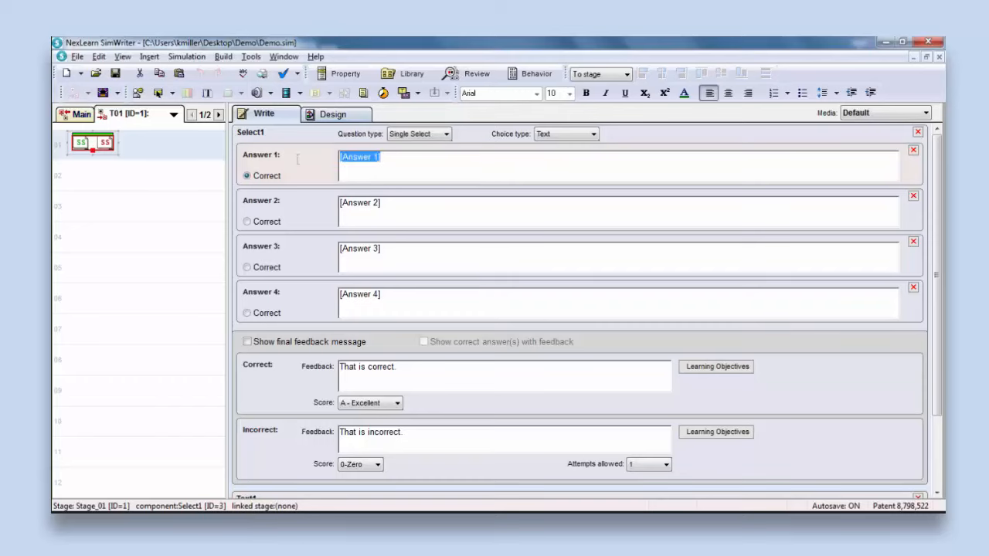
type("Social Networks")
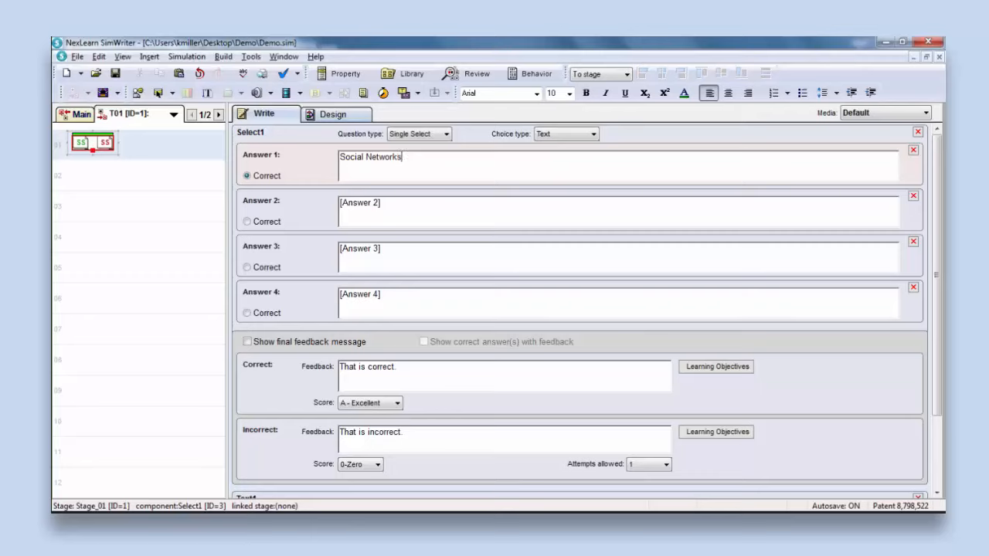
left_click_drag(387, 204, 306, 207)
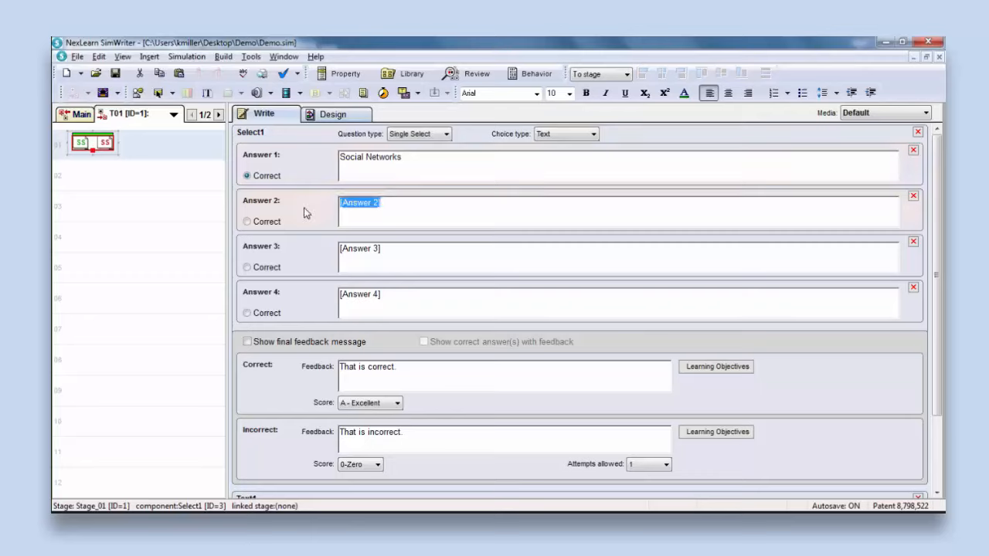
type("Social Publishi")
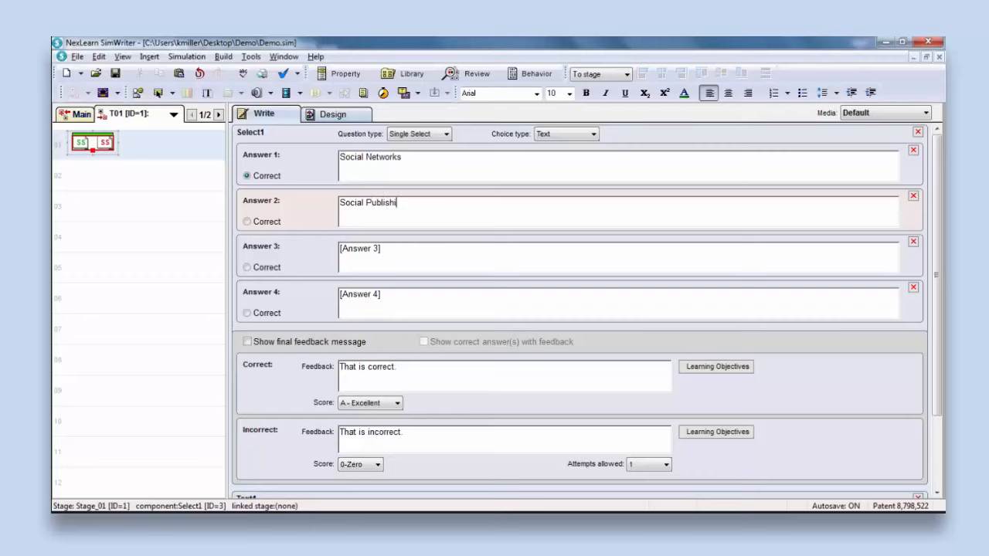
type("ng")
- Replace Answer 3 with "Media Sharing" and Answer 4 with "Online Reviews"
left_click_drag(384, 249, 316, 245)
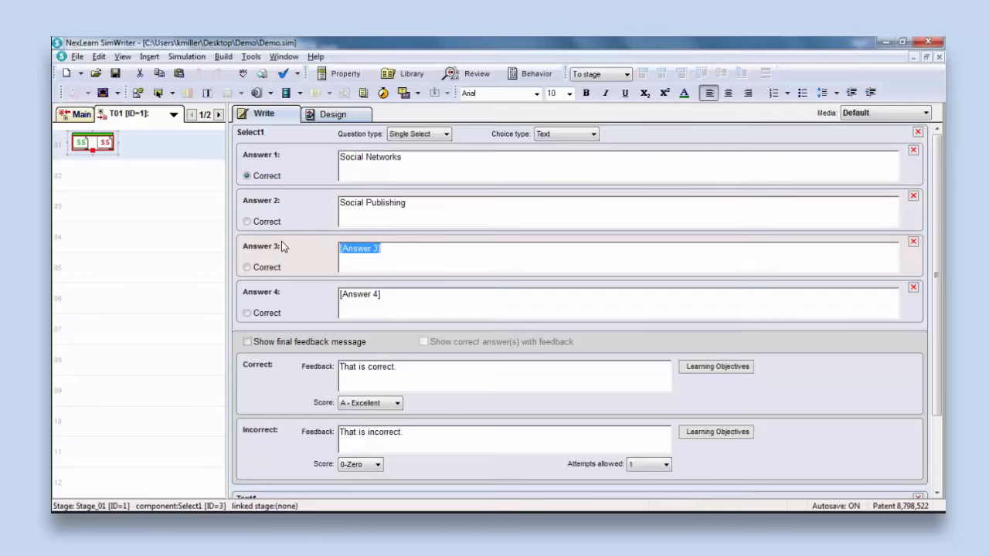
type("Mei")
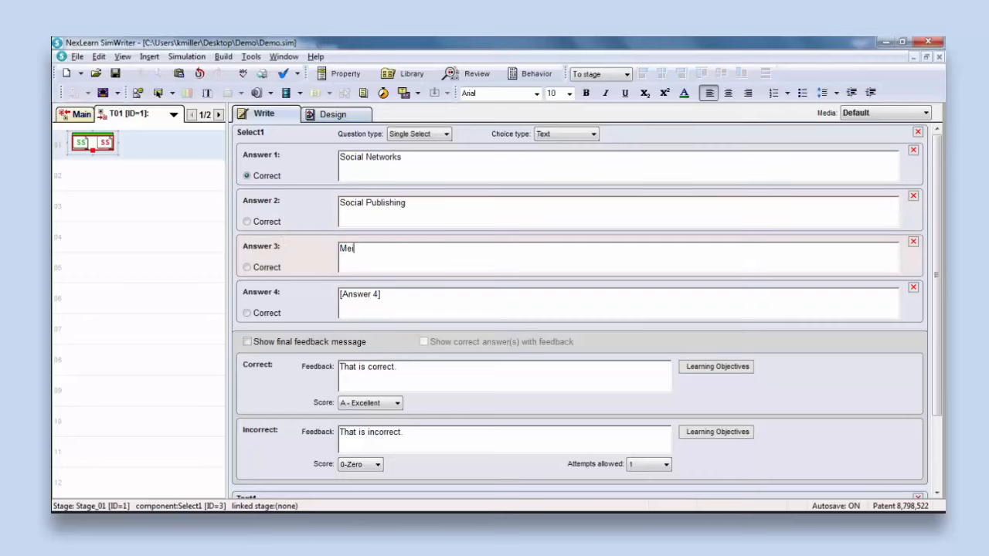
type("ia Sharing")
left_click(378, 296)
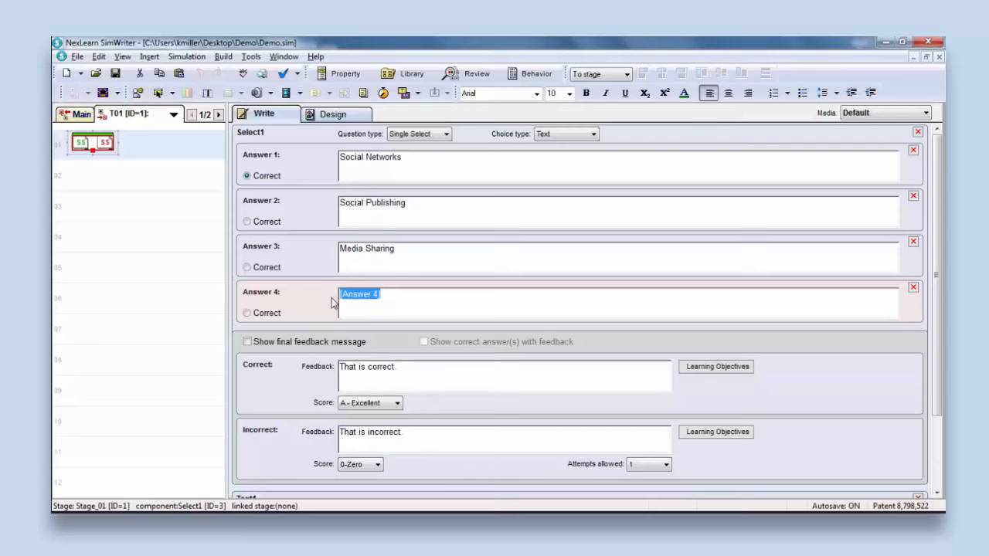
type("Online Review")
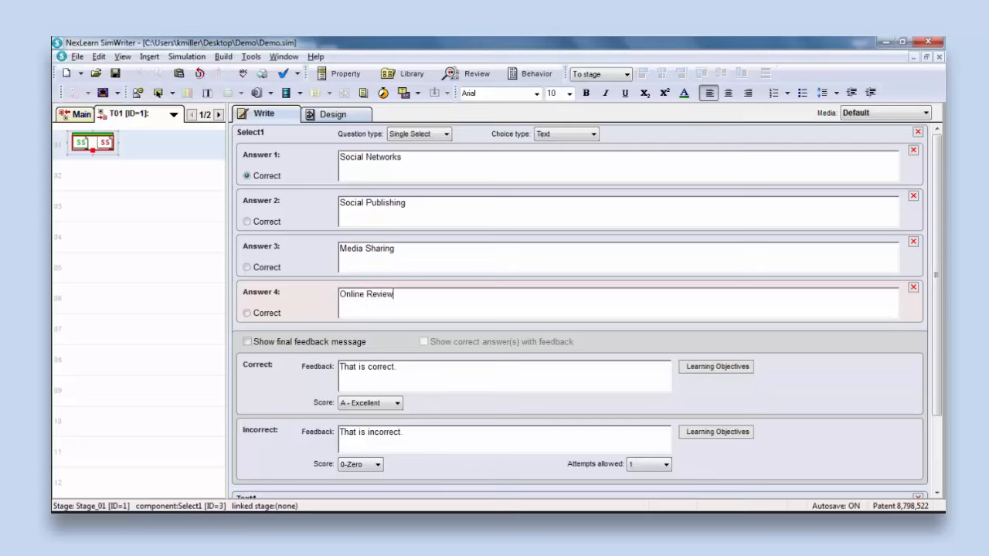
type("s")
- Mark Answer 4, "Online Reviews", as the correct answer of the question
left_click(246, 313)
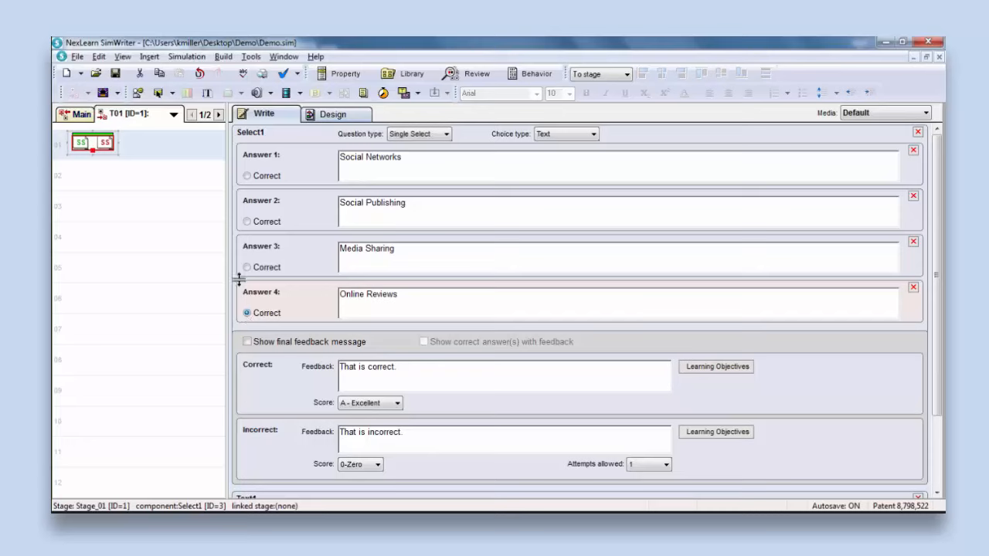
left_click(246, 175)
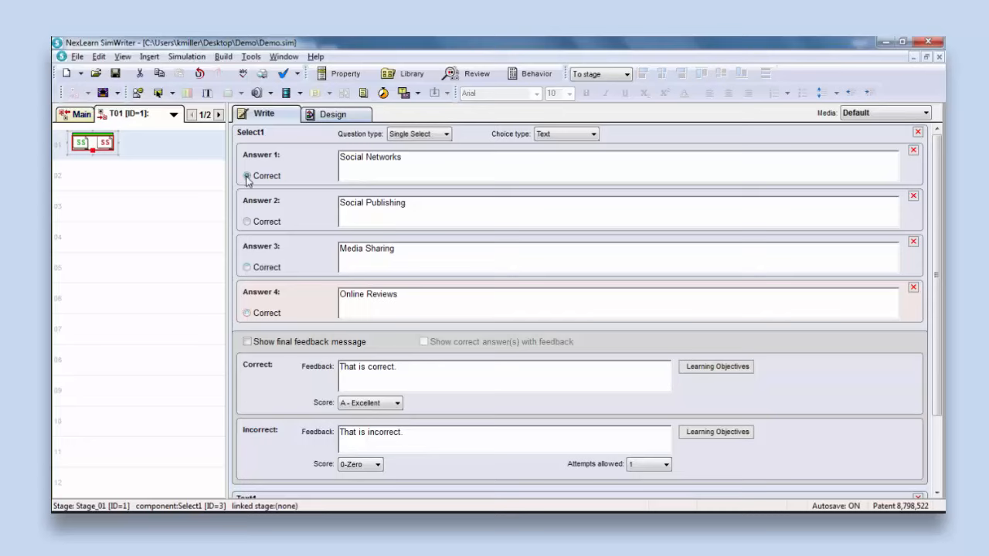
left_click(246, 313)
- Append "Urbanspoon is an example of an online review service that shares information about the best (and worst) dining spots." to the Correct feedback
scroll(436, 298, "down", 1)
scroll(437, 293, "down", 2)
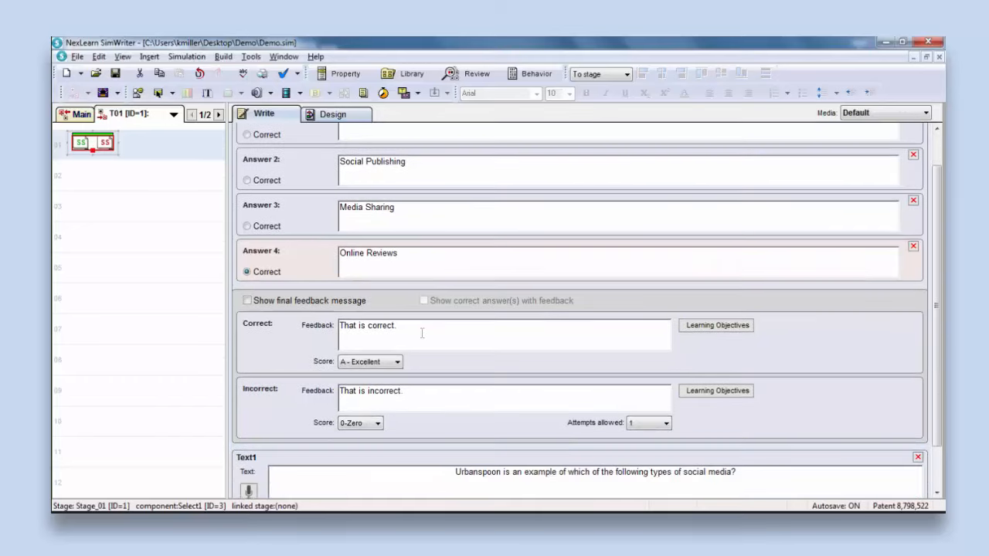
left_click(421, 332)
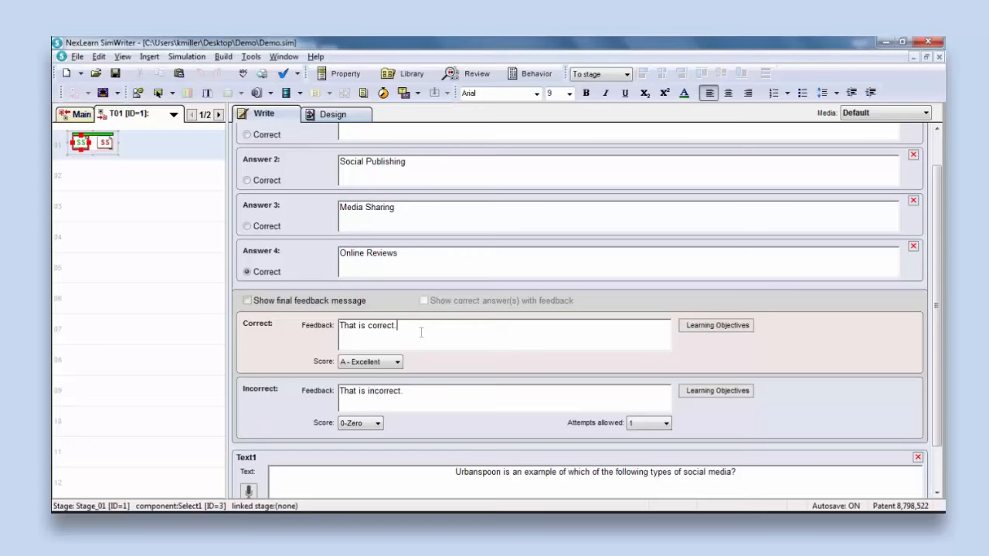
type("Urab")
key("BackSpace")
key("BackSpace")
type("banspoon is an example of an")
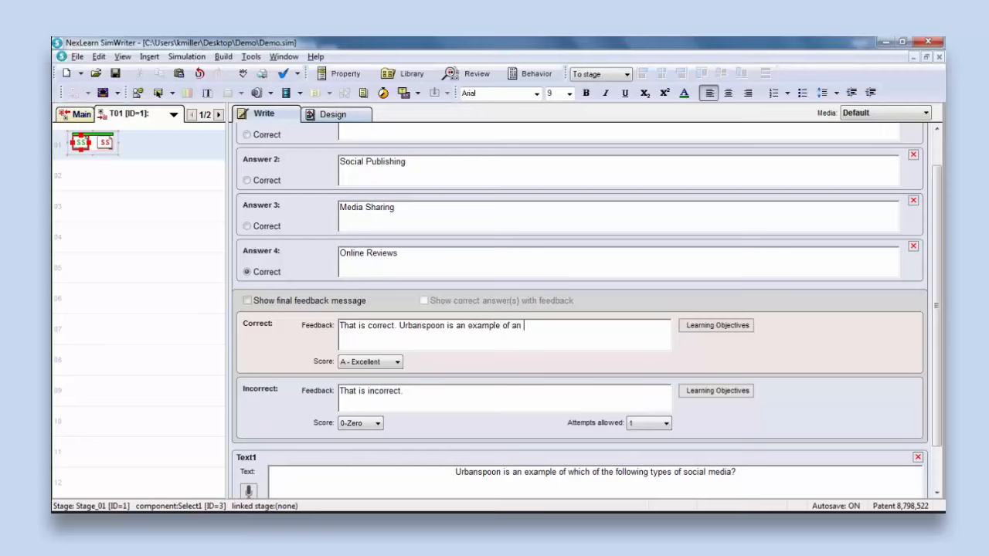
type(" online review service that shar")
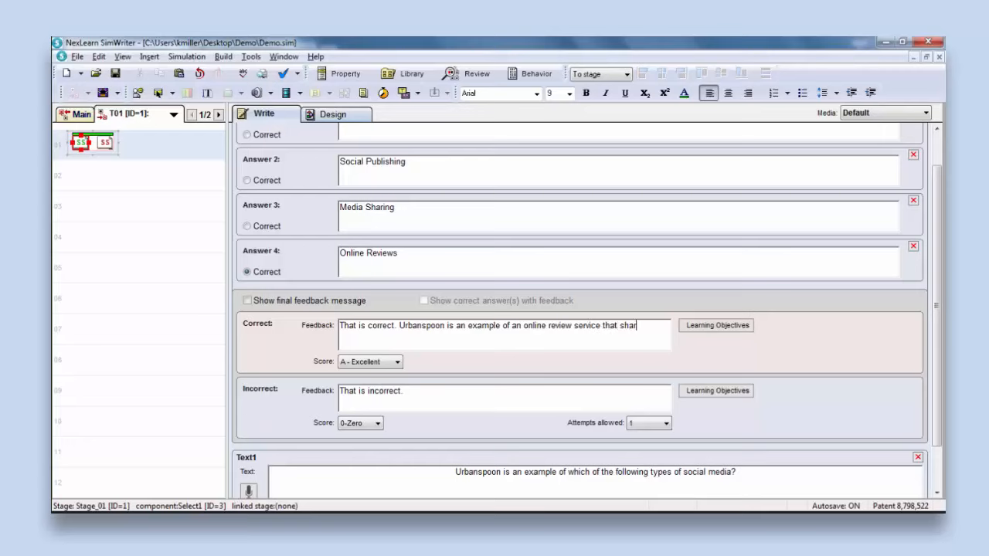
type("es information about the best (an")
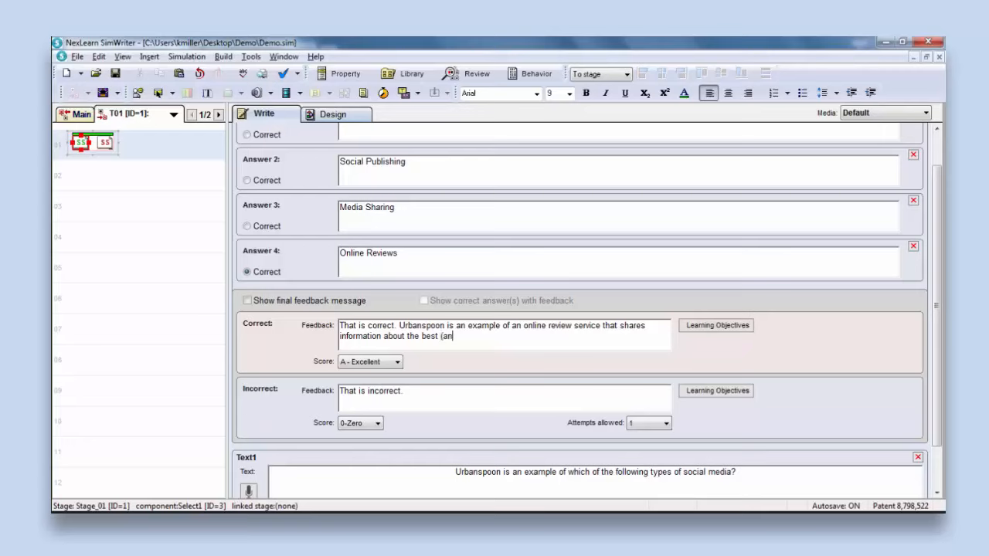
type("d worst) dining spots.")
- Copy the Urbanspoon explanation from the Correct feedback and paste it after "That is incorrect." in the Incorrect feedback
key("ctrl+shift+Left")
key("ctrl+shift+Left")
key("ctrl+shift+Left")
key("ctrl+shift+Left")
key("ctrl+shift+Left")
key("ctrl+shift+Left")
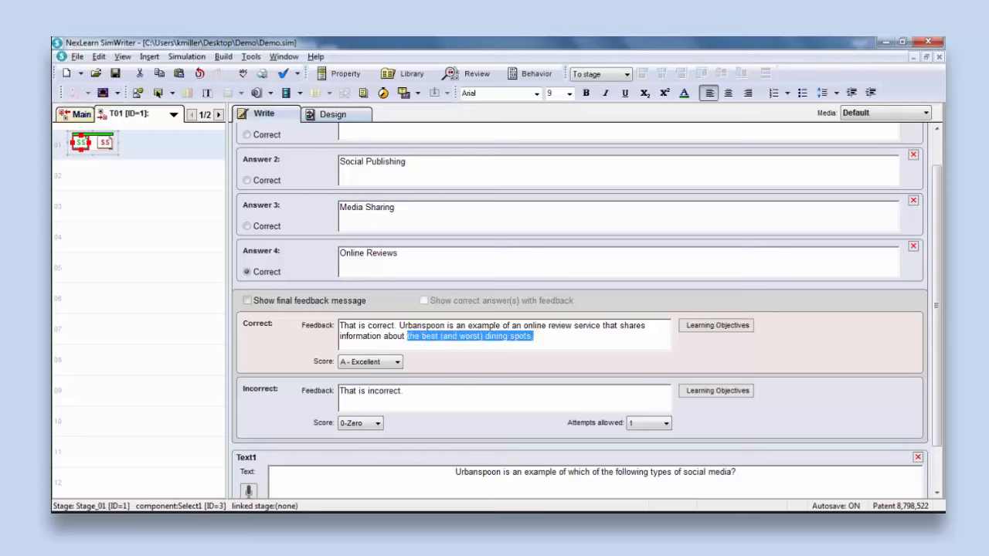
key("ctrl+shift+Left")
key("ctrl+shift+Left")
key("ctrl+shift+Left")
key("ctrl+shift+Left")
key("ctrl+shift+Left")
key("ctrl+shift+Left")
key("ctrl+shift+Left")
key("ctrl+shift+Left")
key("ctrl+shift+Left")
key("ctrl+shift+Left")
key("ctrl+shift+Left")
key("ctrl+shift+Left")
key("ctrl+shift+Left")
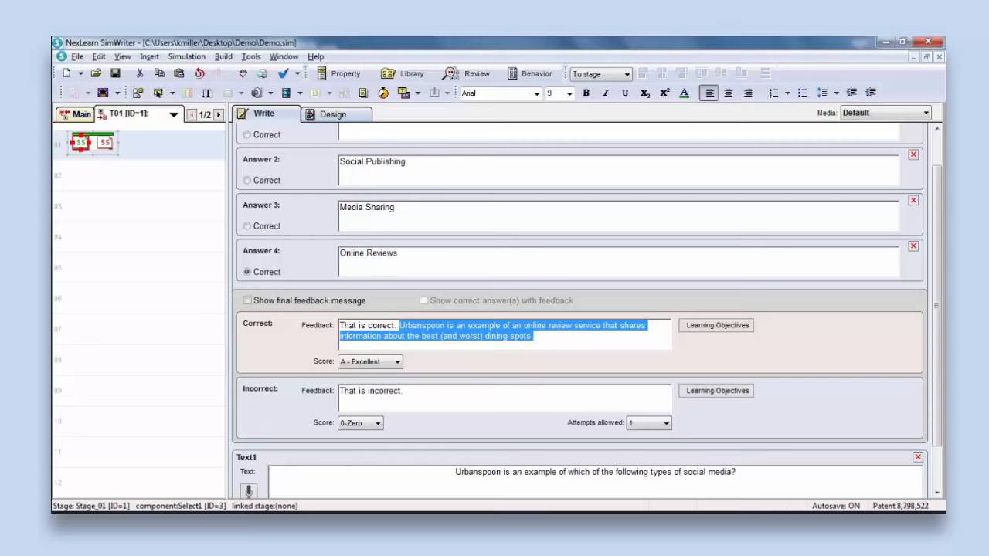
key("ctrl+c")
left_click(441, 392)
key("ctrl+v")
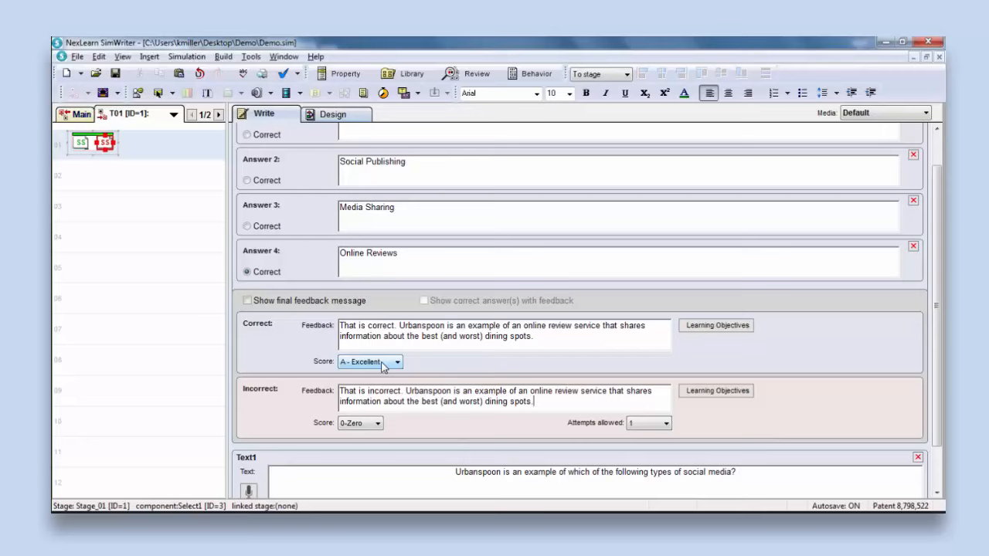
left_click(188, 57)
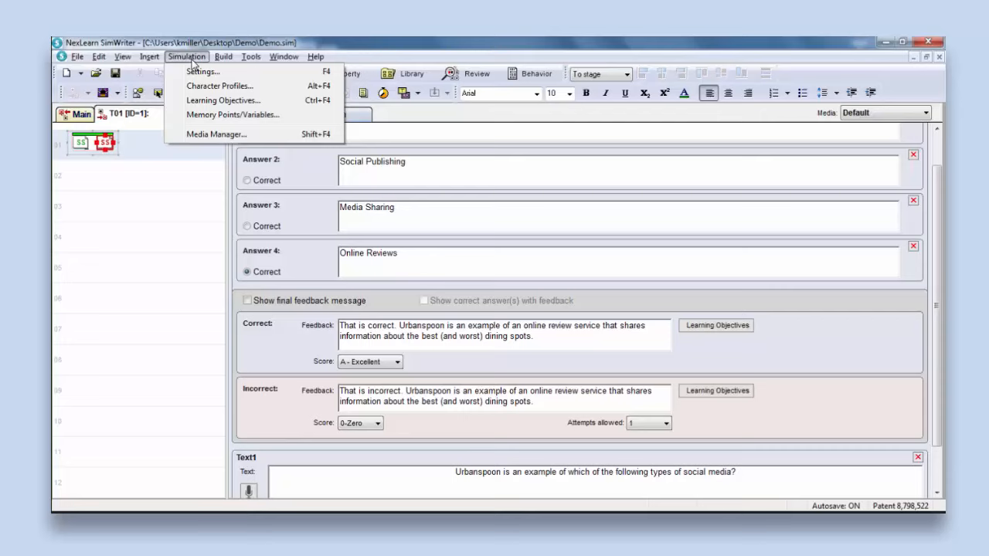
left_click(392, 368)
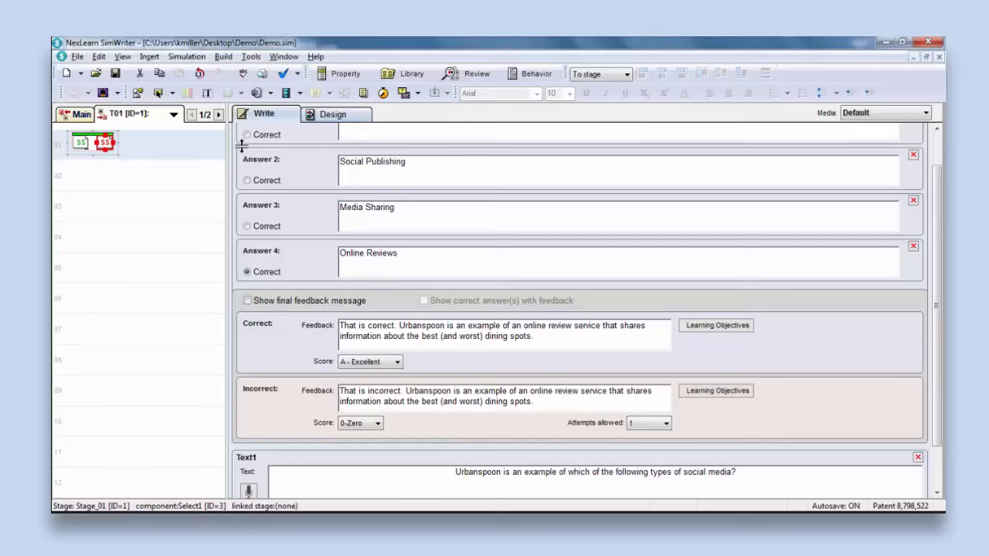
- Check the answers in the Design view and enable showing the final feedback message in the Write view
left_click(332, 114)
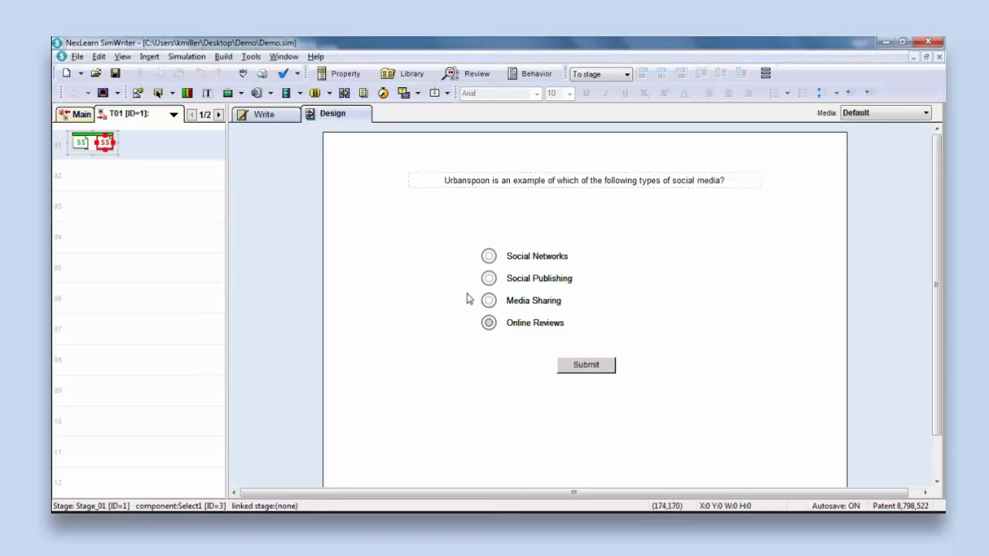
left_click(265, 116)
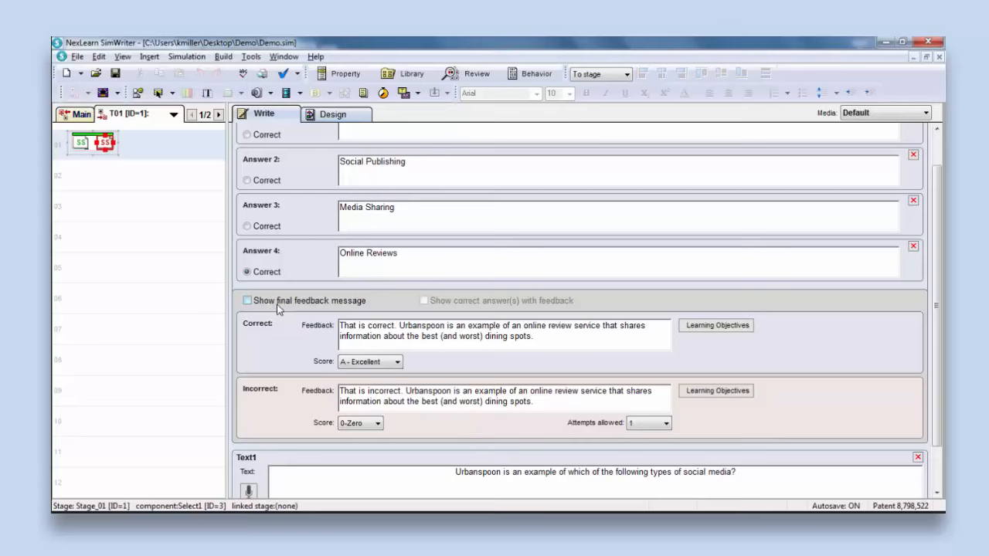
left_click(246, 301)
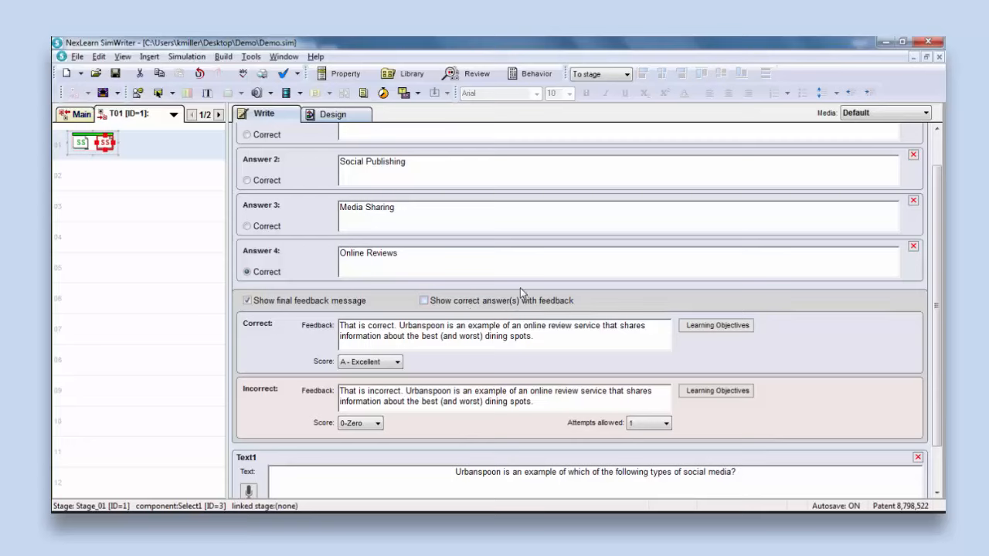
- Enable showing correct answer(s) with feedback and, in the Design view, move the empty feedback box below Submit to about X 123, Y 394
left_click(423, 301)
left_click(333, 114)
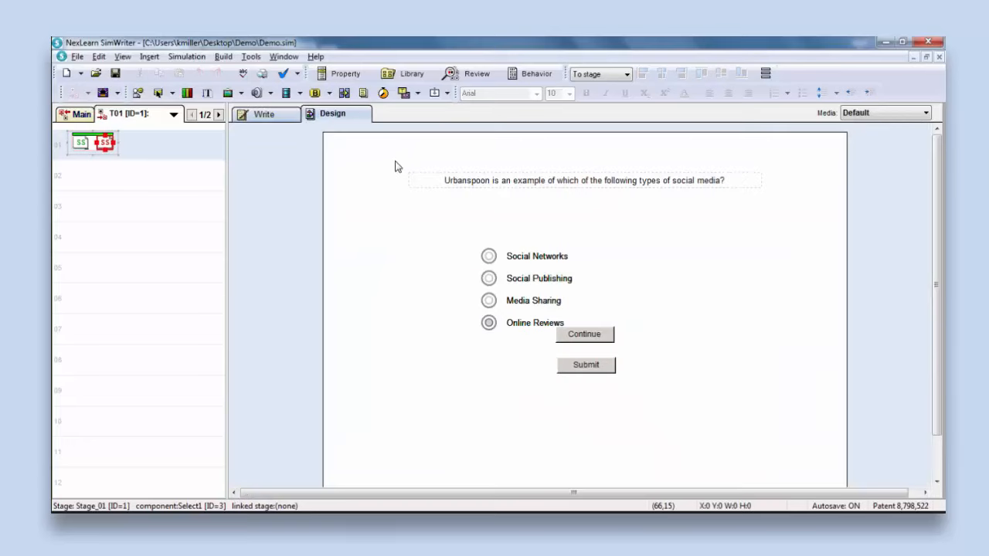
left_click(594, 324)
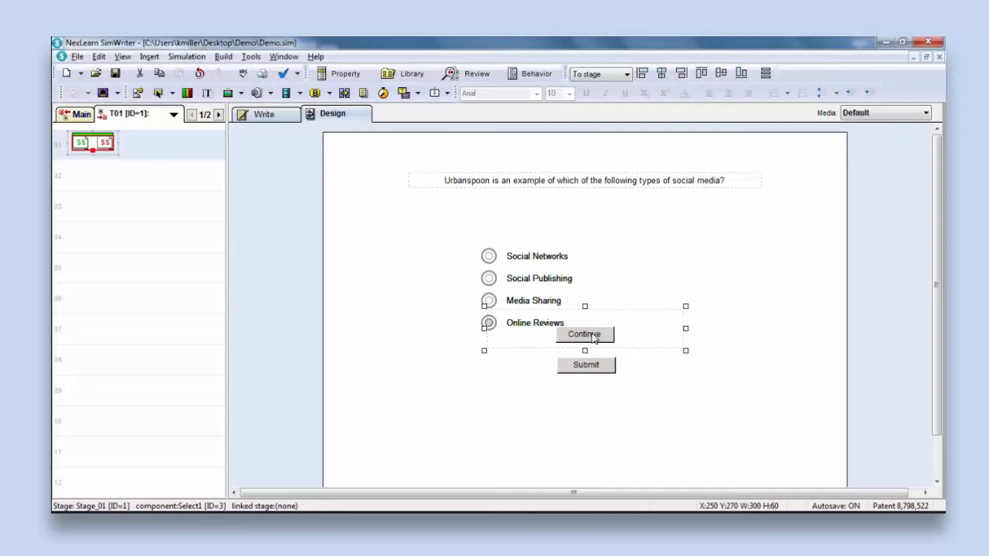
left_click(594, 337)
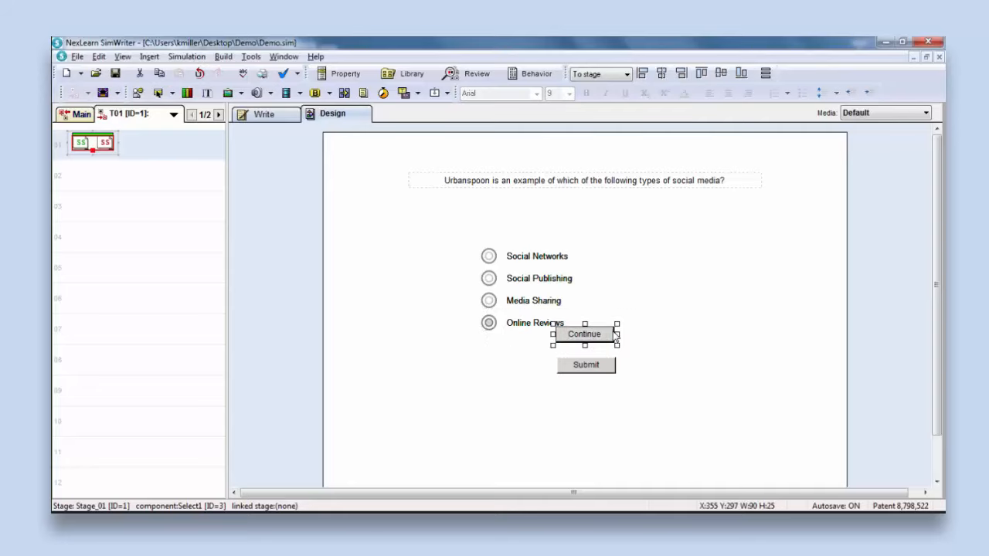
left_click(605, 309)
key("Delete")
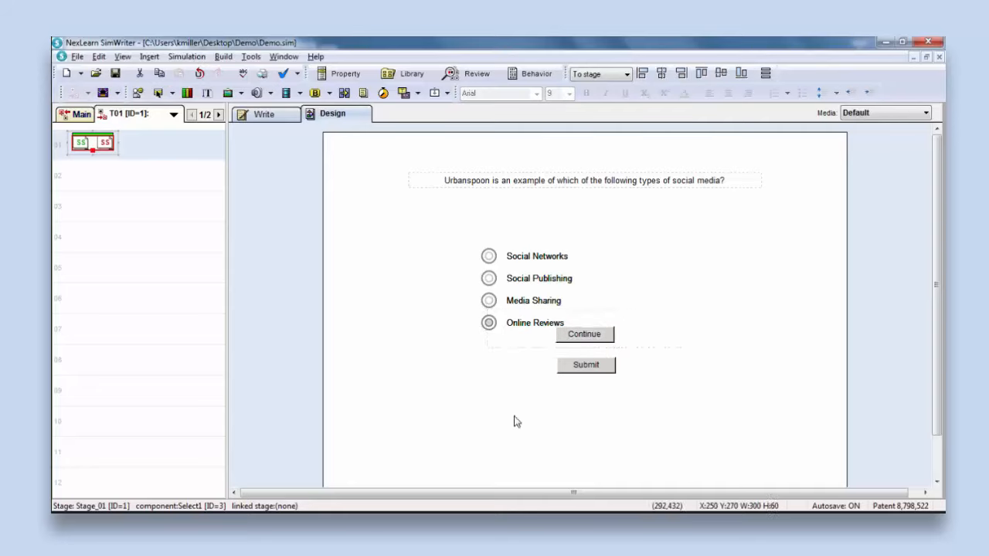
left_click(603, 311)
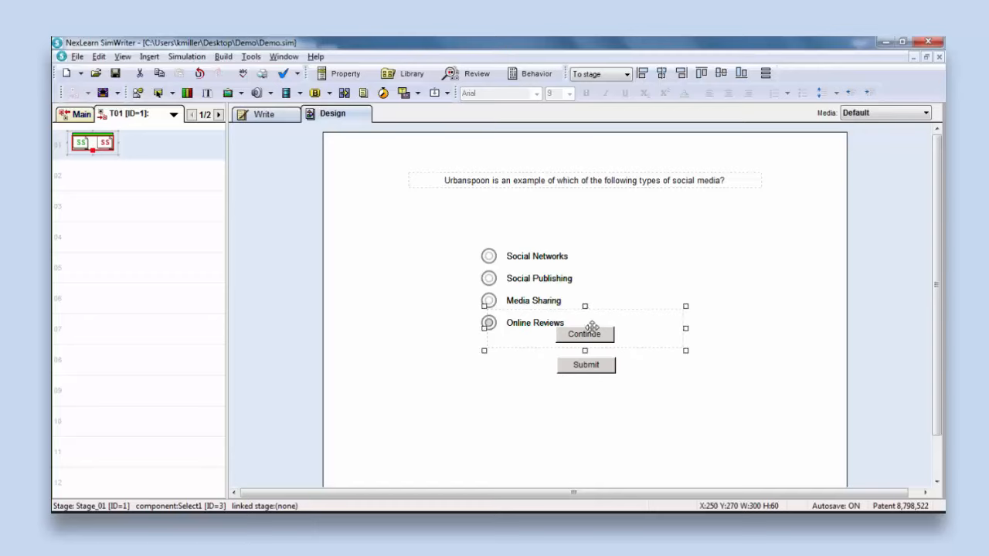
left_click_drag(612, 313, 530, 391)
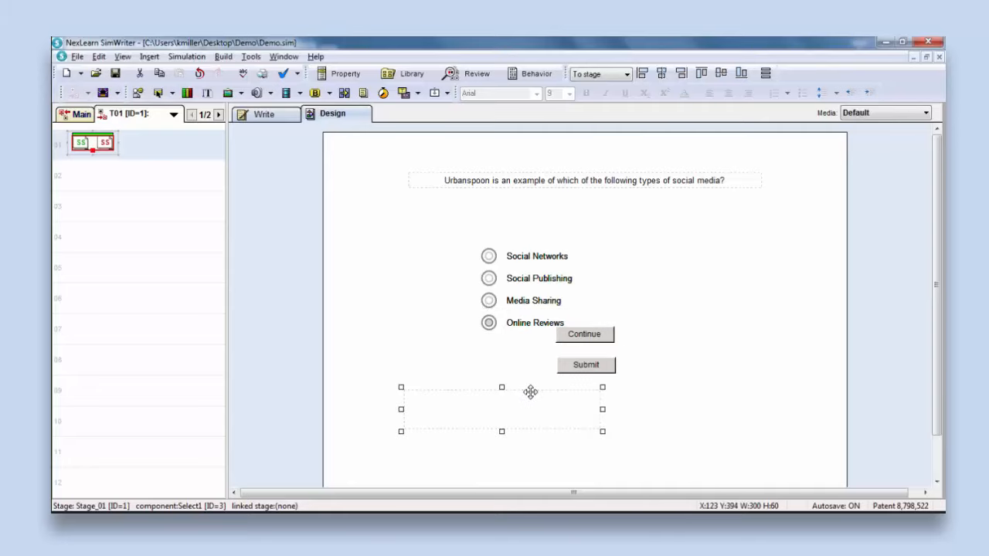
- Move the Continue button off the answers to just beside the feedback box, slightly below the level of Submit
left_click(569, 334)
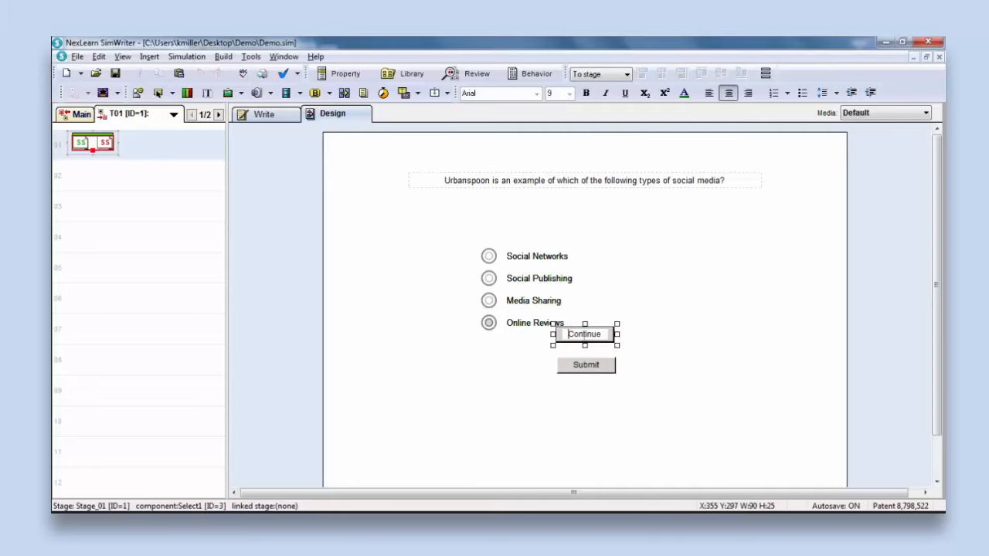
left_click(614, 333)
left_click_drag(613, 331, 689, 418)
left_click(559, 414)
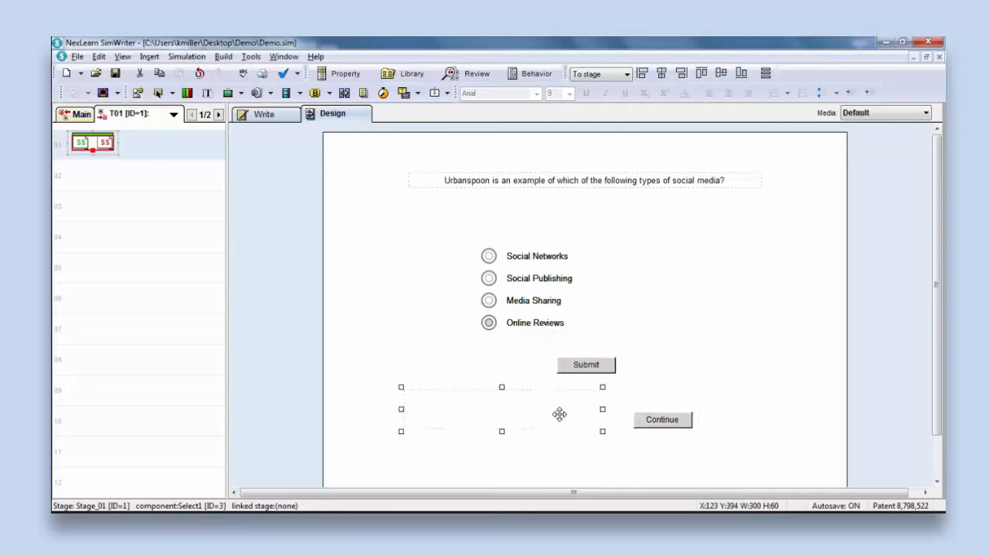
left_click(638, 421)
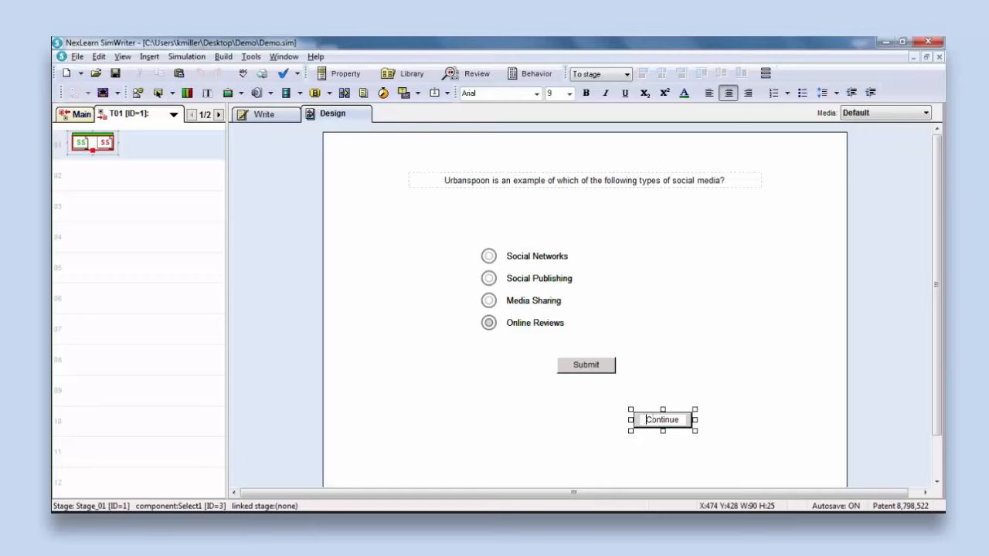
left_click(653, 411)
left_click_drag(654, 410, 659, 391)
left_click(544, 422)
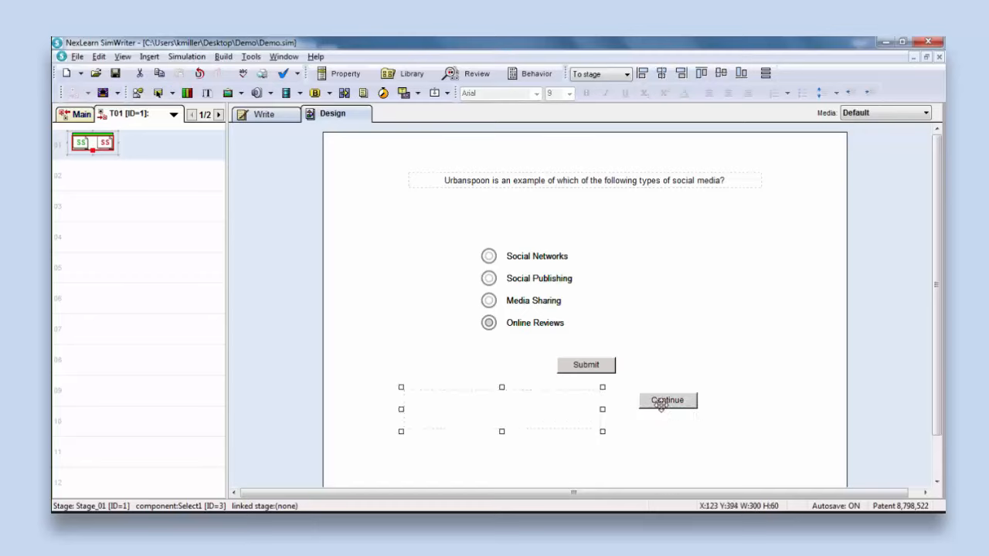
- Nudge the Submit button up about 8 pixels, closer to the last answer, and deselect everything
double_click(604, 372)
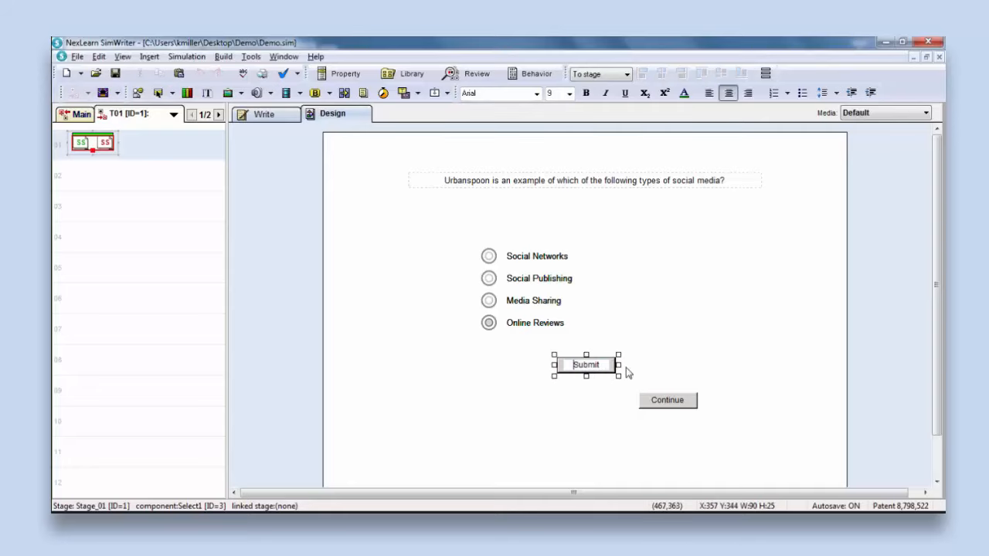
left_click(618, 368)
key("Up")
key("Up")
key("Up")
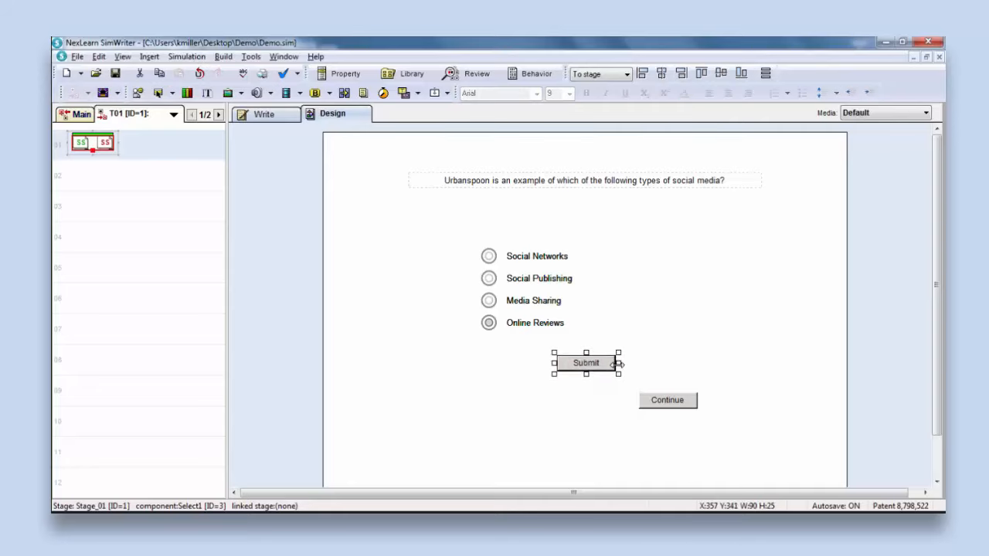
key("Up")
key("Up")
key("Up")
key("Up")
key("Up")
left_click(622, 331)
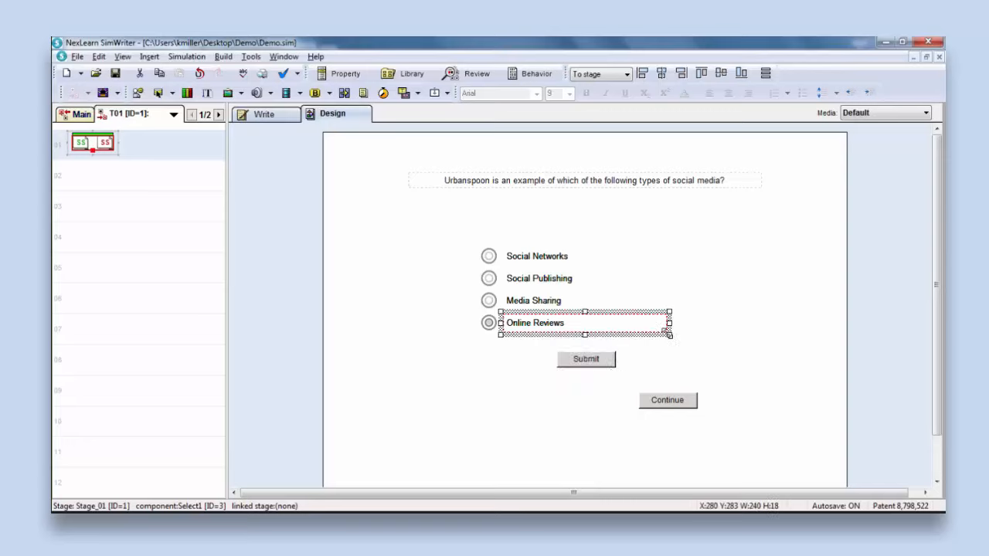
left_click(660, 432)
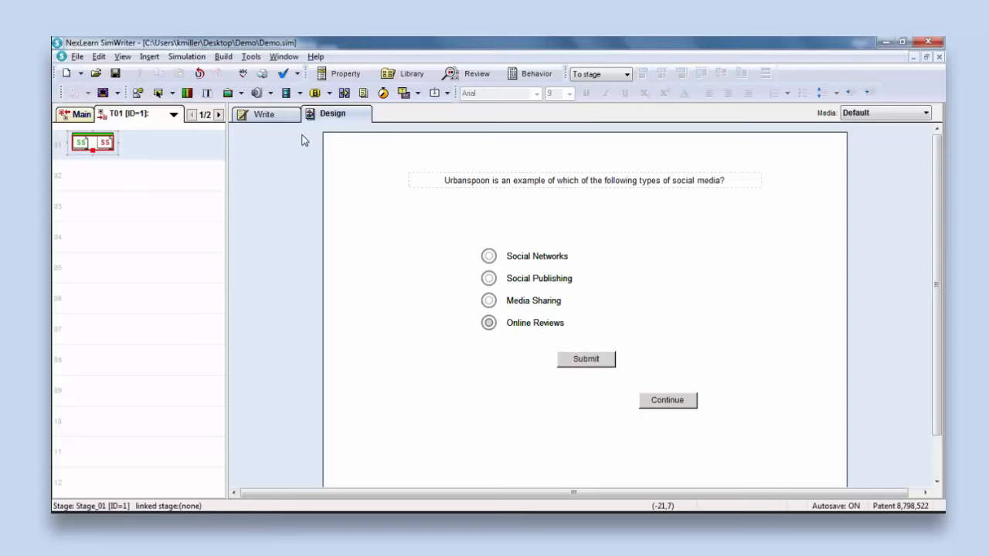
- In the Write view, set the attempts allowed for an incorrect answer to 3
left_click(278, 117)
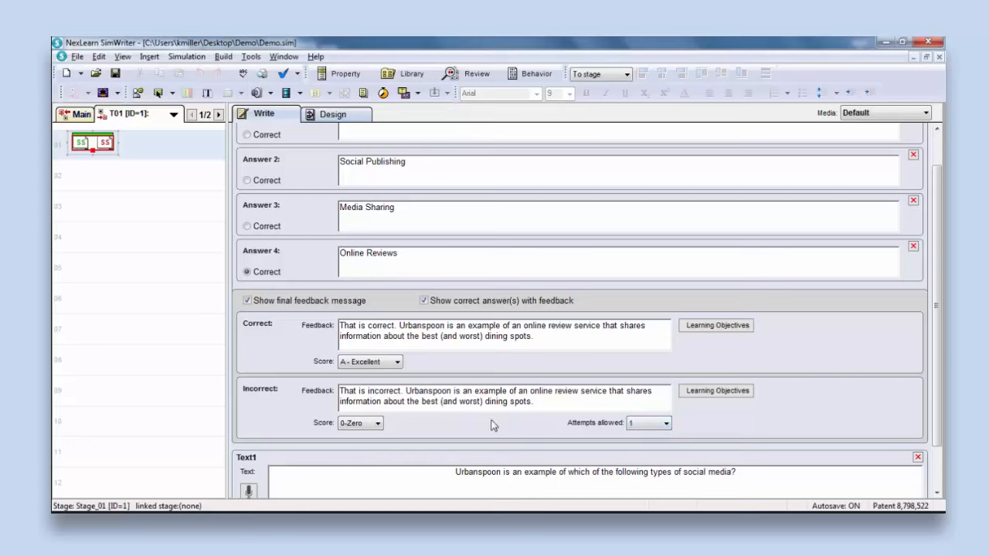
left_click(667, 425)
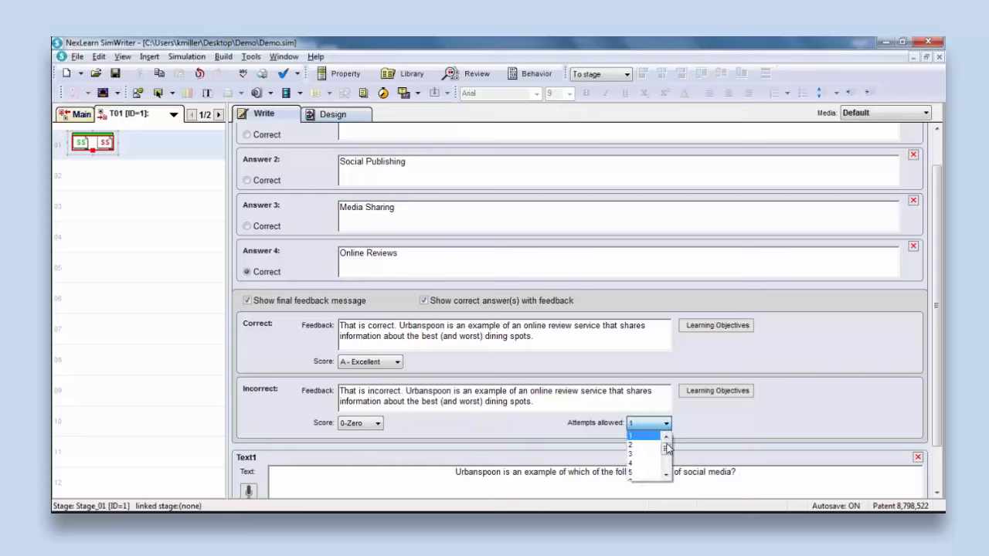
left_click(666, 476)
left_click(665, 477)
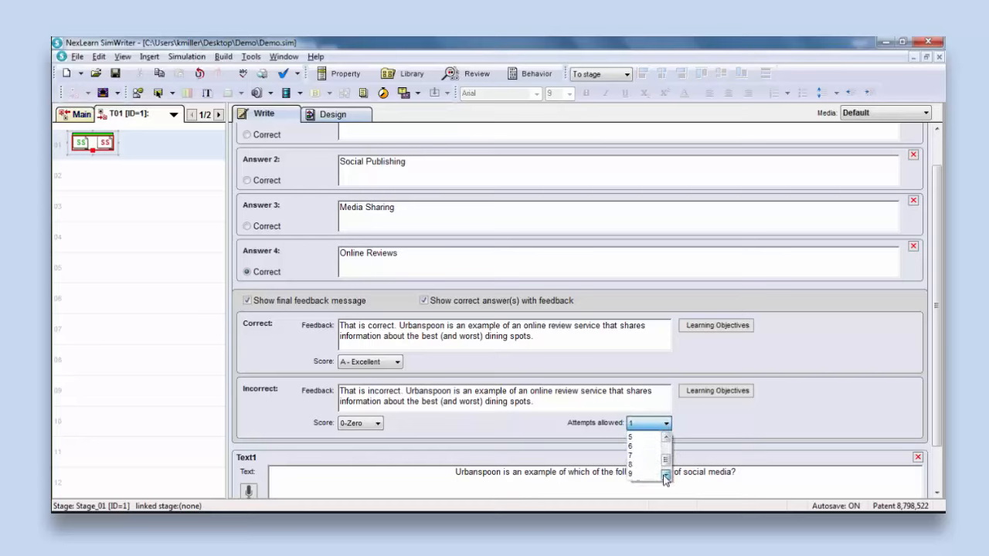
left_click(665, 476)
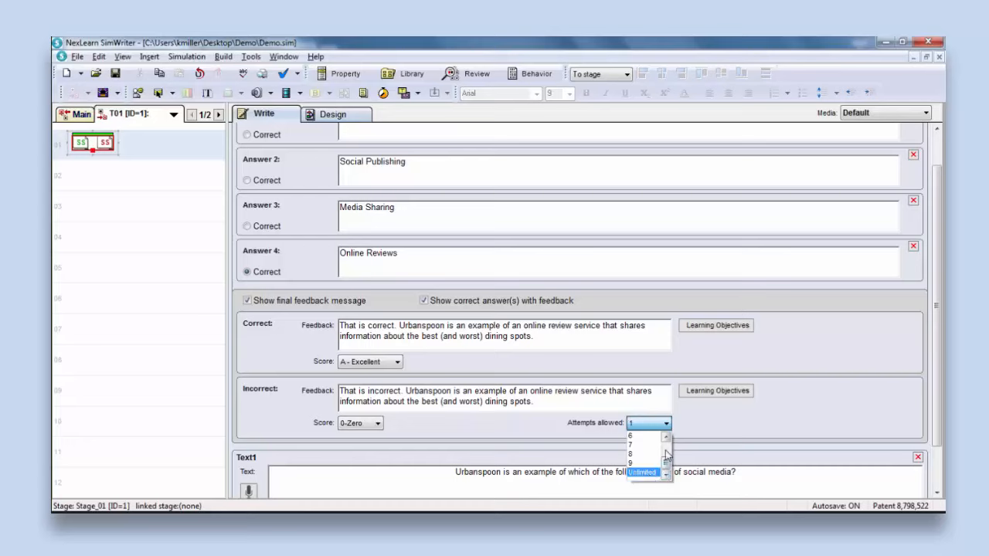
left_click_drag(666, 461, 666, 451)
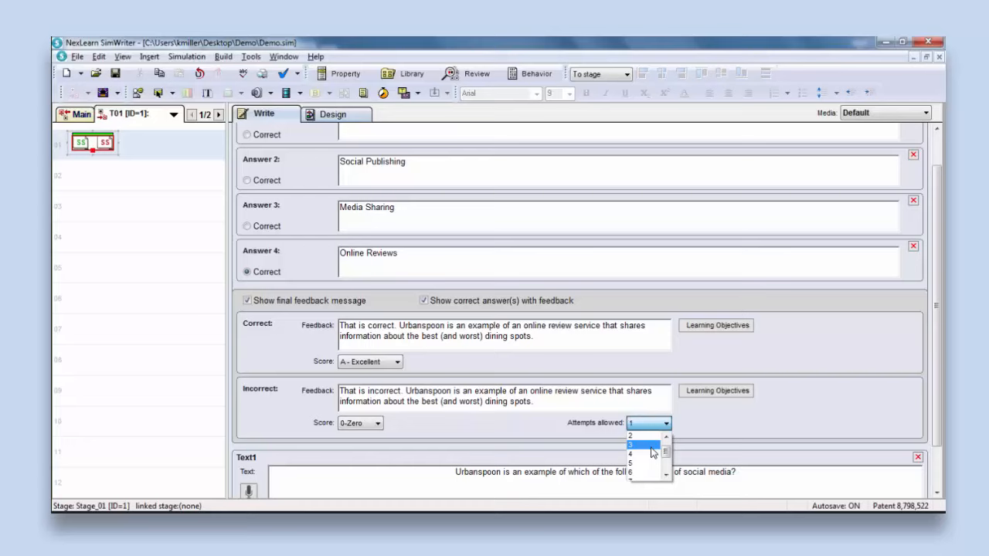
left_click(651, 452)
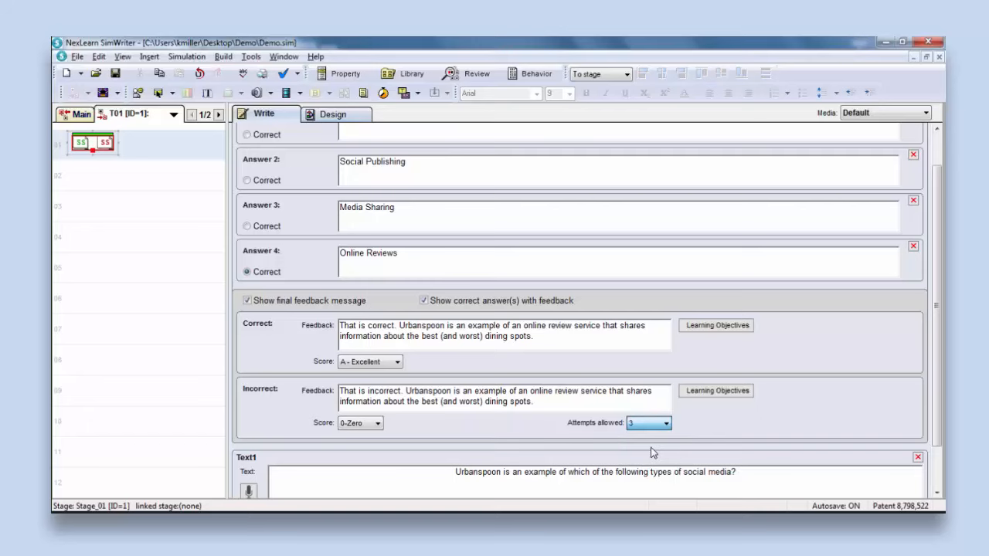
- Examine the retry message with its attempts-left variable and the option to show correct answer(s) with retry
left_click(937, 493)
left_click(936, 493)
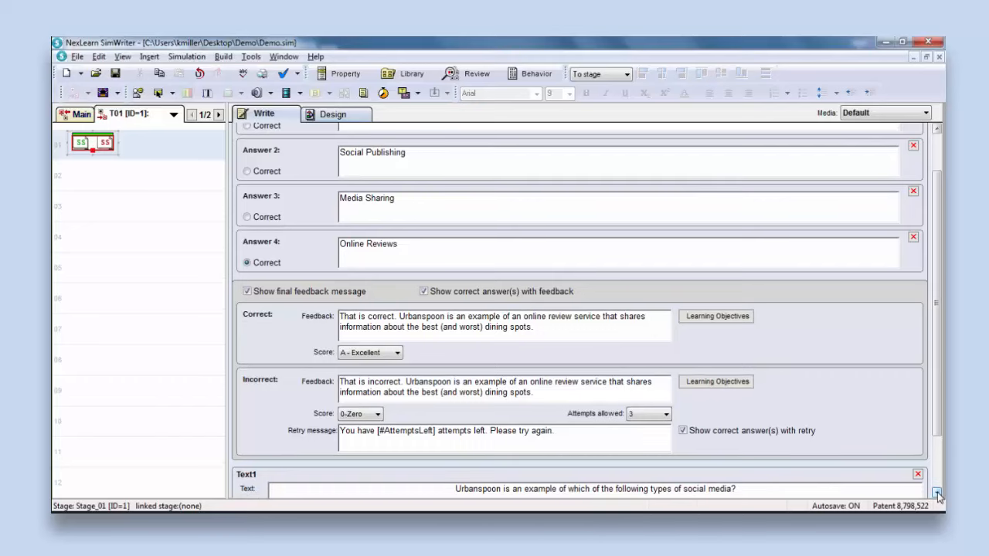
left_click(936, 493)
left_click(937, 493)
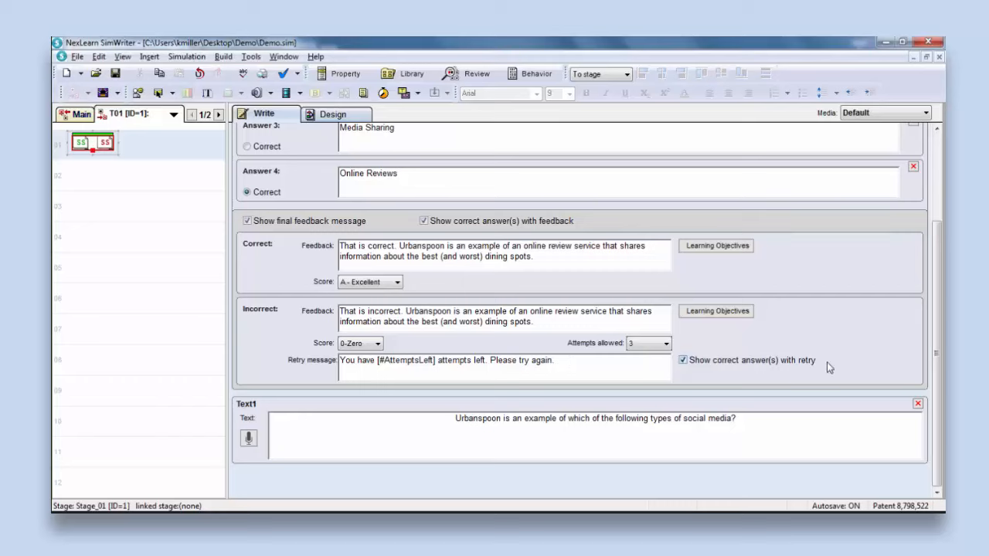
left_click(682, 360)
left_click(682, 360)
left_click(526, 363)
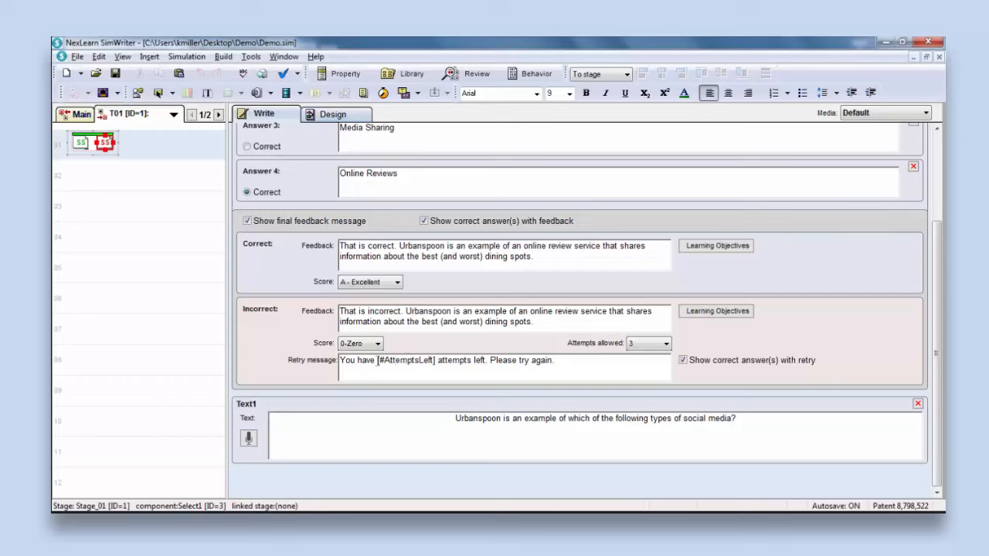
left_click(395, 360)
- Set the attempts allowed for an incorrect answer back to 1
left_click(667, 343)
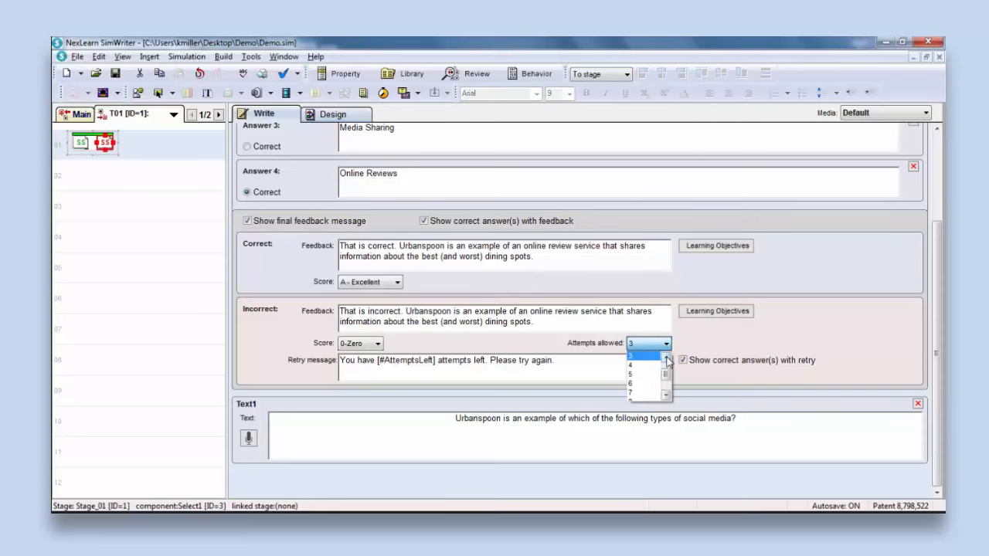
left_click(667, 357)
left_click(644, 356)
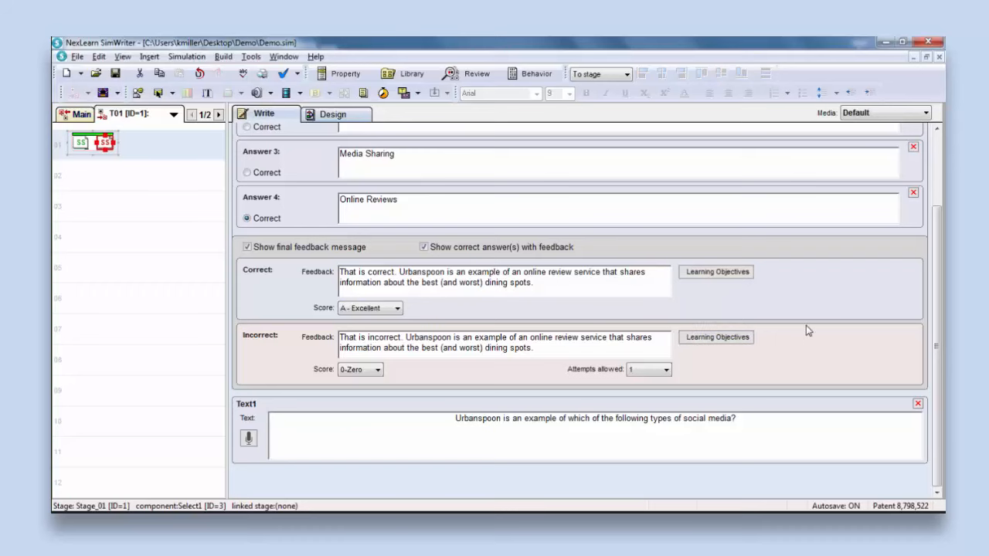
scroll(806, 325, "up", 2)
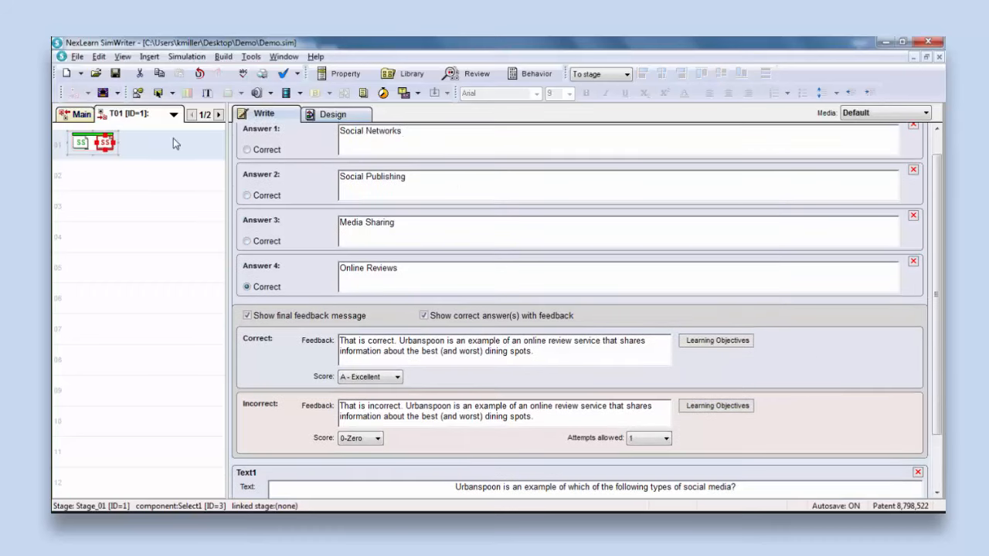
- Add a second stage and insert a text Multiple Select interaction with 5 answers on it
left_click(117, 94)
left_click(116, 108)
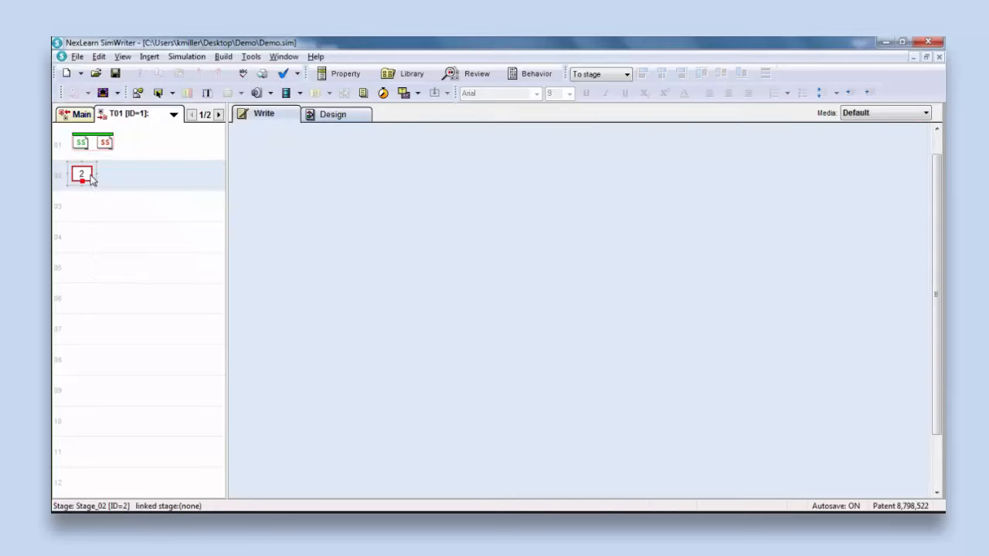
left_click(173, 94)
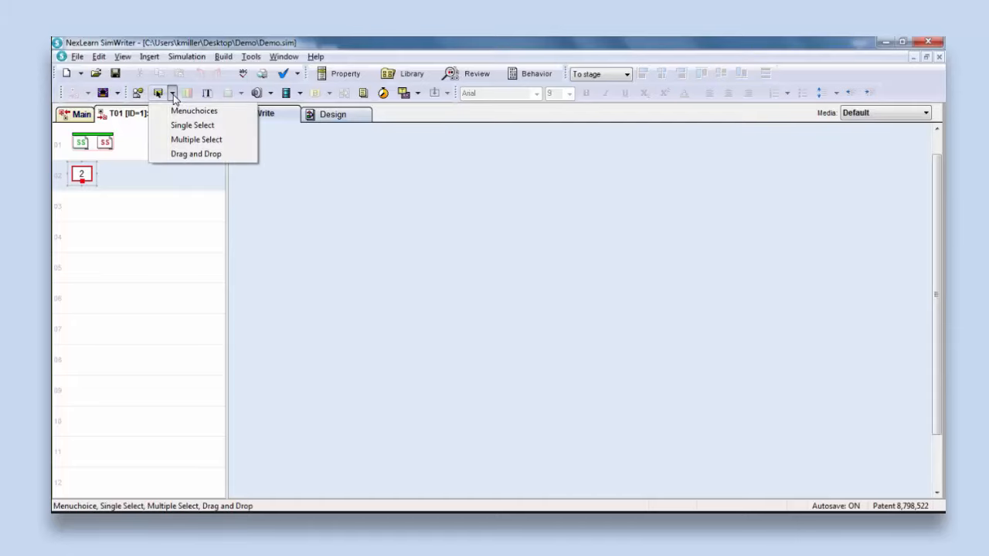
left_click(189, 145)
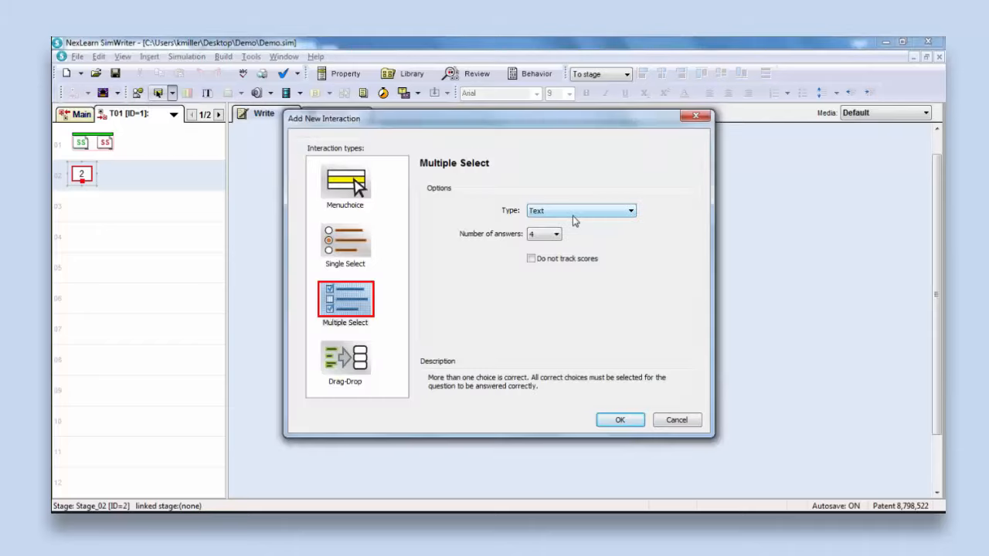
left_click(557, 235)
left_click(557, 235)
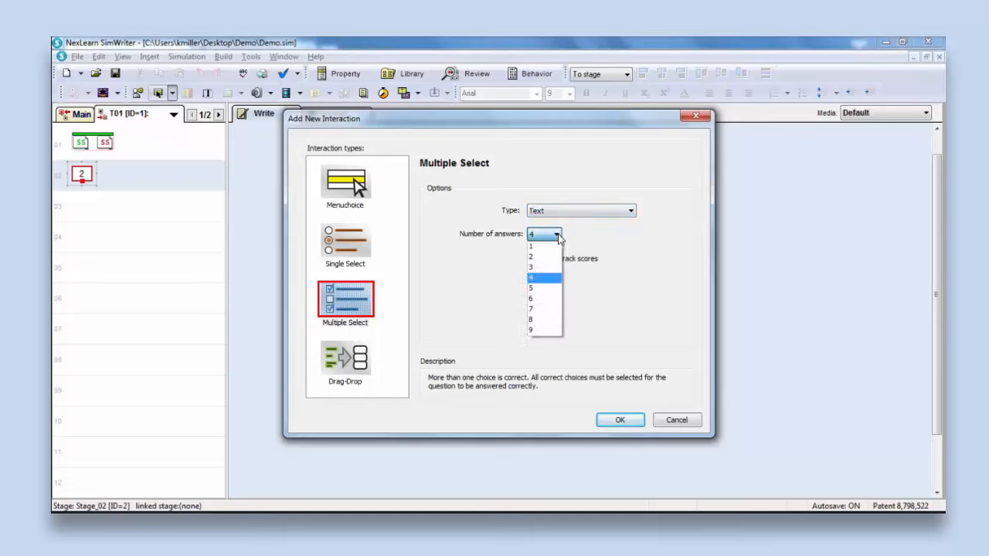
left_click(547, 288)
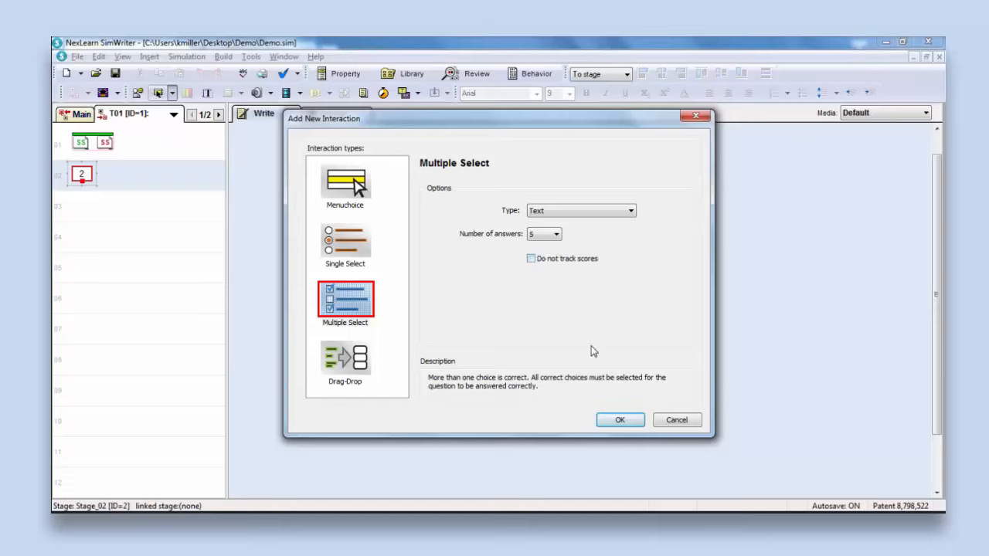
left_click(618, 424)
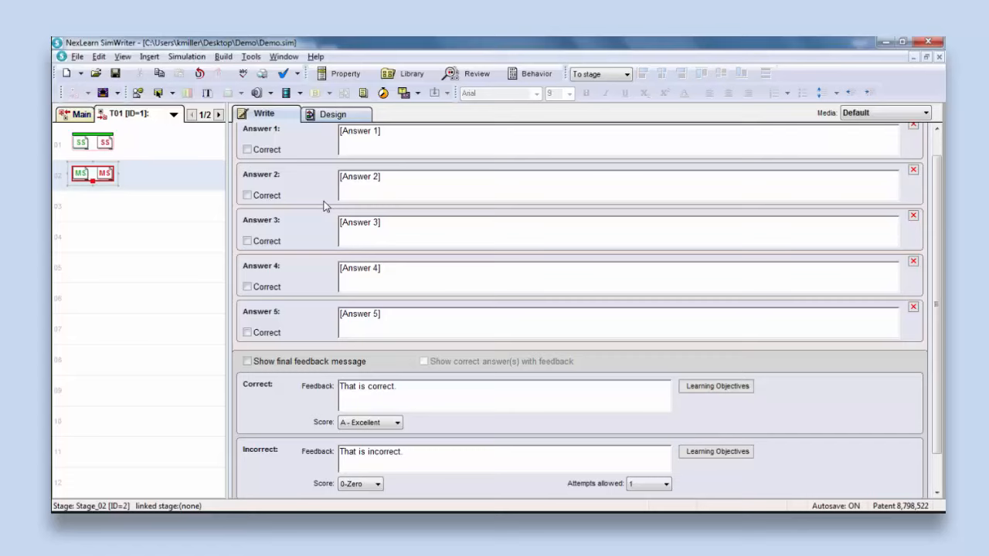
- In the Design view, move the multiple-select question's Submit button down to about X 348, Y 369
scroll(465, 243, "up", 1)
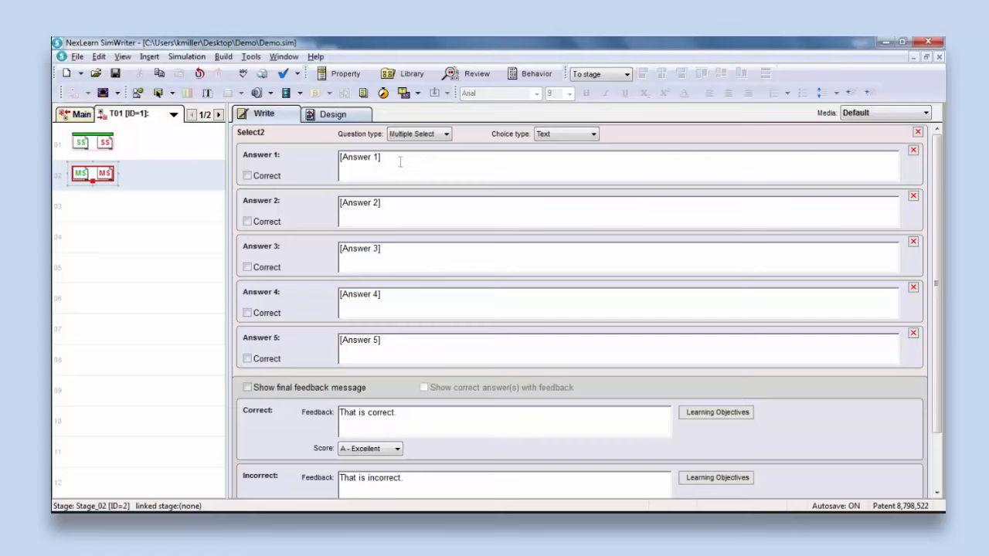
left_click(340, 114)
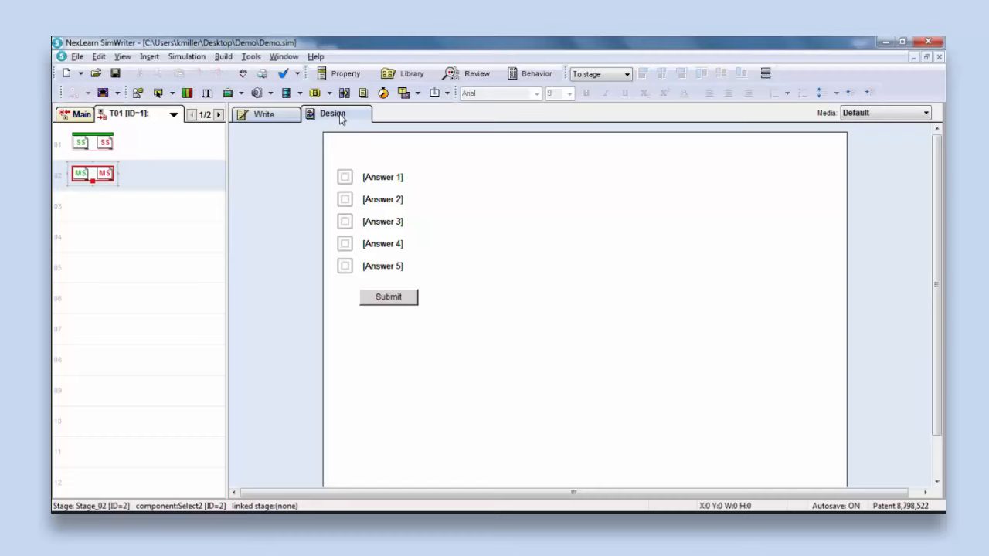
left_click(414, 298)
left_click_drag(414, 299, 608, 377)
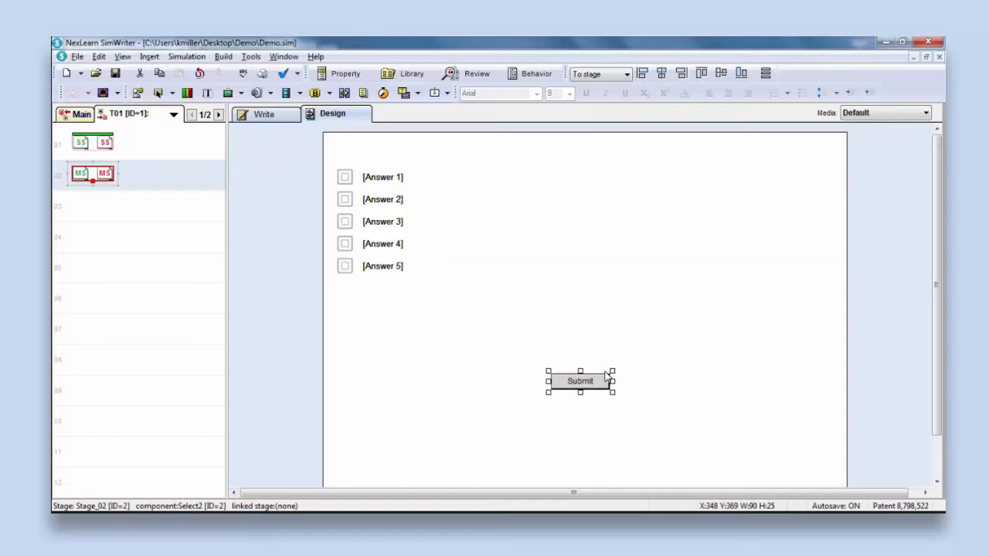
- Move all five answer texts together toward the page center, placing the fifth answer at about X 265, Y 310
left_click(378, 177)
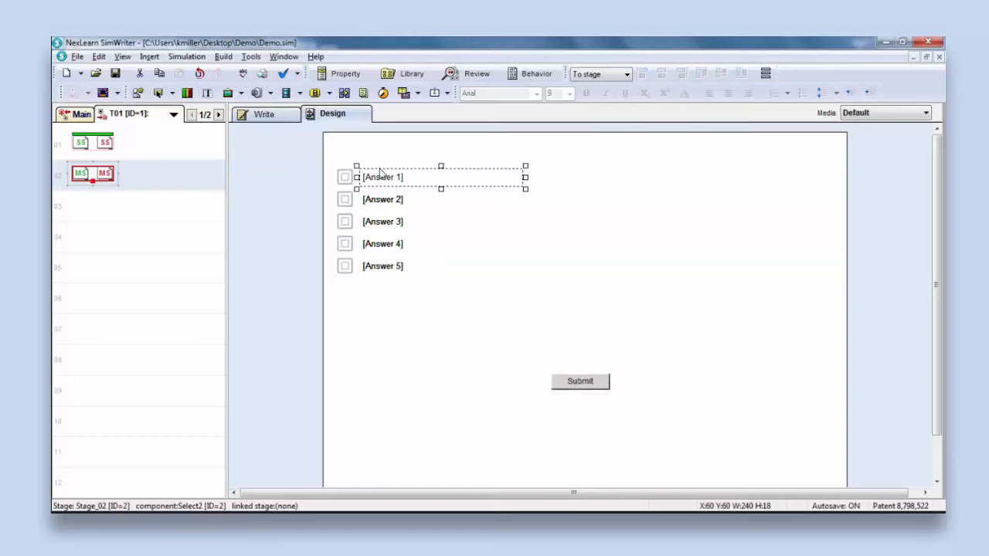
left_click(378, 166)
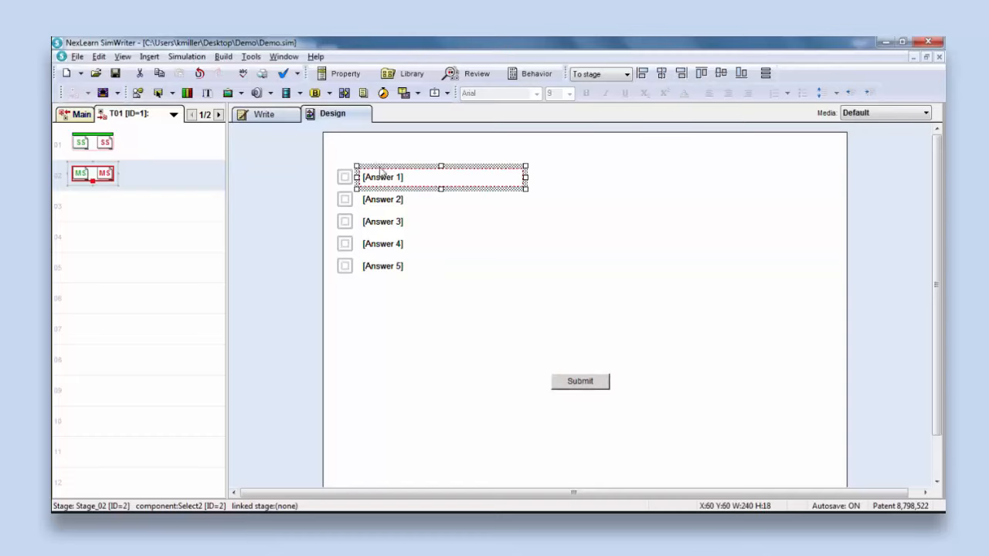
left_click(391, 203, "ctrl")
left_click(392, 224, "ctrl")
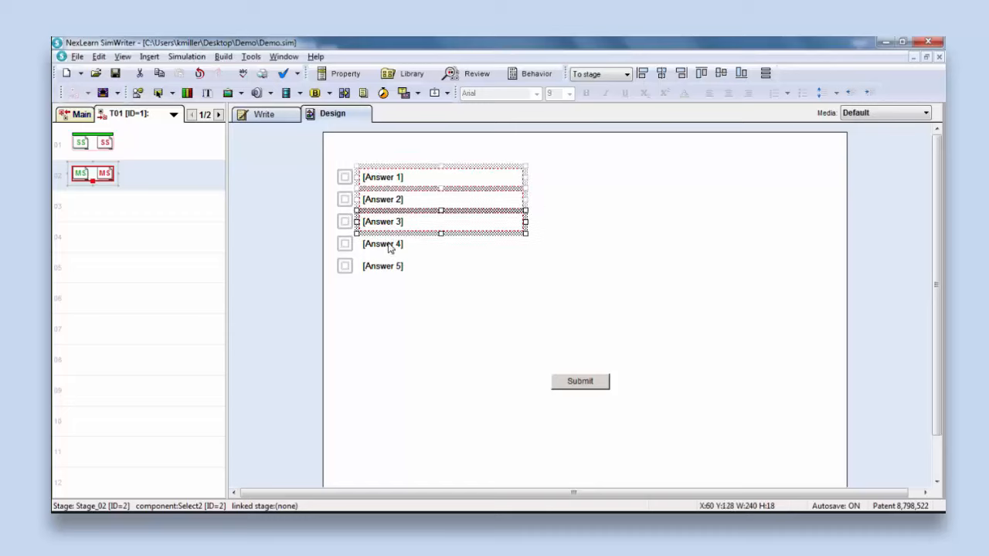
left_click(390, 246, "ctrl")
left_click(391, 267, "ctrl")
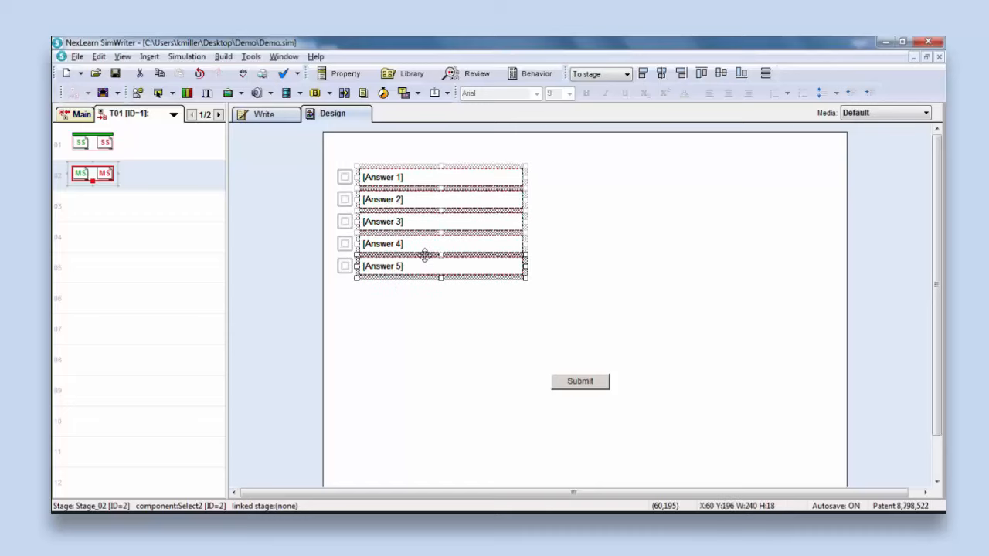
left_click_drag(425, 255, 551, 329)
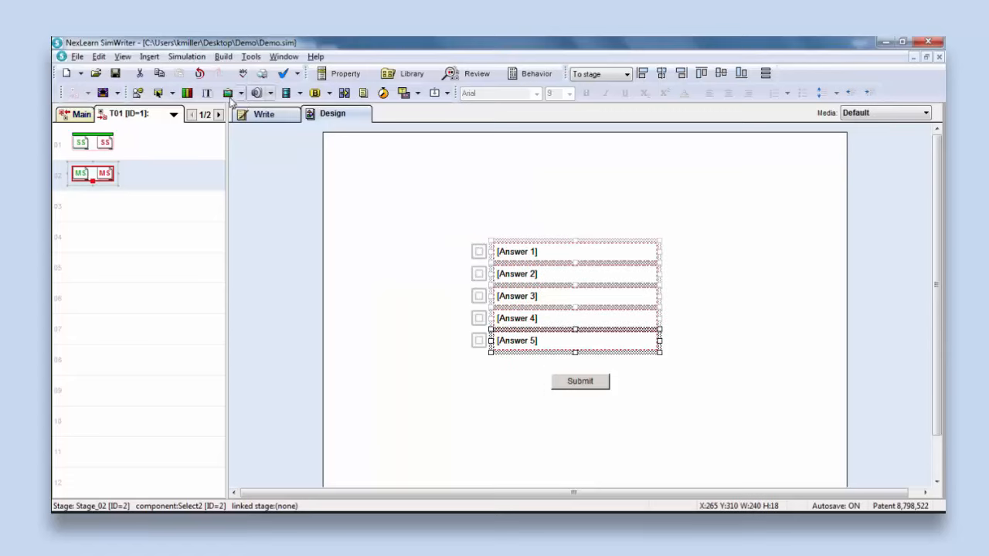
- Add a text box above the answers reading "Hashtags are used in which of the following social media sites? (Select all that apply)"
left_click(206, 93)
left_click(441, 184)
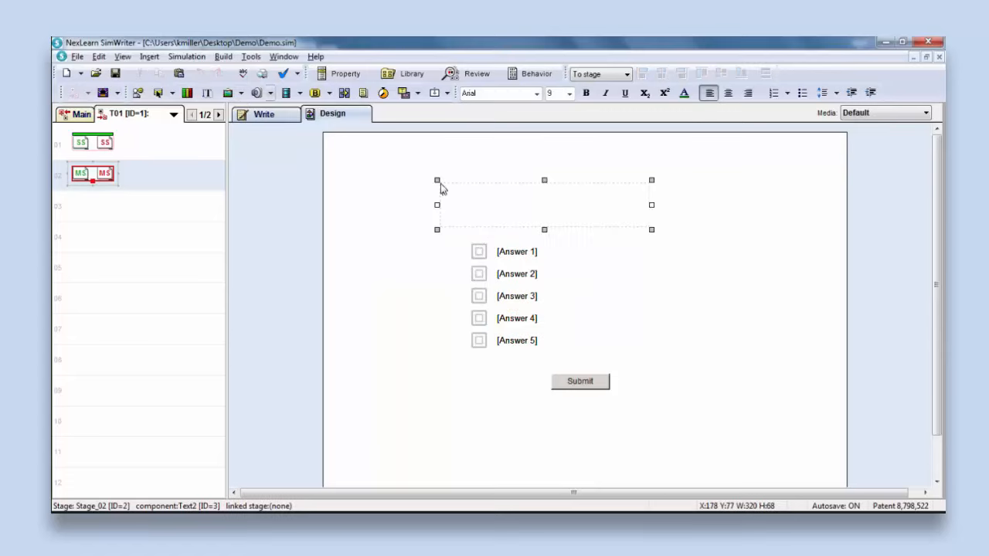
left_click_drag(651, 205, 763, 205)
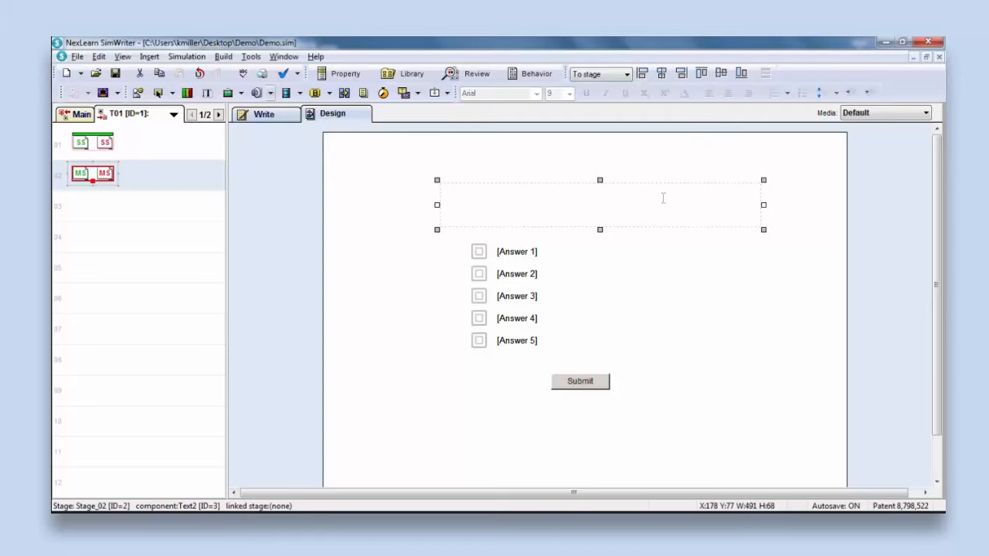
type("Ha")
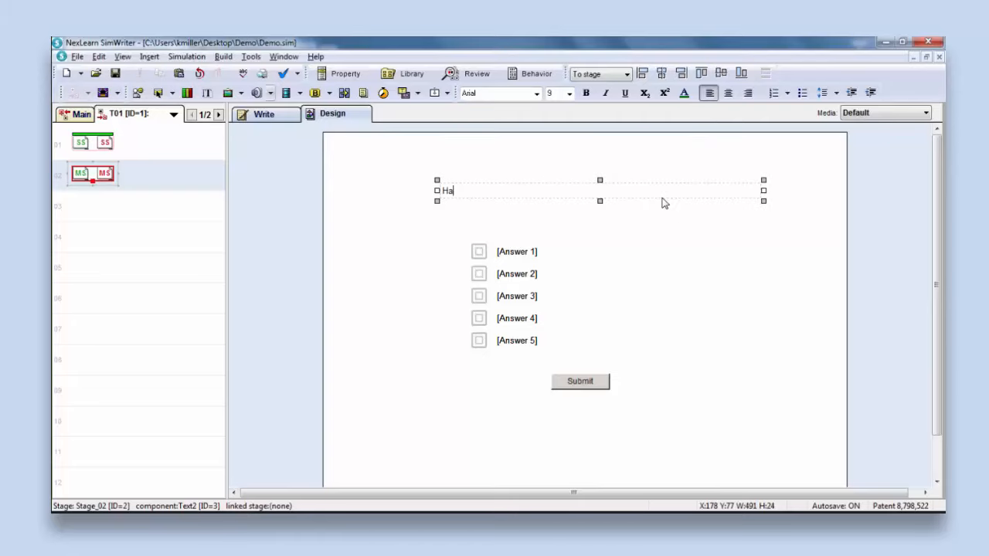
type("shtags are used in which of the fol")
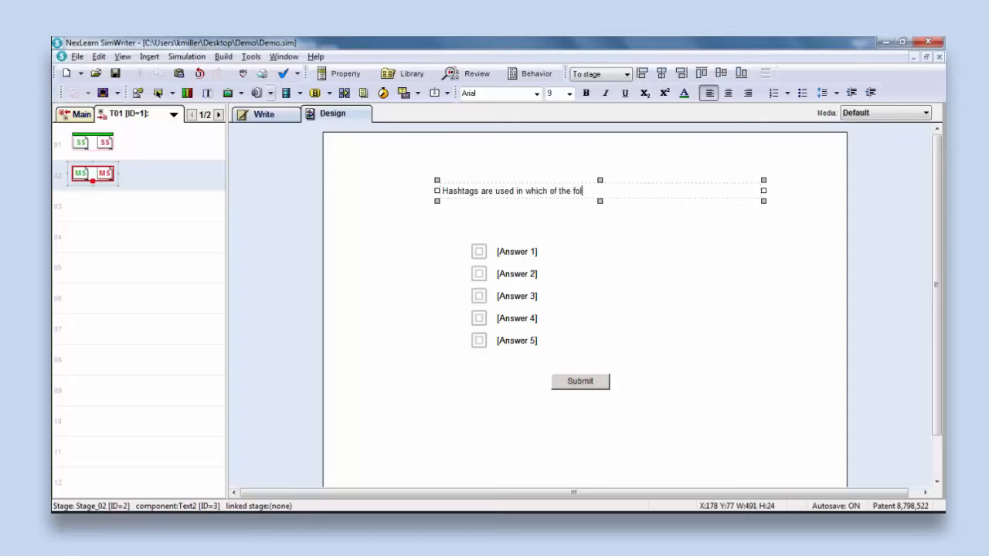
type("lowing typ")
key("BackSpace")
key("BackSpace")
key("BackSpace")
type("social media sites? ")
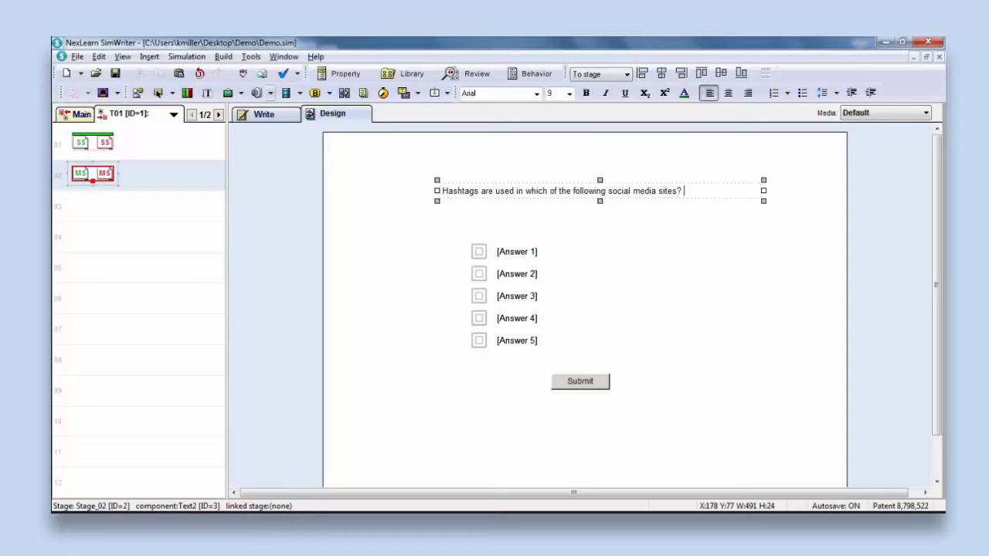
type("(Select all that apply)")
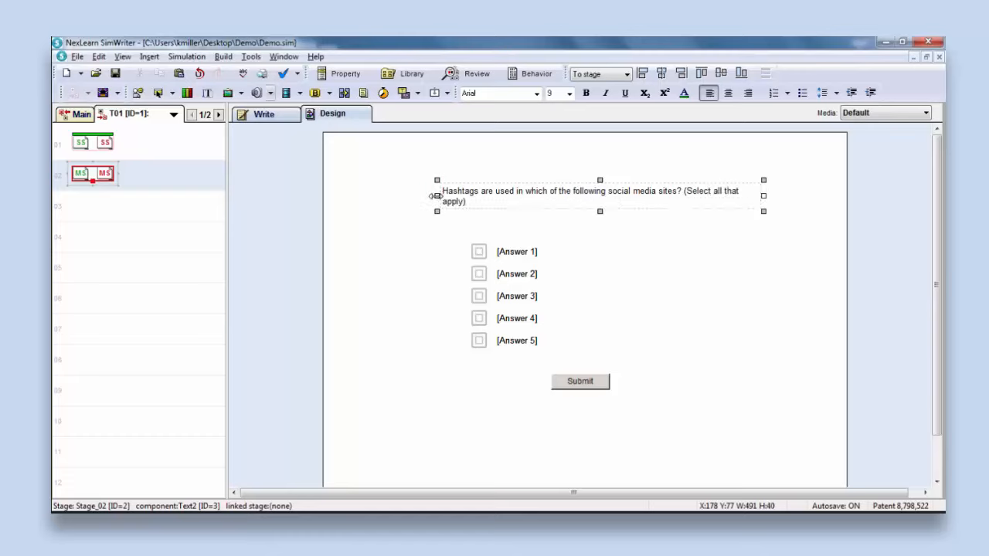
- Widen the question text box to about 544, starting at X 125, and center its text
left_click_drag(436, 195, 403, 196)
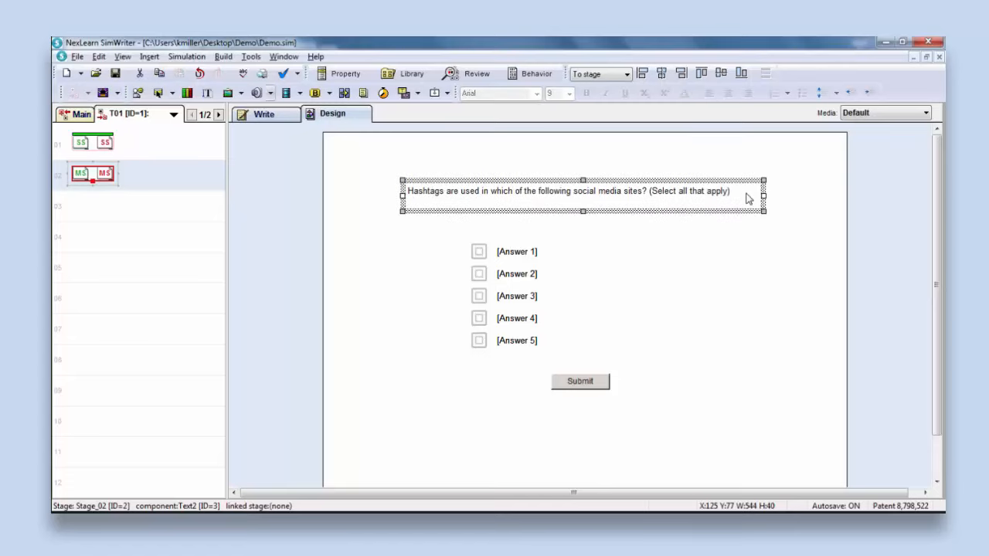
left_click(689, 191)
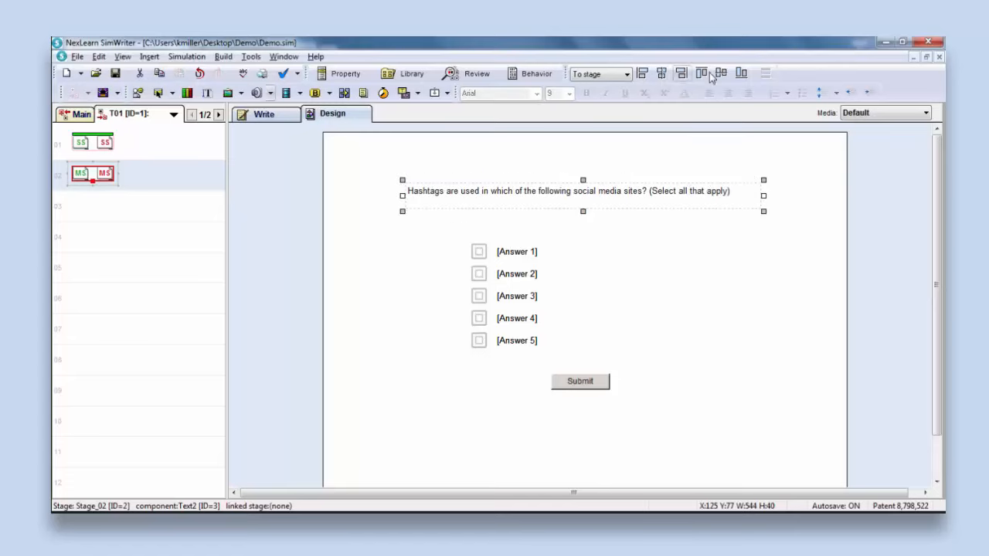
left_click(632, 193)
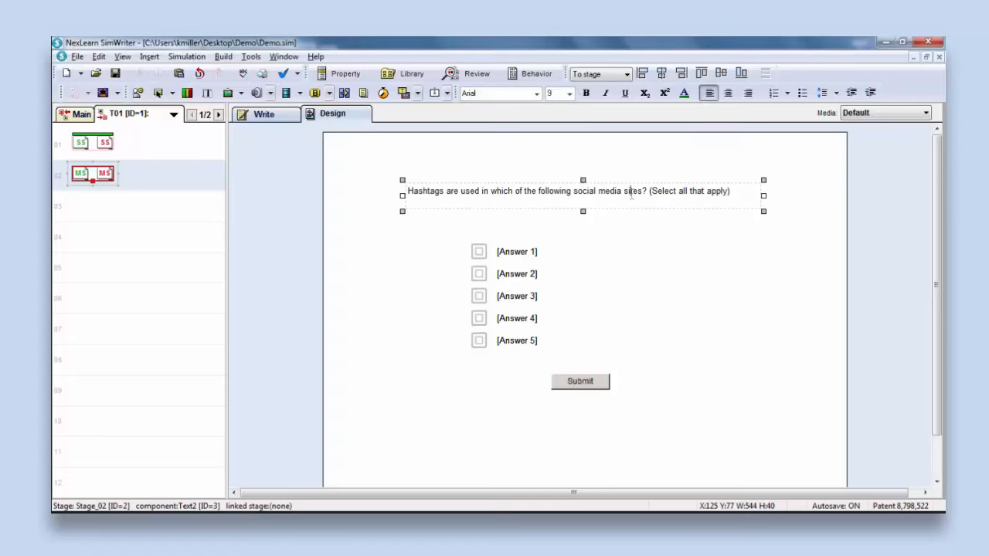
left_click(728, 93)
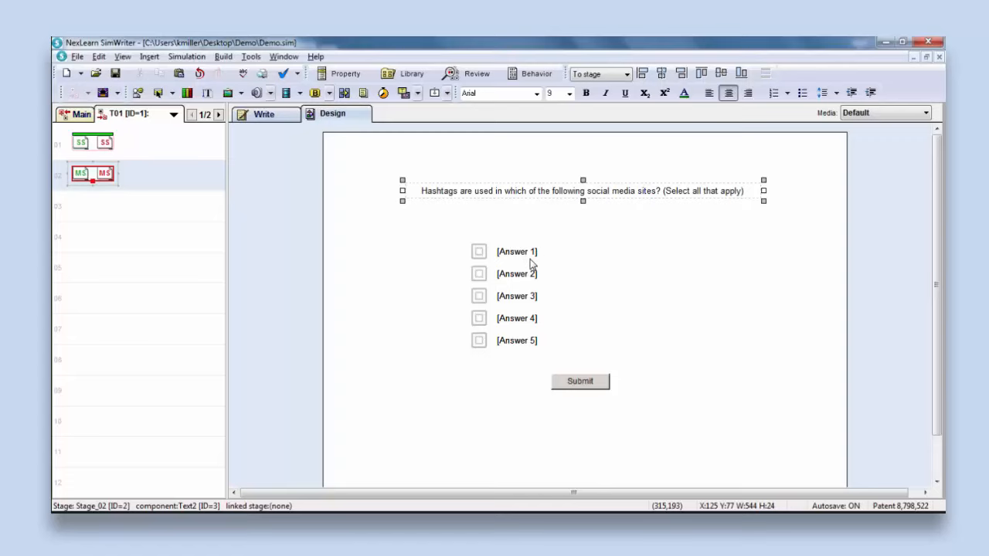
- In the Write view, fill in the five answers as YouTube, WordPress, Facebook, Twitter and Instagram
left_click(261, 115)
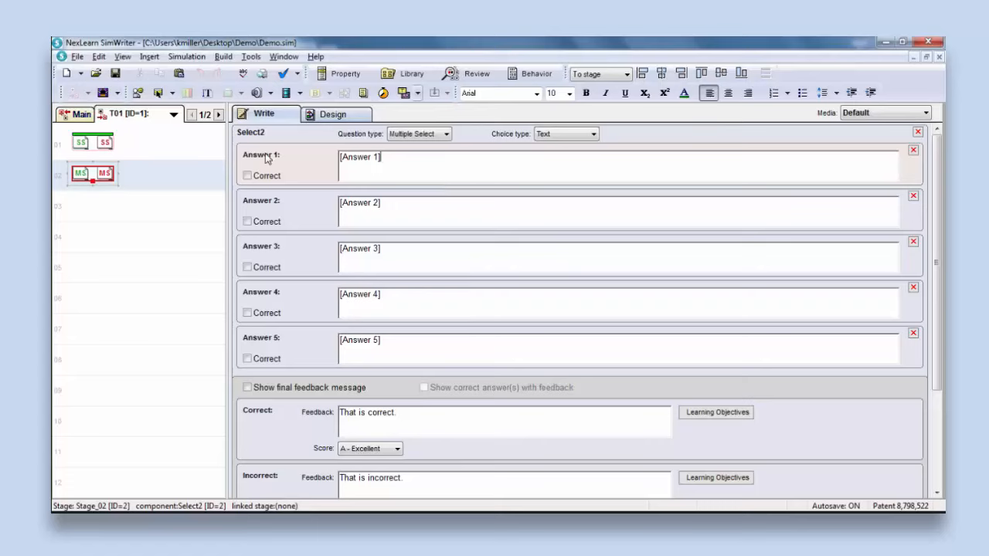
left_click_drag(393, 157, 327, 161)
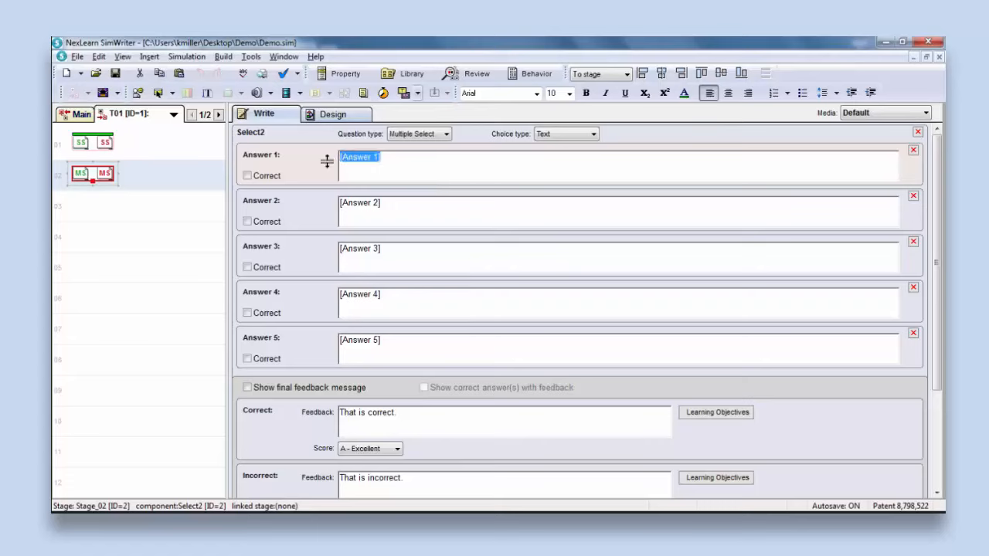
type("YouTube")
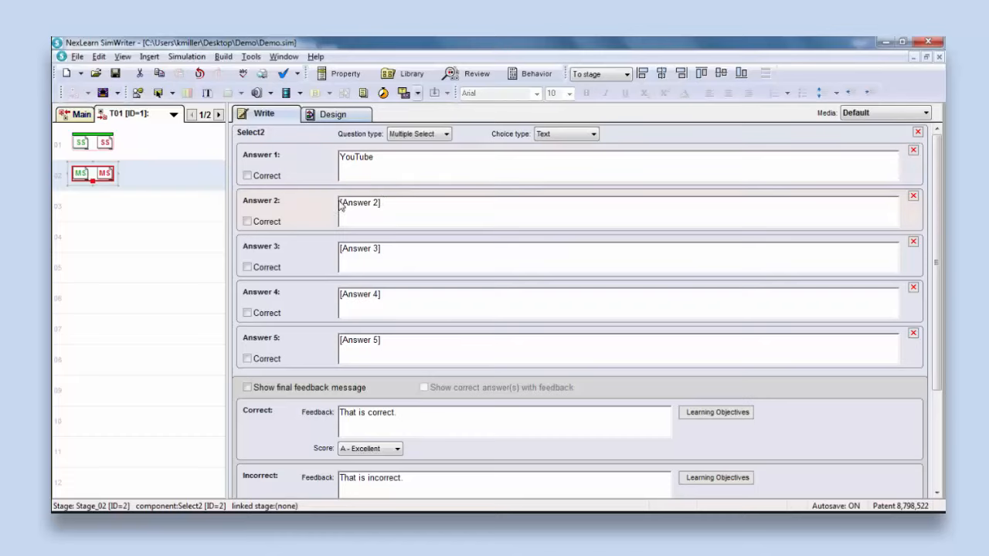
left_click(309, 197)
type("WordPress")
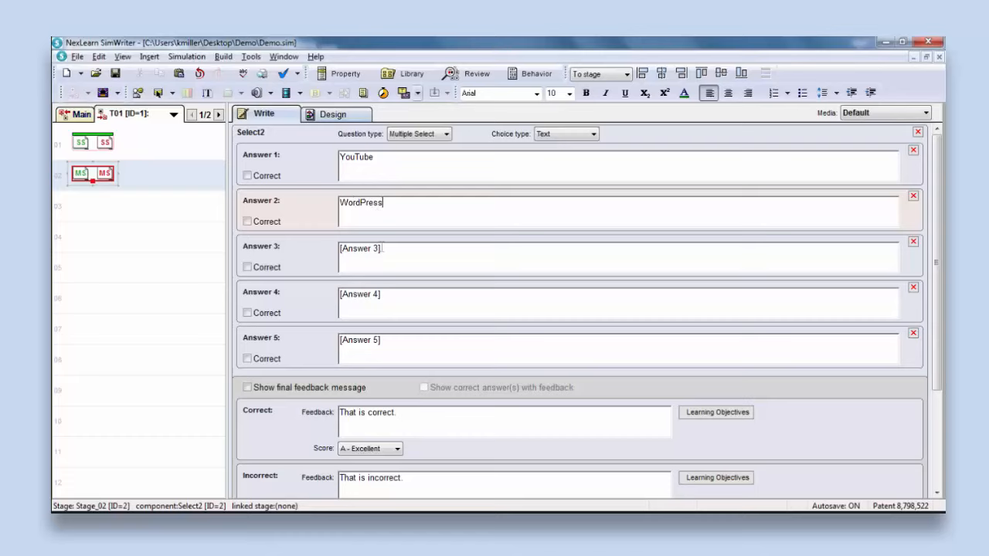
left_click(286, 245)
type("Facebook")
left_click(377, 294)
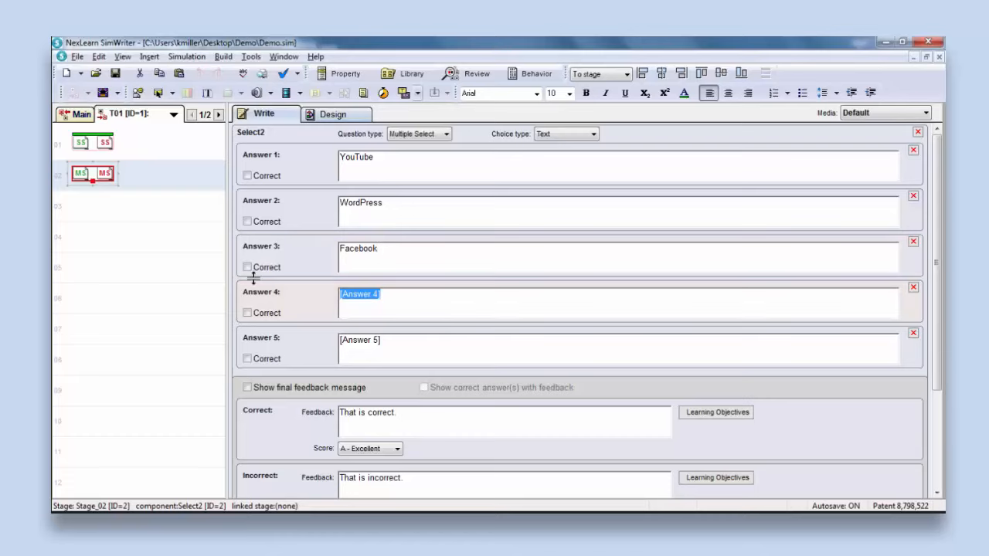
type("Twitter")
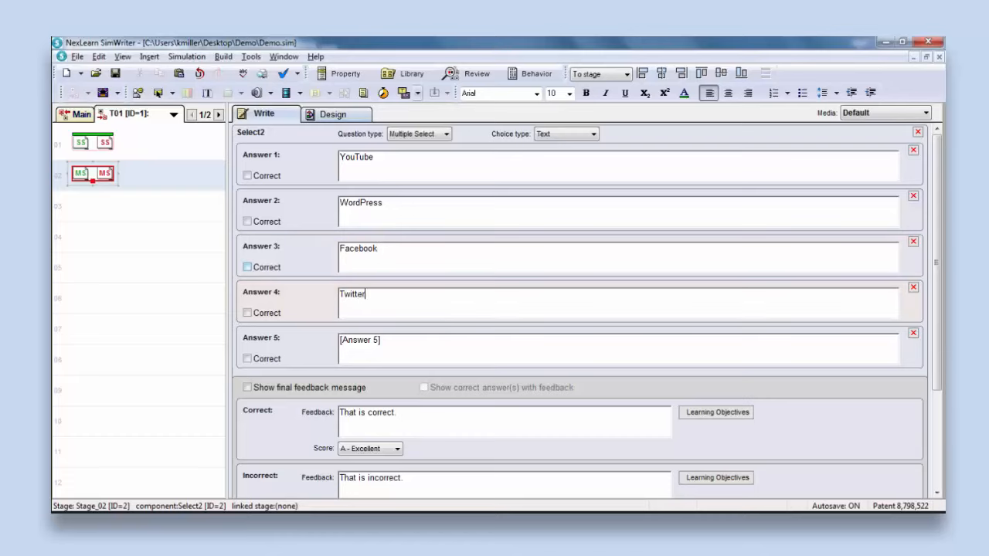
left_click(388, 343)
type("Instagram")
left_click(402, 303)
- Mark YouTube, Facebook, Twitter and Instagram as correct answers
left_click(250, 176)
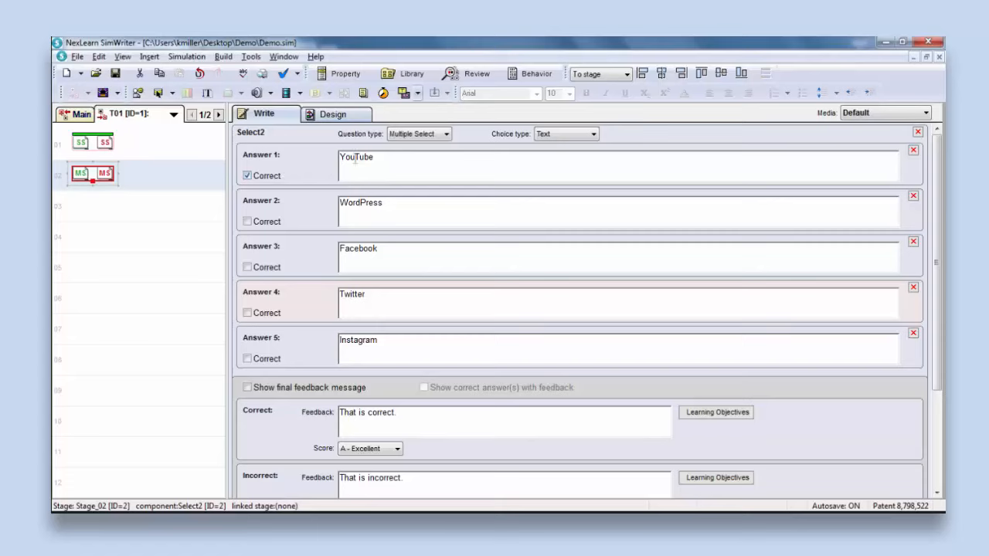
left_click(248, 266)
left_click(248, 314)
left_click(248, 359)
- Turn on the final feedback message and show the correct answer(s) with the feedback
left_click_drag(939, 289, 942, 392)
left_click(340, 247)
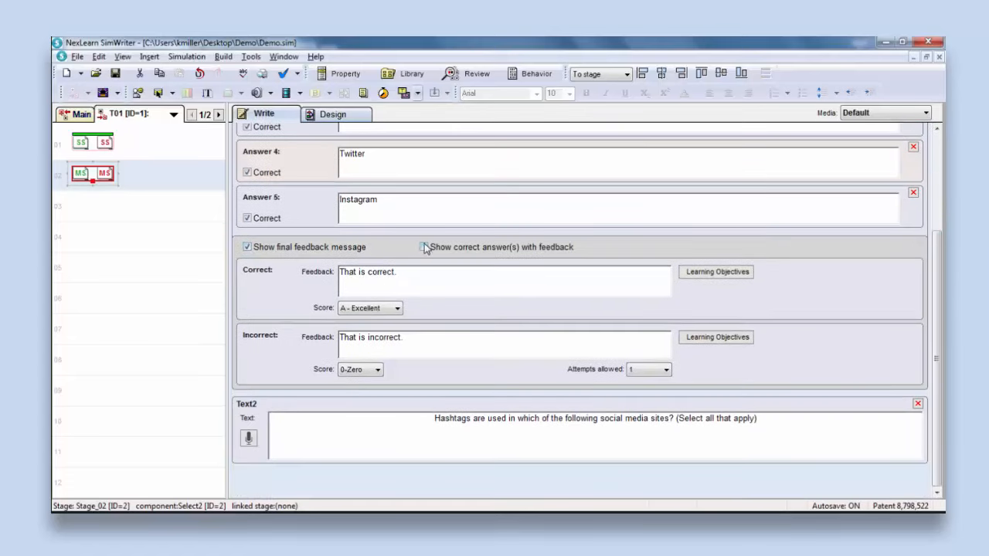
left_click(425, 247)
- Extend the correct feedback with "Hashtags use the # symbol in front of a word or phrase..."
left_click(422, 274)
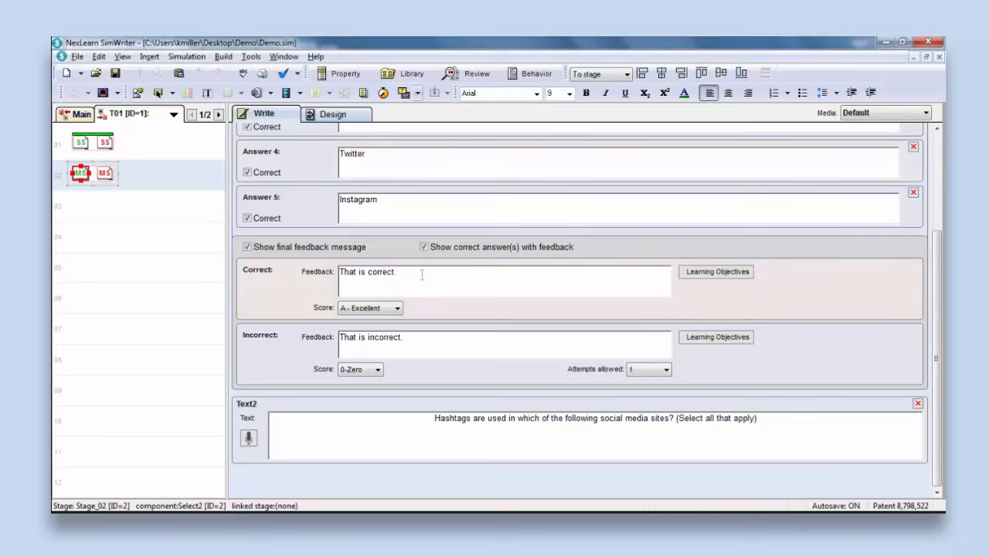
key("BackSpace")
type(": ")
type("Hashtags ")
type("use the ")
type("#")
type(" symbol in")
type(" front of a work")
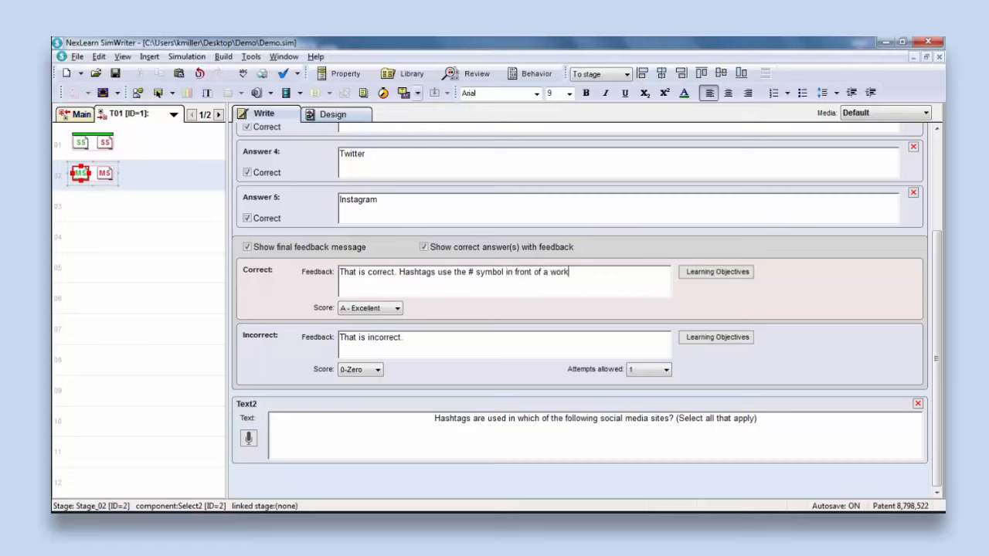
key("BackSpace")
type("d or phrase.")
- Copy the hashtag explanation from the correct feedback to the end of the incorrect feedback
key("ctrl+shift+Left")
key("ctrl+shift+Left")
key("ctrl+shift+Left")
key("ctrl+shift+Left")
key("ctrl+shift+Left")
key("ctrl+shift+Left")
key("ctrl+shift+Left")
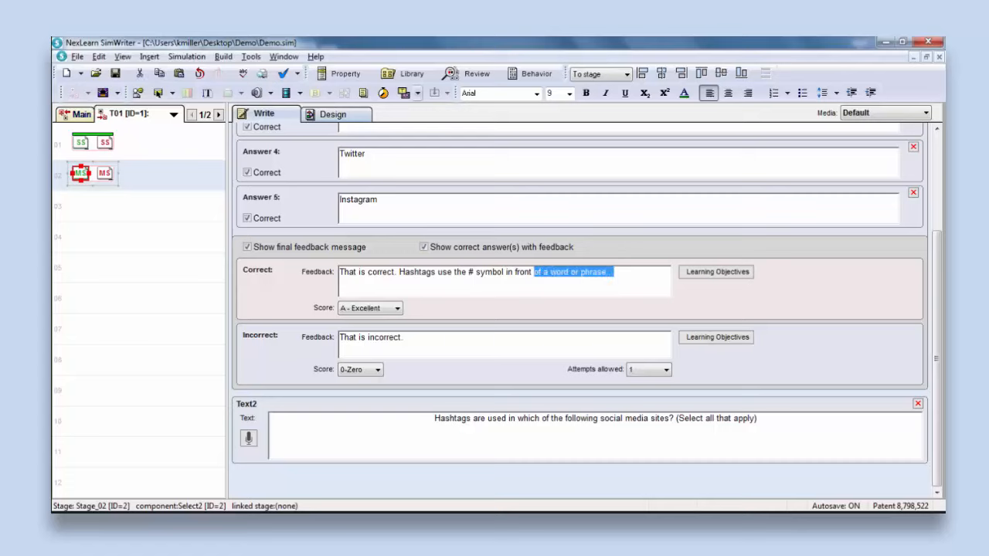
key("ctrl+shift+Left")
key("ctrl+shift+Left")
key("ctrl+shift+Left")
key("ctrl+shift+Left")
key("ctrl+shift+Left")
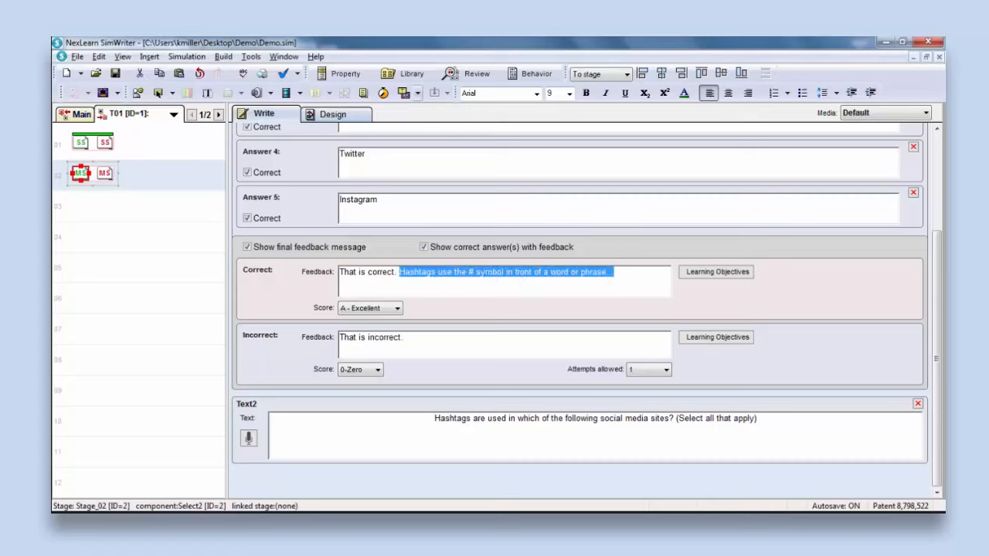
key("ctrl+c")
left_click(429, 338)
key("ctrl+v")
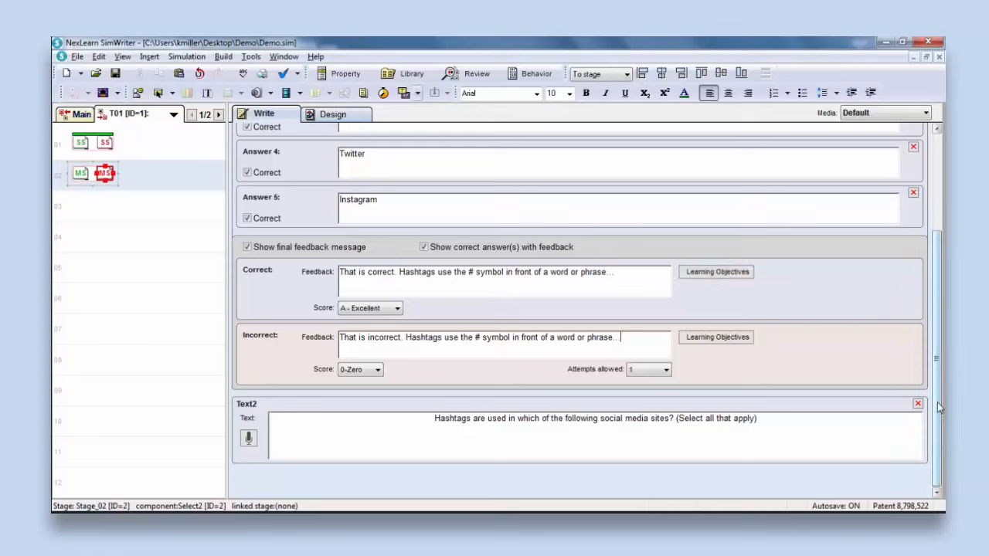
- In the Design view, move the feedback text box below Submit to about X 122, Y 428, and place the Continue button beside it
left_click_drag(937, 403, 935, 290)
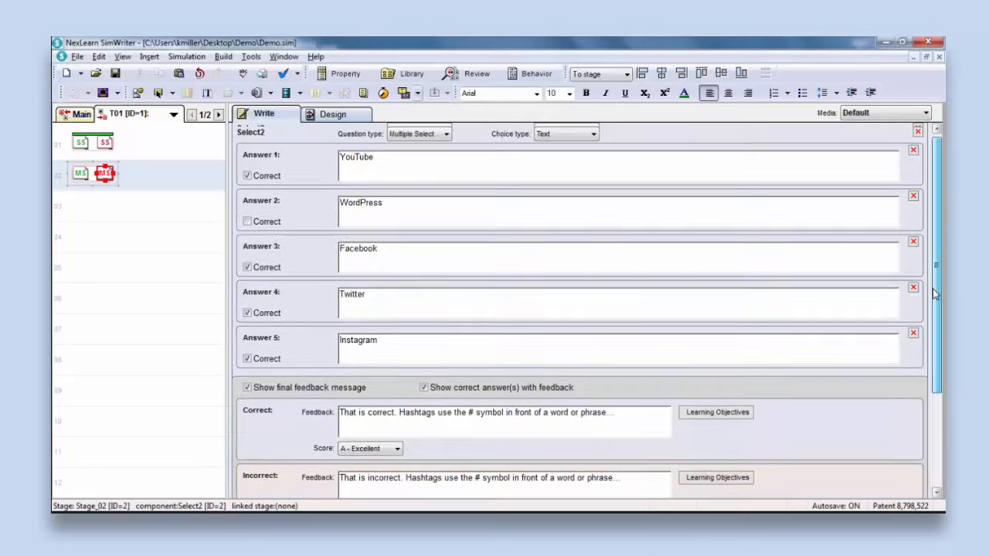
left_click(310, 115)
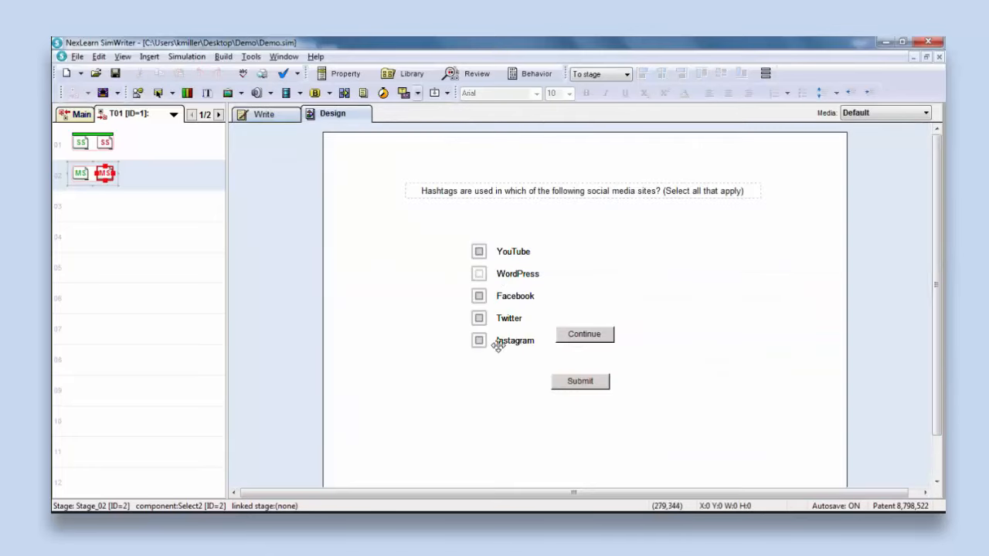
left_click(588, 319)
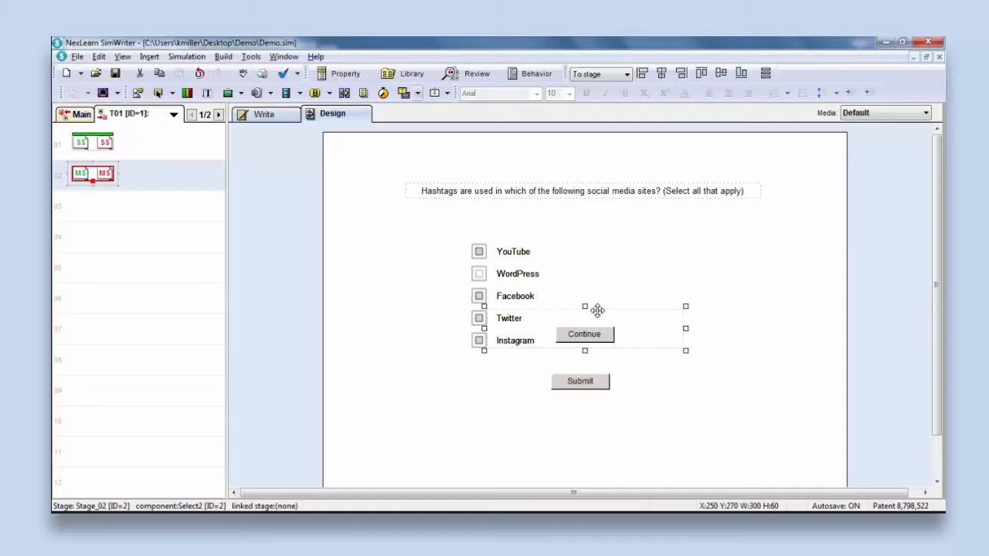
left_click_drag(597, 310, 516, 407)
left_click(614, 334)
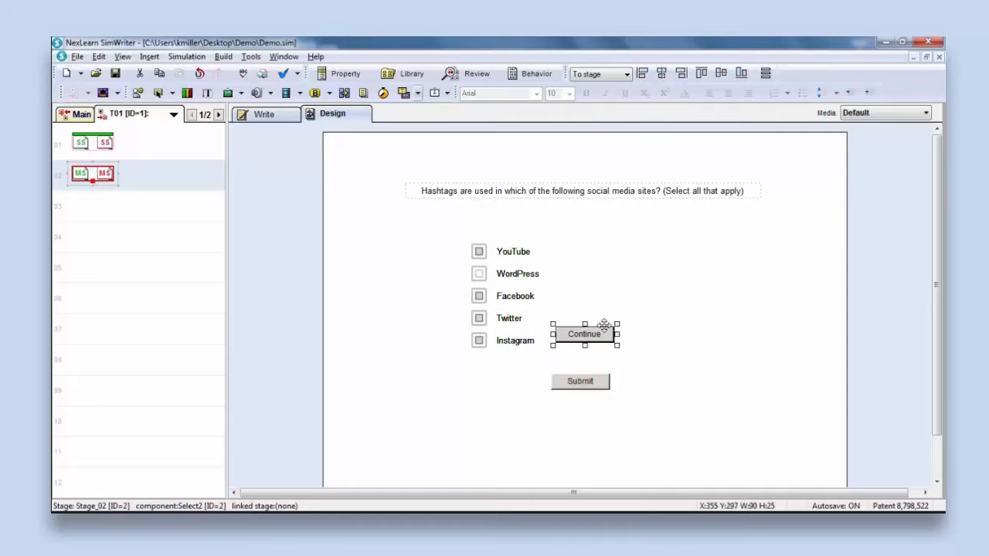
left_click_drag(604, 326, 694, 429)
left_click(558, 431)
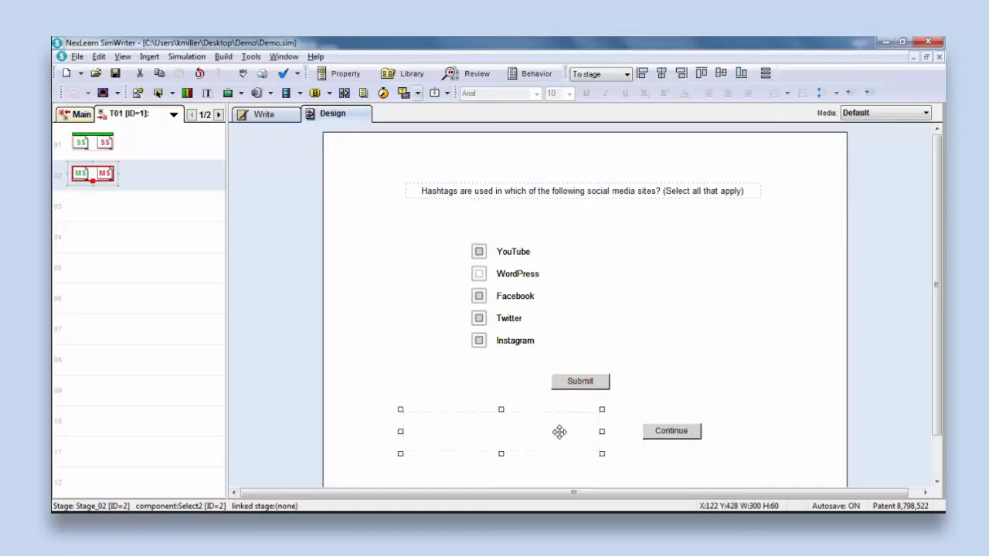
left_click(665, 431)
left_click(582, 434)
left_click(642, 351)
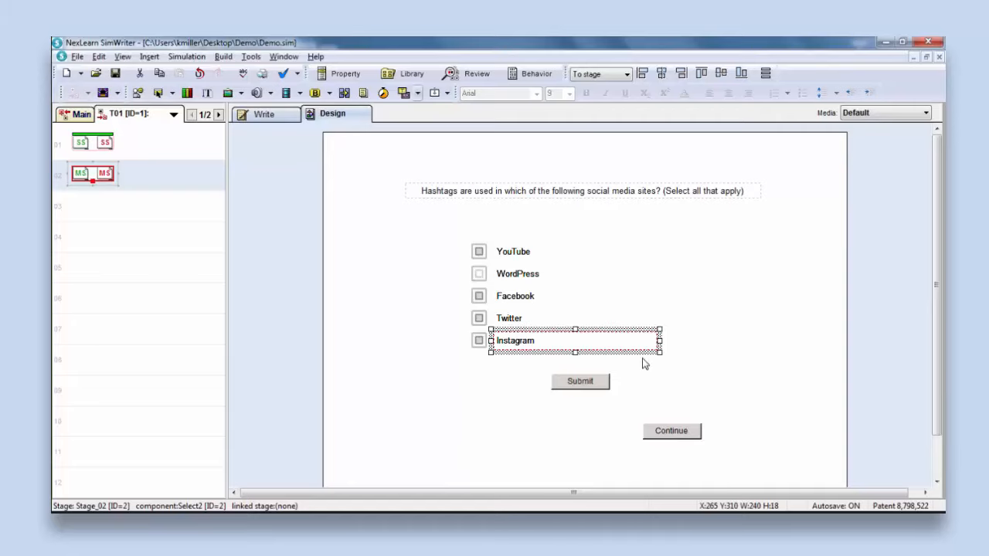
left_click(422, 239)
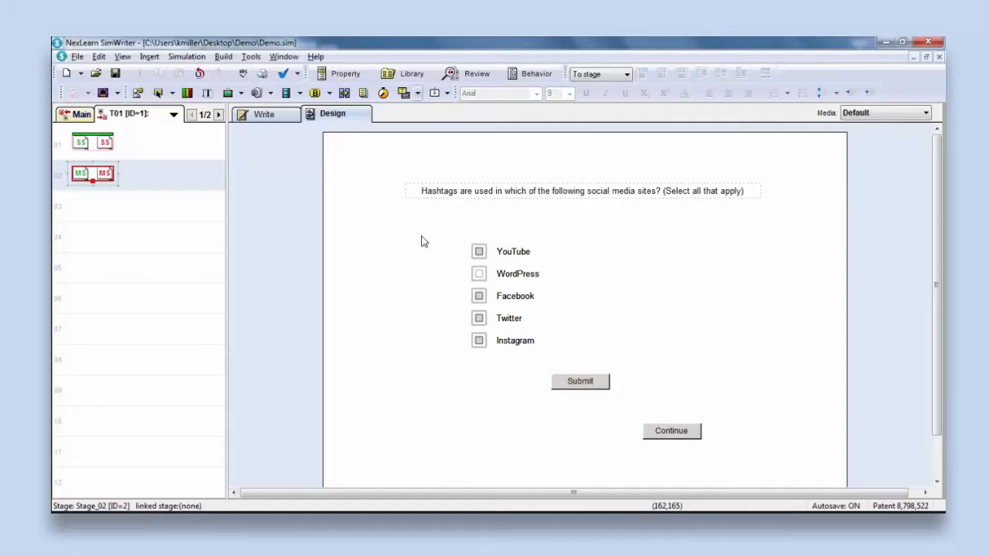
- Save the simulation and clear the selection on the multiple-select stage
left_click(114, 73)
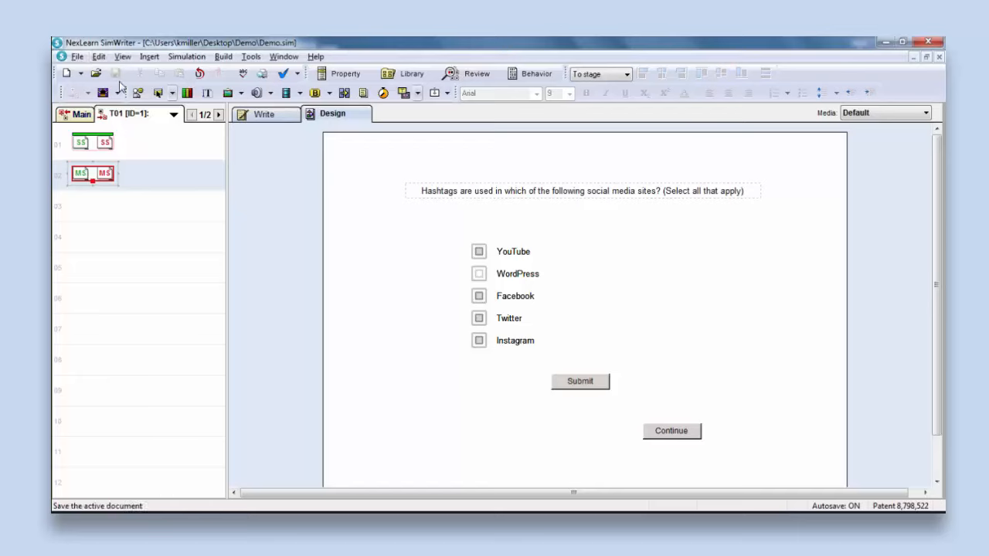
left_click(653, 259)
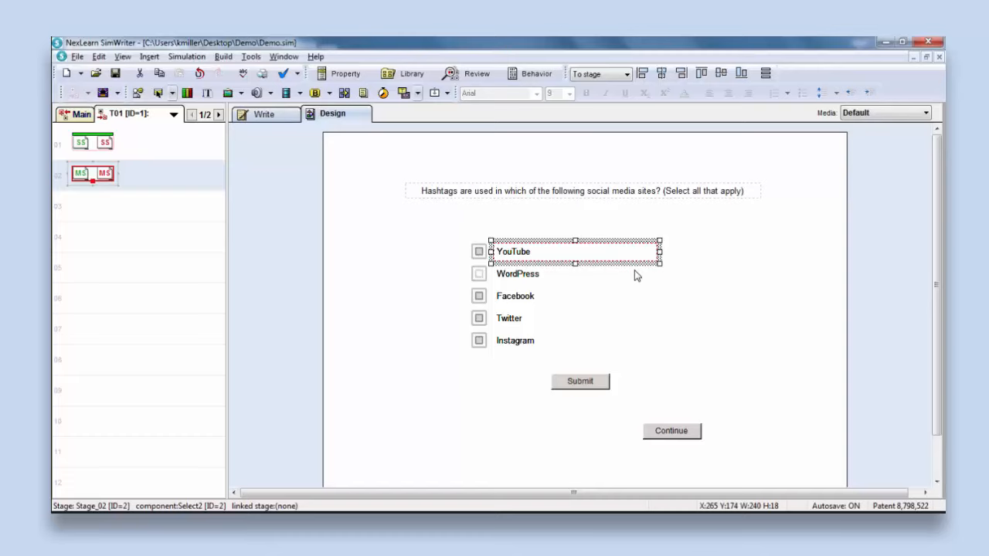
left_click(658, 319)
left_click(287, 213)
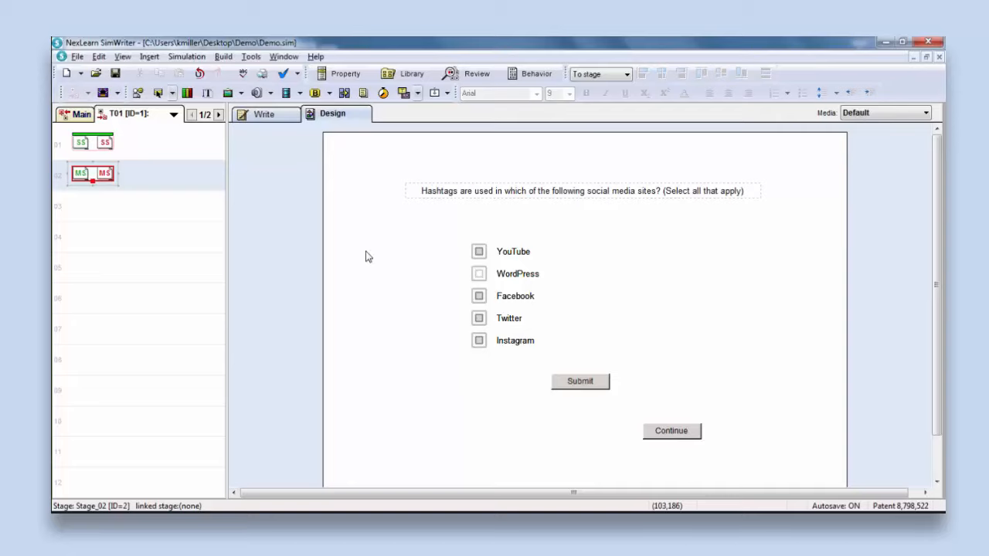
- Add a new empty stage in row 03, below the multiple-select question stage
left_click(118, 94)
left_click(90, 226)
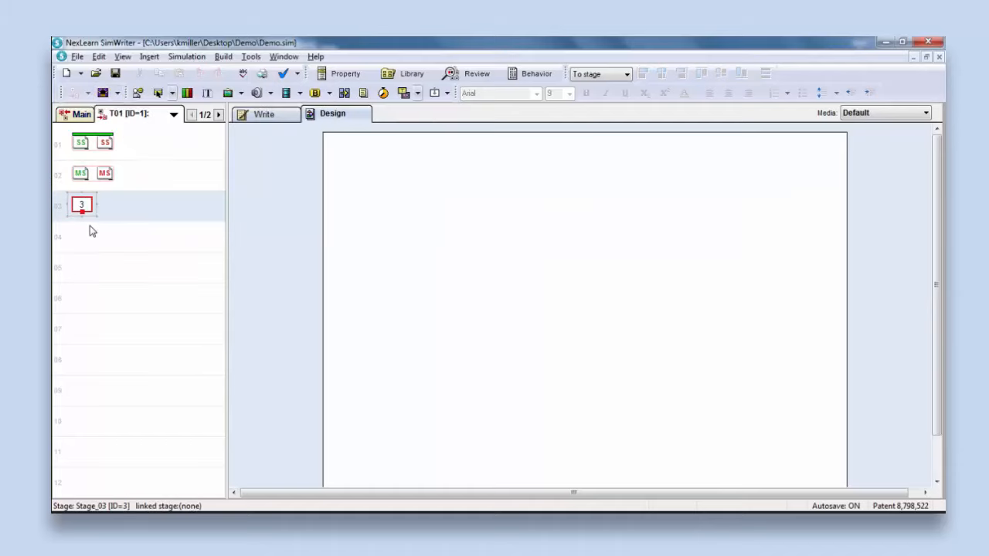
left_click(158, 94)
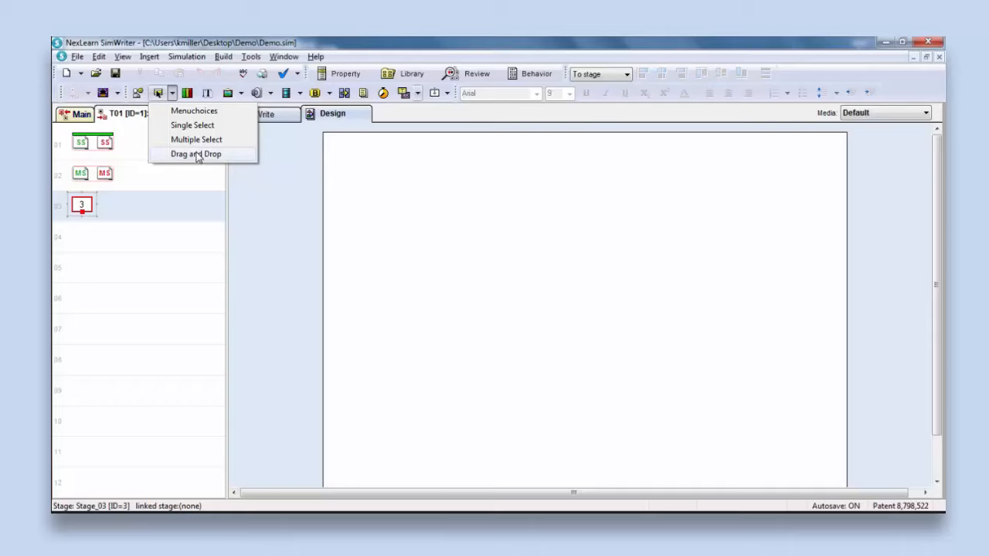
left_click(188, 225)
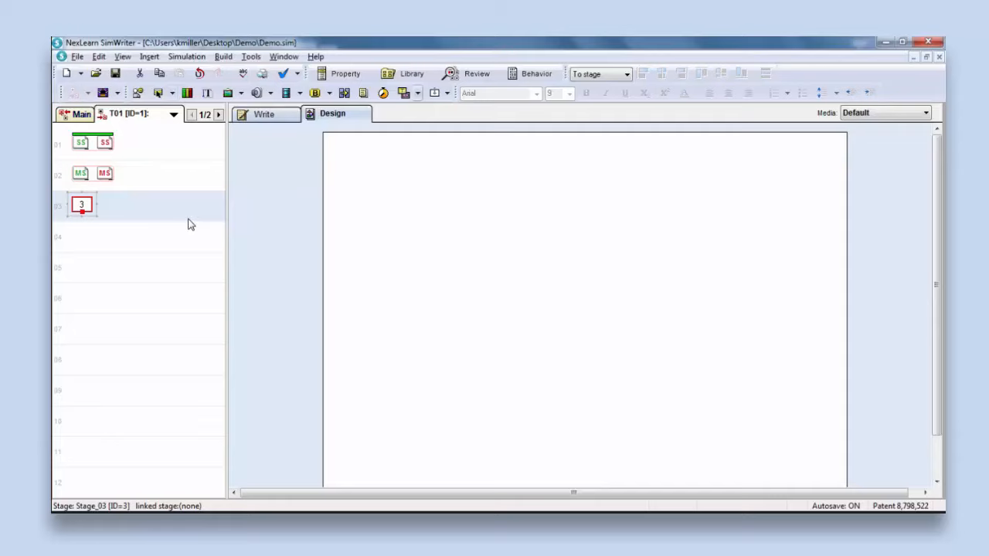
- In the Write view, start a new Drag and Drop interaction for stage 3
left_click(261, 116)
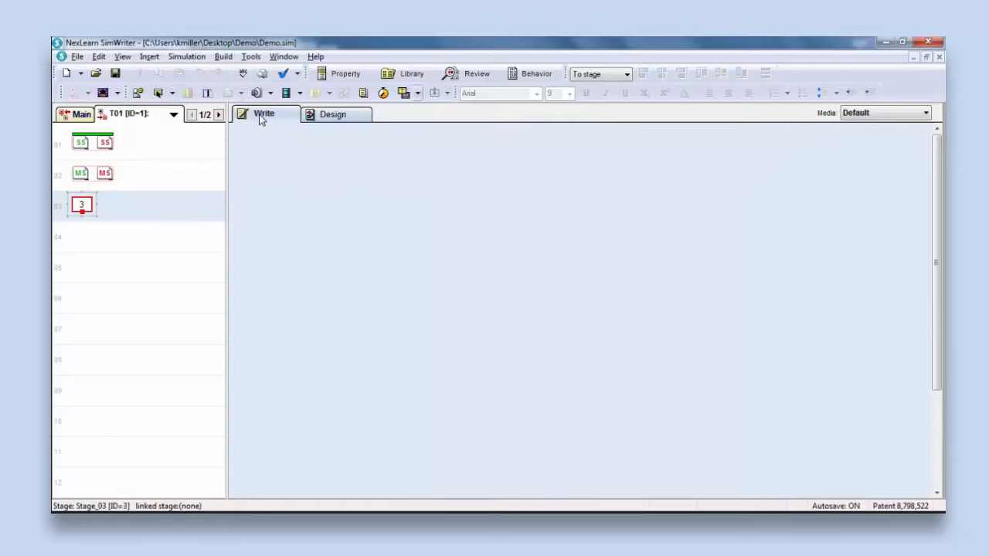
left_click(172, 93)
left_click(177, 158)
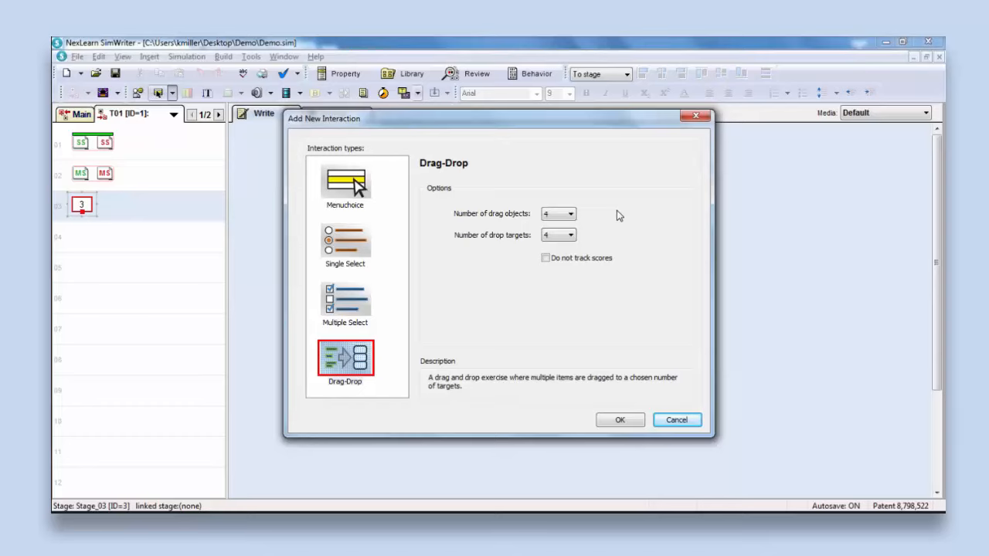
- Try 2 drag objects with 8 drop targets, and 10 drag objects with 3 drop targets
left_click(570, 215)
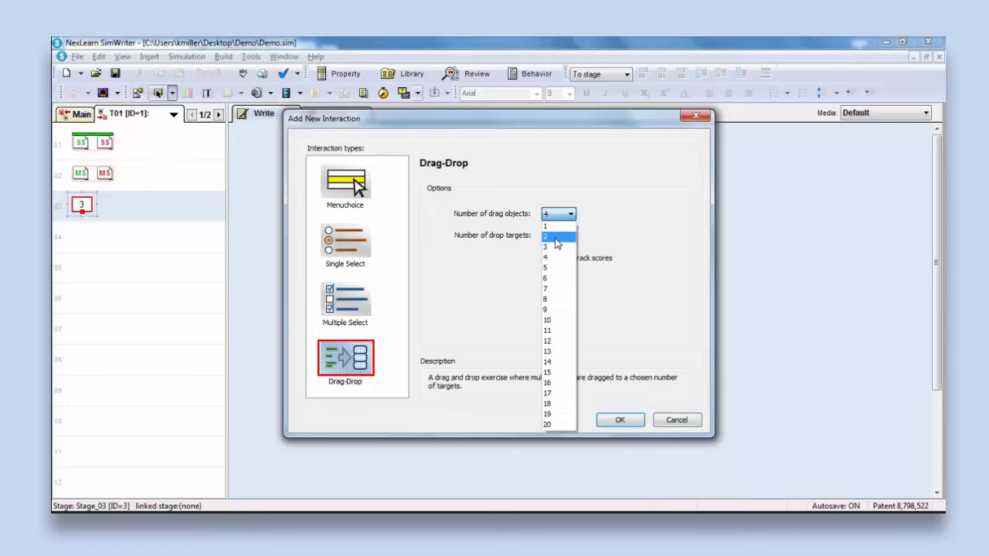
left_click(556, 238)
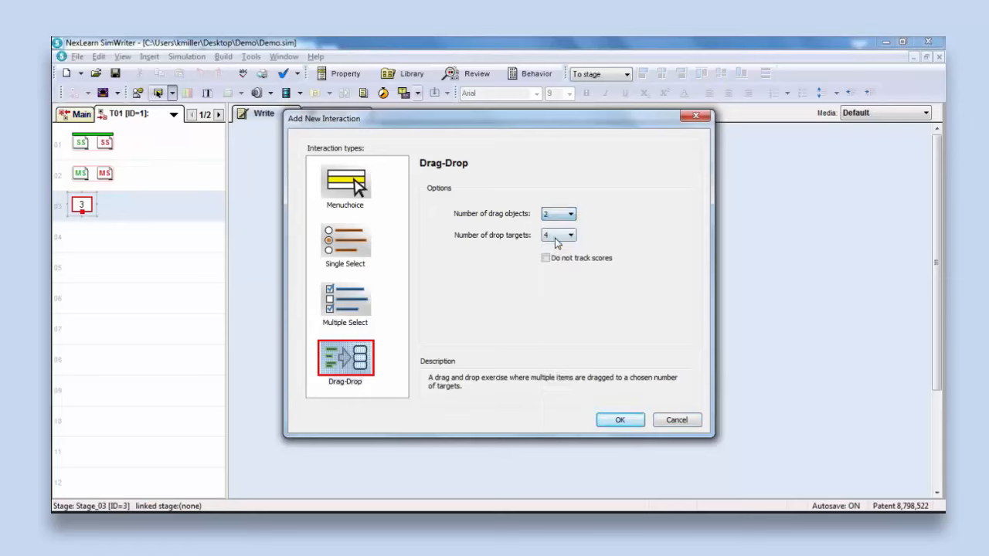
left_click(572, 237)
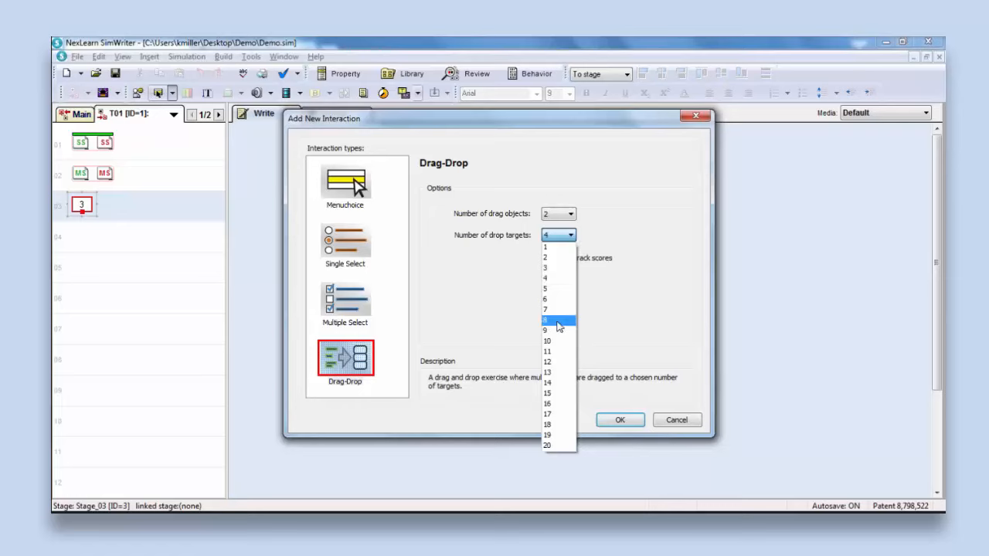
left_click(556, 320)
left_click(571, 214)
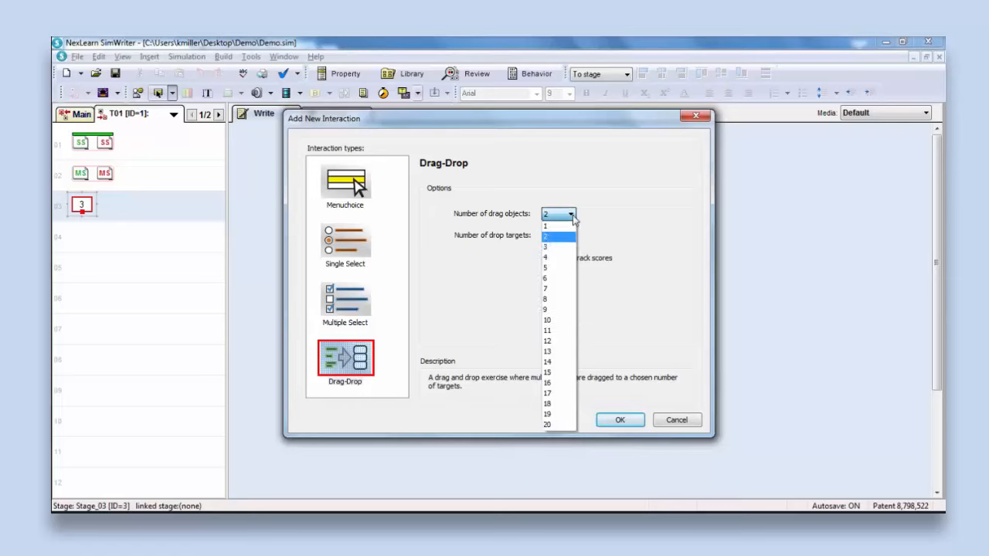
left_click(550, 320)
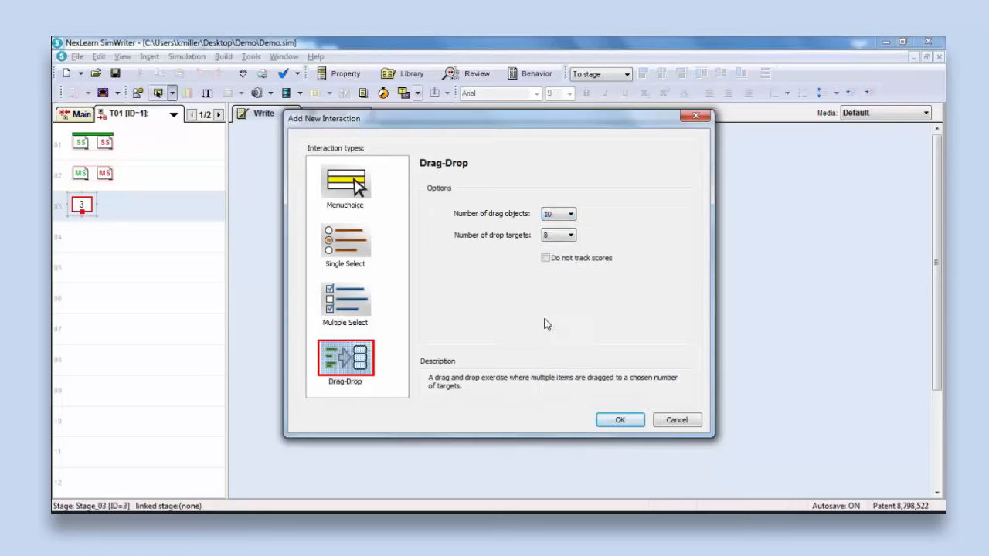
left_click(570, 235)
left_click(569, 267)
- Set both the number of drag objects and the number of drop targets to 4, and create the interaction
left_click(571, 216)
left_click(557, 257)
left_click(572, 236)
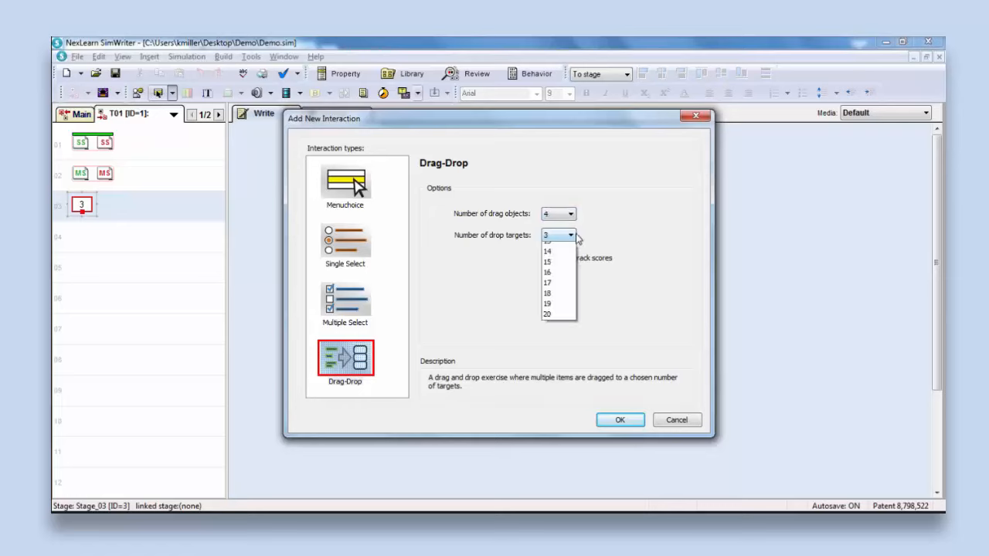
left_click(569, 277)
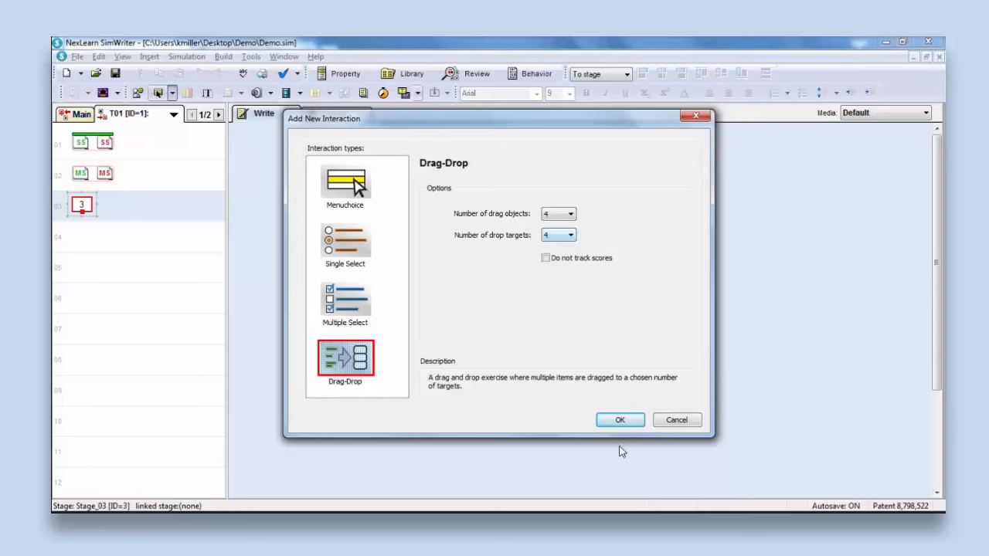
left_click(617, 421)
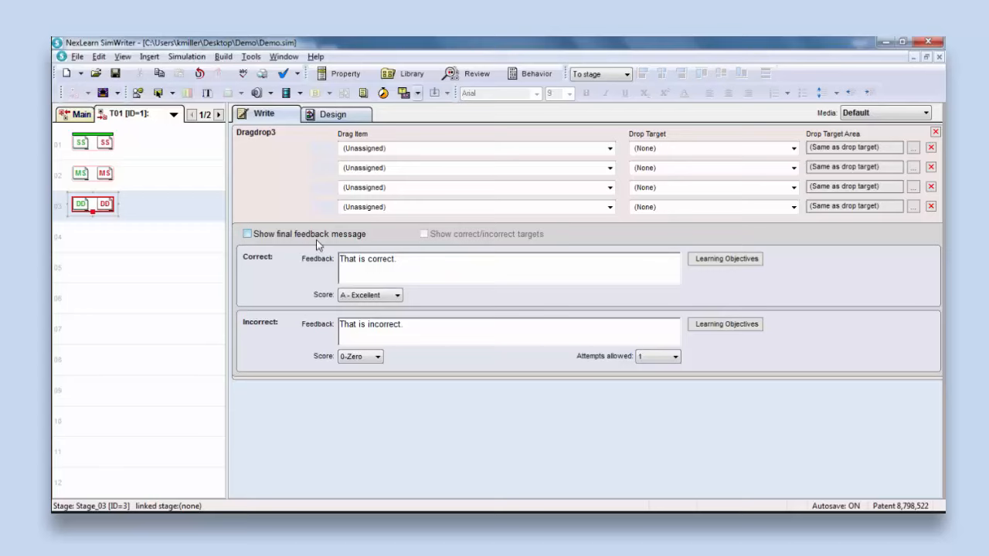
- In the Design view, move the Submit button to about X 353, Y 328, and return to the Write view
left_click(334, 115)
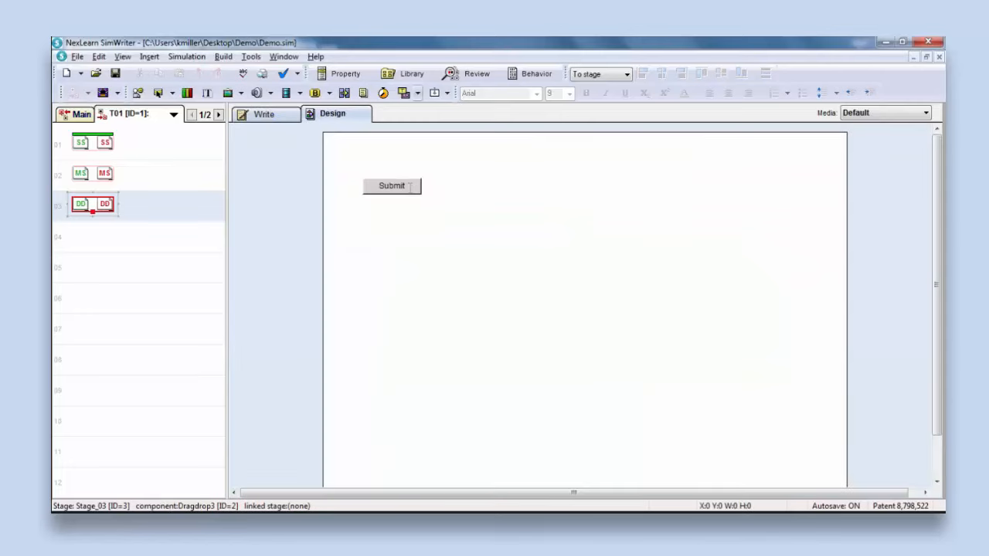
left_click(410, 187)
left_click_drag(418, 186, 610, 354)
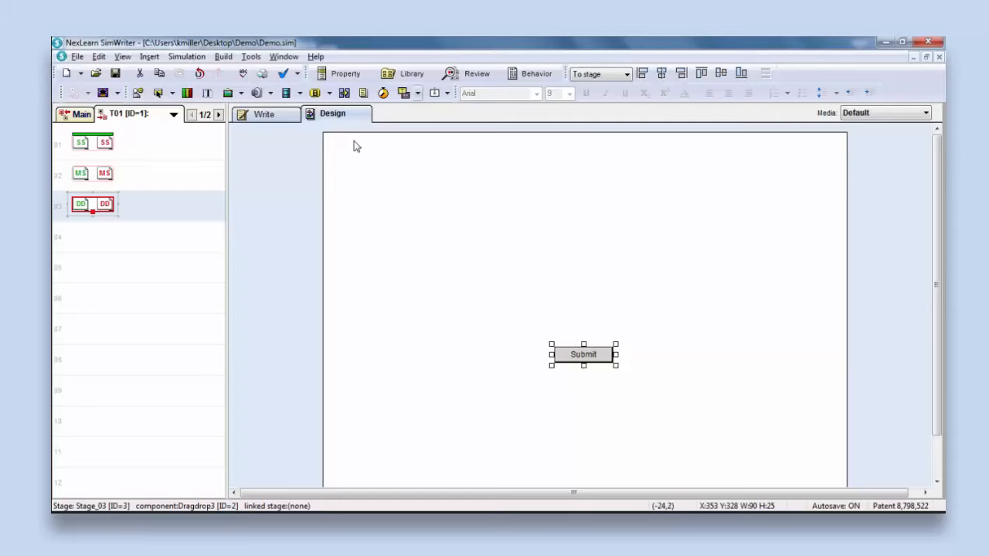
left_click(262, 117)
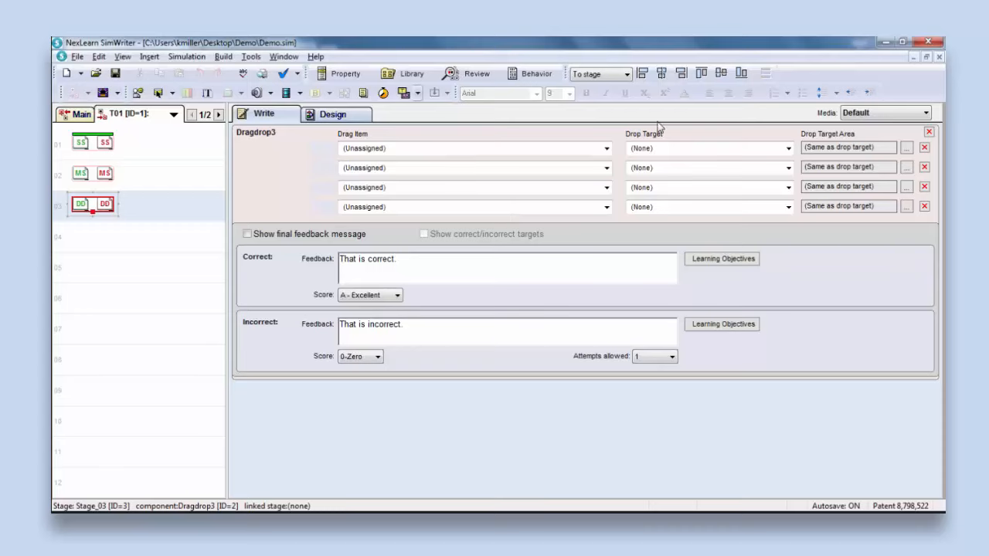
- In the Design view, add a text box about 580 wide near the top of the stage at about X 133, Y 28
left_click(308, 115)
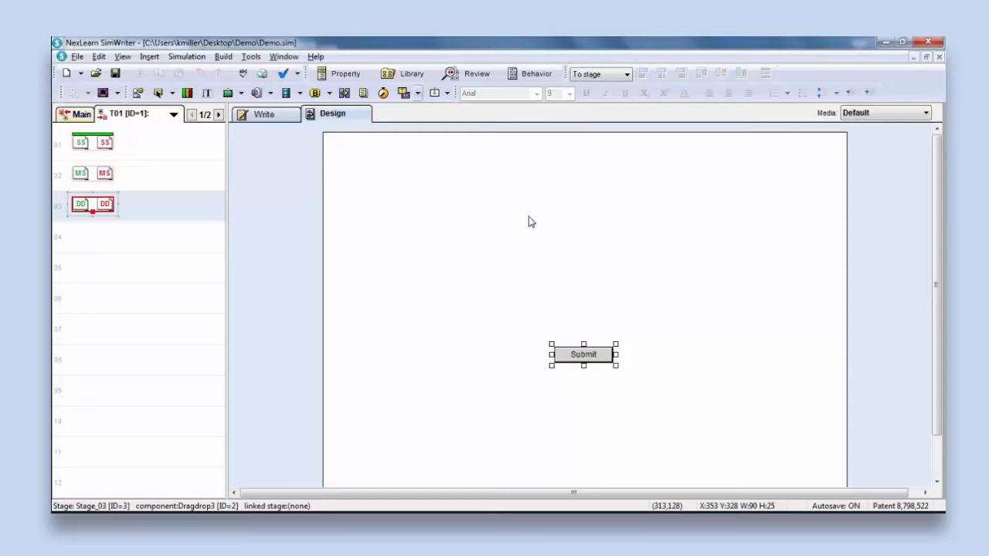
left_click(206, 93)
left_click(391, 157)
mouse_move(606, 178)
left_mouse_down()
mouse_move(731, 170)
mouse_move(774, 178)
left_mouse_up()
left_click(700, 154)
left_click_drag(702, 149, 720, 141)
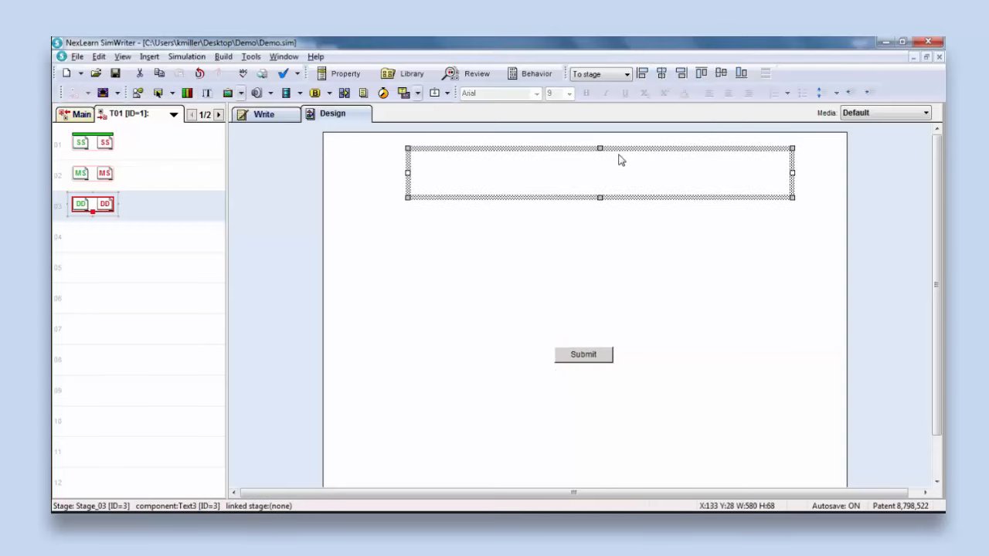
left_click(600, 197)
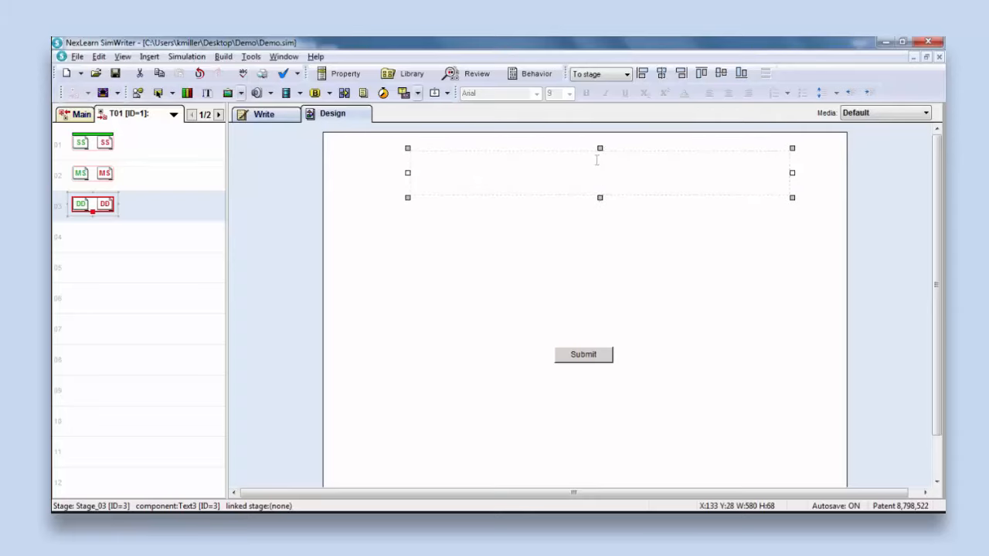
- Enter "Match each social media site to the type of social media is represents." in the text box and center the text
left_click(596, 159)
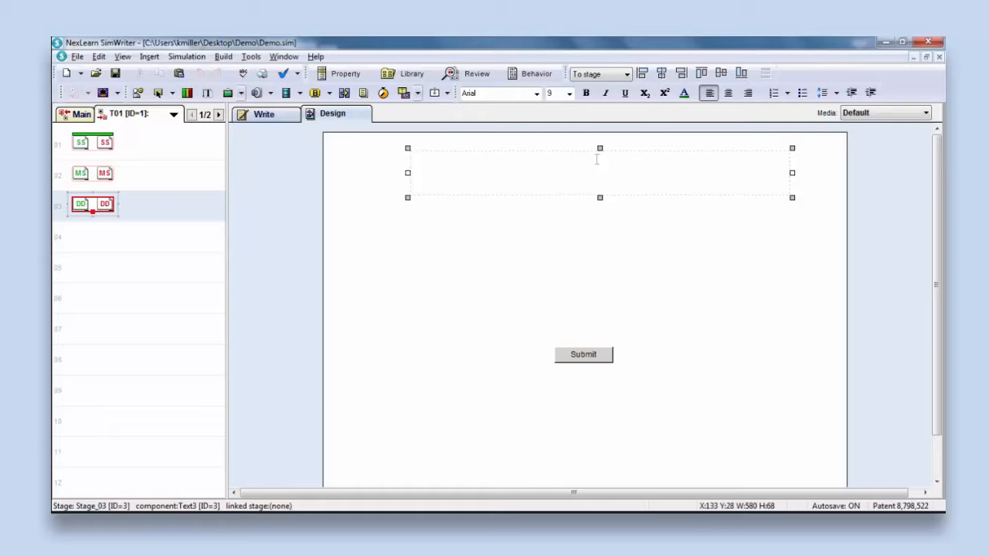
type("Match ")
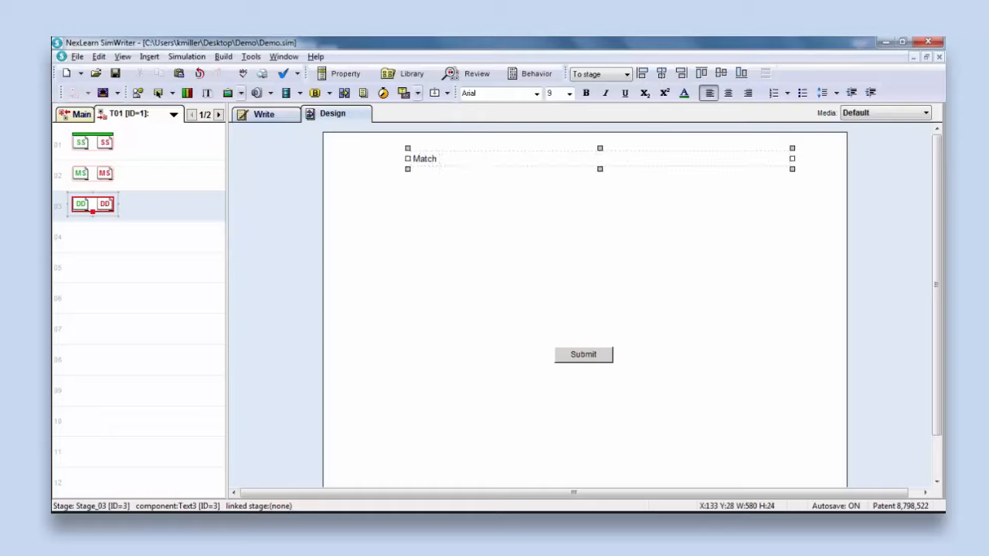
type("each social media site to the type")
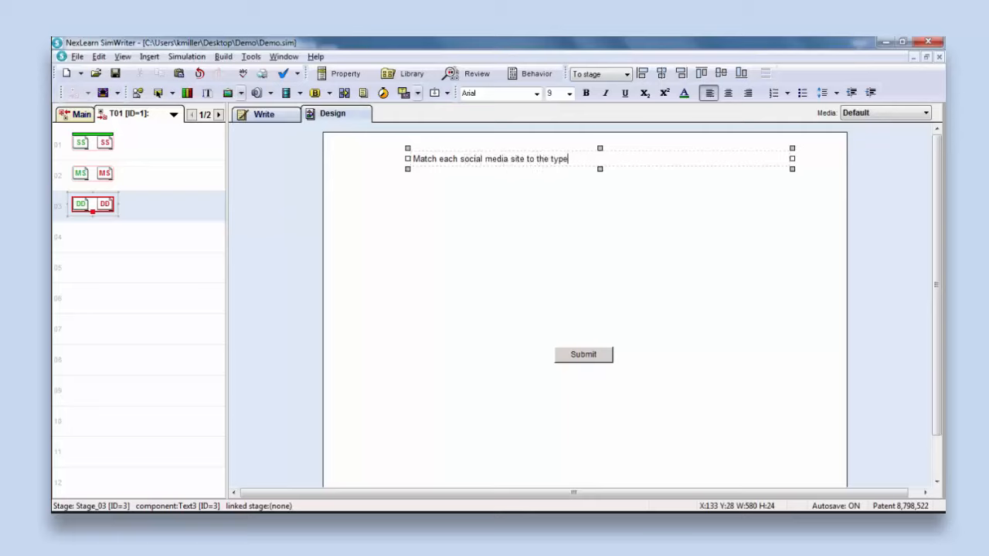
type(" of social media is represents.")
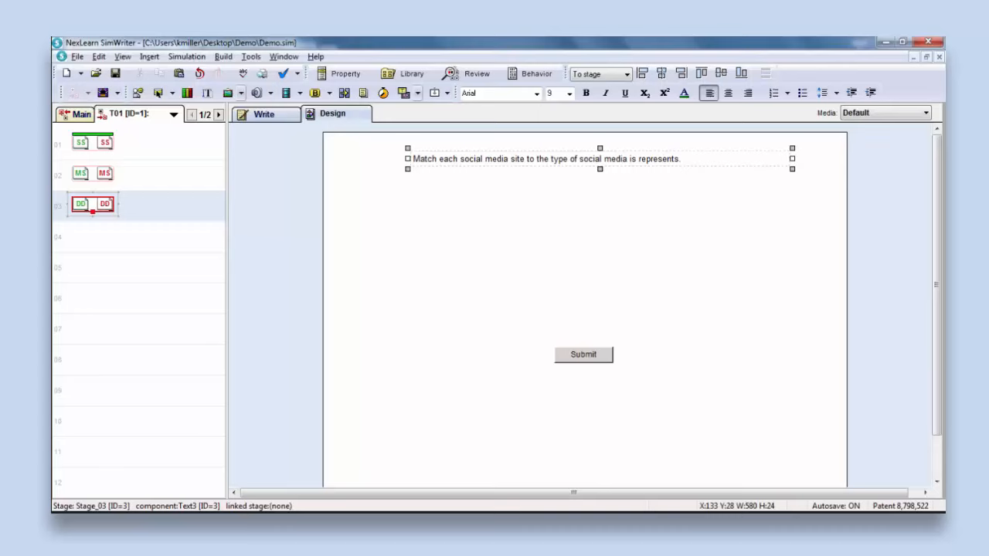
left_click(728, 93)
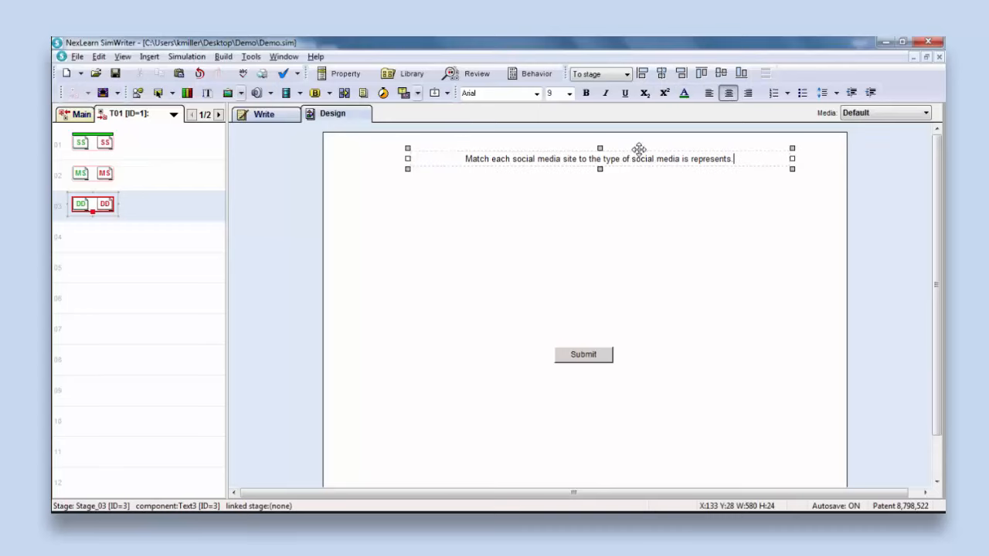
- Center the question text box horizontally on the stage
left_click(639, 148)
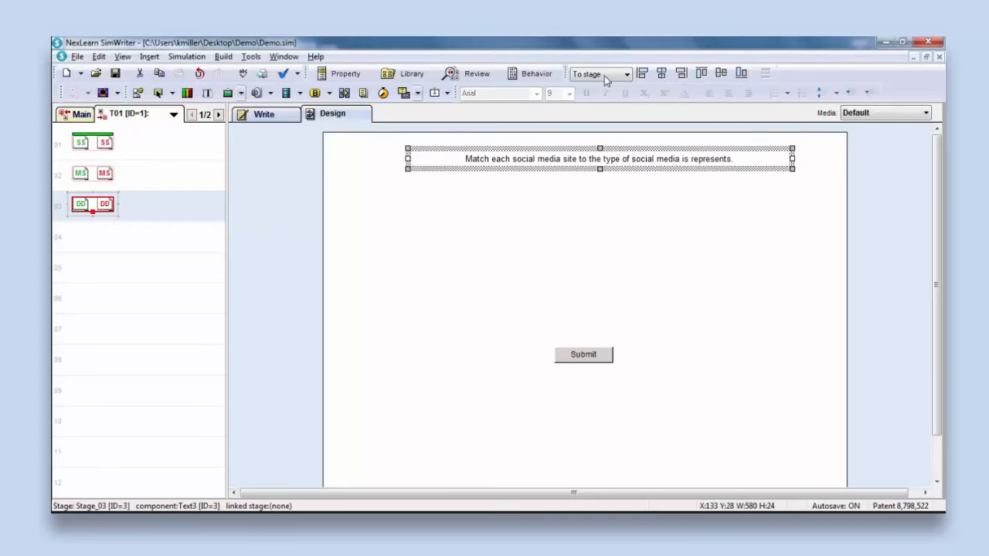
left_click(661, 74)
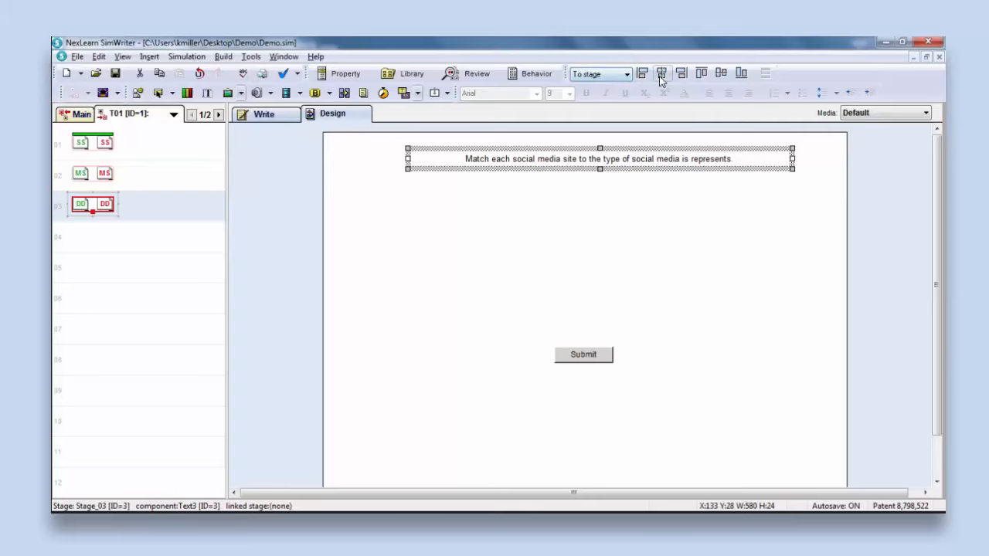
left_click(580, 270)
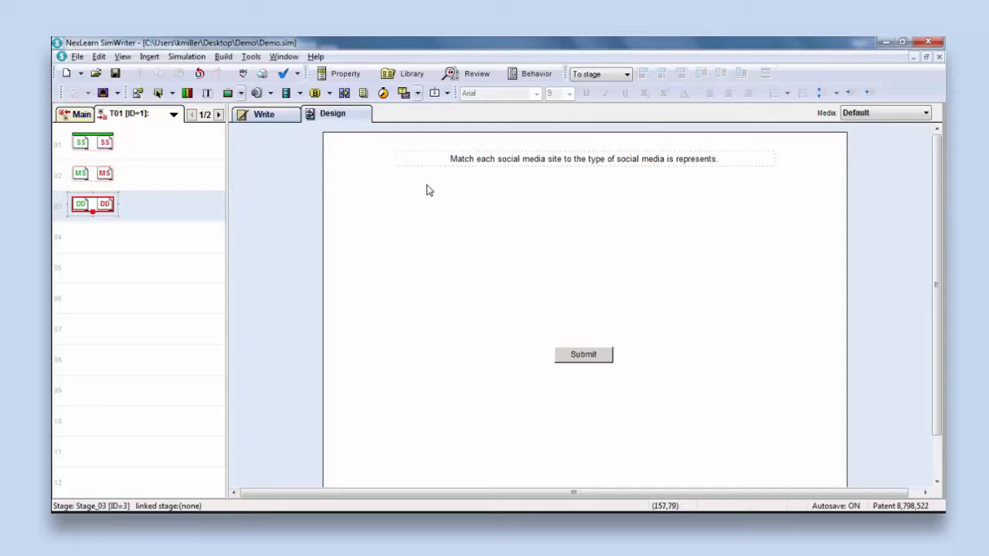
- Insert FacebookIcon.png from the Social Media Images collection below the question text at about X 124, Y 92
left_click(241, 93)
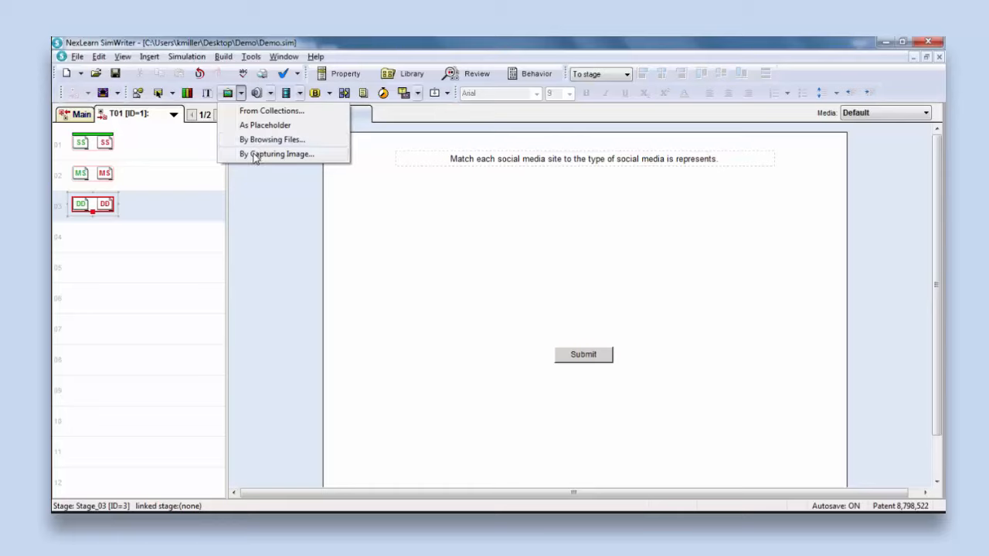
left_click(261, 112)
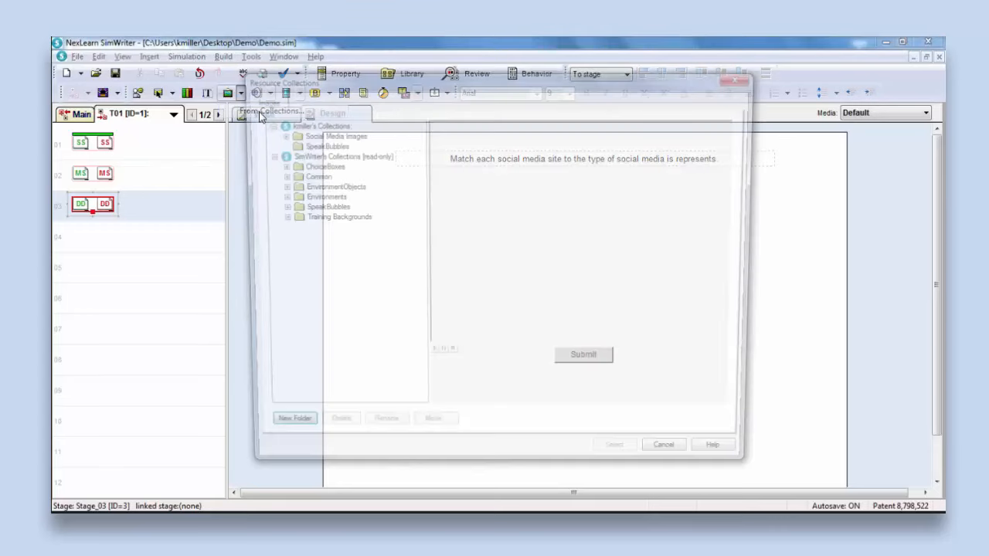
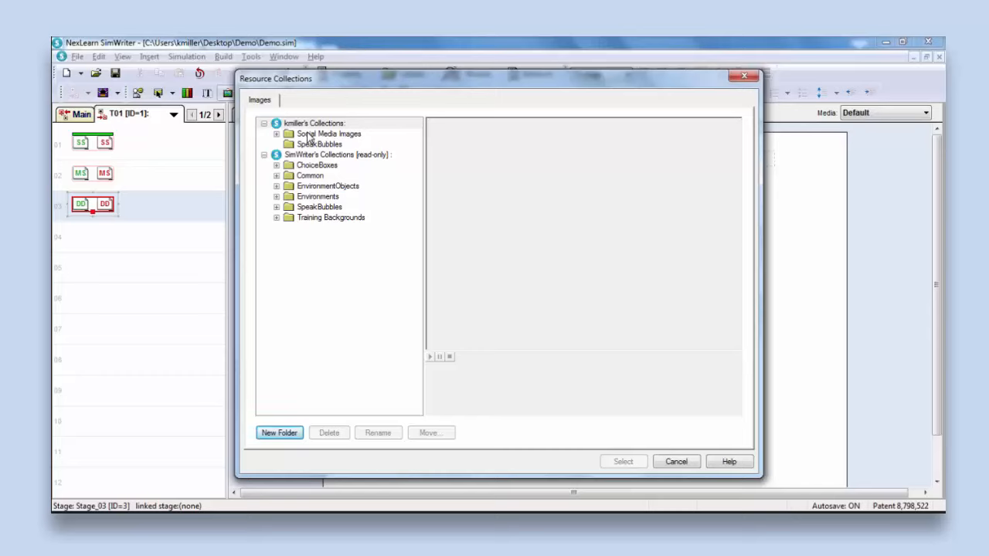
double_click(309, 135)
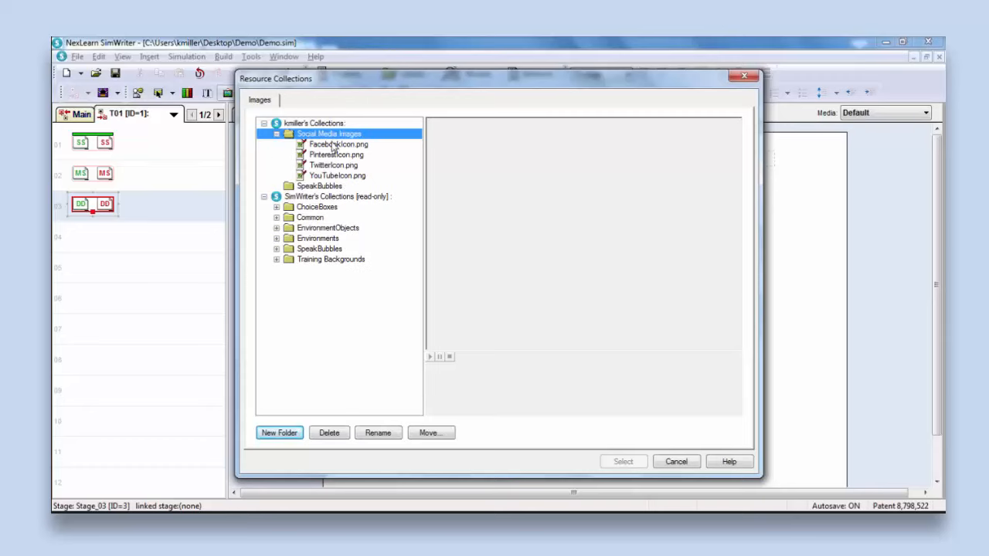
left_click(334, 145)
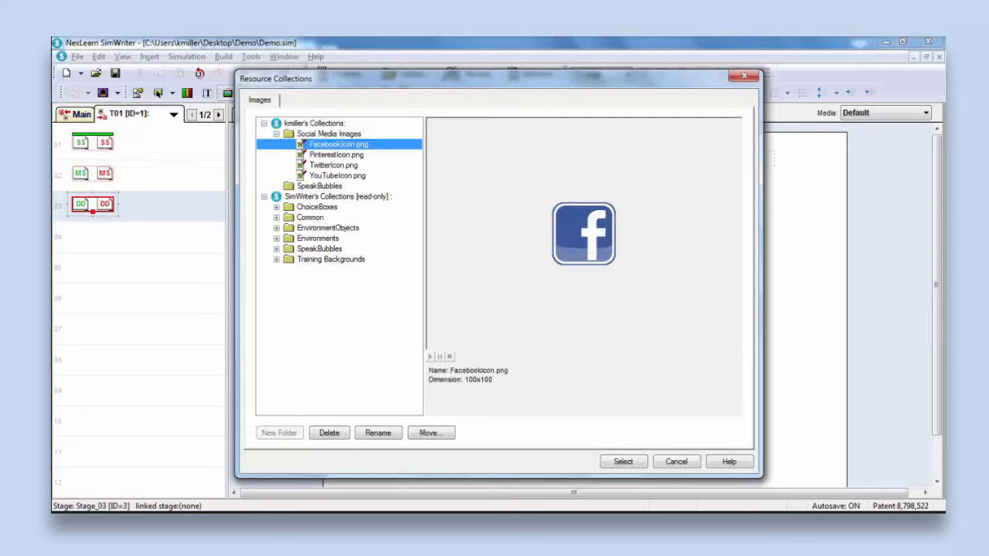
left_click(622, 461)
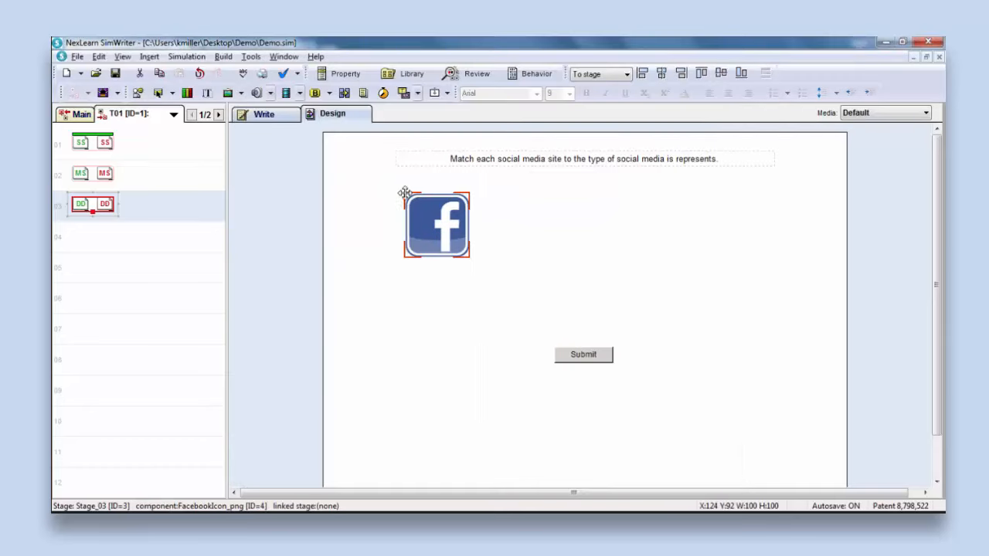
- Insert PinterestIcon.png from the Social Media Images collection beside the Facebook icon at about X 274, Y 112
left_click(241, 93)
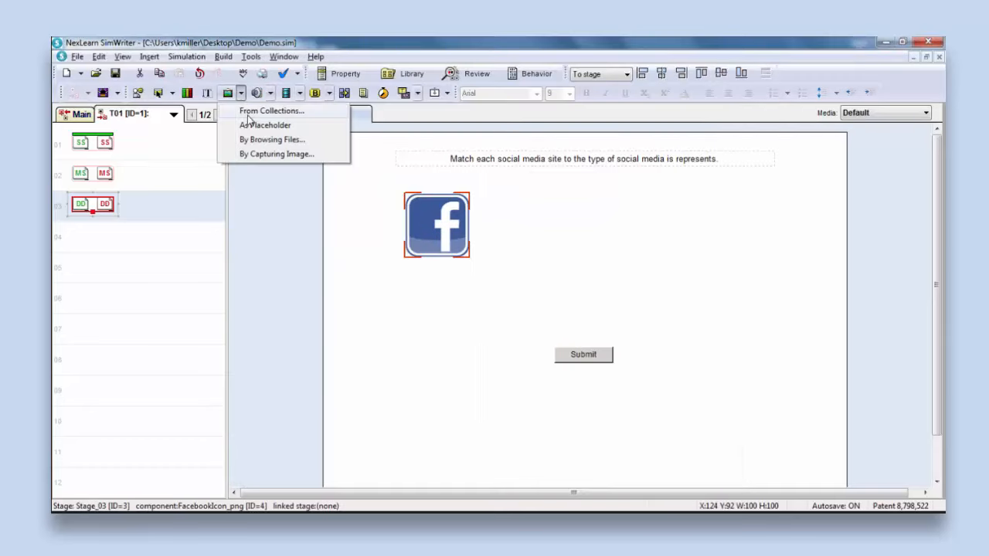
left_click(250, 113)
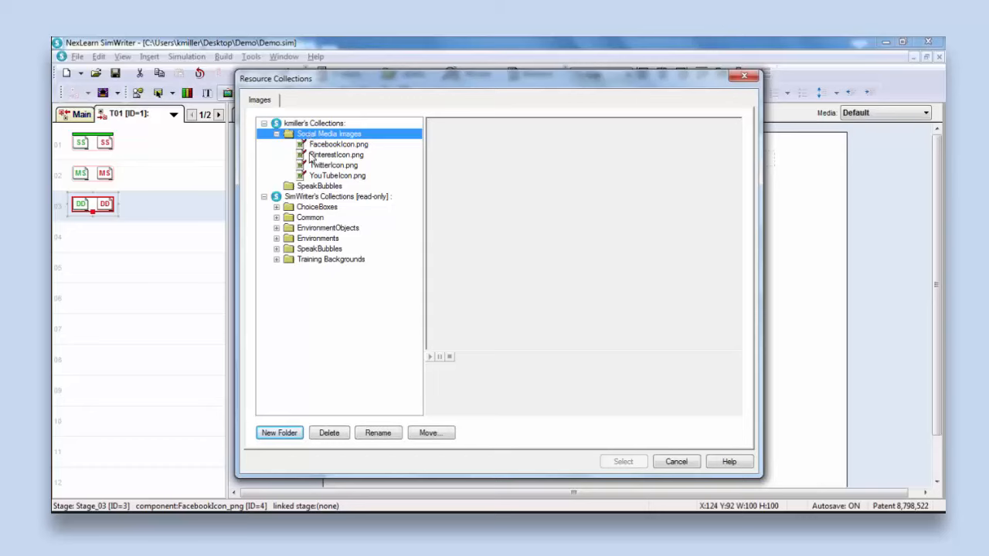
left_click(334, 154)
left_click(616, 464)
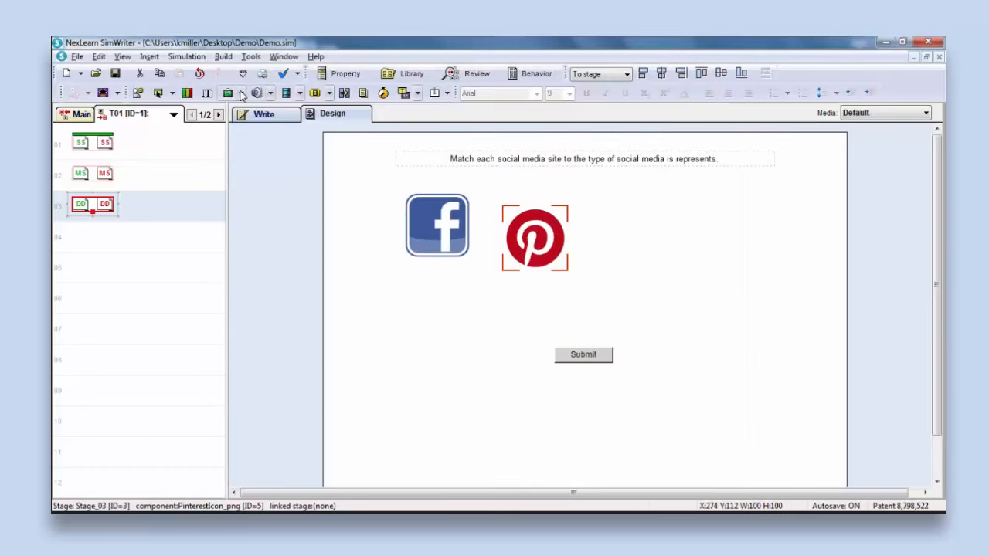
- Insert TwitterIcon.png from the Social Media Images collection beside the Pinterest icon at about X 436, Y 121
left_click(241, 92)
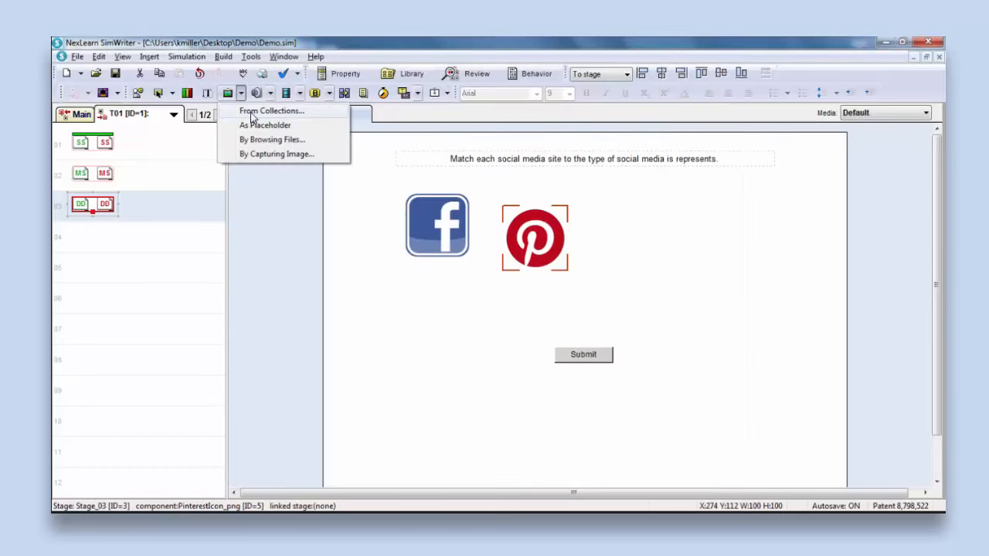
left_click(253, 114)
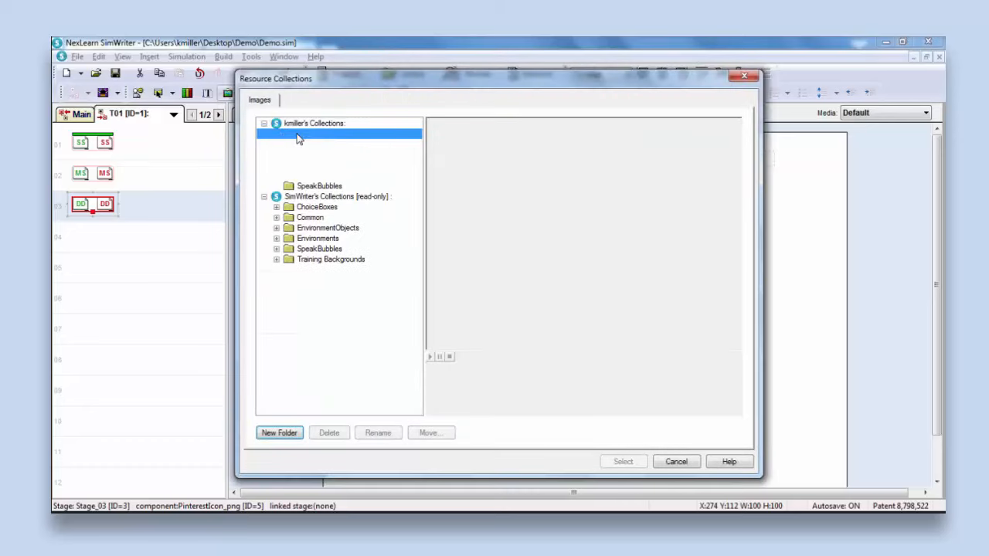
left_click(277, 134)
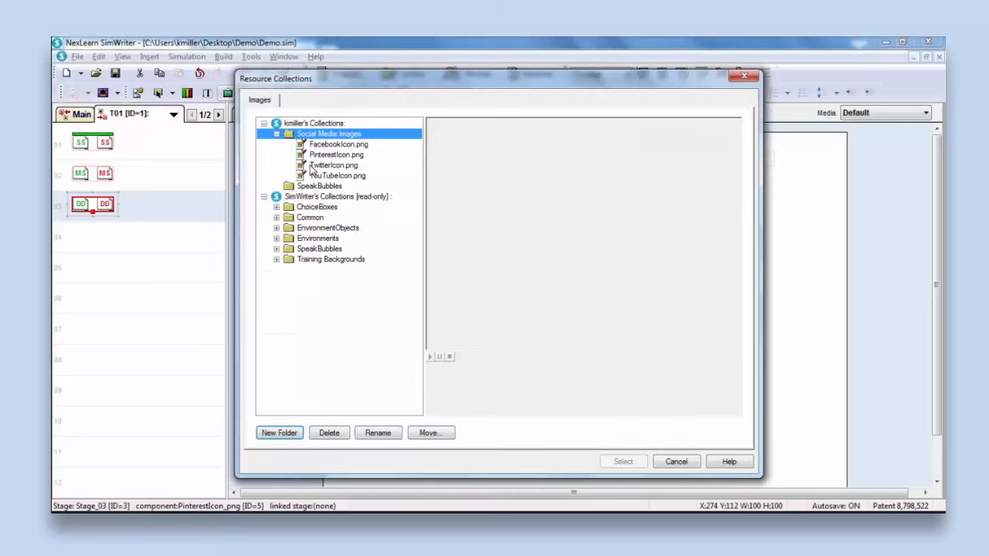
left_click(333, 165)
left_click(609, 464)
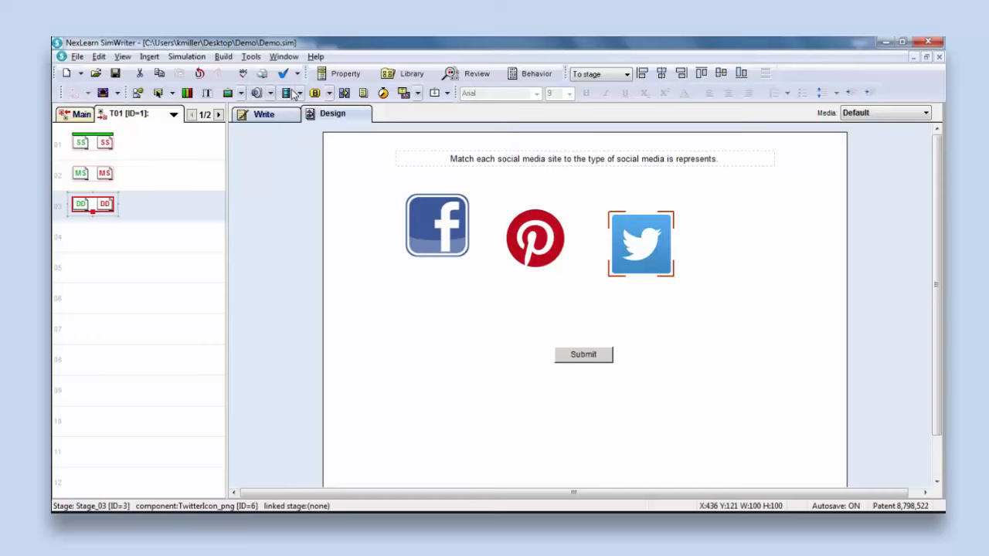
- Insert YouTubeIcon.png from the Social Media Images collection to the right of the Twitter icon
left_click(291, 89)
left_click(242, 112)
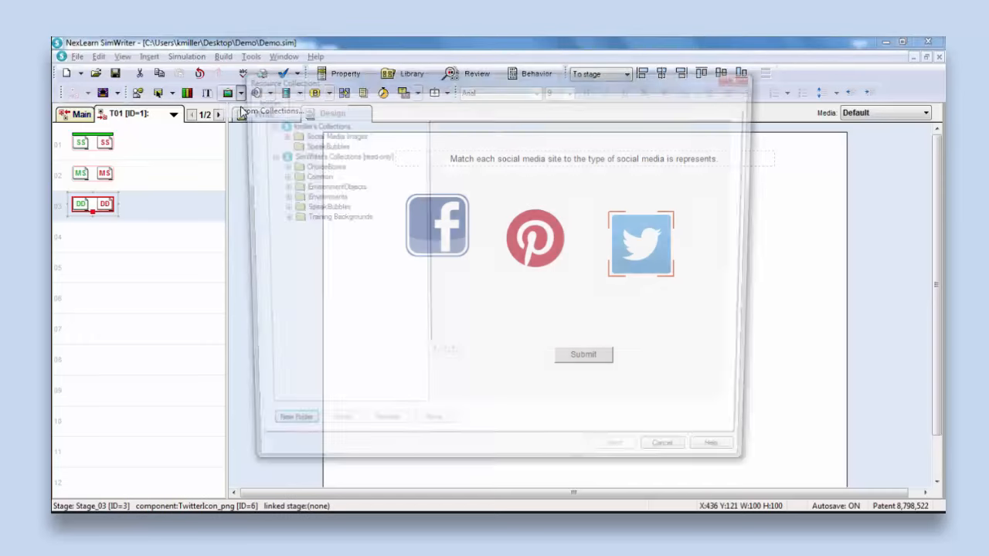
left_click(337, 175)
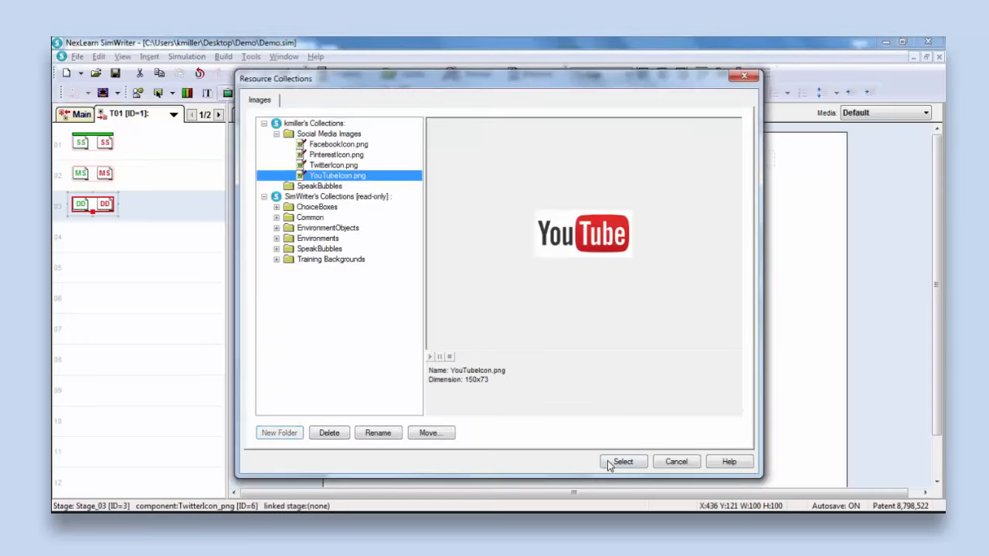
left_click(608, 463)
left_click(724, 217)
- Move the Pinterest, Twitter and YouTube icons into a row with the Facebook icon, placing YouTube at about X 551, Y 112
left_click_drag(522, 232, 524, 217)
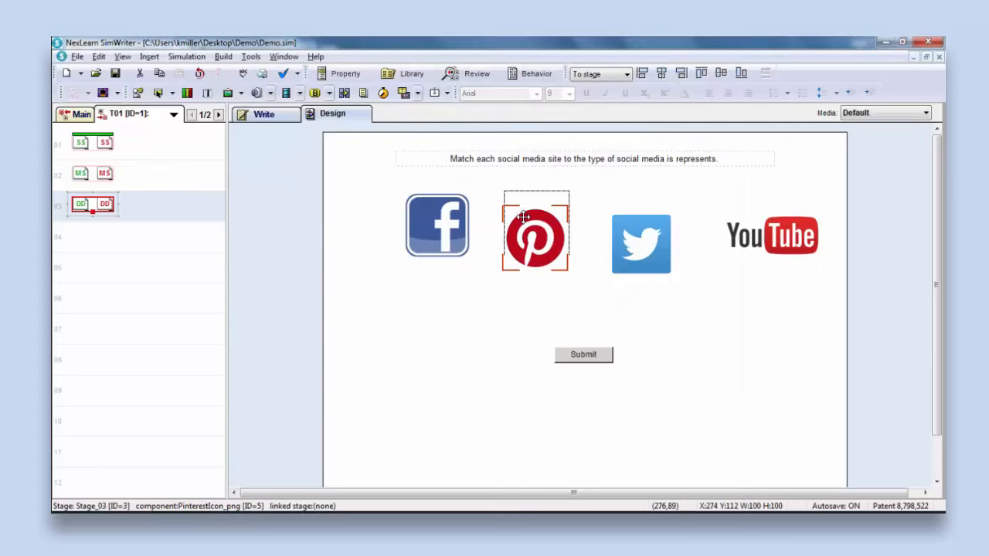
left_click_drag(627, 240, 617, 226)
left_click_drag(786, 236, 745, 228)
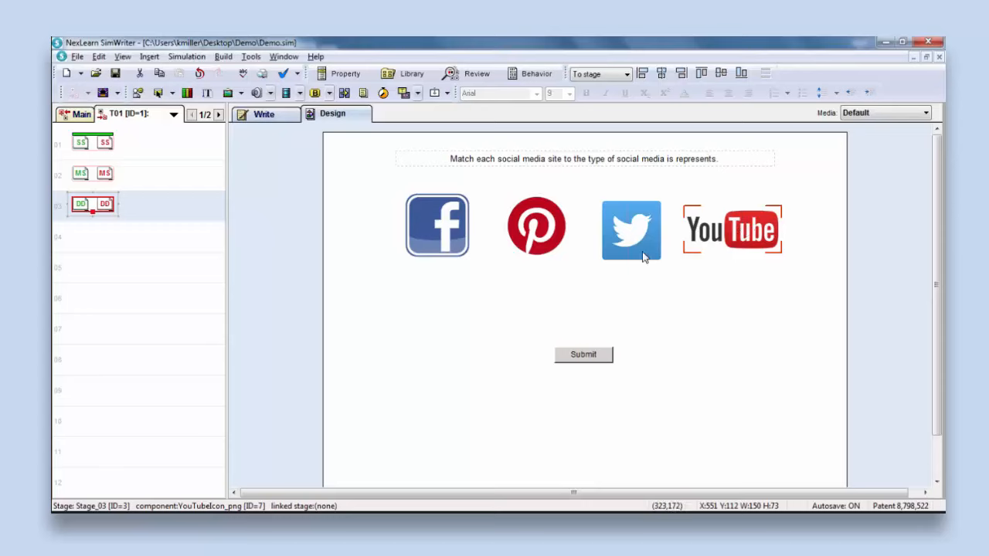
left_click(446, 230)
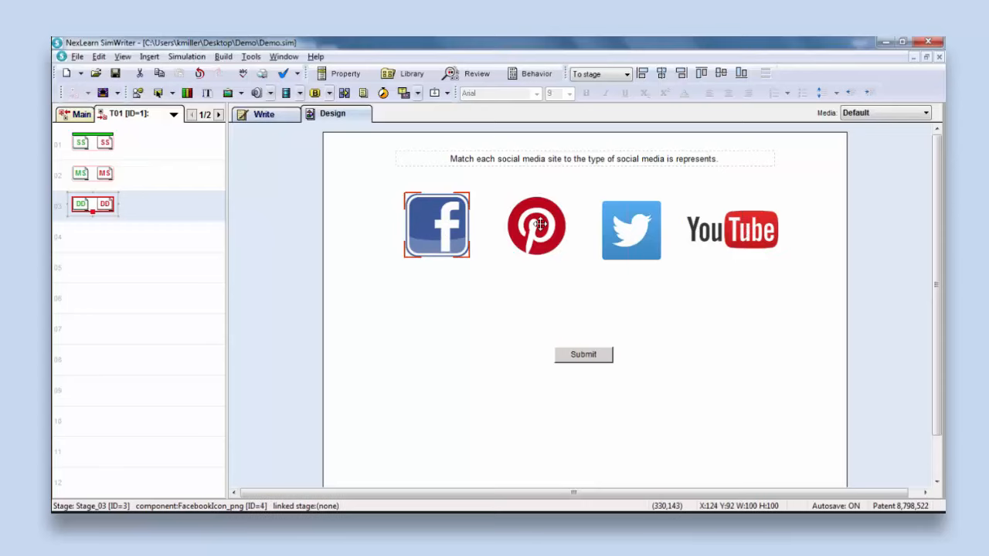
left_click(541, 224)
left_click(640, 222)
left_click(738, 222)
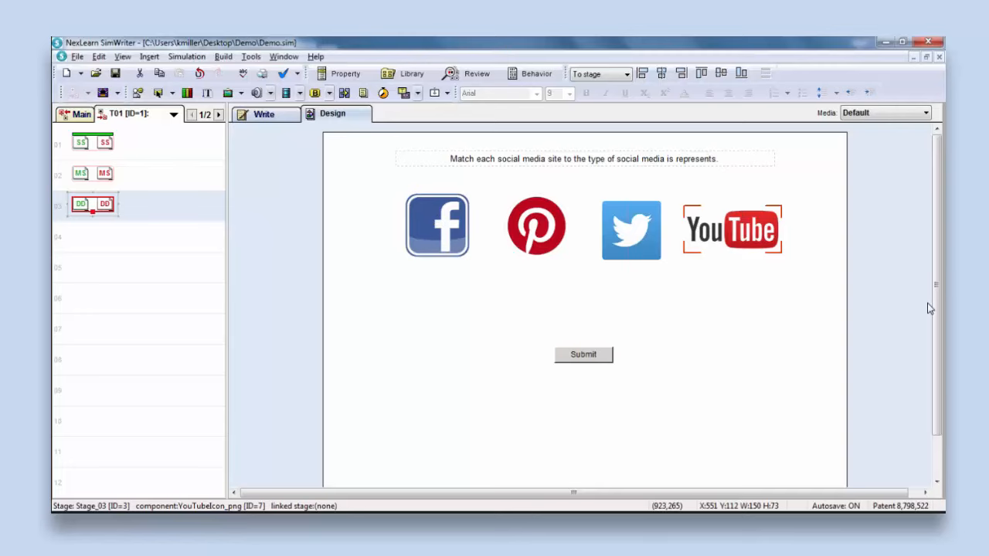
- Add a text box below the Facebook icon at about X 99, Y 277
left_click_drag(937, 304, 939, 336)
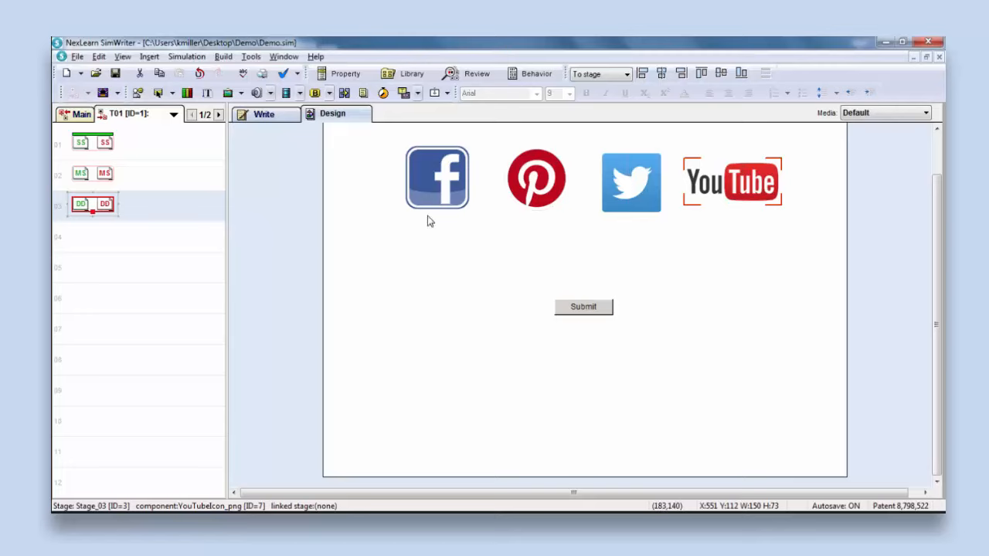
left_click(208, 93)
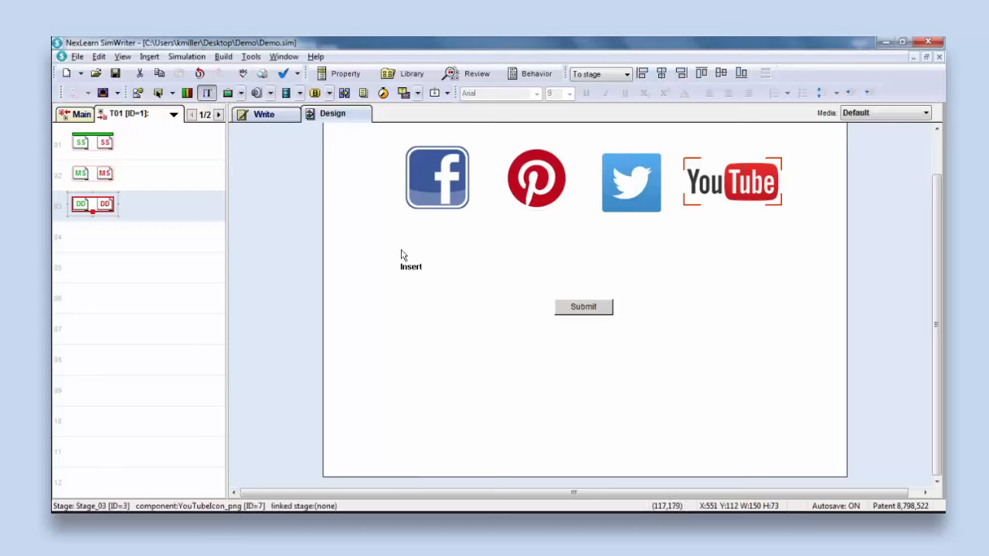
left_click(386, 264)
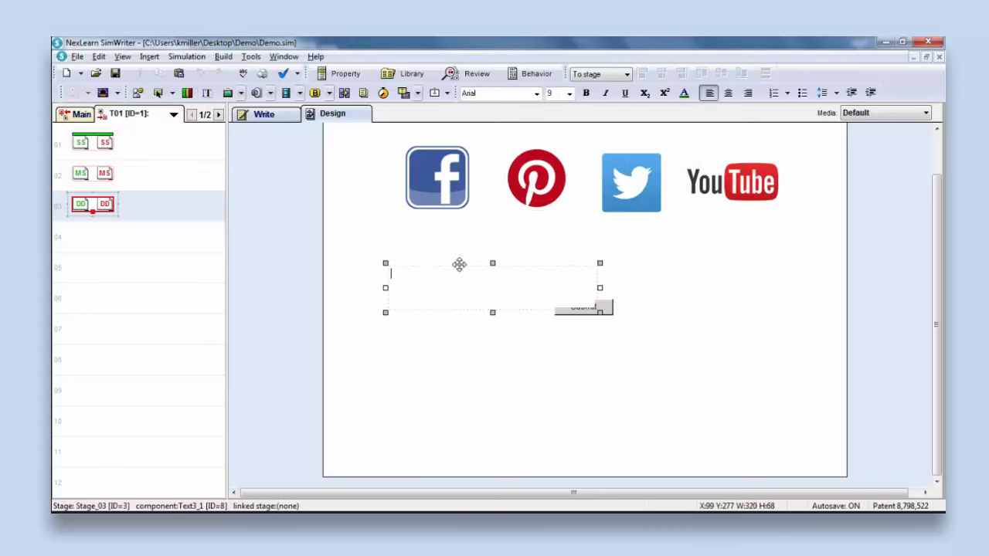
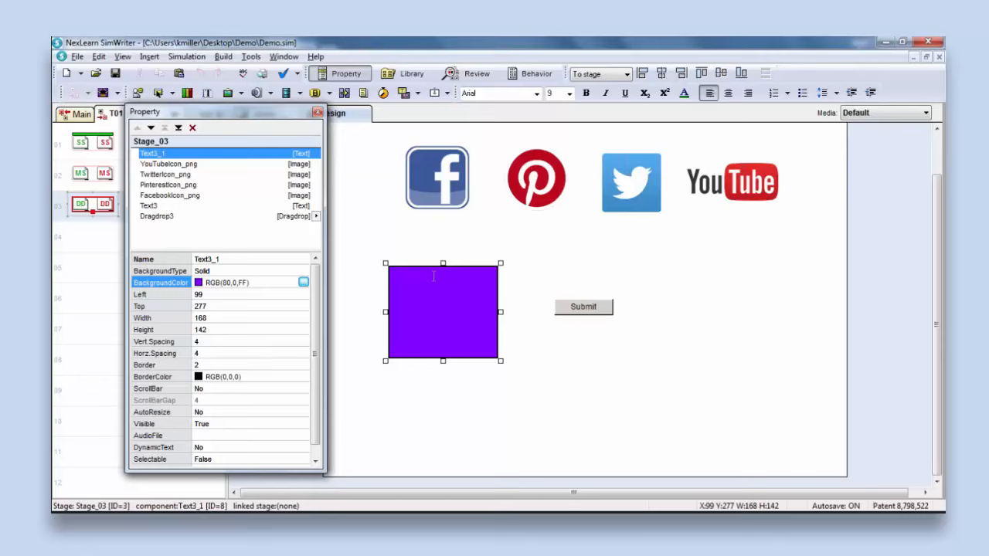
- Enter "Bookmarking Site" in the purple text box and make the text centered and bold
type("Mo")
key("ctrl+a")
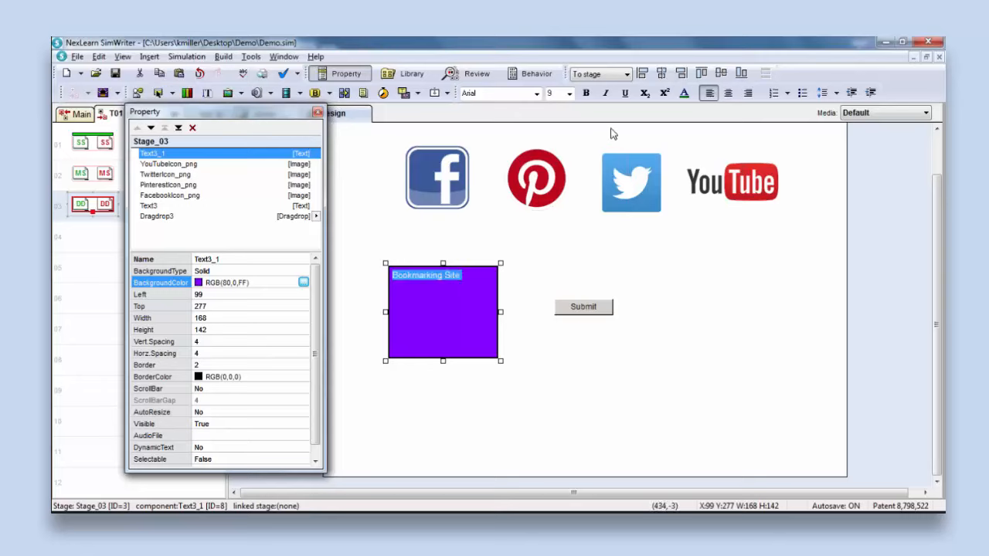
left_click(728, 93)
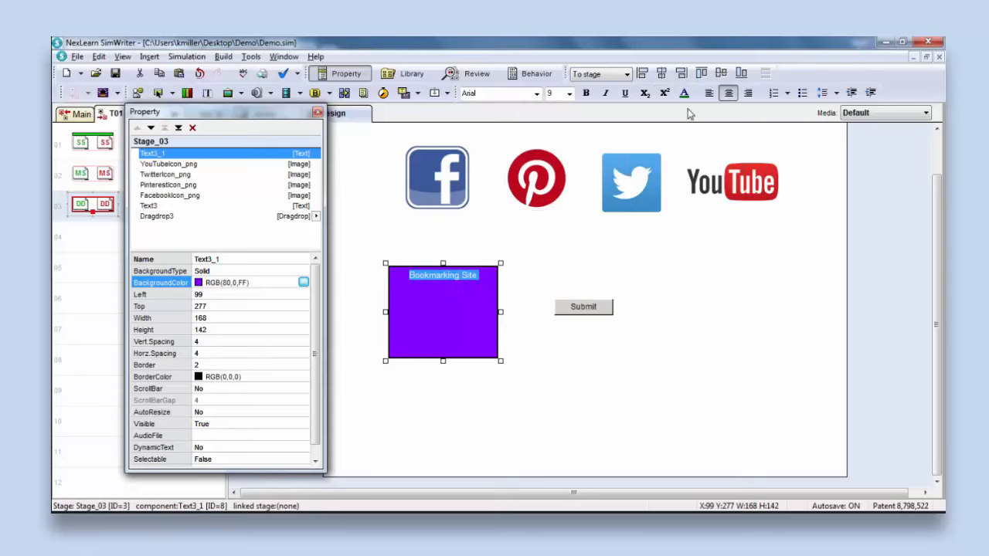
left_click(586, 94)
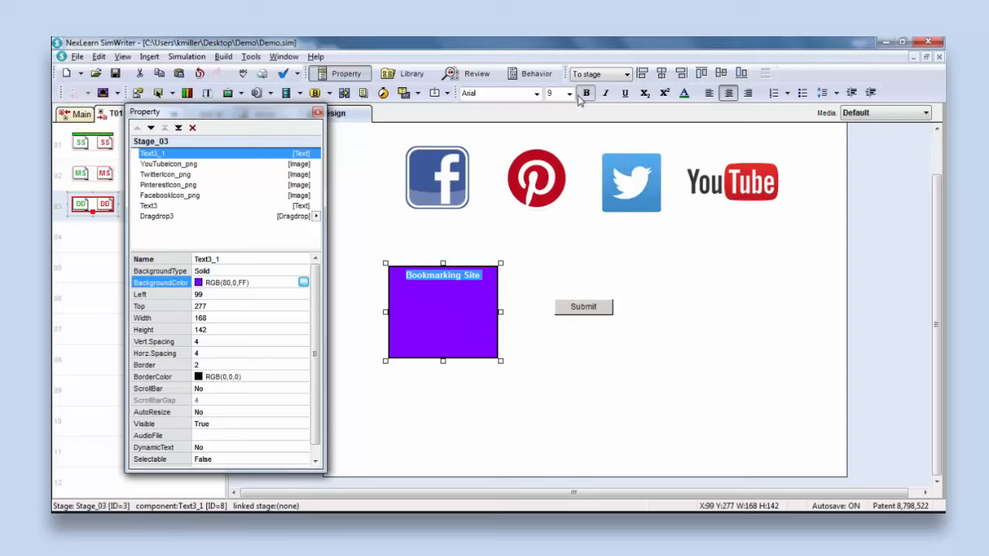
- Set the "Bookmarking Site" text color to white and select the purple box
left_click(683, 93)
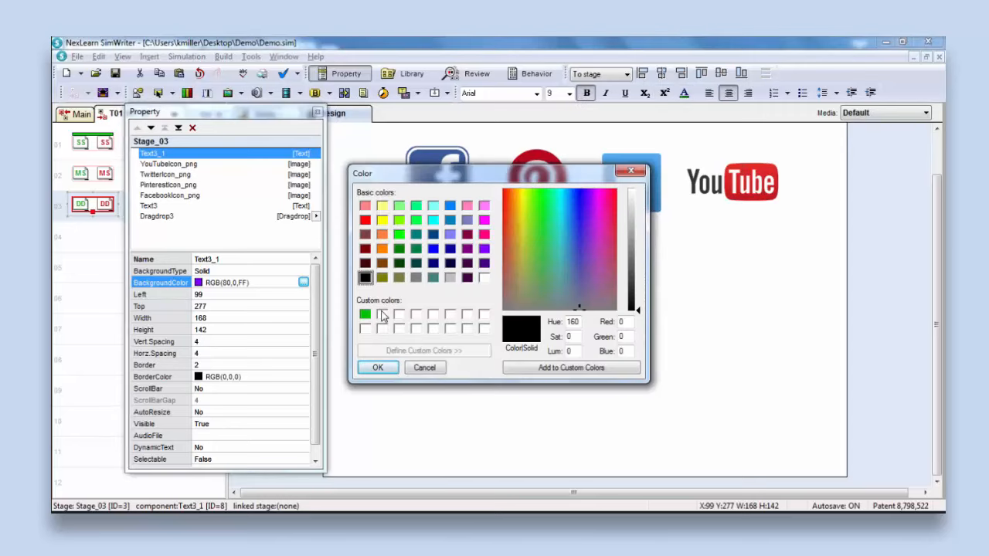
left_click(484, 277)
left_click(378, 367)
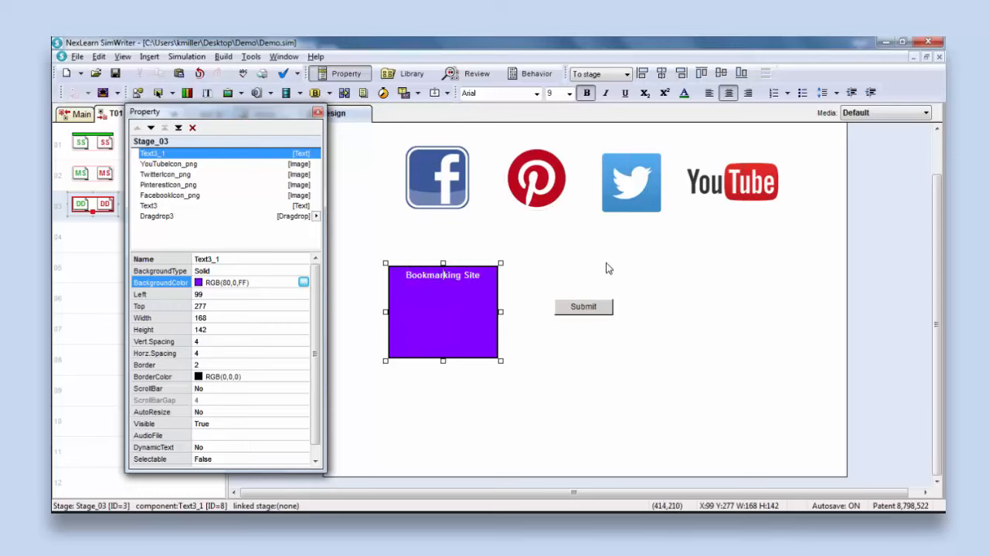
left_click(607, 268)
left_click(495, 269)
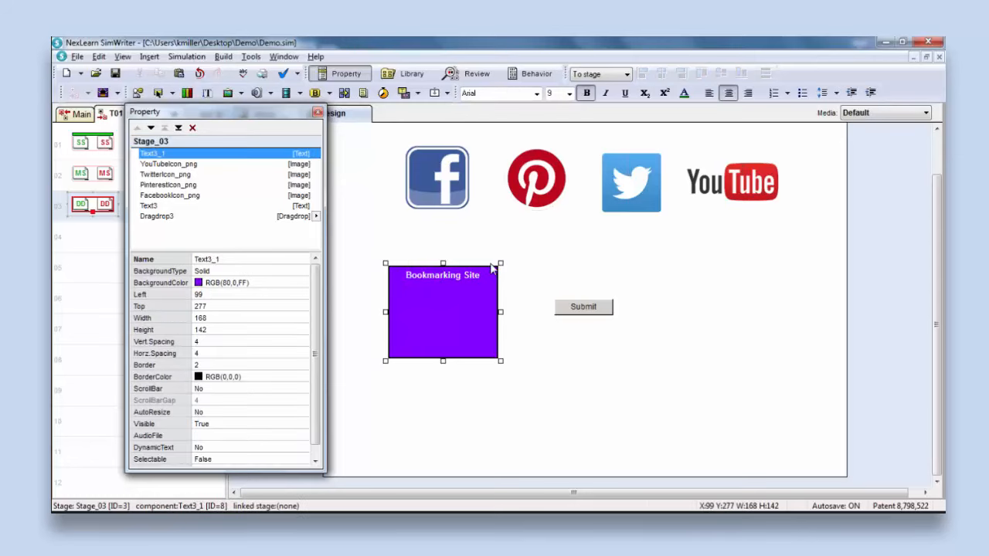
- Move the purple Bookmarking Site box up beneath the Facebook icon, to about Left 101 and Top 234
left_click_drag(491, 266, 486, 242)
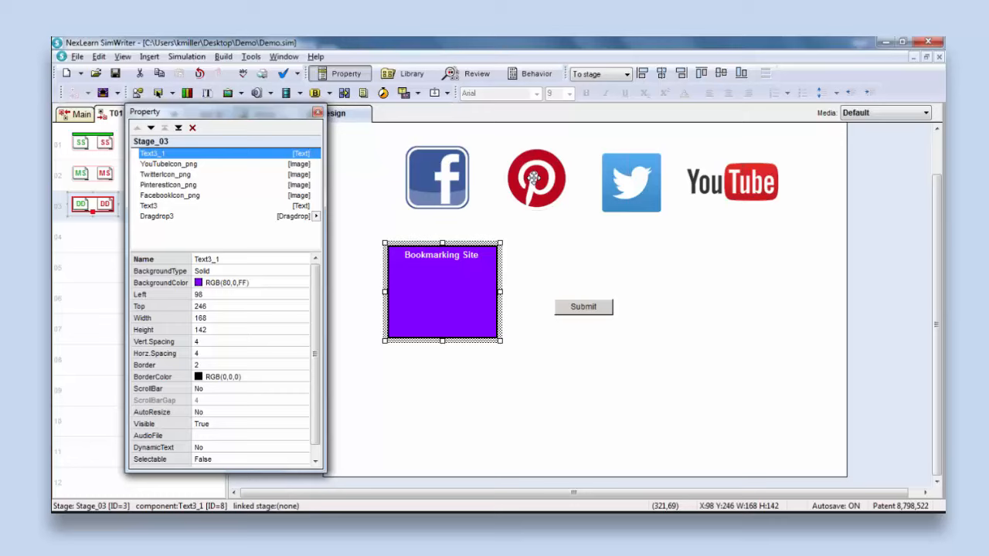
left_click_drag(474, 243, 476, 234)
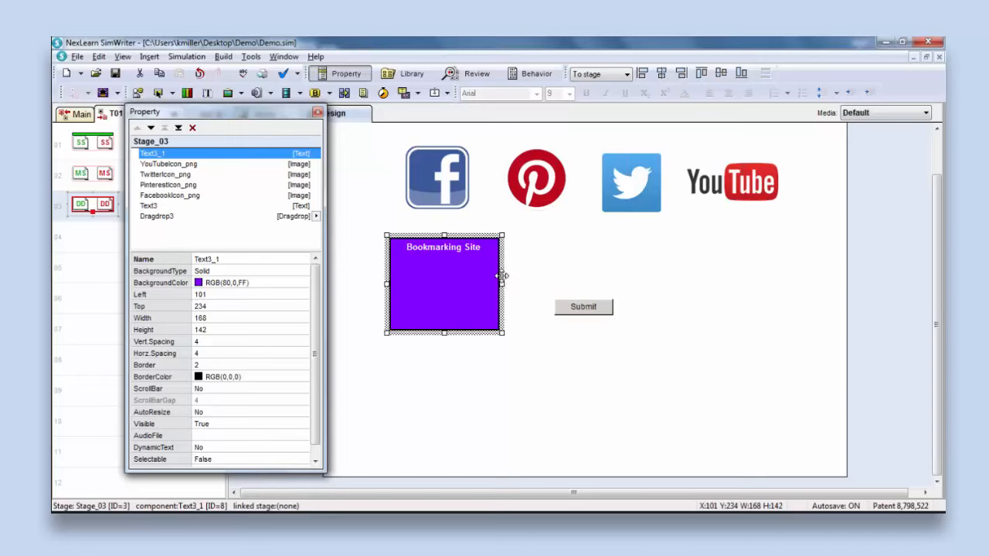
left_click(525, 263)
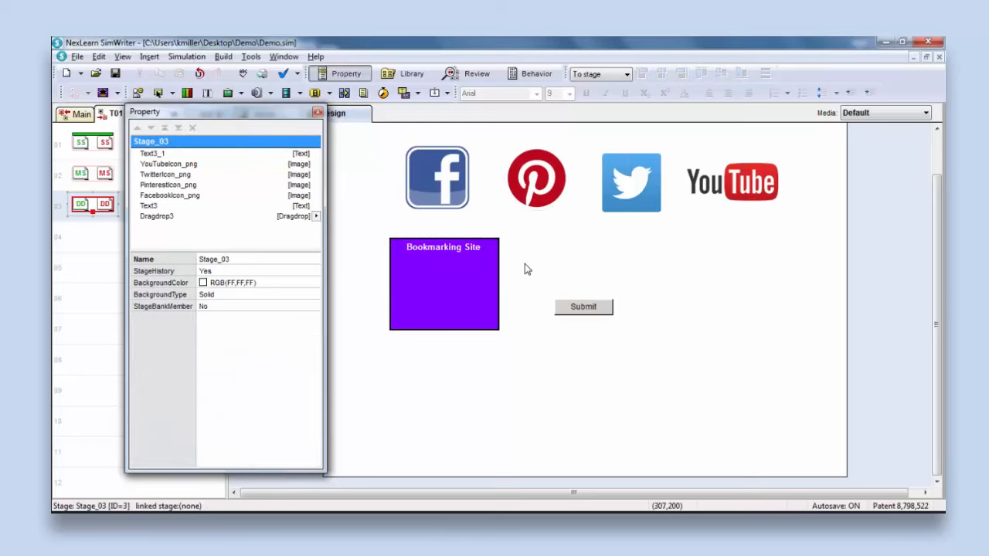
double_click(472, 248)
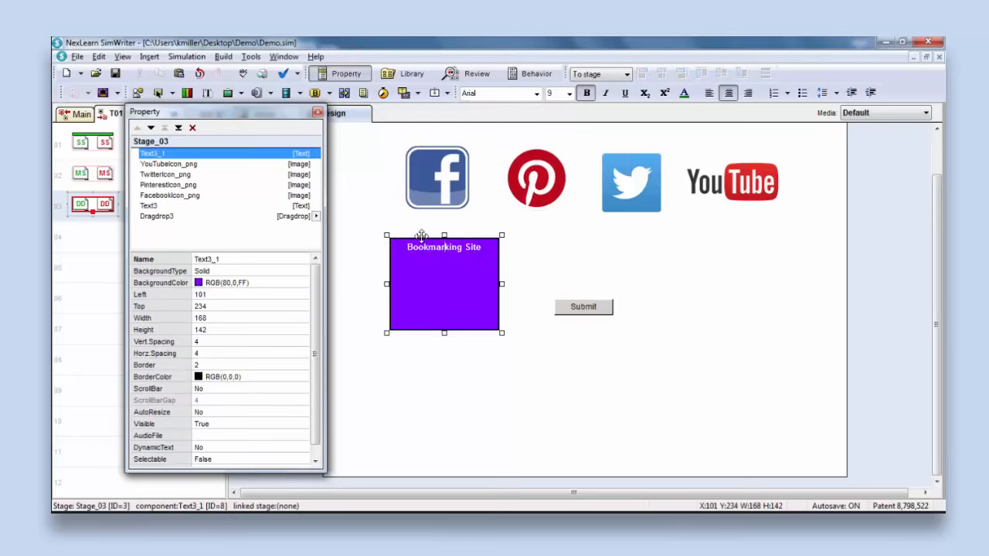
left_click(422, 242)
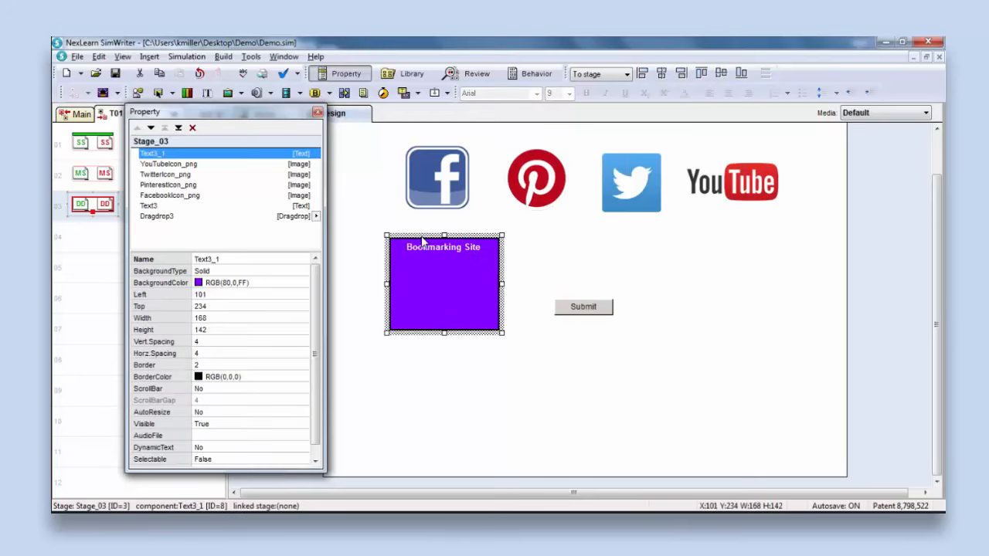
- Examine the properties of the Facebook, Pinterest and Twitter icon images
left_click(435, 173)
left_click(533, 174)
left_click(641, 183)
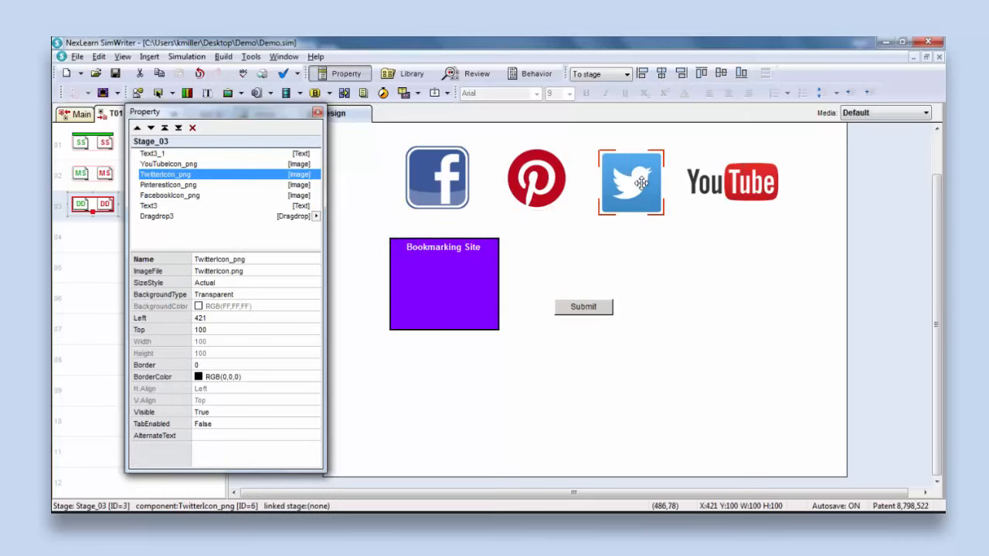
left_click(541, 182)
left_click(439, 179)
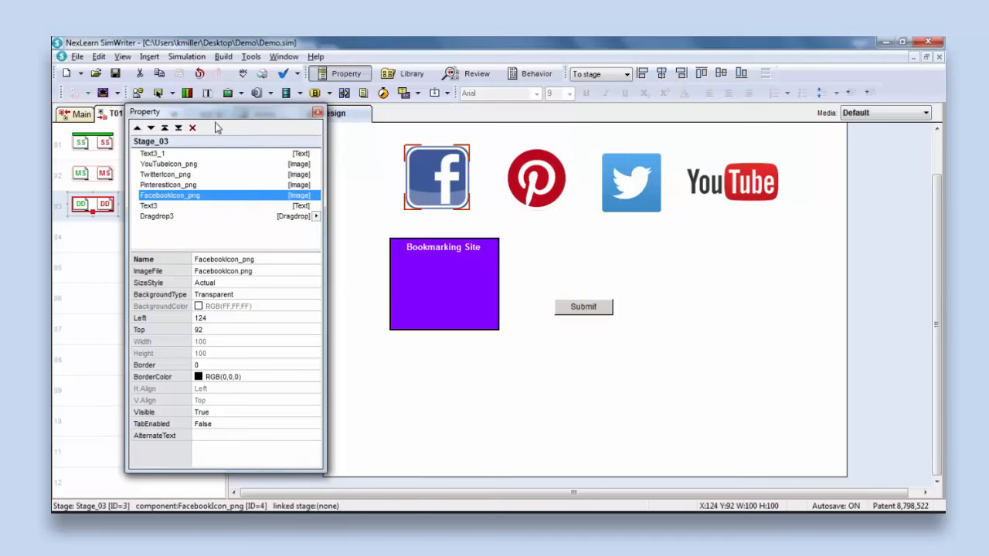
- Review the drag item and drop target assignments in the Write view, and check the icons' component names in the Design view
left_click_drag(215, 111, 224, 173)
left_click(266, 115)
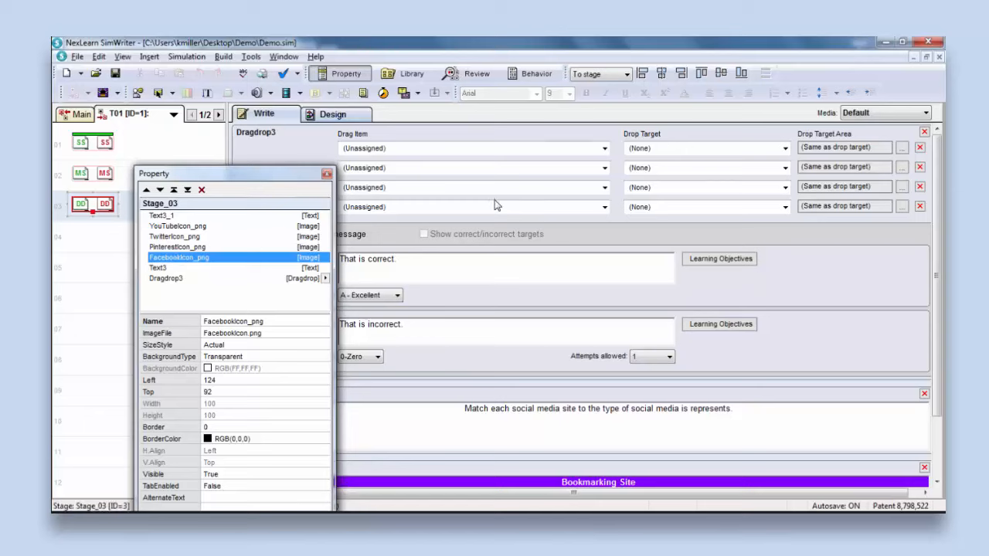
left_click(333, 114)
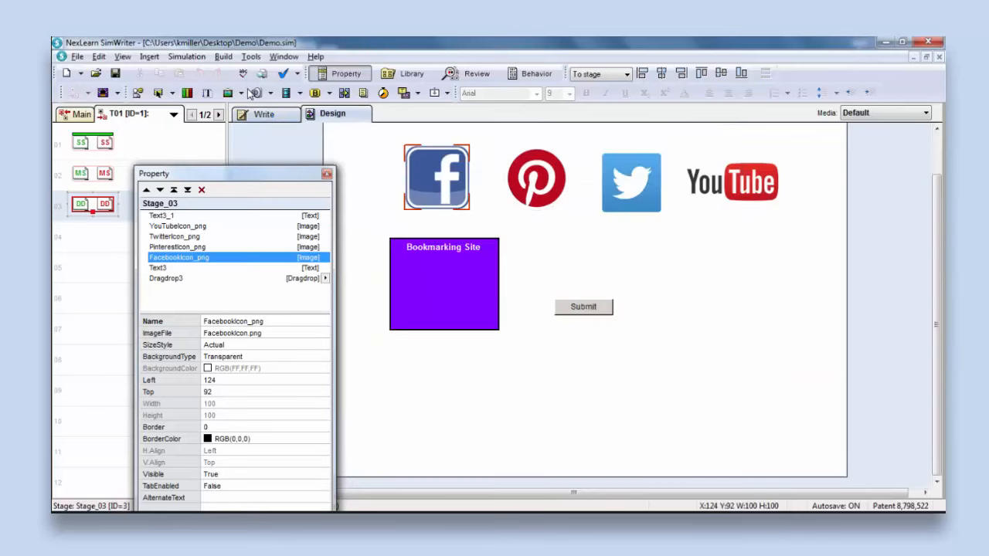
left_click_drag(253, 93, 254, 93)
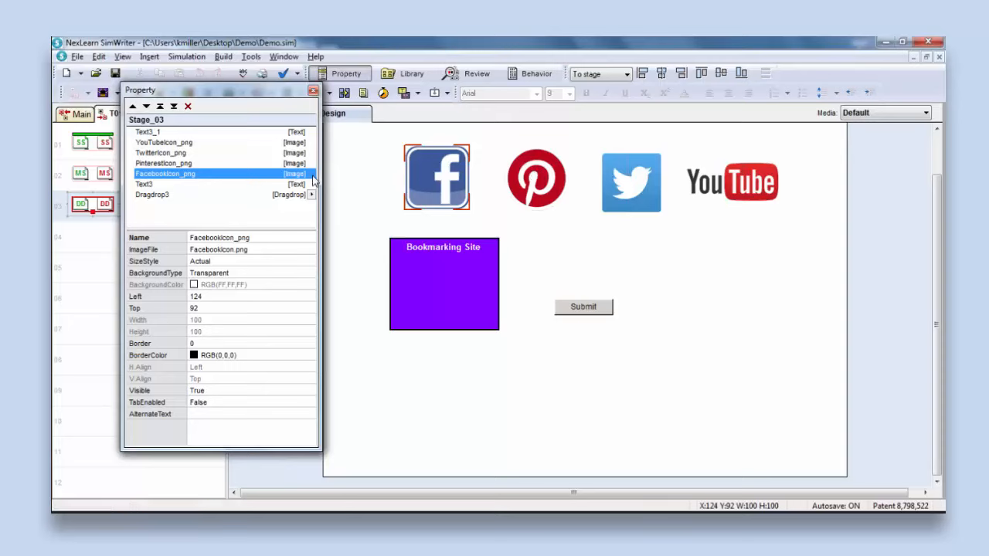
left_click(444, 173)
left_click(504, 176)
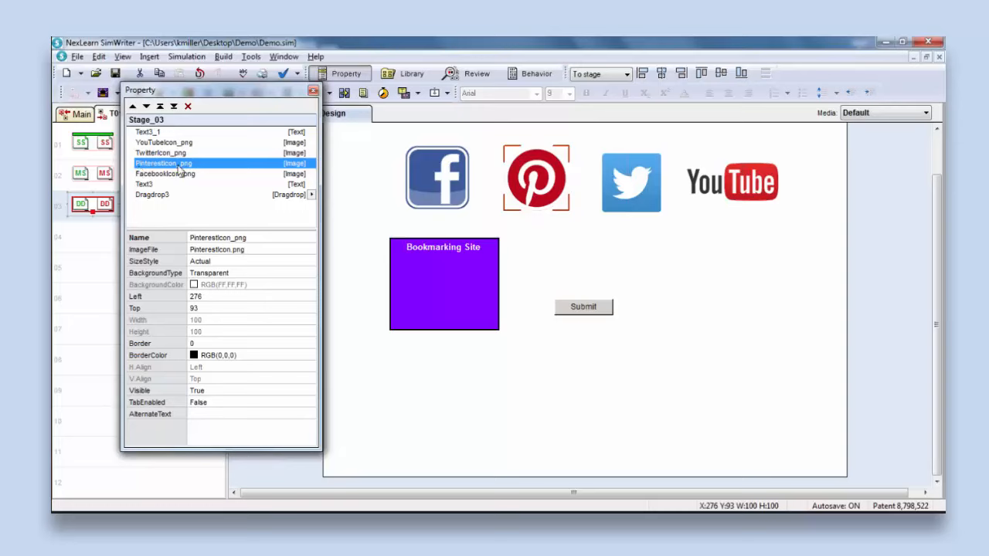
left_click(631, 182)
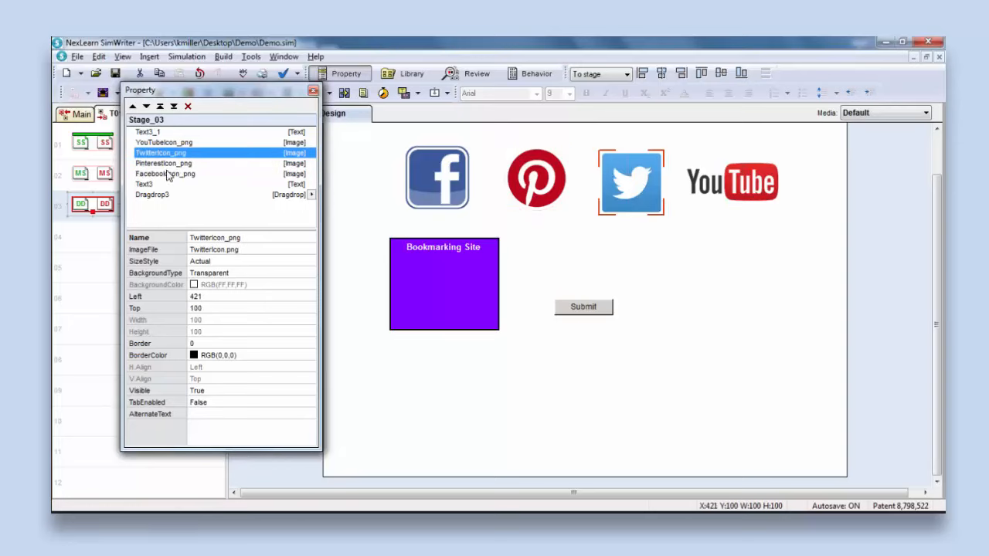
- Name the purple Bookmarking Site text component BookmarkingSite
left_click(438, 255)
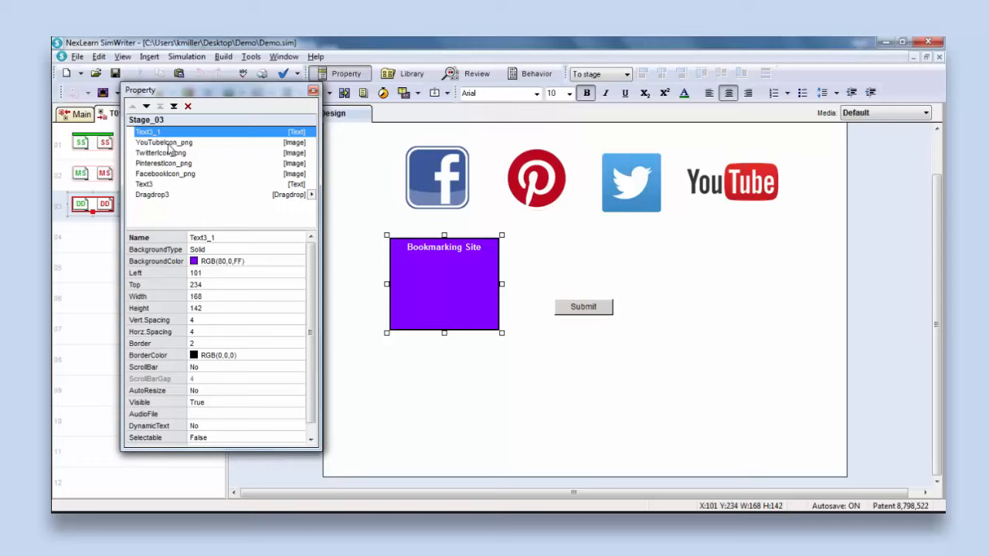
left_click(226, 238)
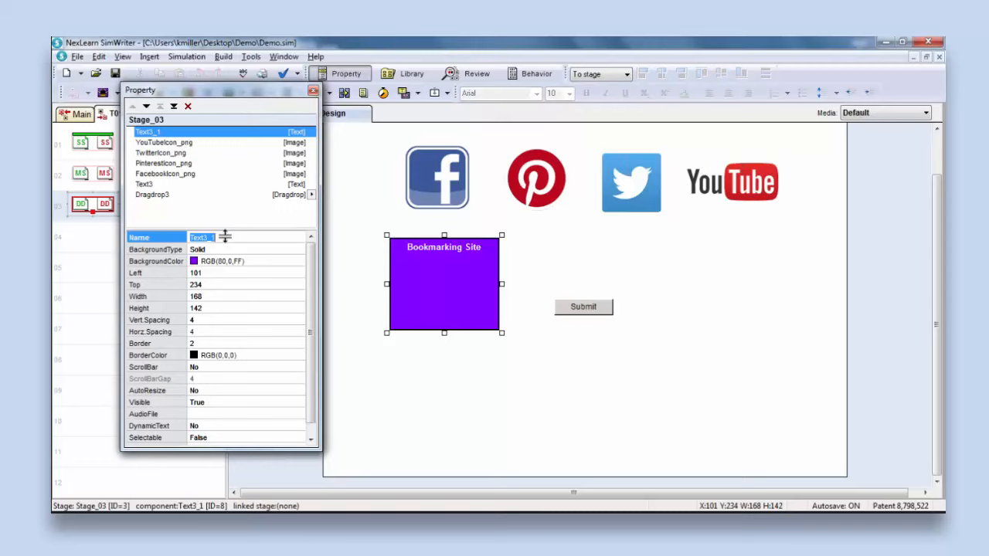
type("BookmarkingSite")
left_click(484, 359)
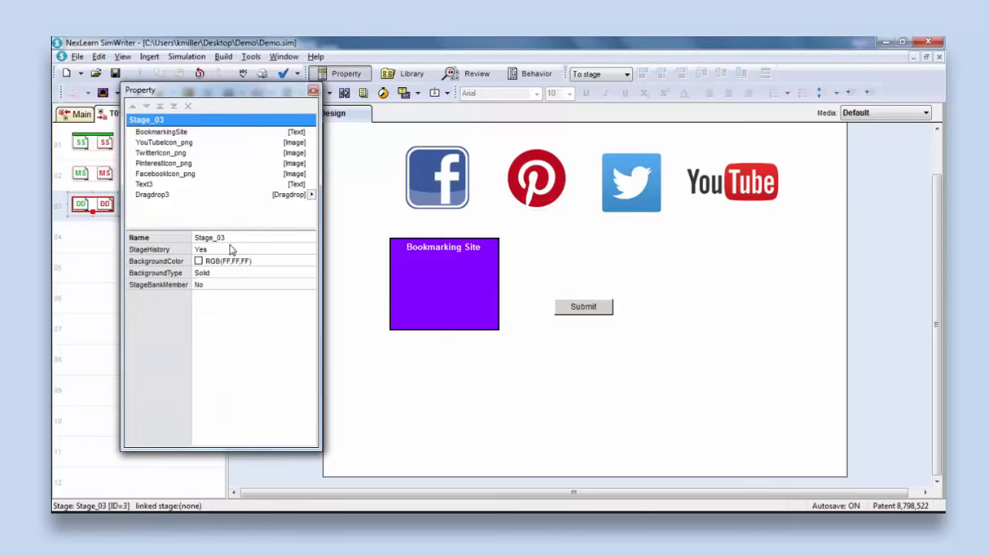
- Make three copies of the BookmarkingSite box on the stage
left_click(161, 132)
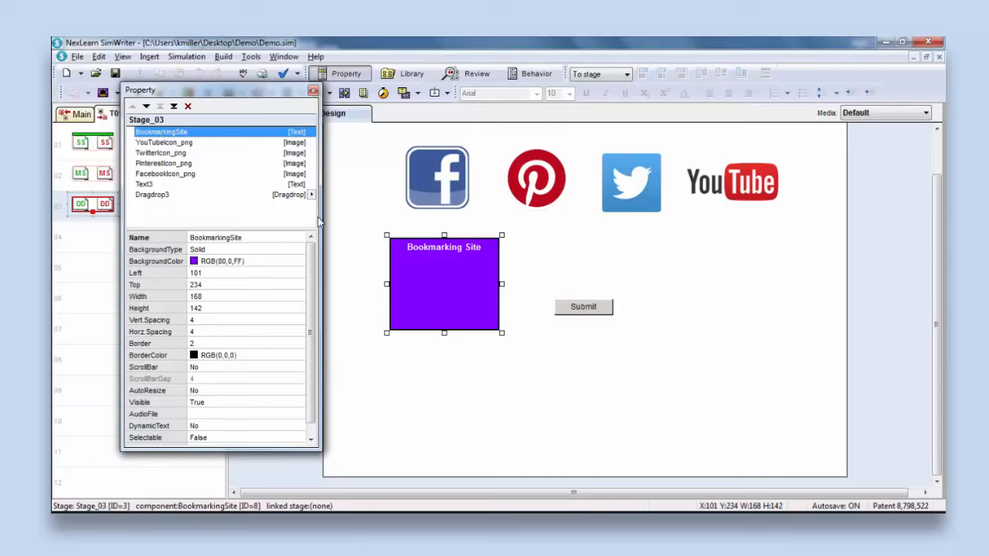
left_click(494, 260)
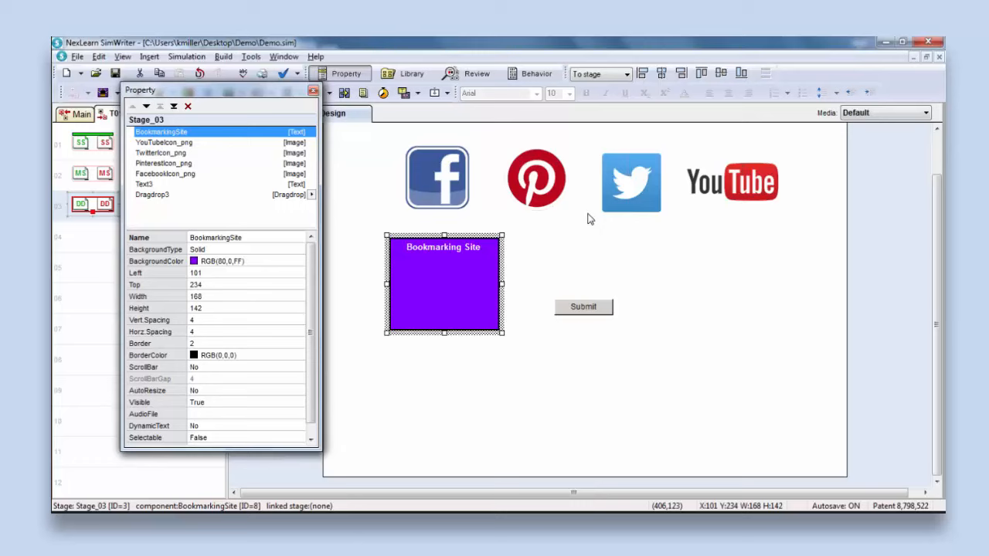
key("ctrl+c")
key("ctrl+v")
key("ctrl+v")
key("ctrl+v")
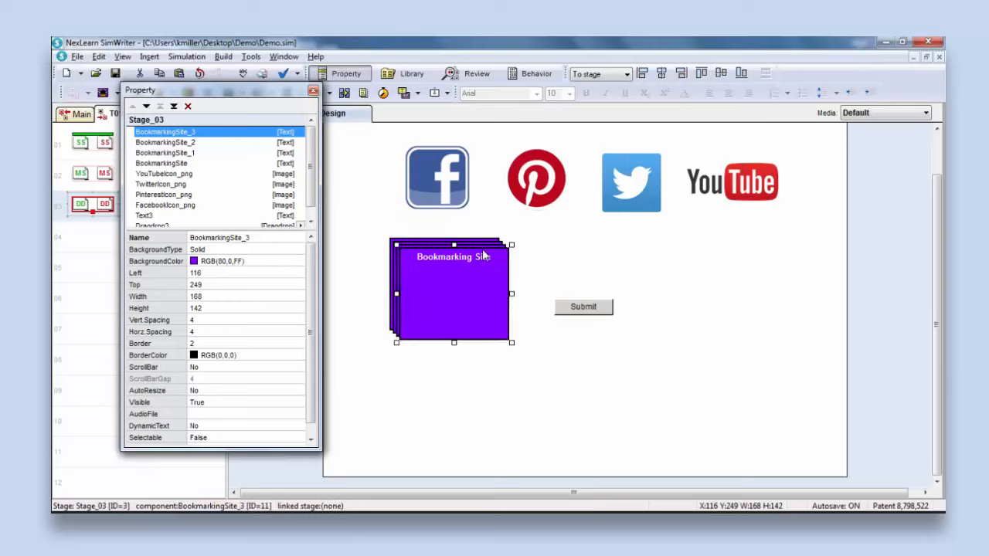
- Place two of the box copies beyond the Submit button, at about Left 514, Top 253 and Left 478, Top 393
left_click(453, 251)
left_click(511, 289)
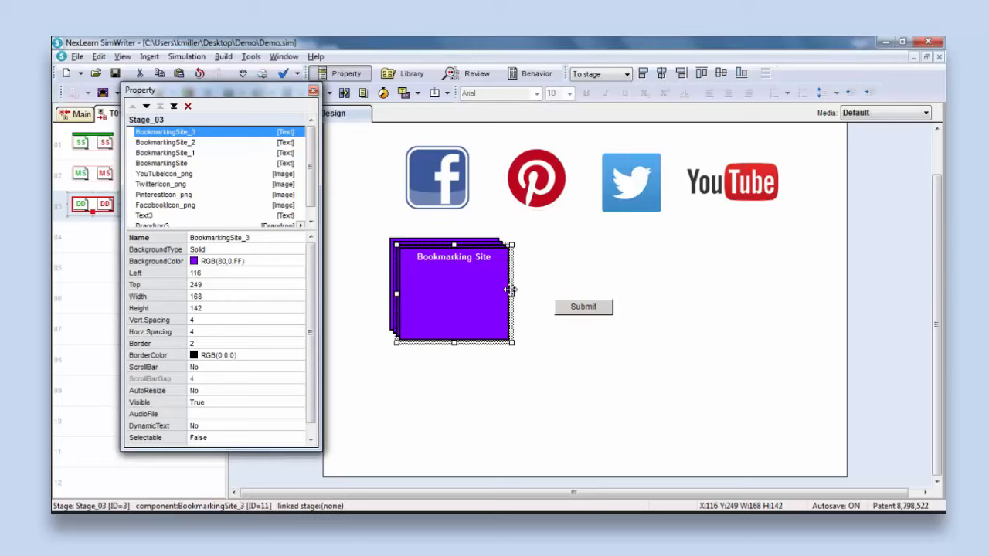
left_click_drag(508, 282, 771, 282)
left_click(423, 306)
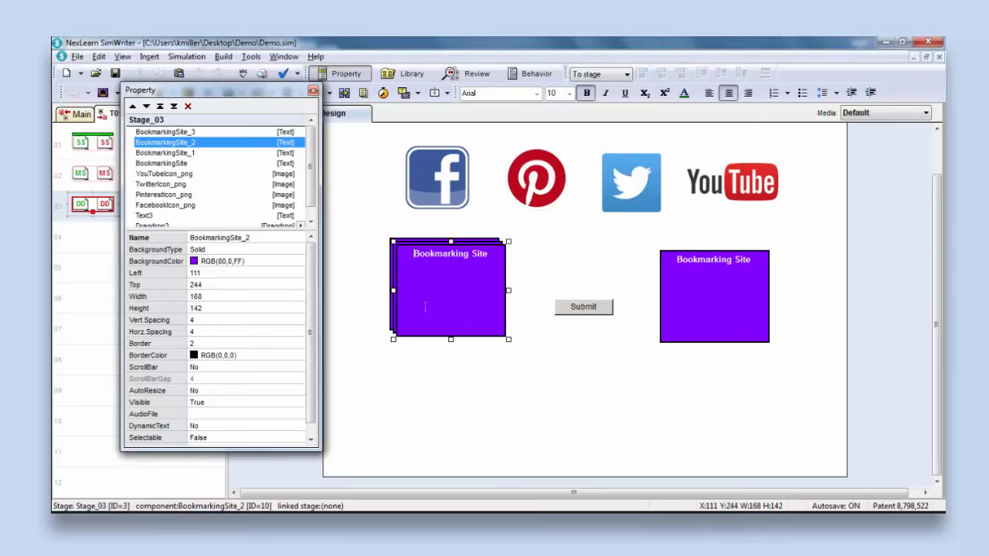
left_click(508, 314)
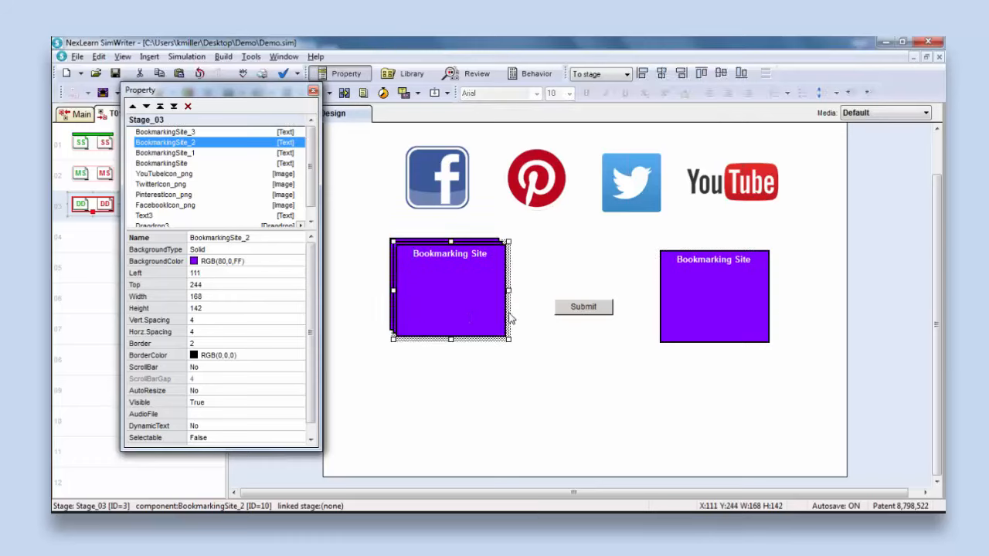
left_click_drag(510, 318, 751, 416)
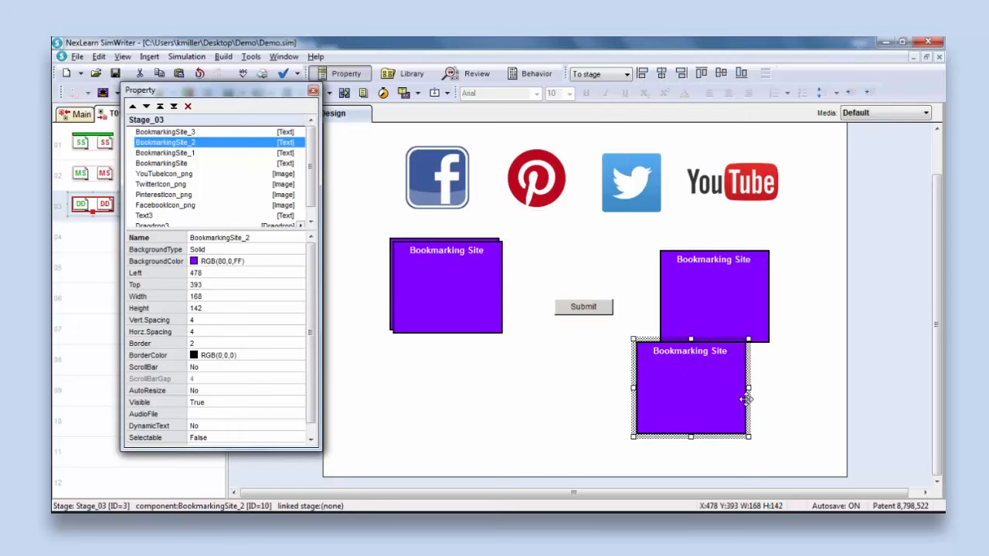
- Place the remaining box copy directly below the original Bookmarking Site box, at about Left 108 and Top 398
left_click(448, 310)
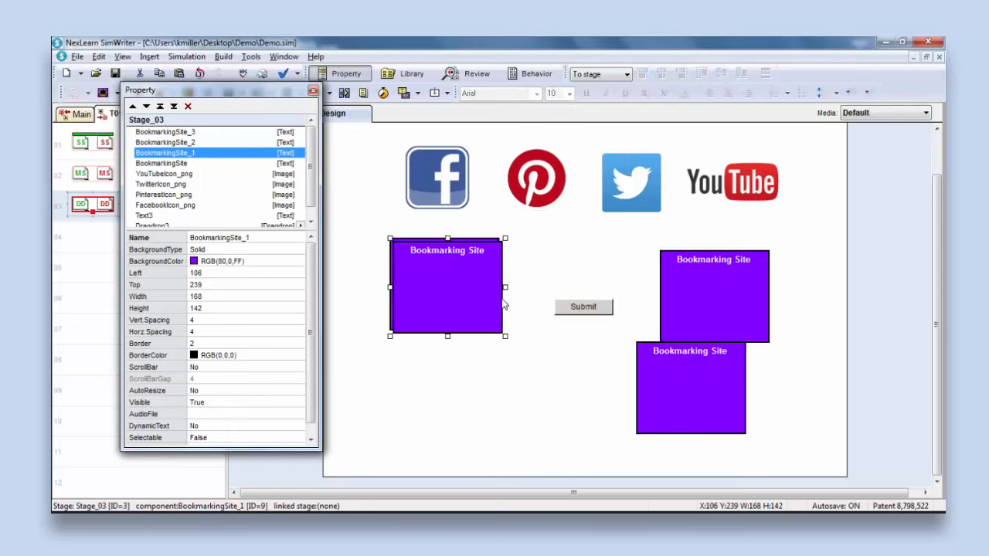
left_click(505, 267)
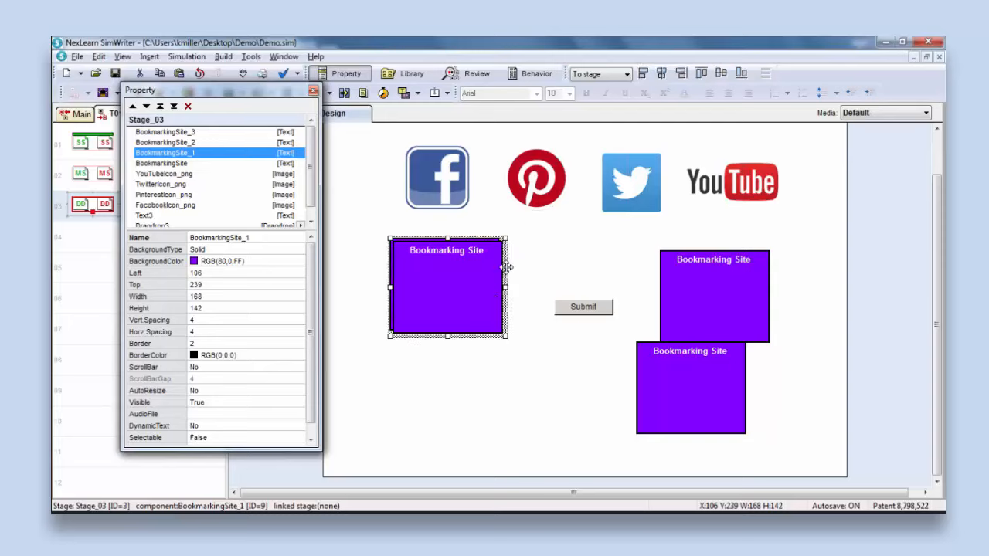
mouse_move(505, 267)
left_mouse_down()
mouse_move(495, 377)
mouse_move(503, 371)
left_mouse_up()
- Line up the two boxes under the YouTube icon in a column, at about Left 497, Top 232 and Left 500, Top 395
left_click(693, 279)
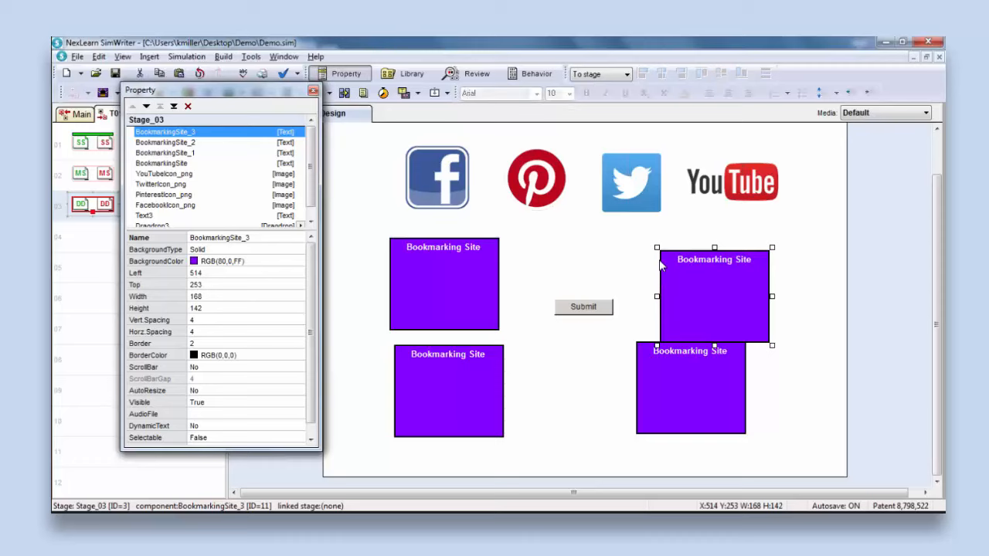
mouse_move(664, 257)
left_mouse_down()
mouse_move(641, 247)
mouse_move(641, 260)
left_mouse_up()
left_click(650, 377)
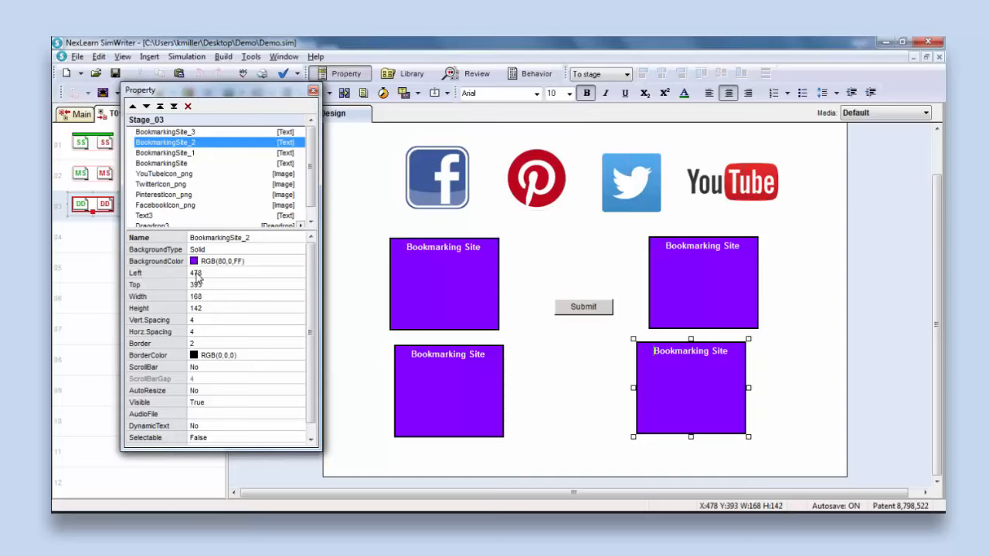
left_click(742, 384)
mouse_move(748, 393)
left_mouse_down()
mouse_move(746, 379)
mouse_move(762, 380)
left_mouse_up()
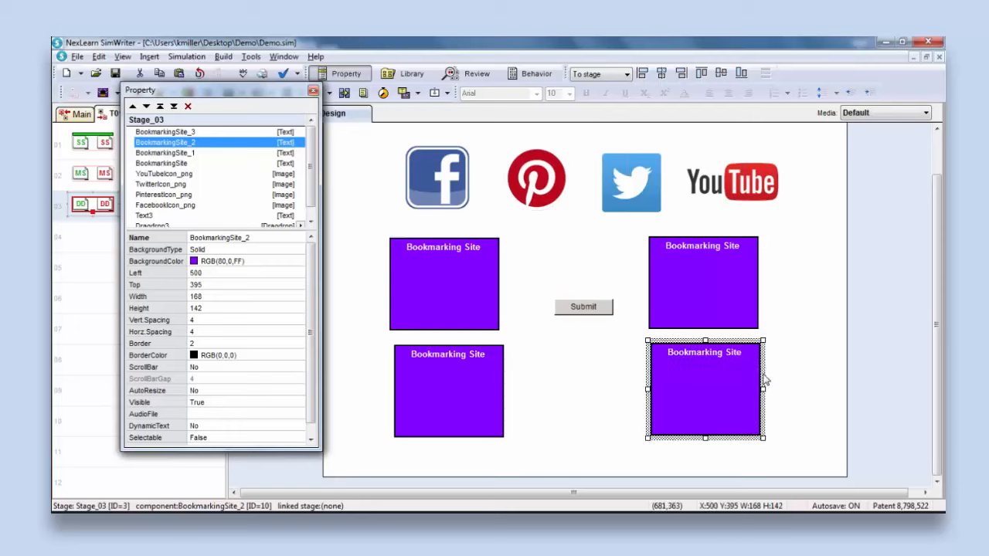
- Change the text of the box below the original to "Social Network" and name that component SocialNetwork
left_click(699, 263)
left_click(726, 386)
left_click(461, 389)
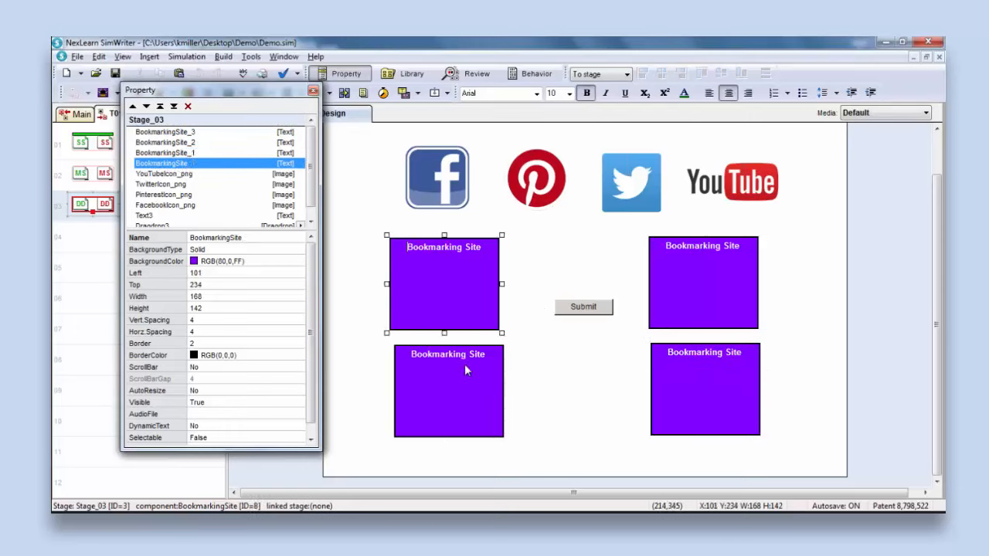
left_click_drag(489, 354, 384, 347)
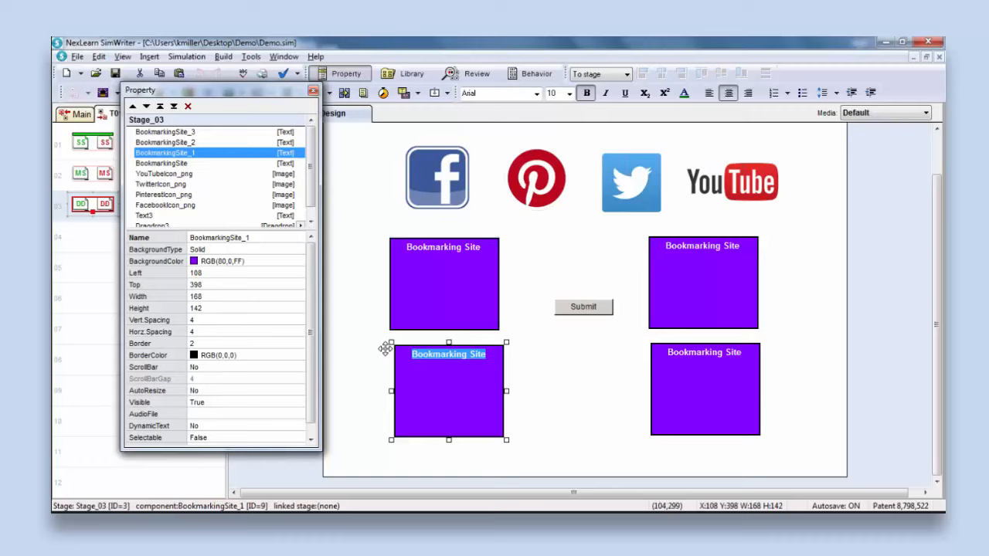
type("Soc")
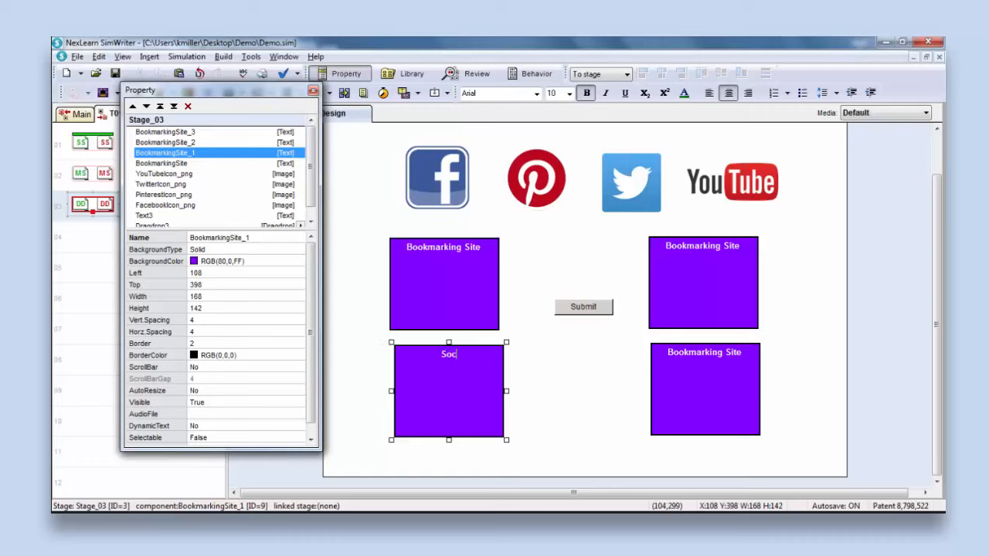
type("ial Network")
left_click(255, 240)
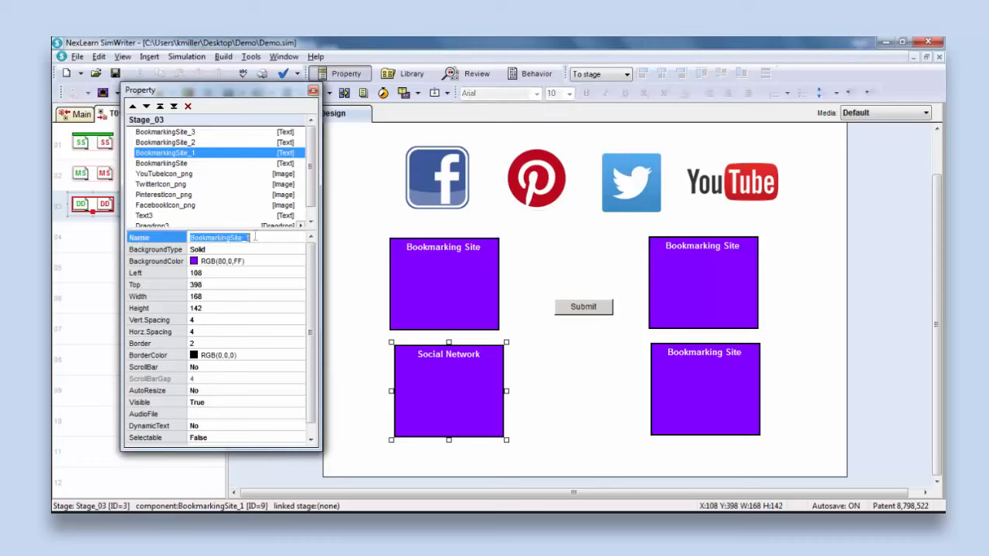
type("SocialNetwork")
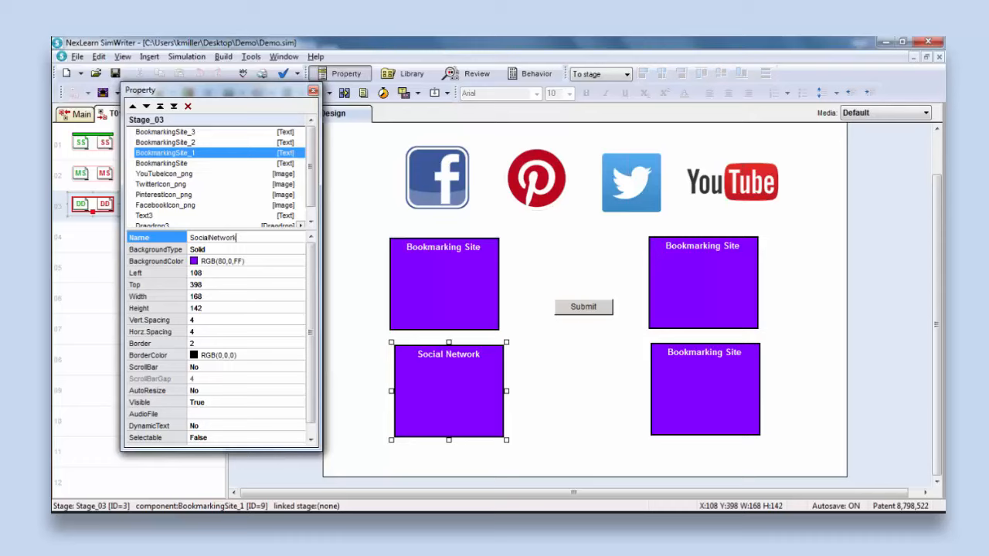
- Replace the text of the upper box beneath the YouTube icon with "Media Sharing"
left_click(653, 249)
double_click(653, 250)
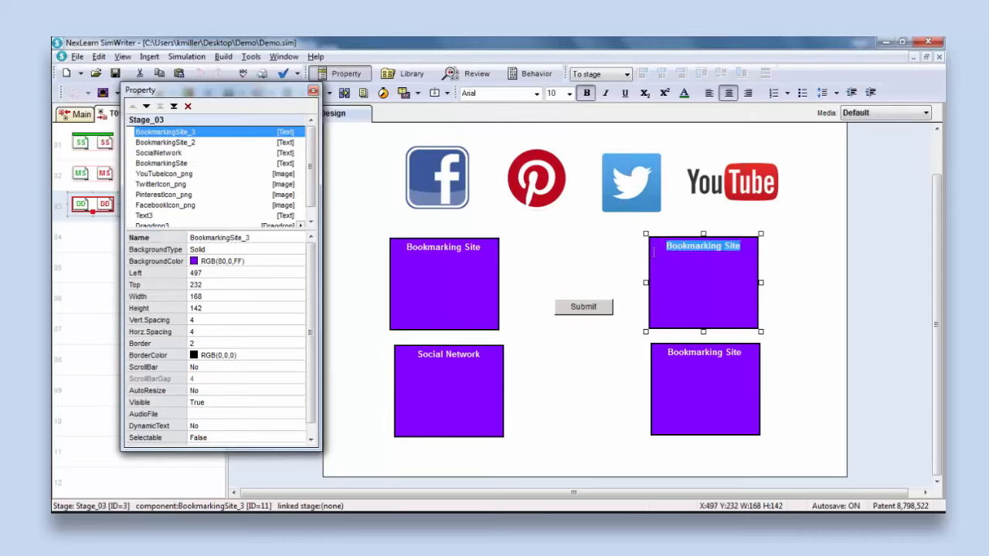
type("Meida")
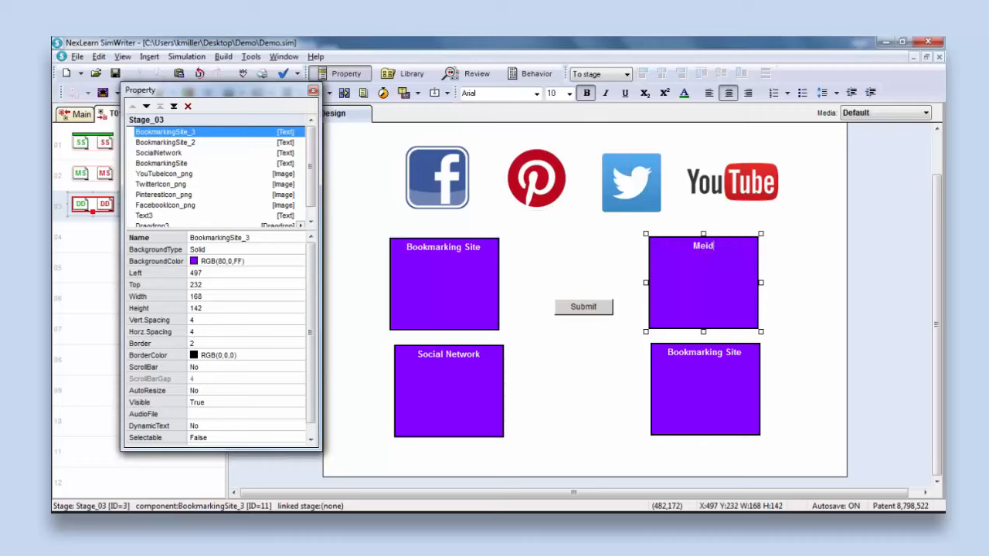
key("BackSpace")
key("BackSpace")
key("BackSpace")
type("a Sharing")
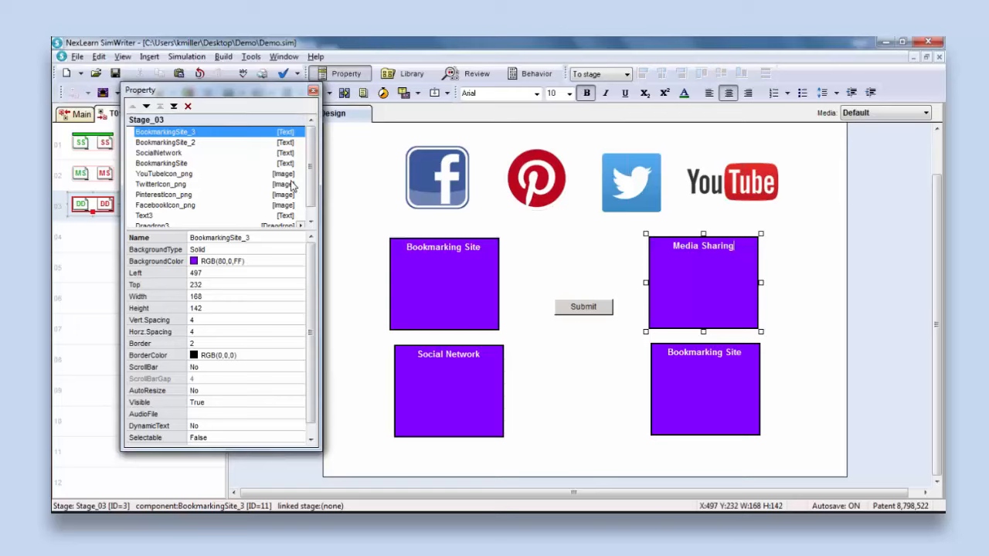
- Name the Media Sharing box component MediaSharing
left_click(246, 237)
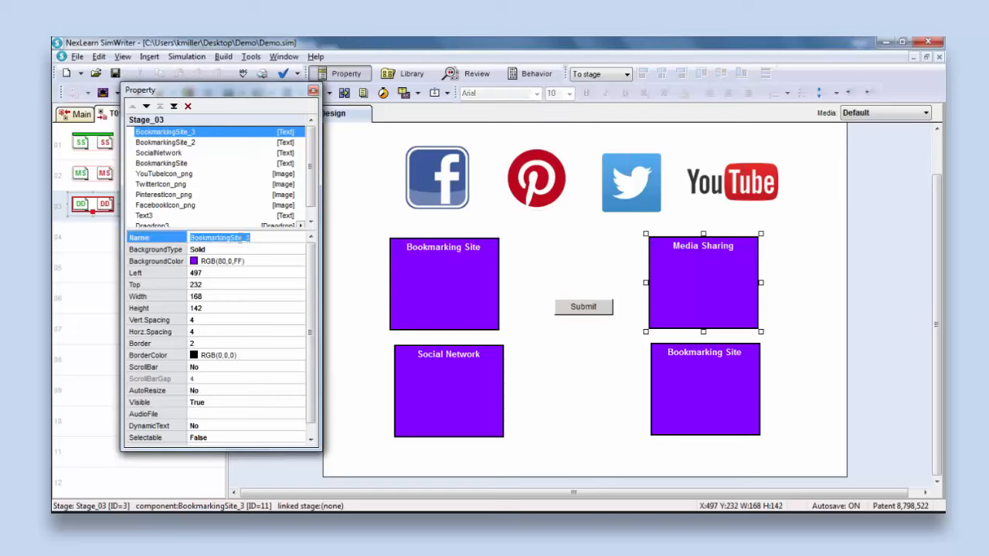
type("MediaSharing")
key("Return")
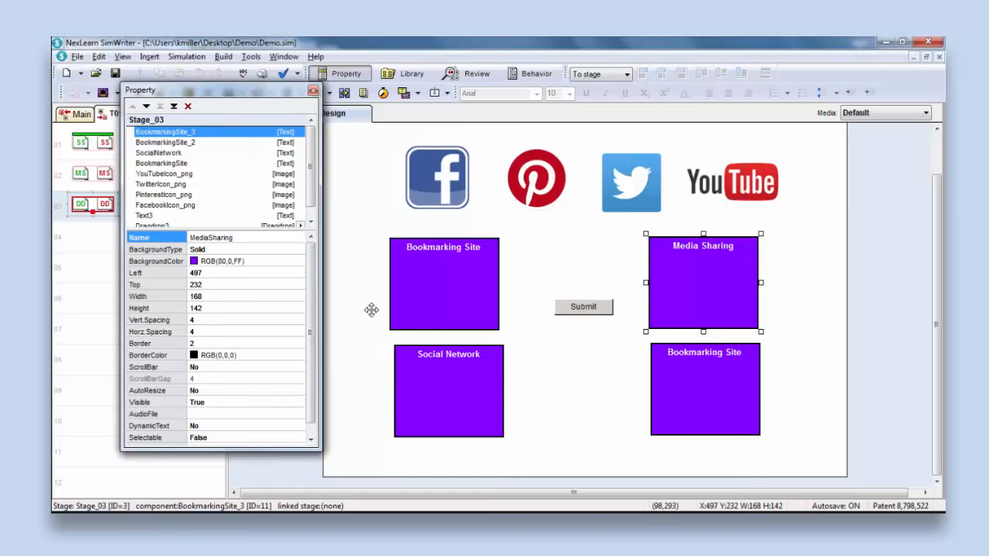
- Replace the text of the box below Media Sharing with "Social Publishing" and name that component SocialPublishing
left_click(686, 355)
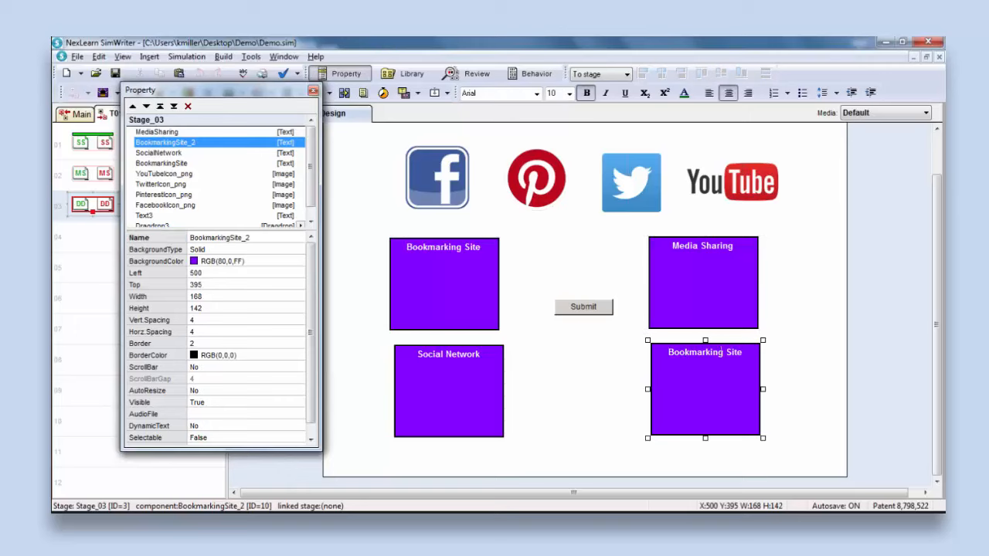
key("ctrl+a")
type("Soci")
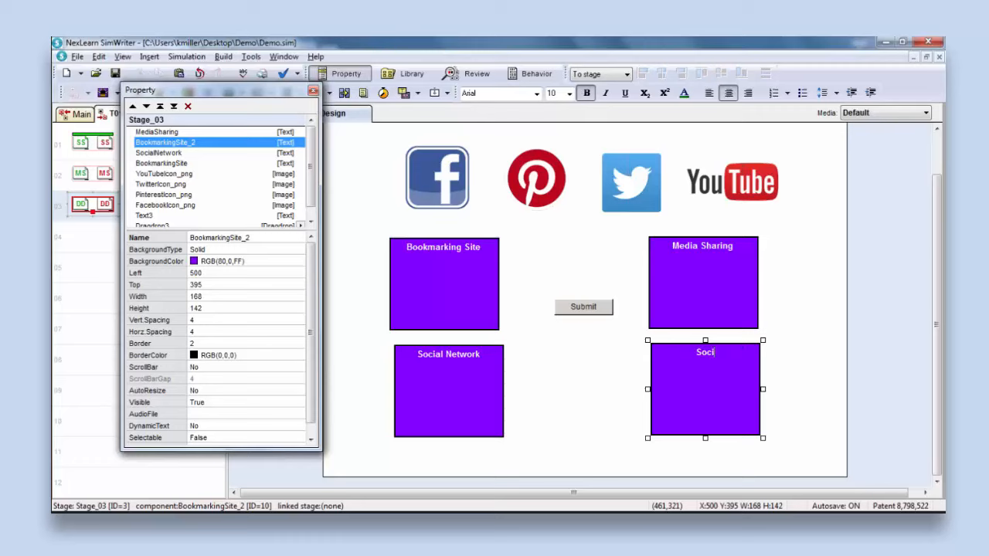
type("al Publishing")
left_click(260, 244)
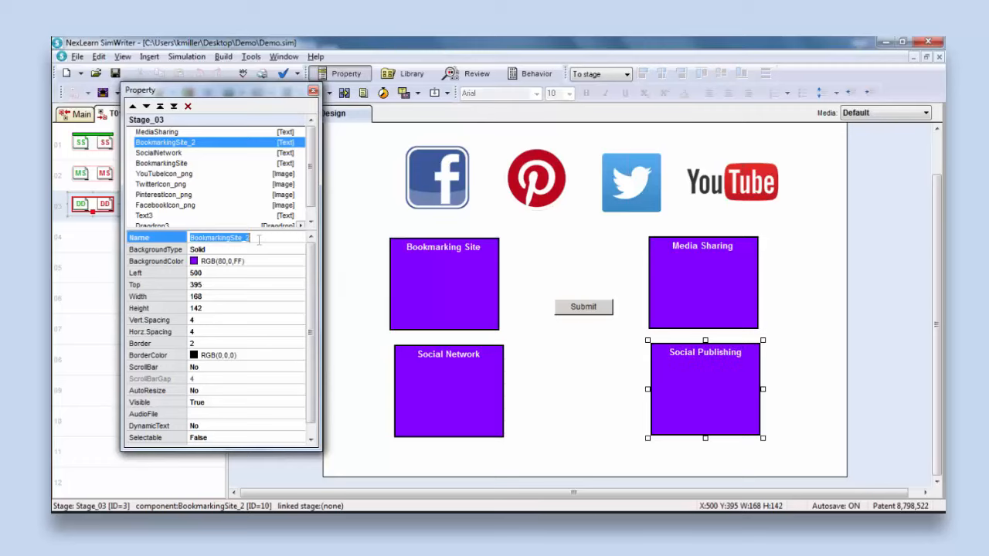
type("Social Publishing")
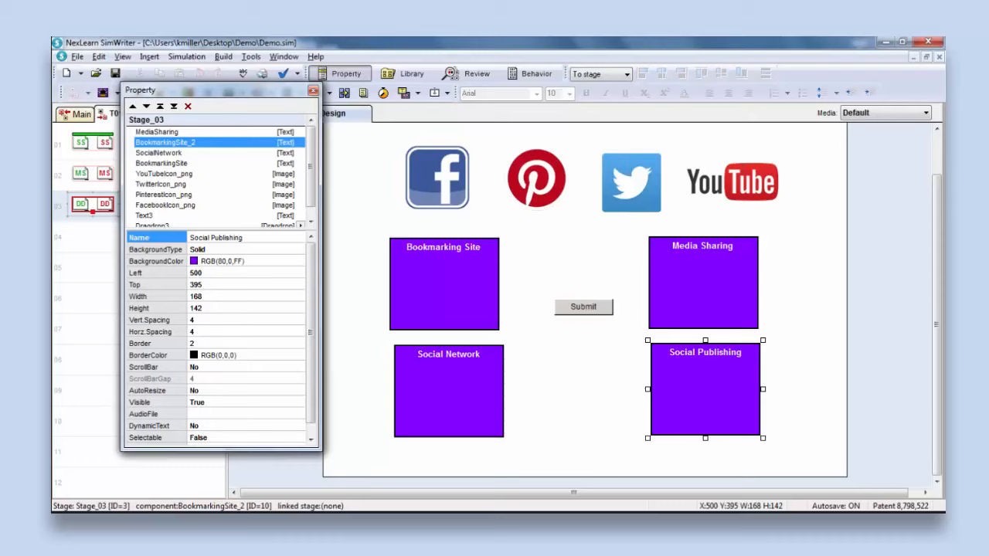
key("BackSpace")
left_click(498, 292)
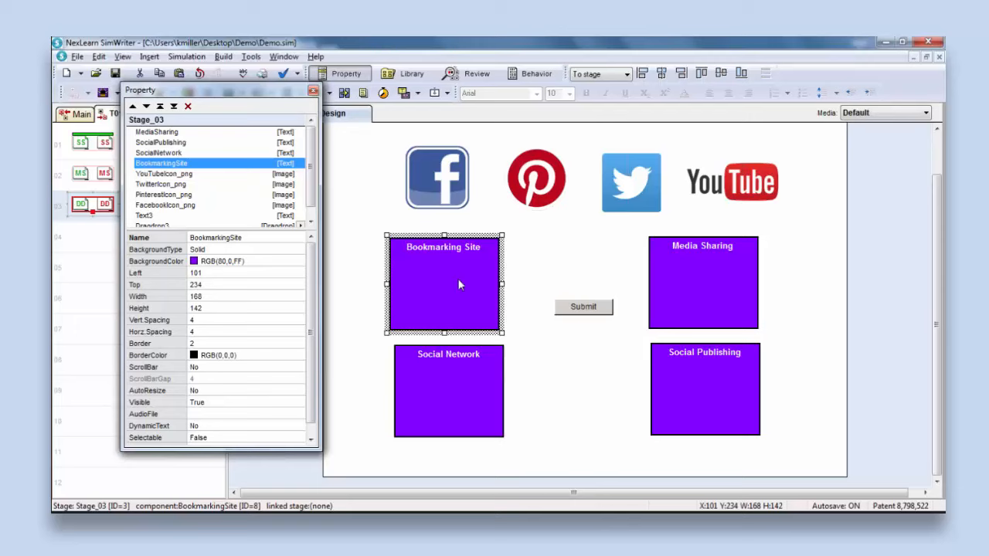
- Check the component names of the four purple drop target boxes against their labels
left_click(708, 271)
left_click(674, 372)
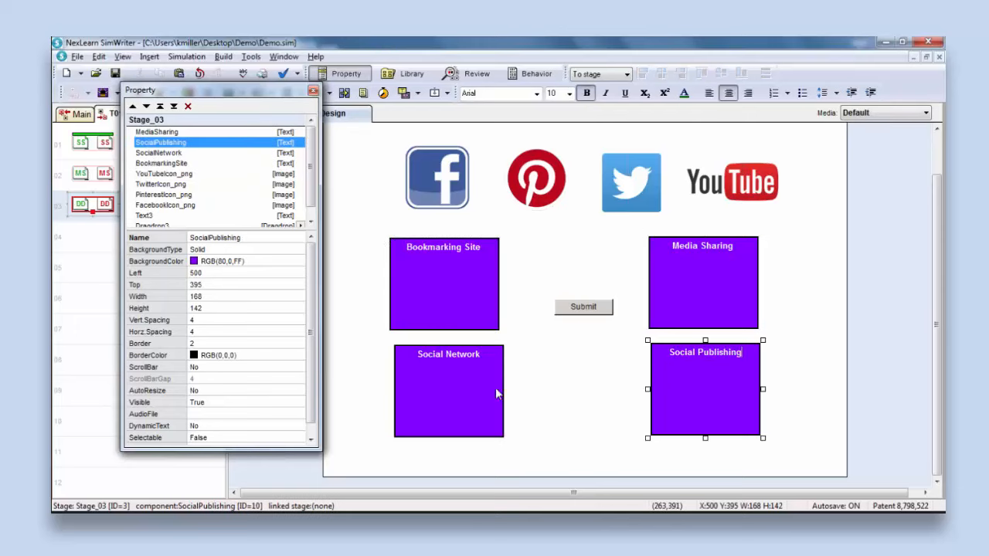
left_click(443, 354)
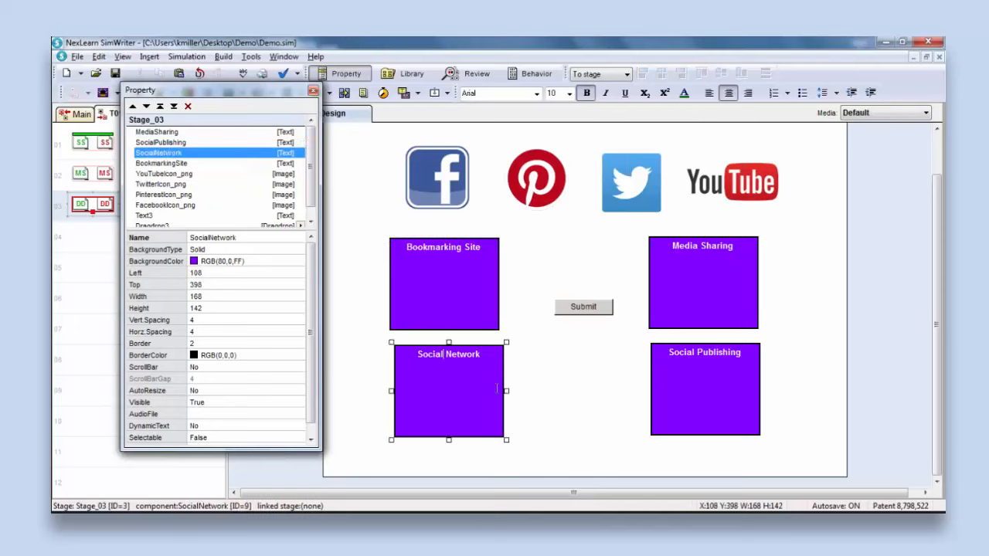
left_click(152, 133)
left_click(151, 143)
left_click(151, 153)
left_click(150, 163)
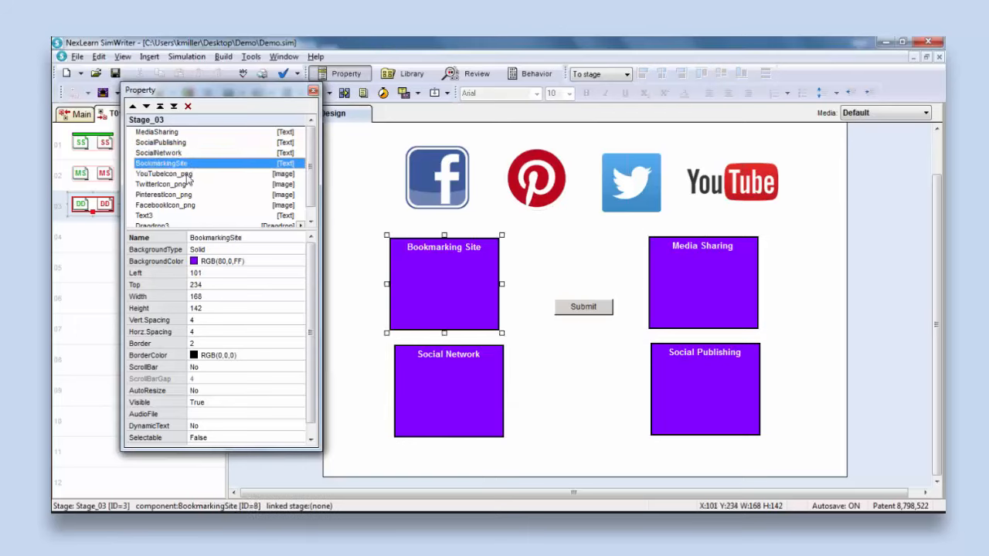
- Enlarge the drag-and-drop question's Submit button to about 94 by 32 and shift it to about Left 344, Top 322
left_click(572, 311)
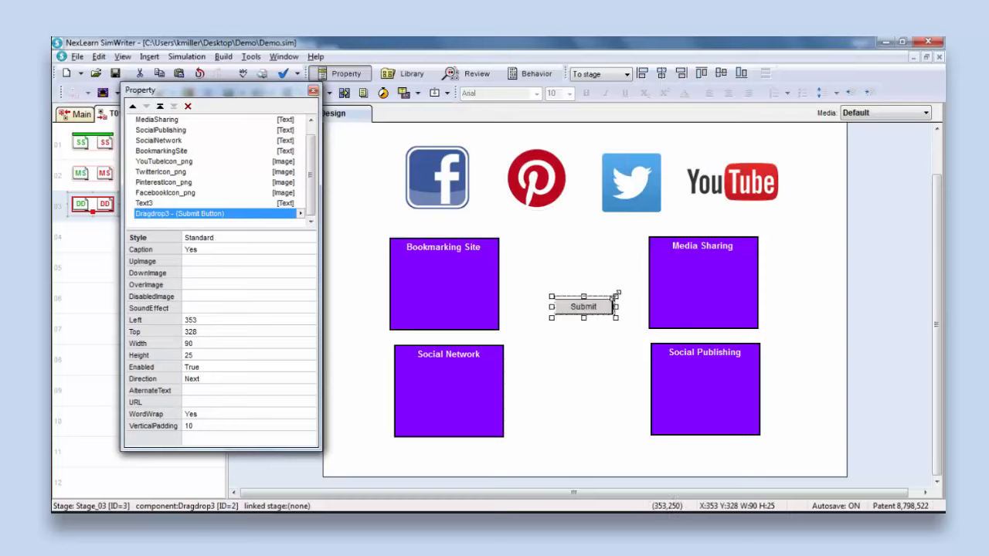
left_click_drag(616, 294, 619, 291)
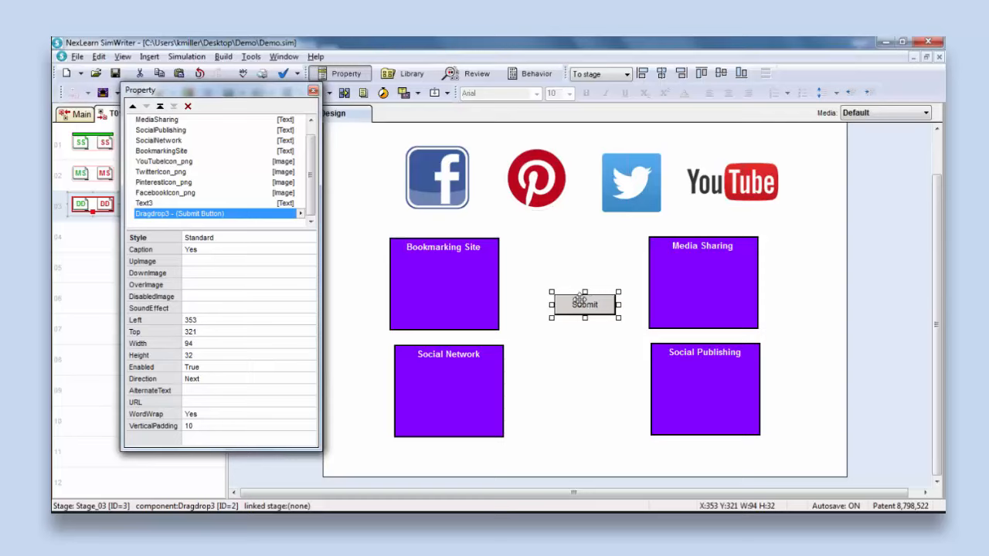
left_click(313, 90)
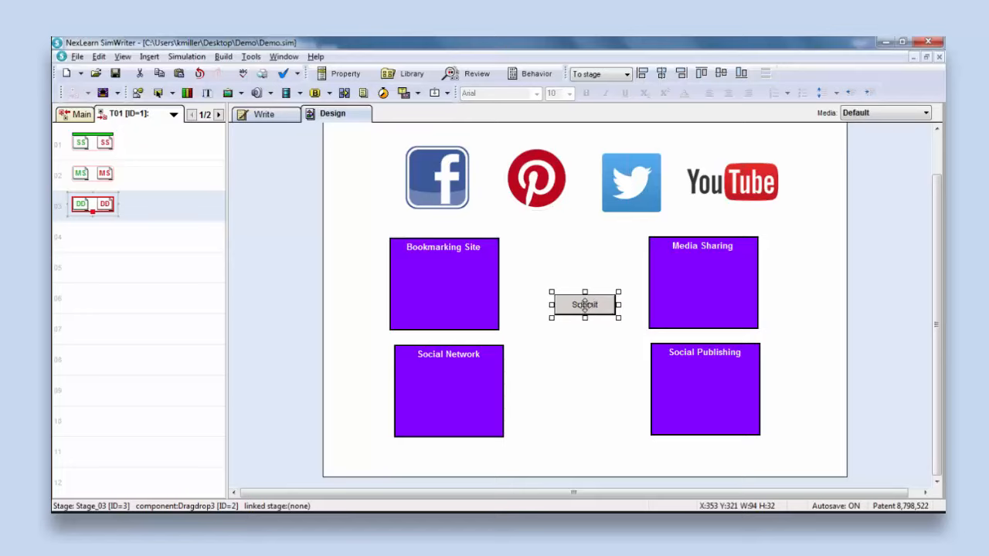
left_click_drag(588, 309, 580, 310)
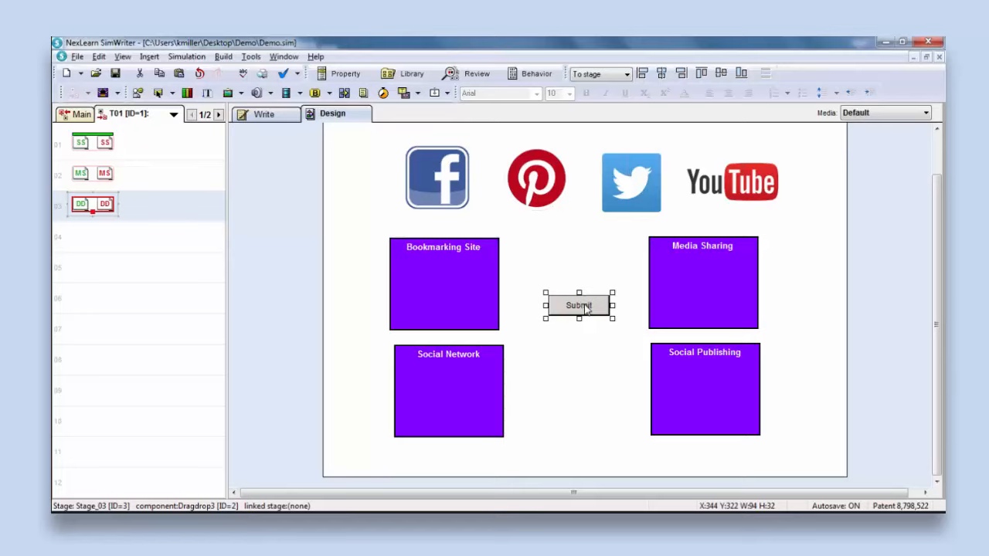
right_click(576, 309)
left_click(575, 309)
- On the hashtags multiple-select stage, enlarge the Submit button to about 100 by 33 and inspect its properties
left_click(92, 172)
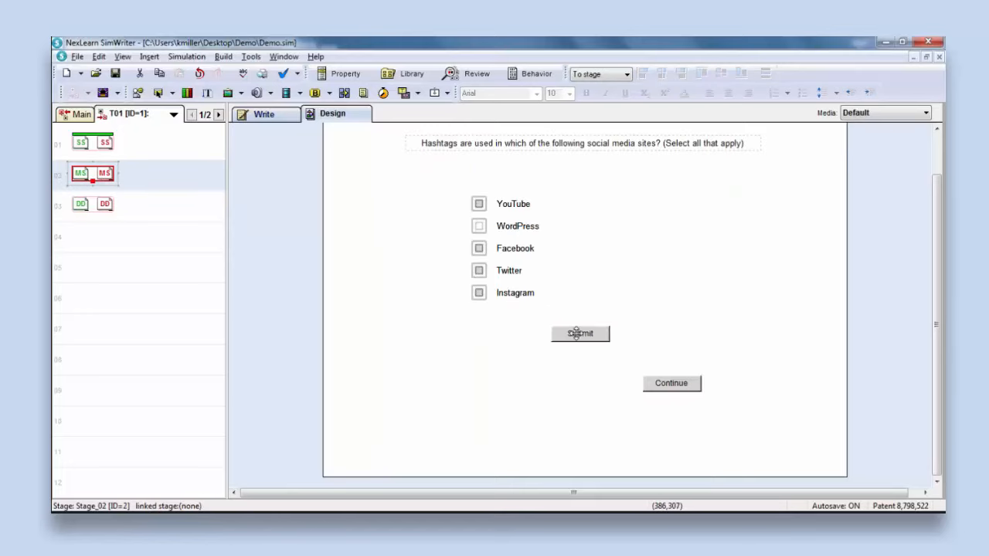
left_click(576, 333)
left_click(671, 383)
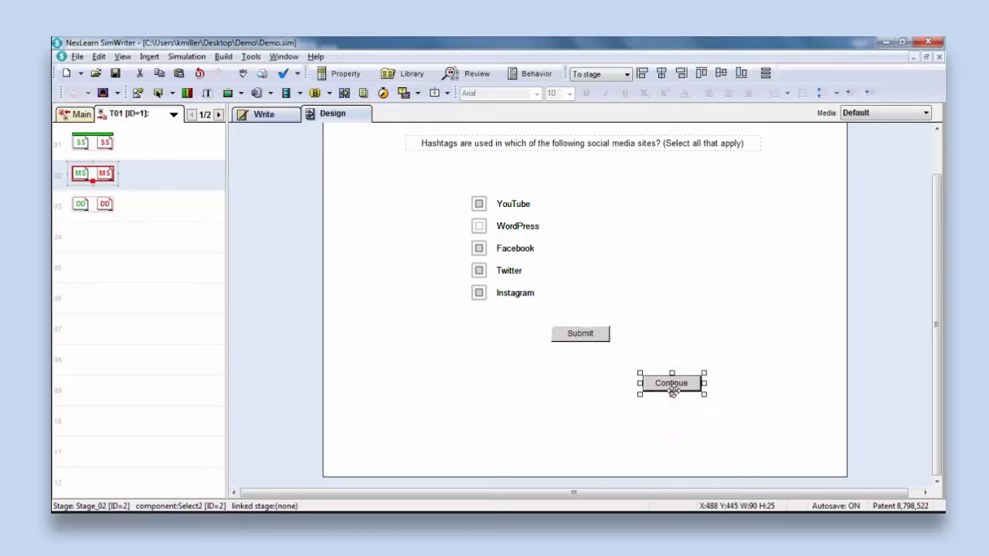
left_click(589, 333)
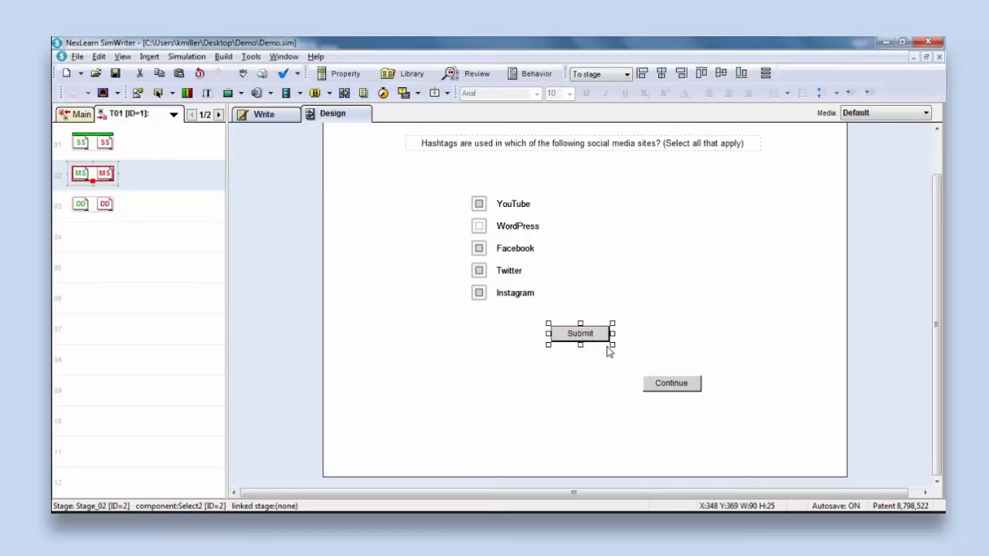
left_click_drag(610, 346, 619, 351)
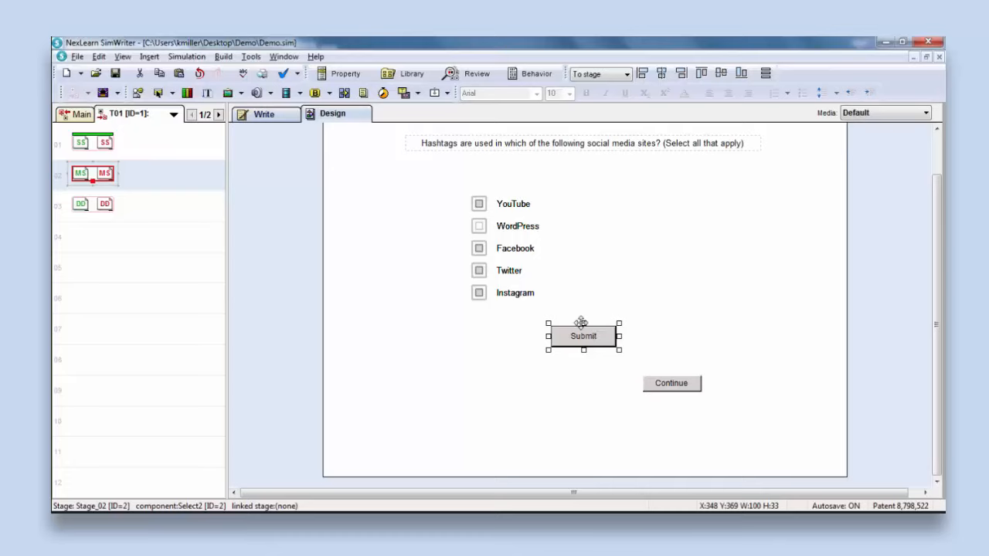
left_click(340, 75)
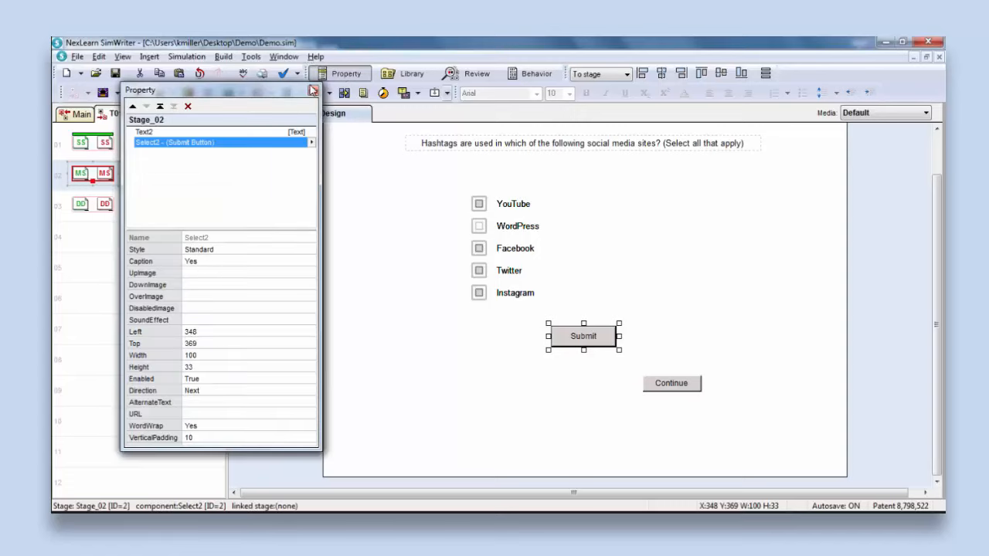
left_click(313, 91)
left_click(671, 384)
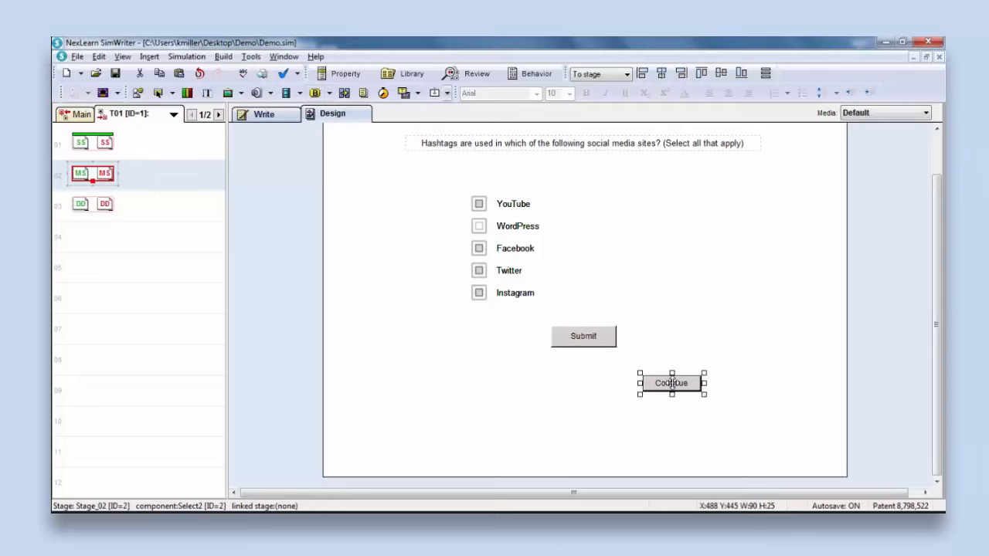
- Return to the drag-and-drop stage and move its Submit button to about Left 334, Top 321
left_click(99, 204)
left_click(581, 305)
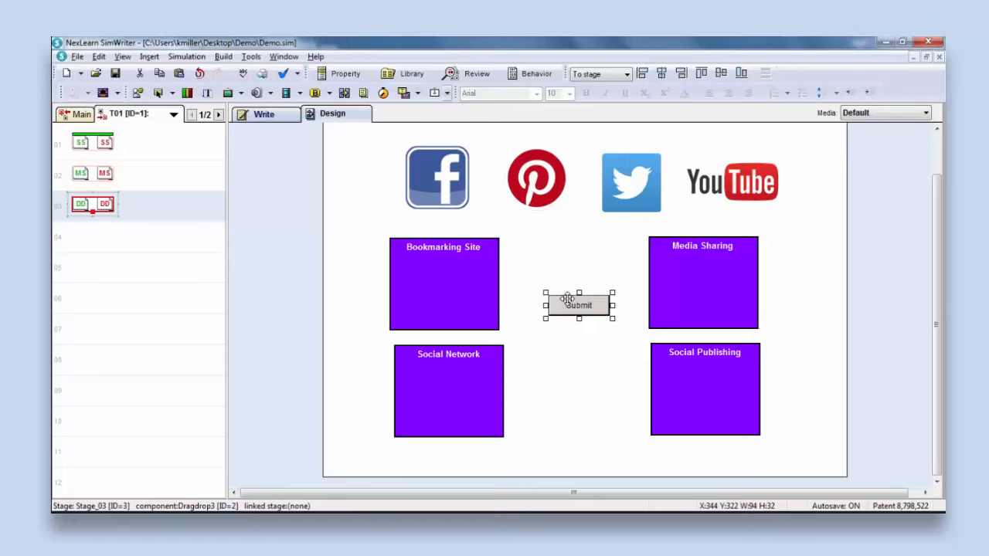
left_click_drag(567, 299, 561, 297)
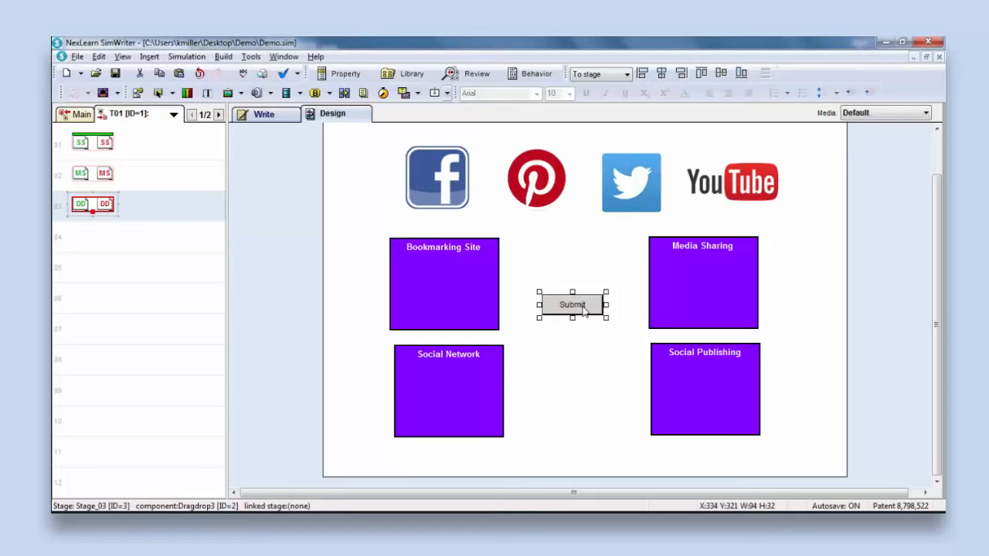
left_click(583, 276)
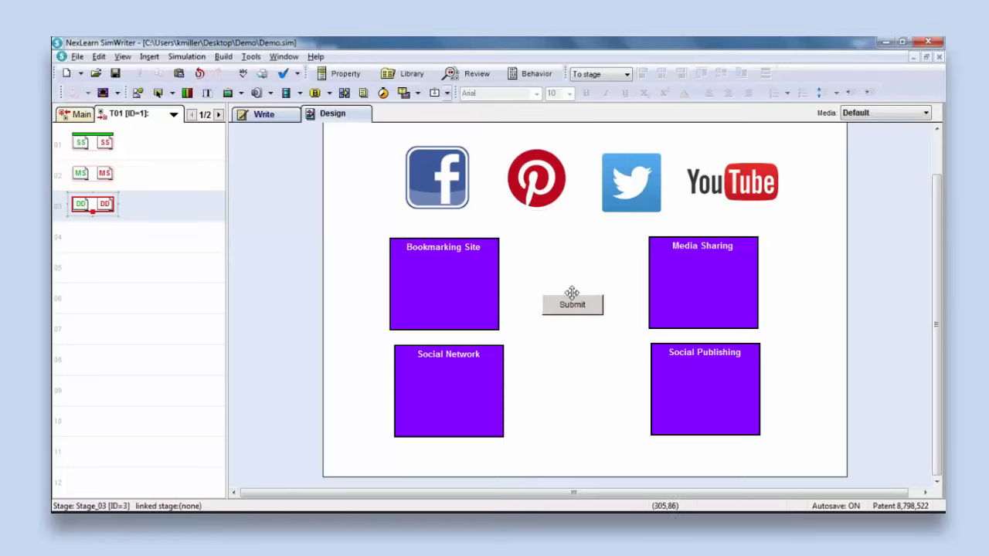
- Review the matching question's prompt, social media icons and four labelled drop target boxes
scroll(570, 259, "up", 2)
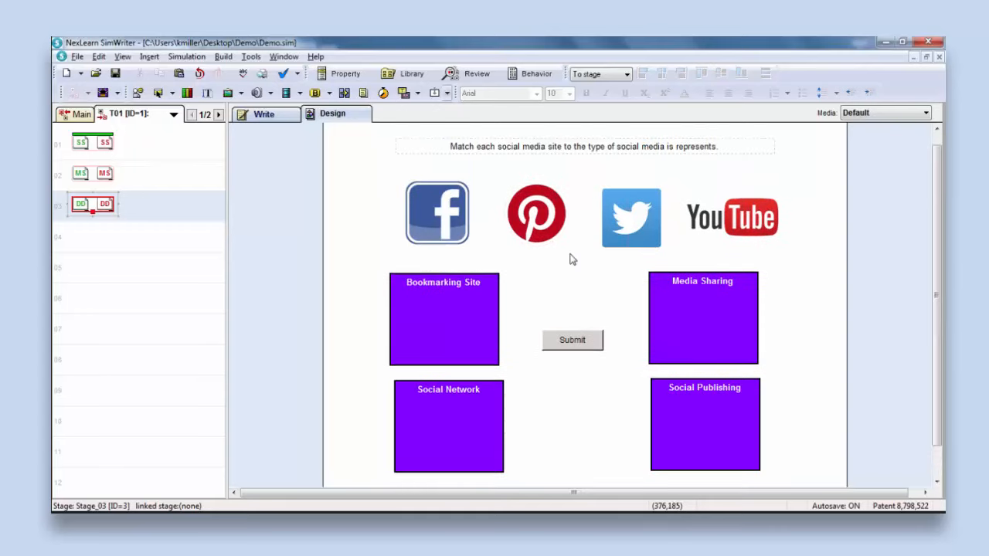
scroll(572, 260, "down", 1)
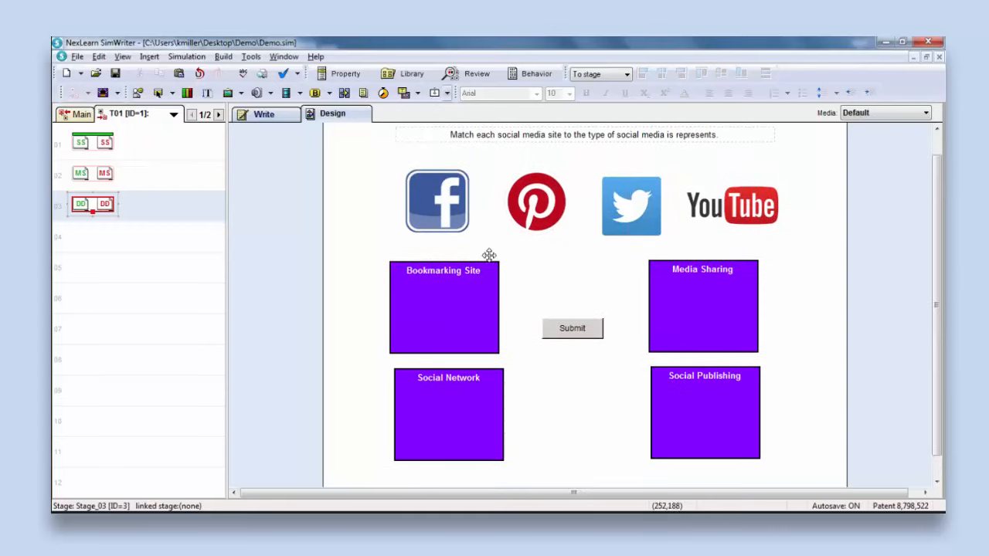
left_click(565, 202)
left_click(643, 207)
left_click(693, 294)
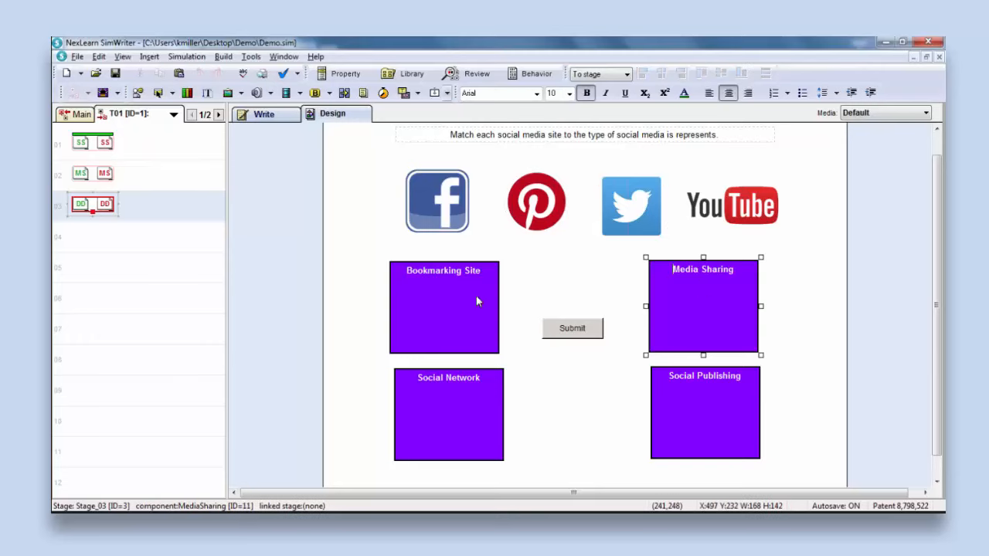
left_click(472, 340)
left_click(467, 404)
left_click(684, 408)
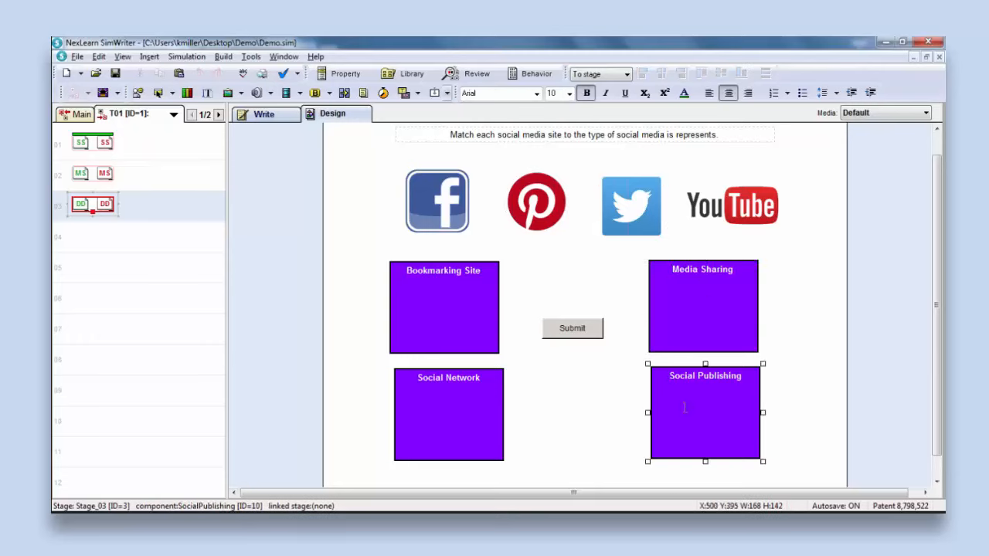
- In the question's Write view, assign FacebookIcon_png as the first drag item with SocialNetwork as its drop target
left_click(264, 114)
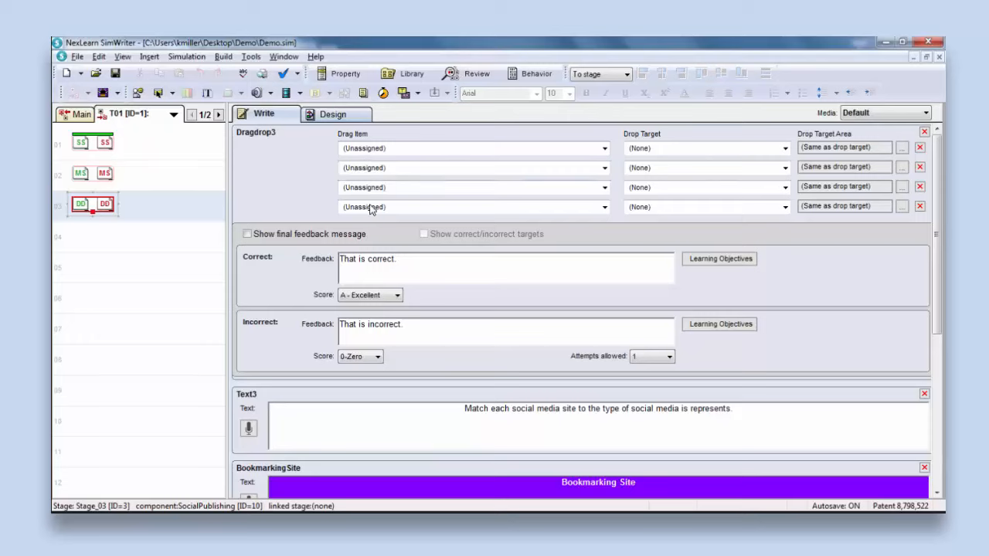
left_click(604, 150)
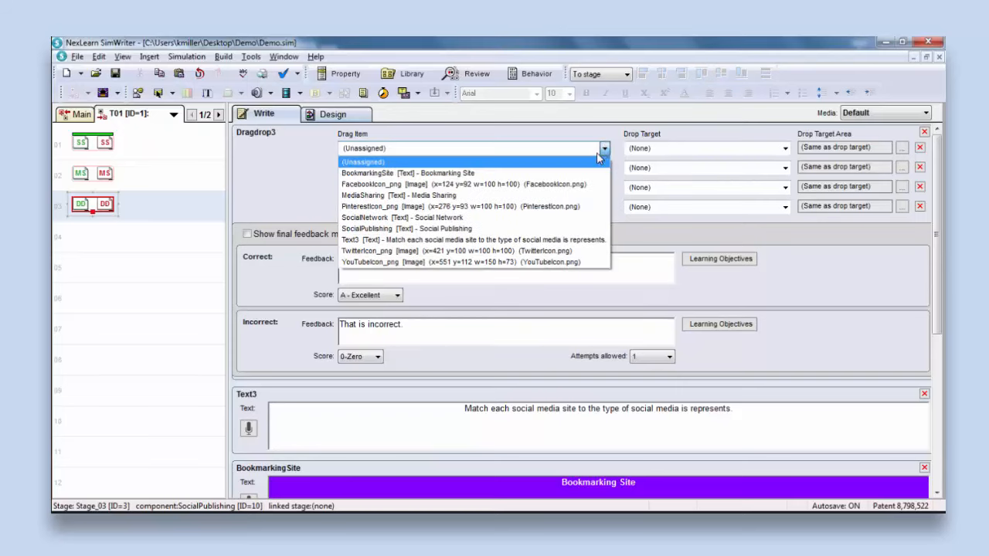
left_click(364, 185)
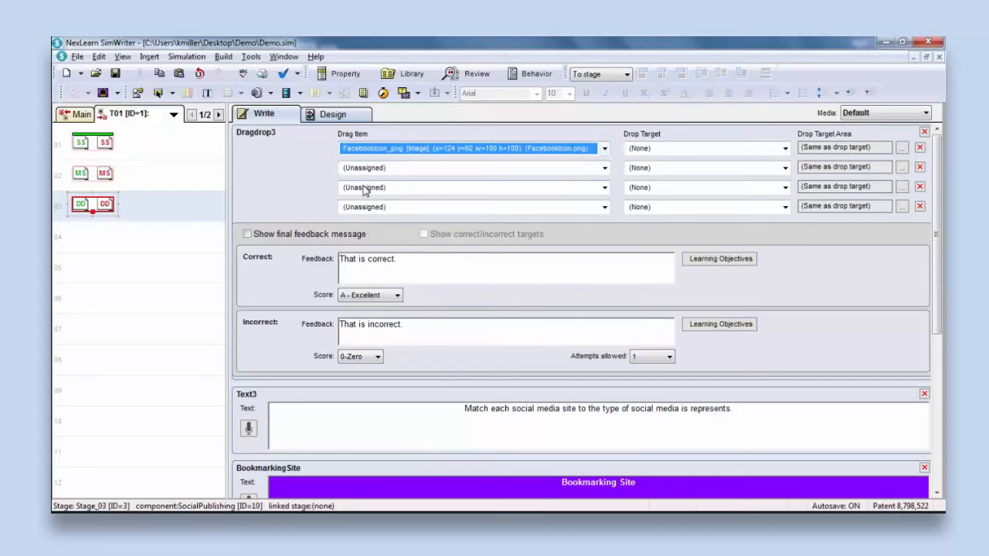
left_click(785, 148)
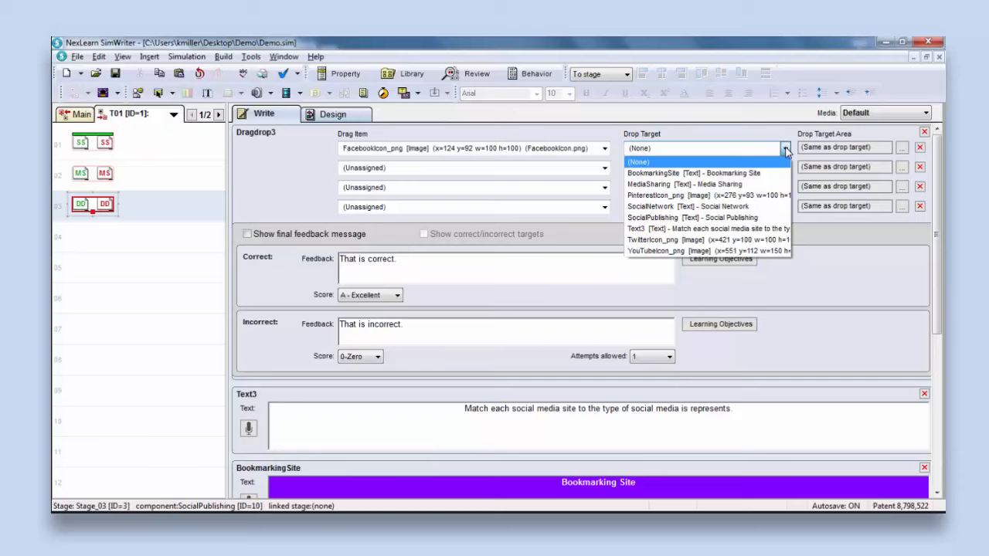
left_click(653, 208)
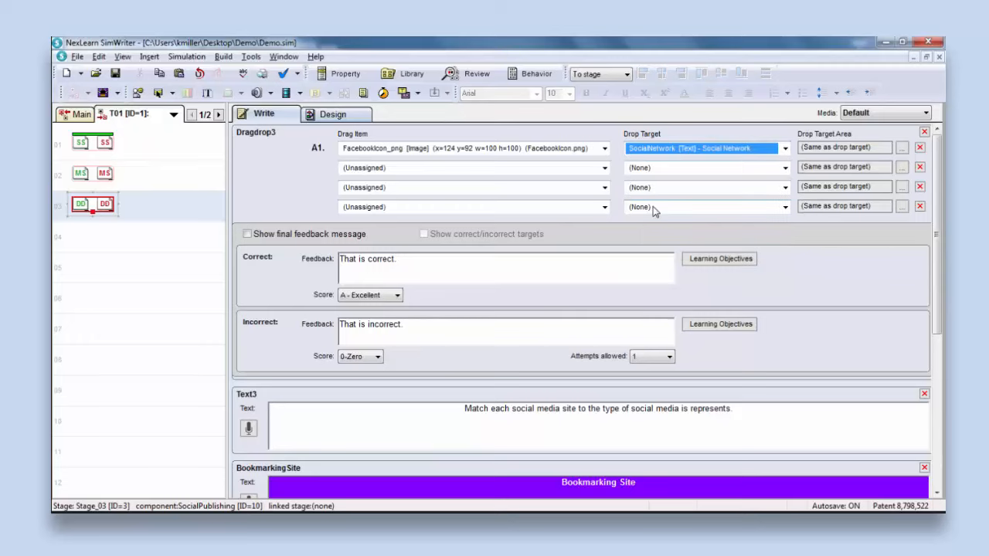
- Assign PinterestIcon_png as the second drag item with BookmarkingSite as its drop target
left_click(605, 171)
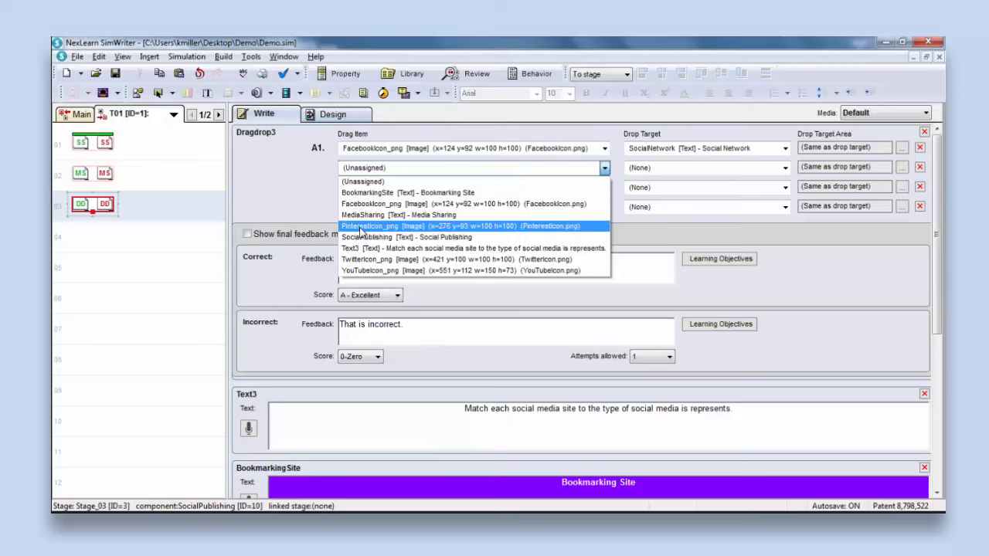
left_click(360, 227)
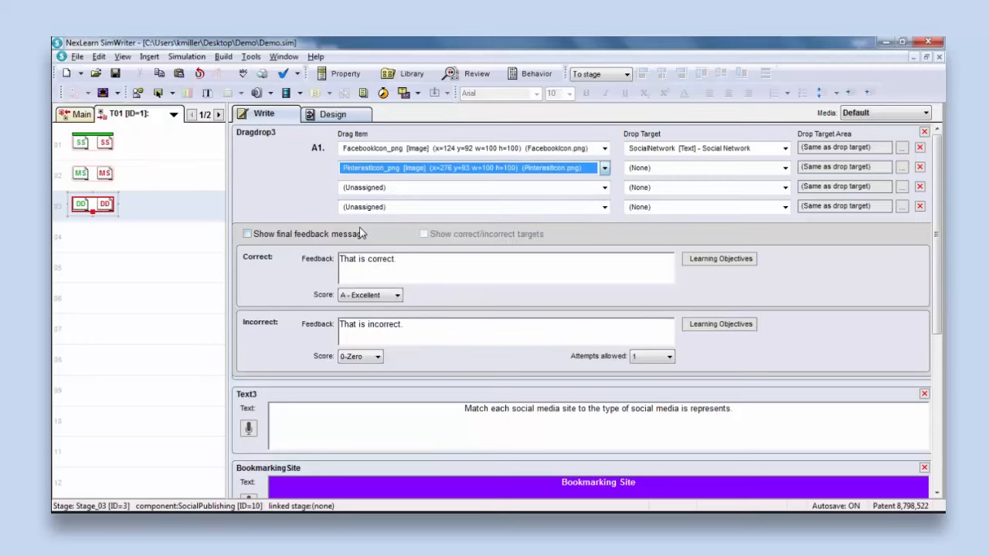
left_click(785, 170)
left_click(686, 190)
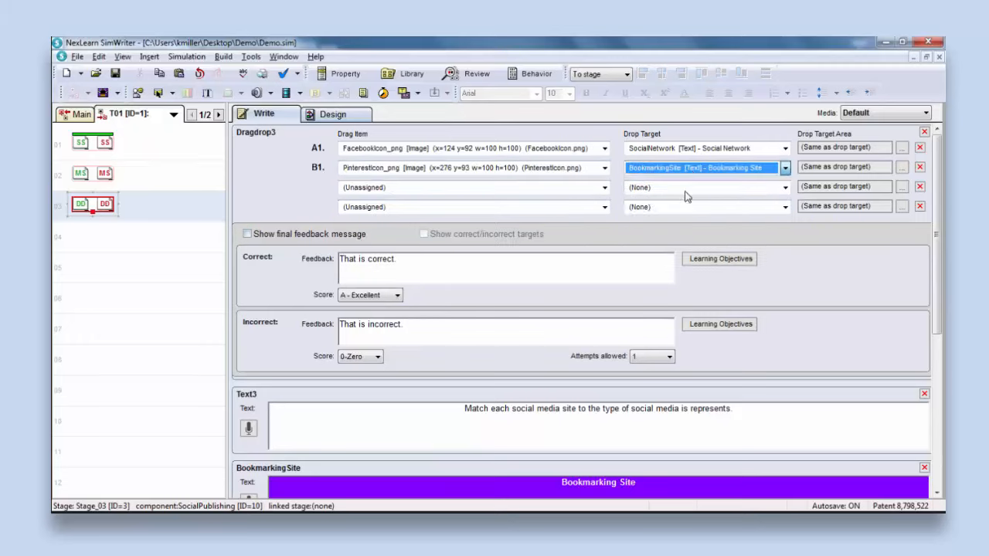
- Assign TwitterIcon_png as the third drag item with SocialPublishing as its drop target
left_click(605, 187)
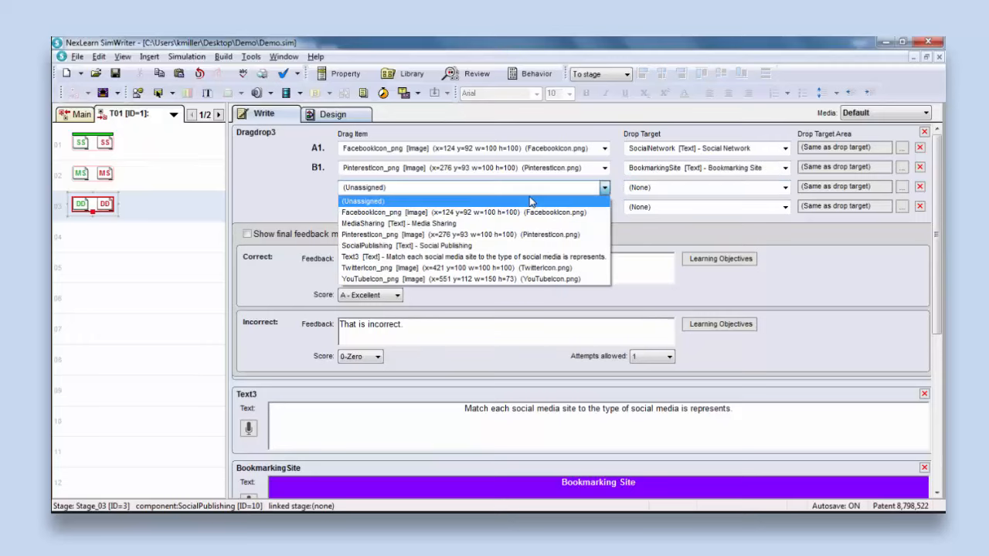
left_click(495, 267)
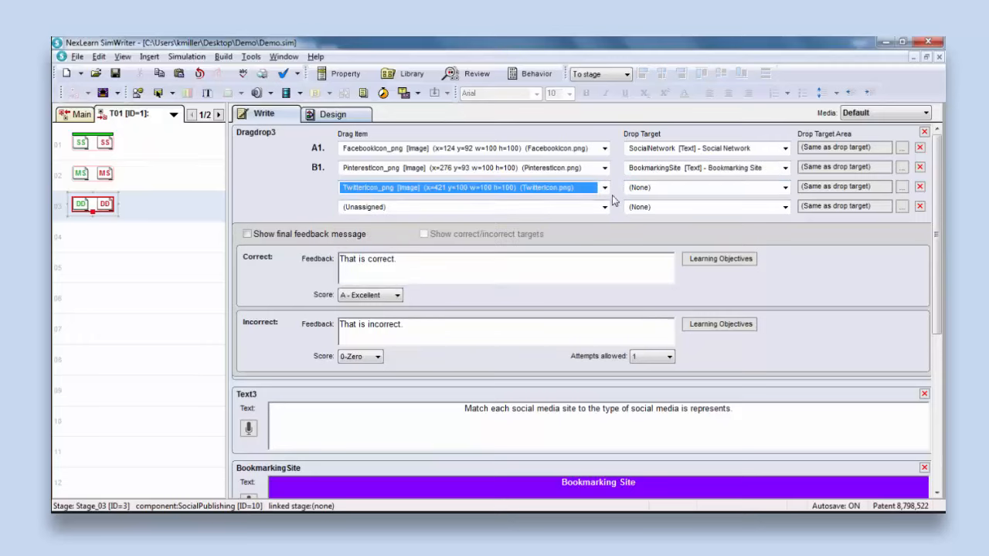
left_click(785, 187)
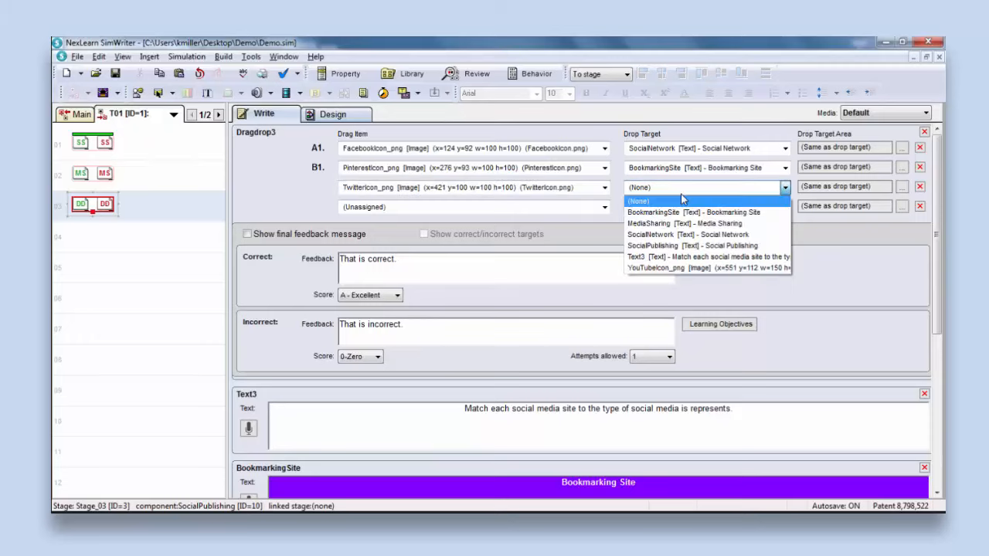
left_click(649, 245)
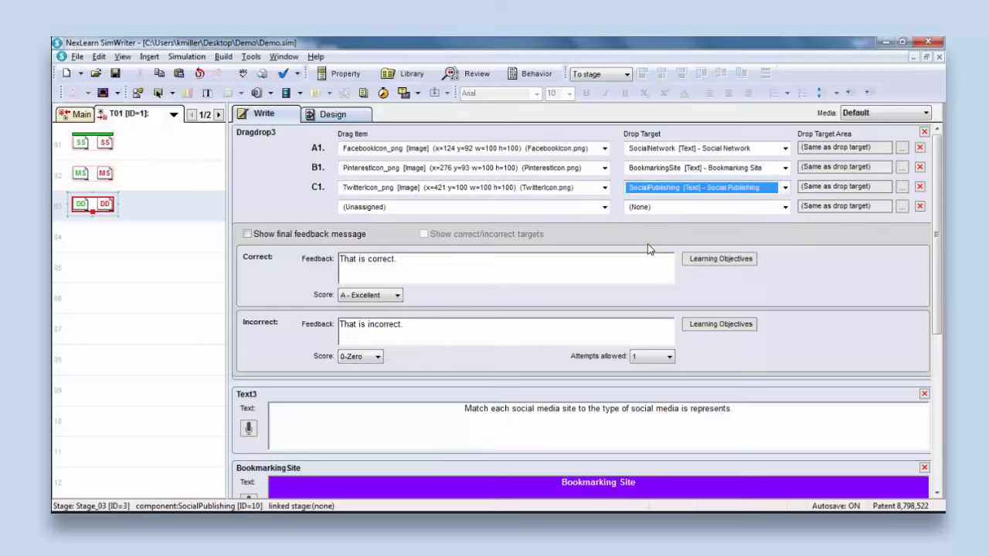
- Assign YouTubeIcon_png as the fourth drag item with MediaSharing as its drop target
left_click(605, 207)
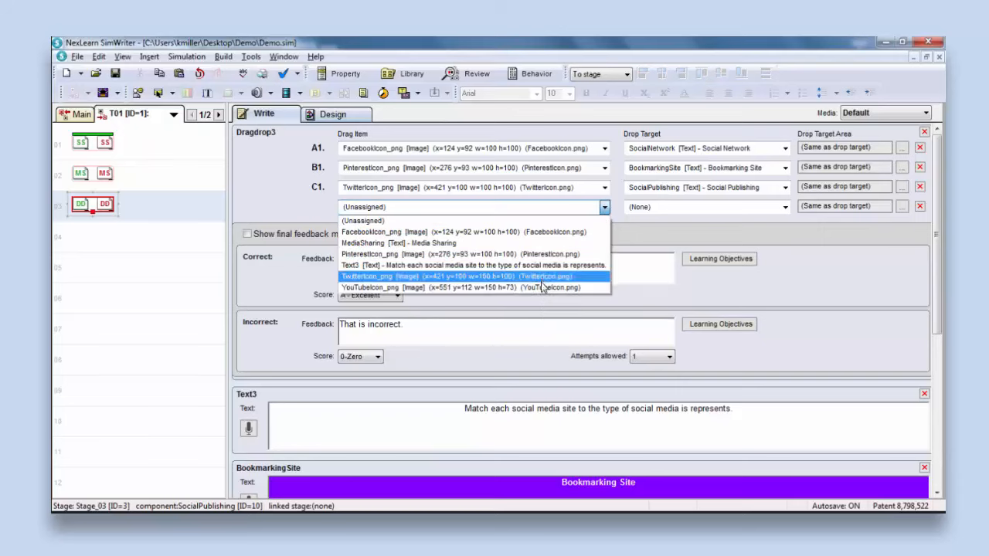
left_click(541, 289)
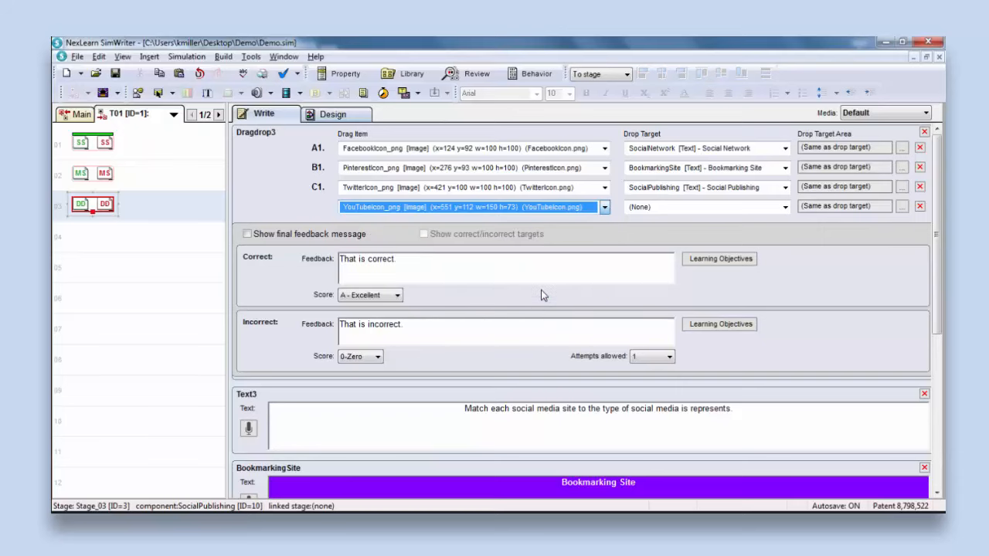
left_click(785, 207)
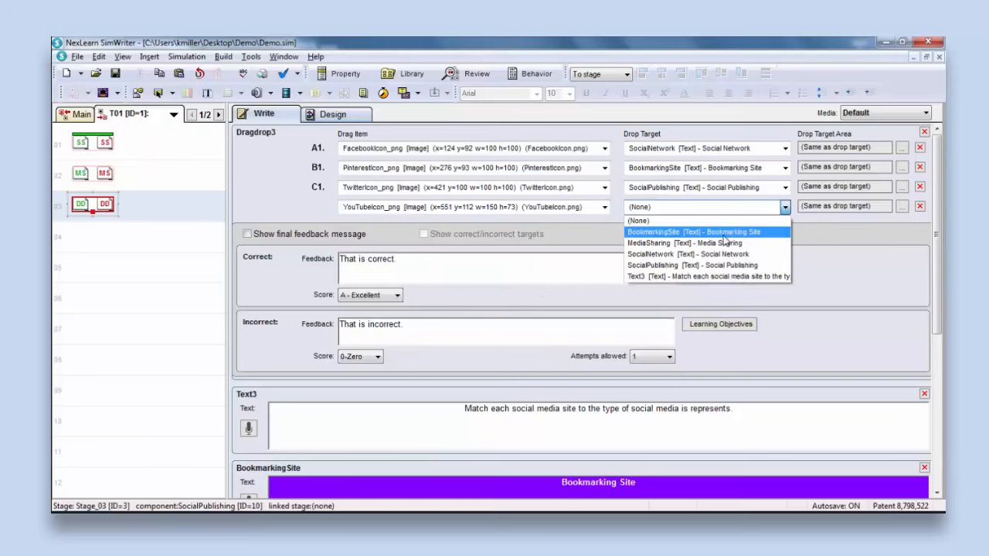
left_click(679, 244)
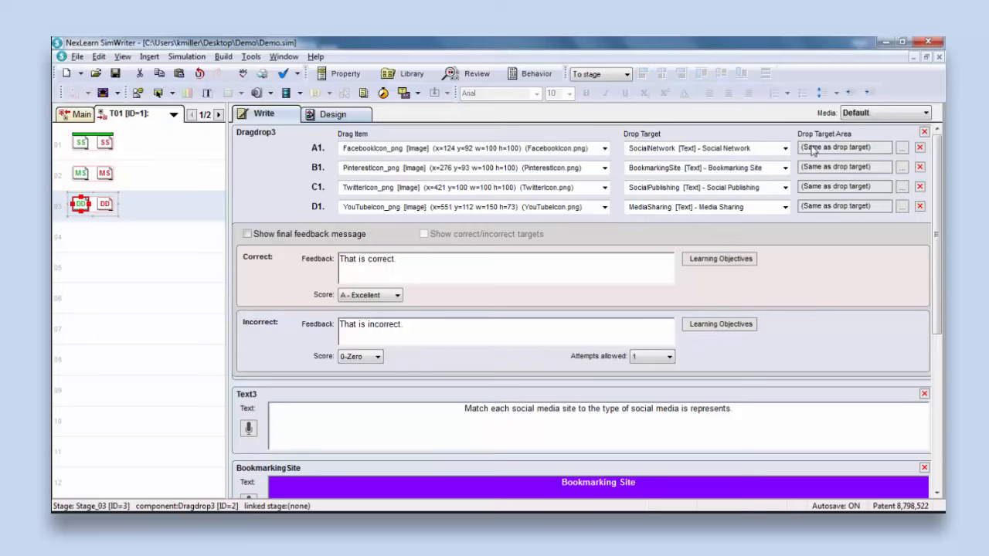
- Review in Design view how the social media icons are linked to their drop target boxes, including the Facebook icon
left_click(338, 114)
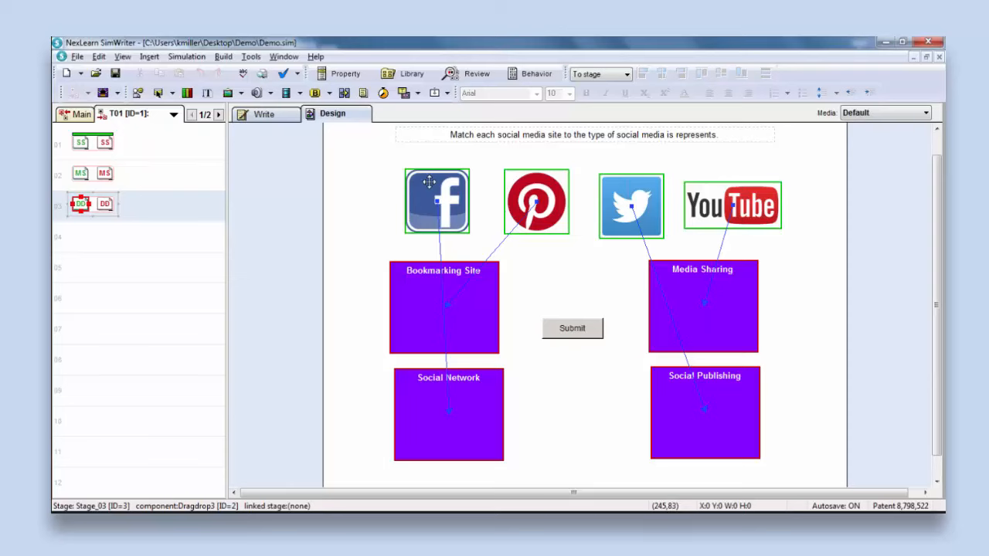
left_click(264, 115)
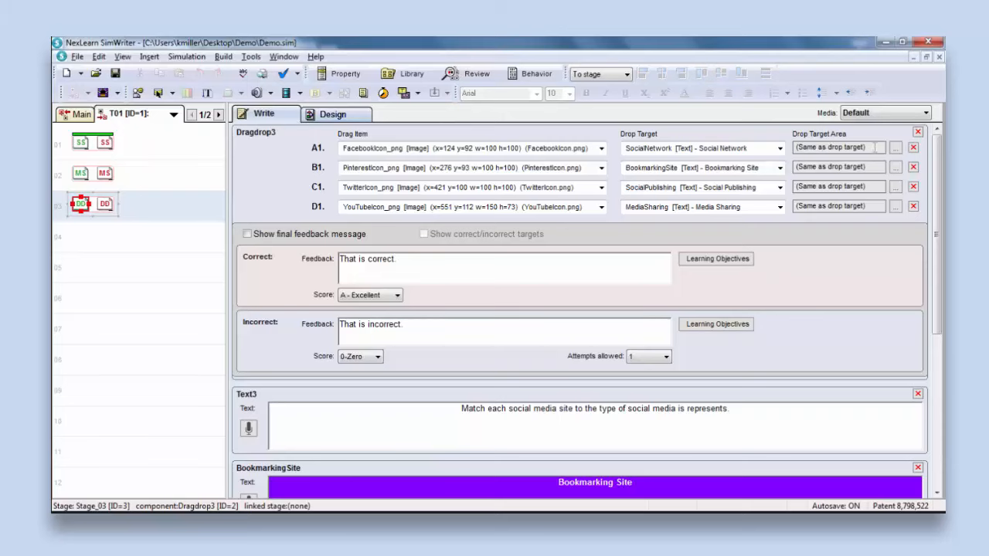
left_click(333, 115)
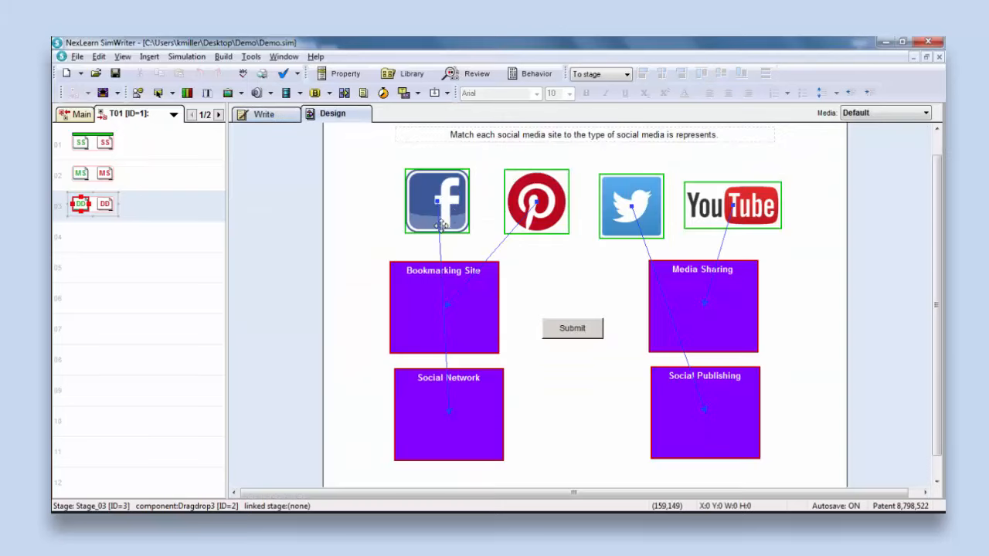
left_click(453, 202)
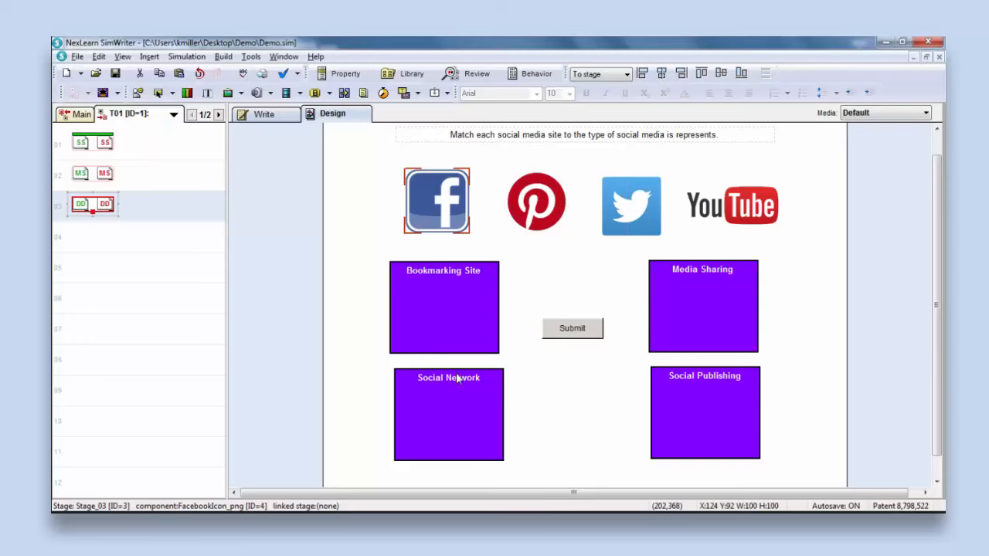
- Try custom padding for the SocialNetwork drop target area, and set it back to Same as drop target
left_click(281, 120)
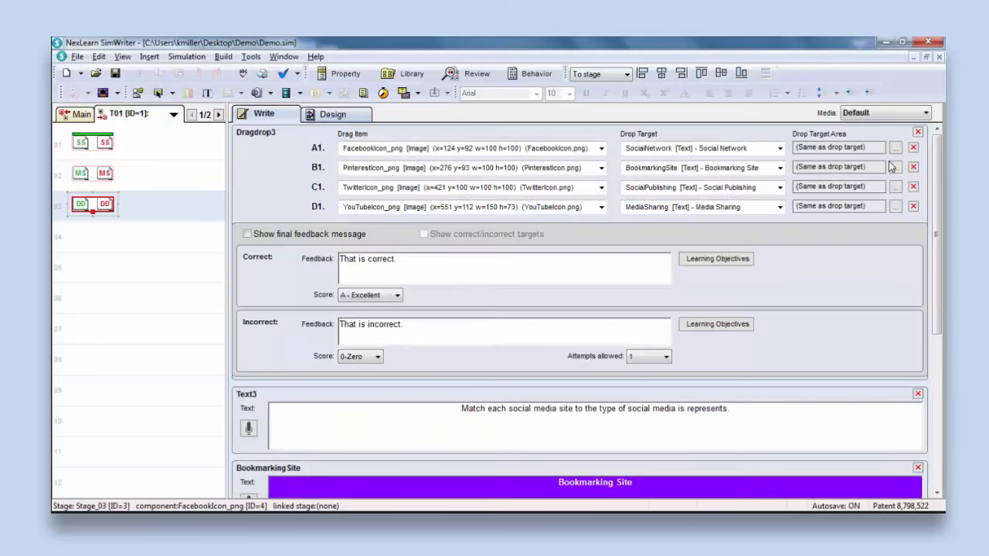
left_click(894, 150)
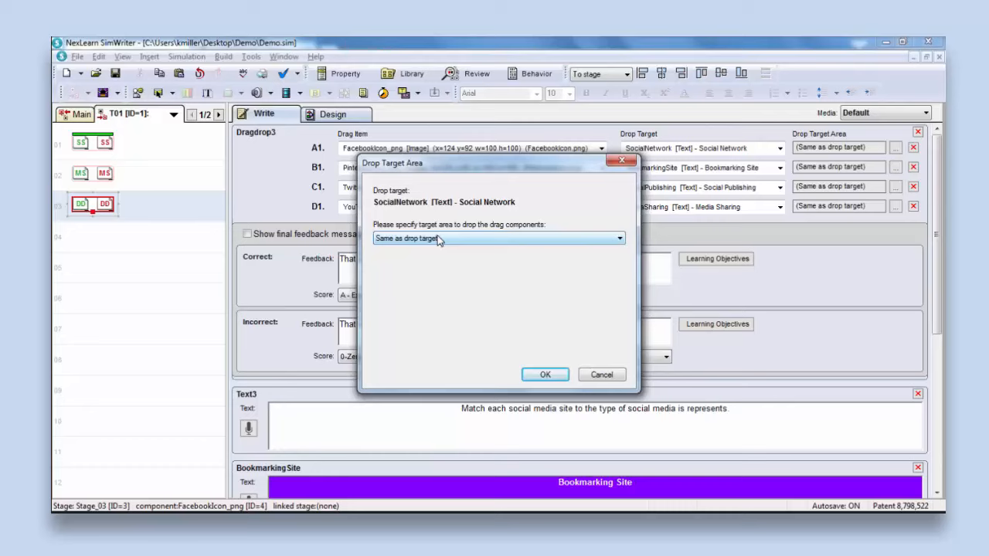
left_click(438, 240)
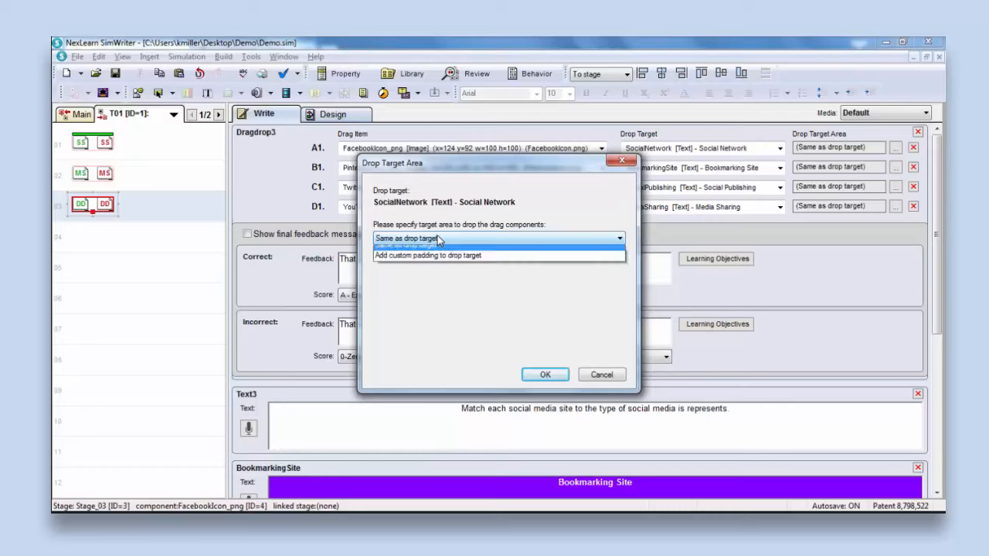
left_click(426, 262)
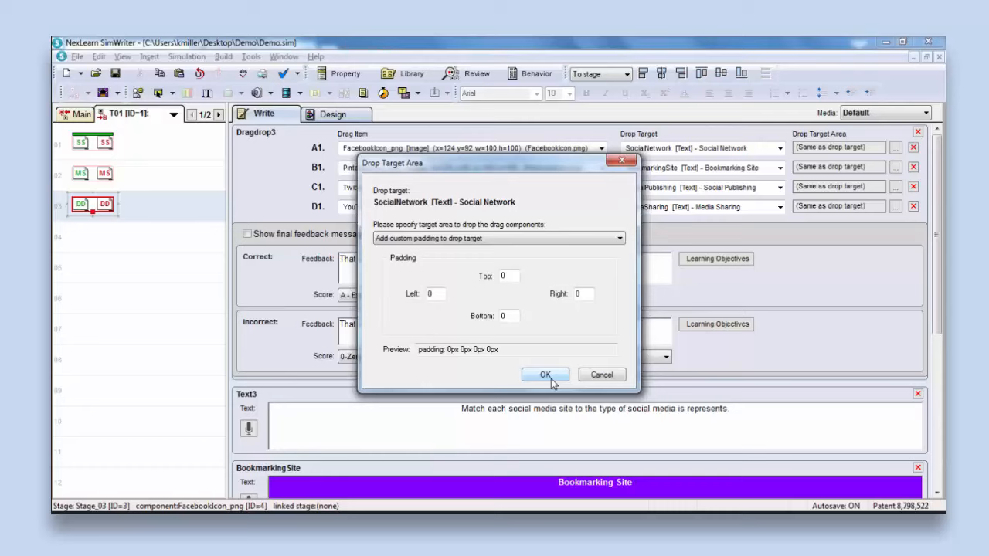
left_click(531, 239)
left_click(530, 246)
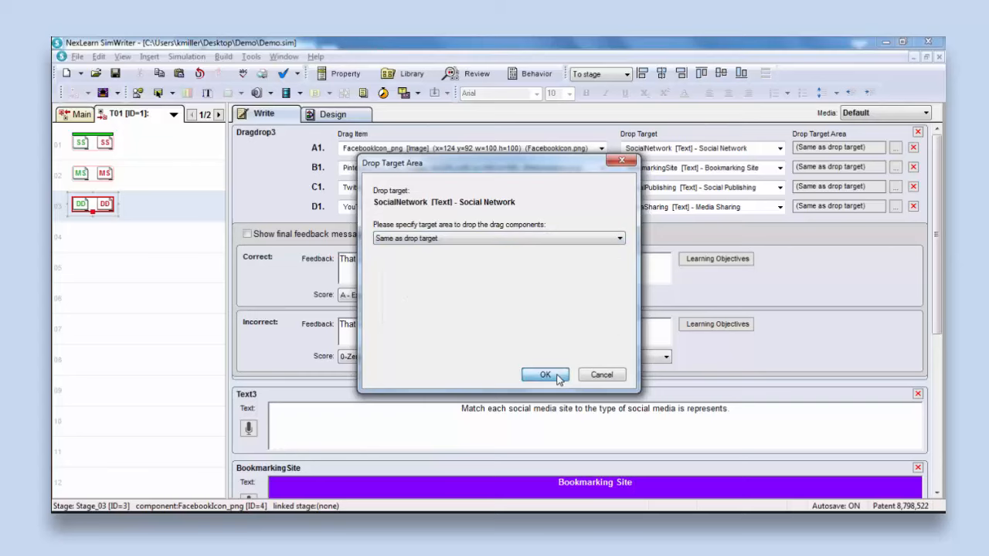
left_click(545, 375)
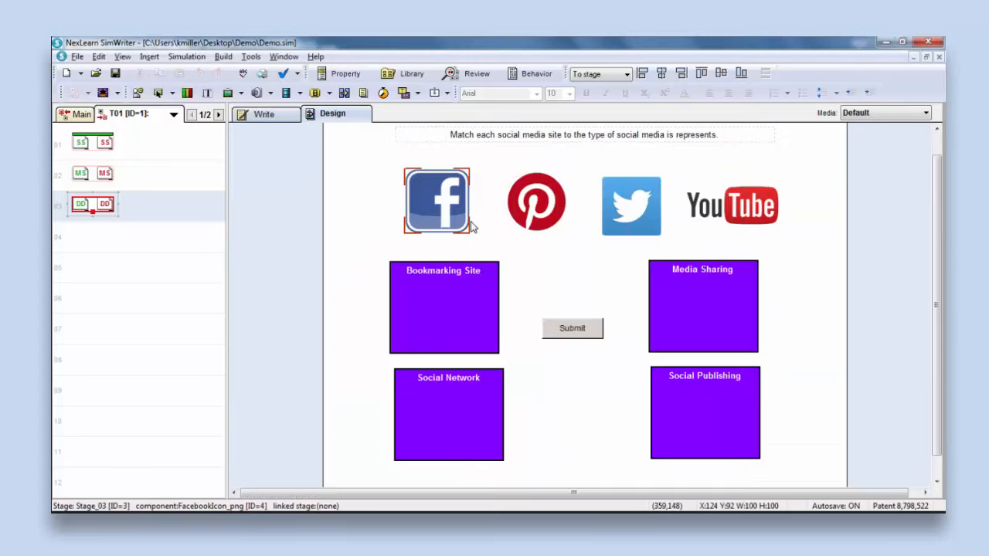
- Turn on the final feedback message in the question's Write view and return to the Design view
left_click(260, 114)
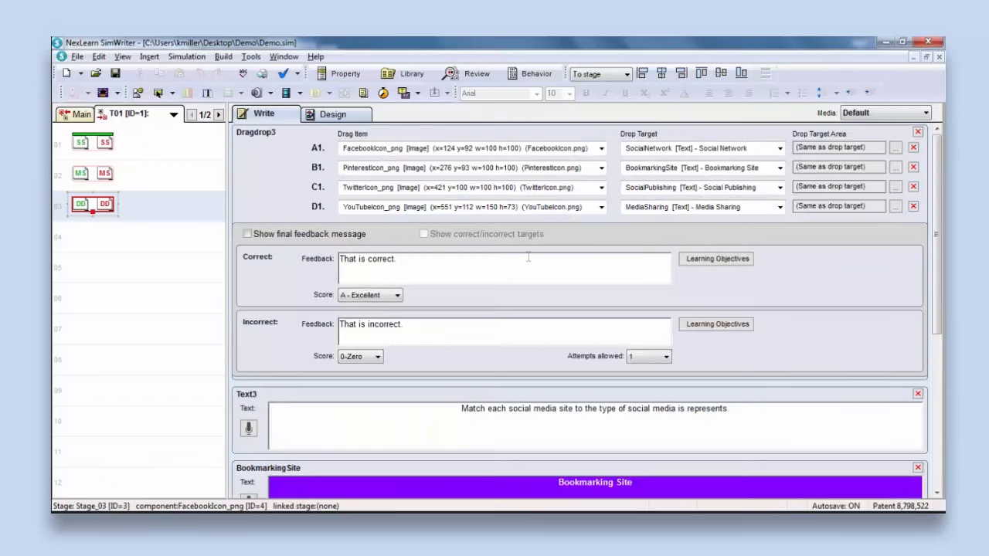
left_click(248, 233)
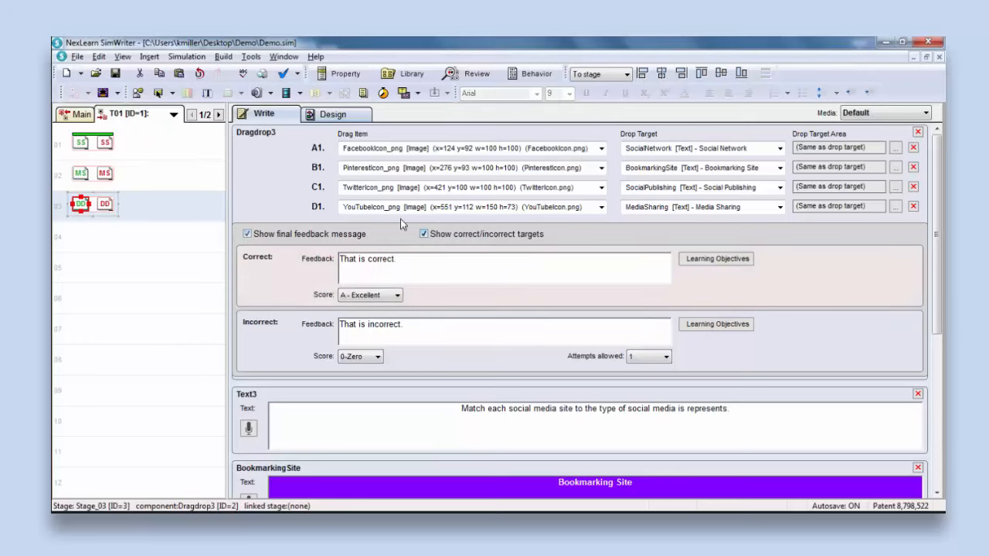
left_click(338, 115)
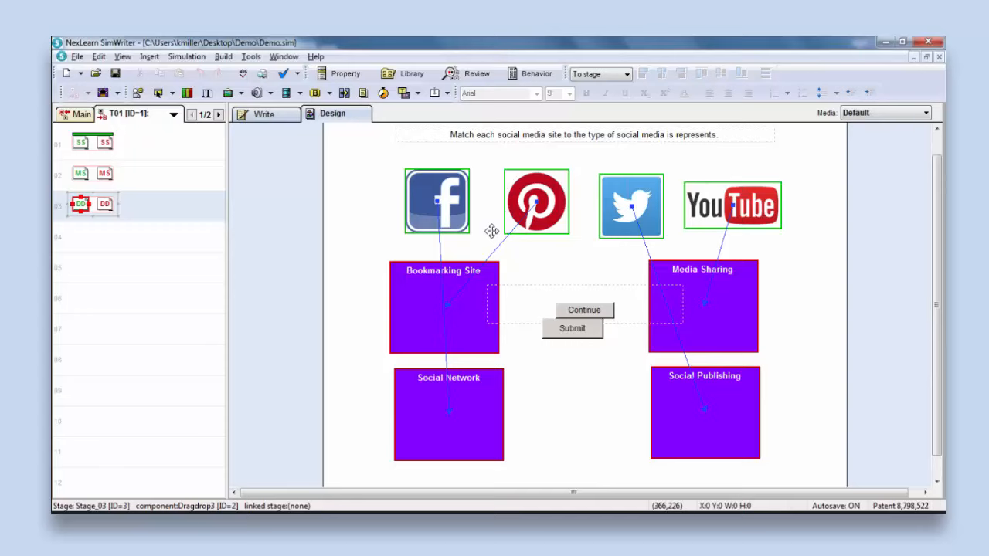
- Move the feedback message area down between the lower drop target boxes, to about Left 242, Top 528
left_click(583, 288)
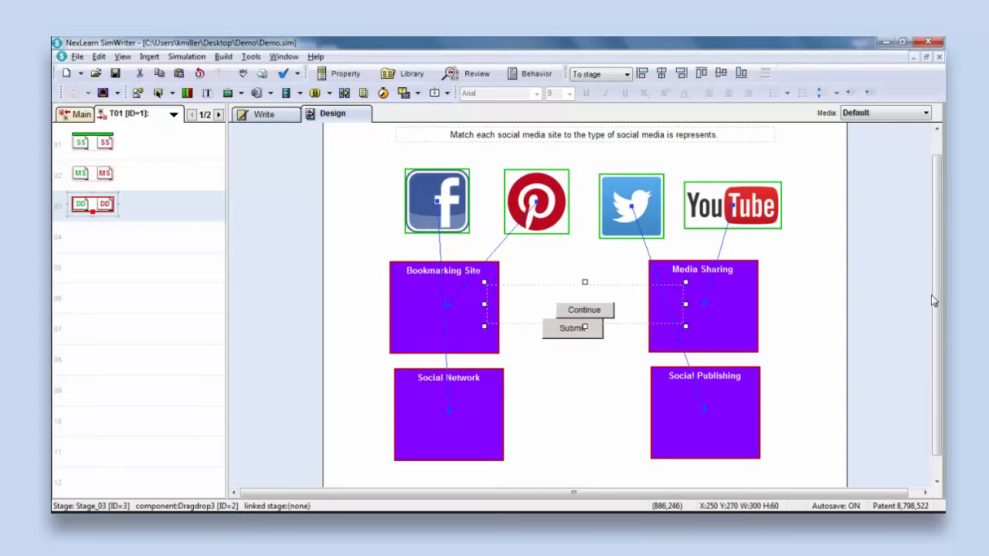
scroll(938, 324, "down", 1)
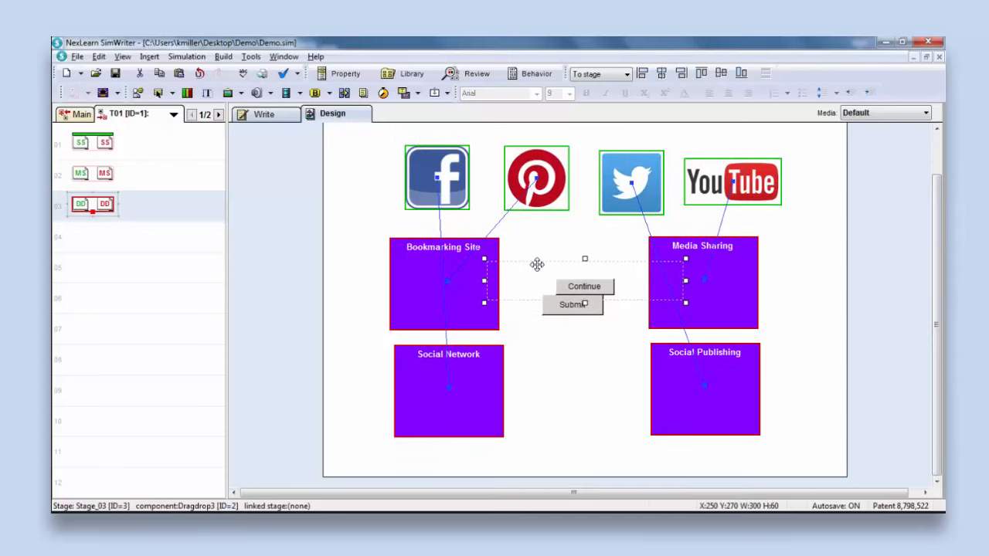
left_click_drag(536, 265, 530, 431)
left_click(627, 433)
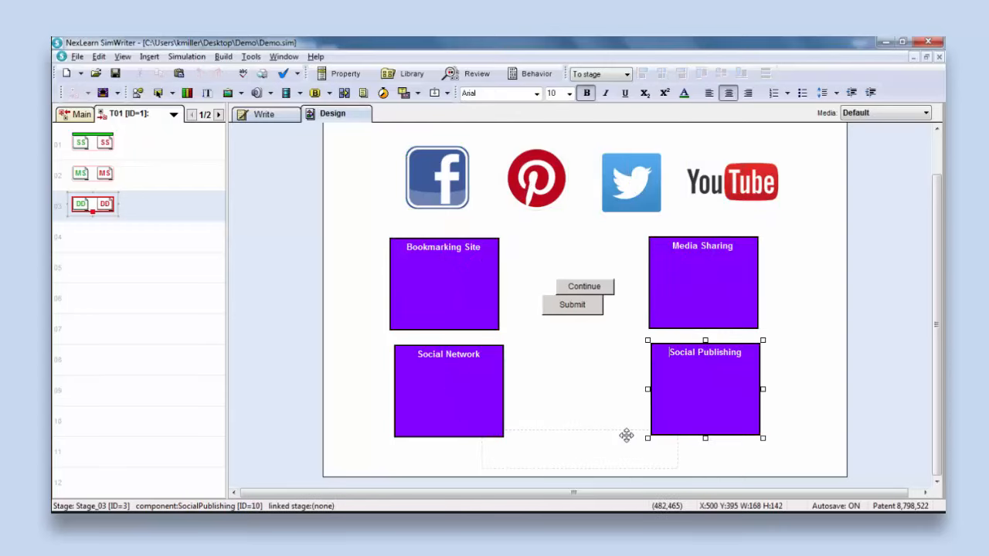
left_click(607, 435)
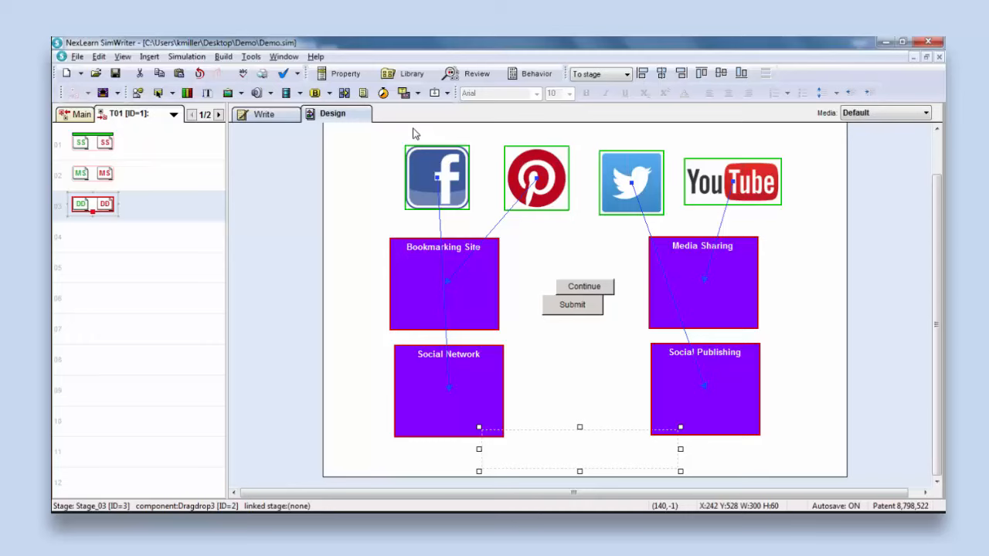
- Show the component properties and examine which parts of the Dragdrop3 question can be selected
left_click(360, 76)
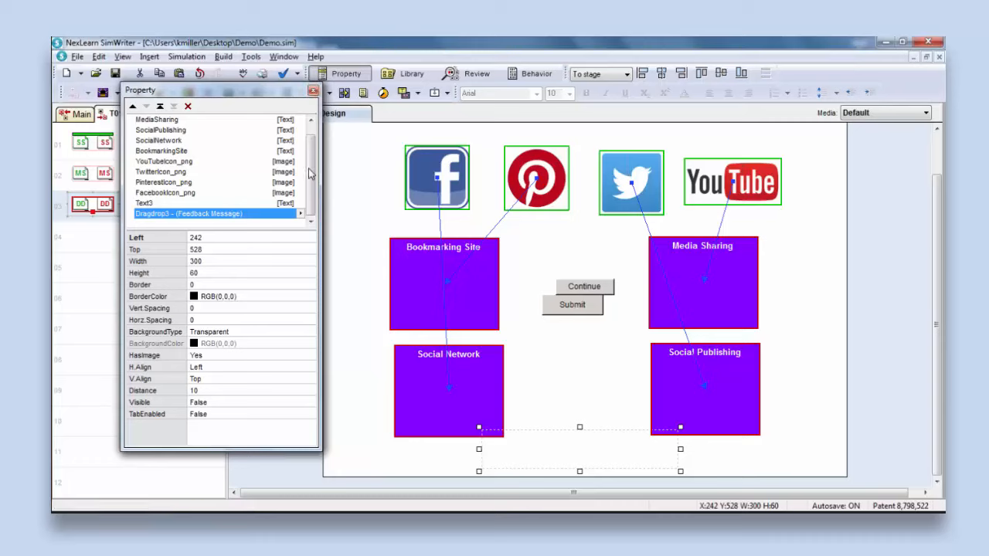
left_click_drag(311, 156, 317, 198)
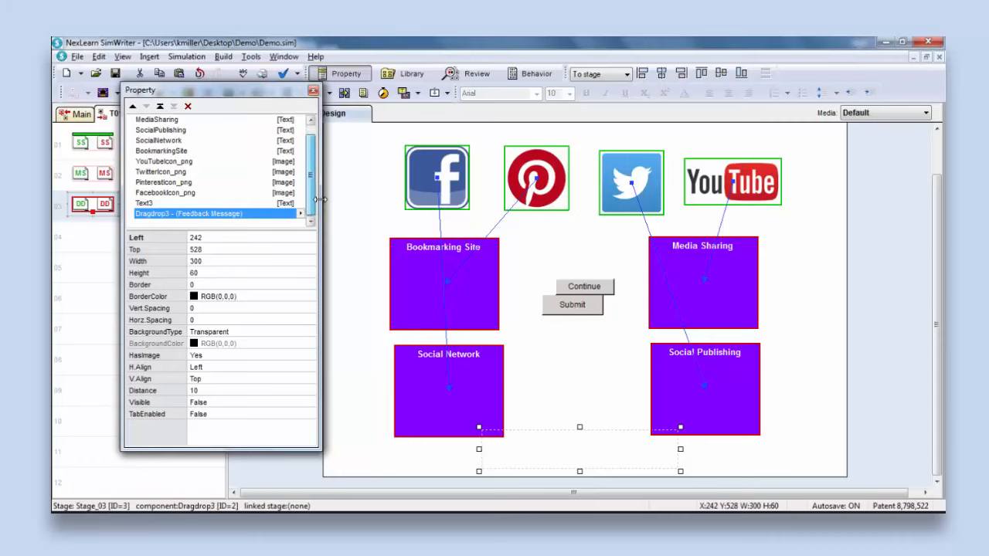
left_click(301, 216)
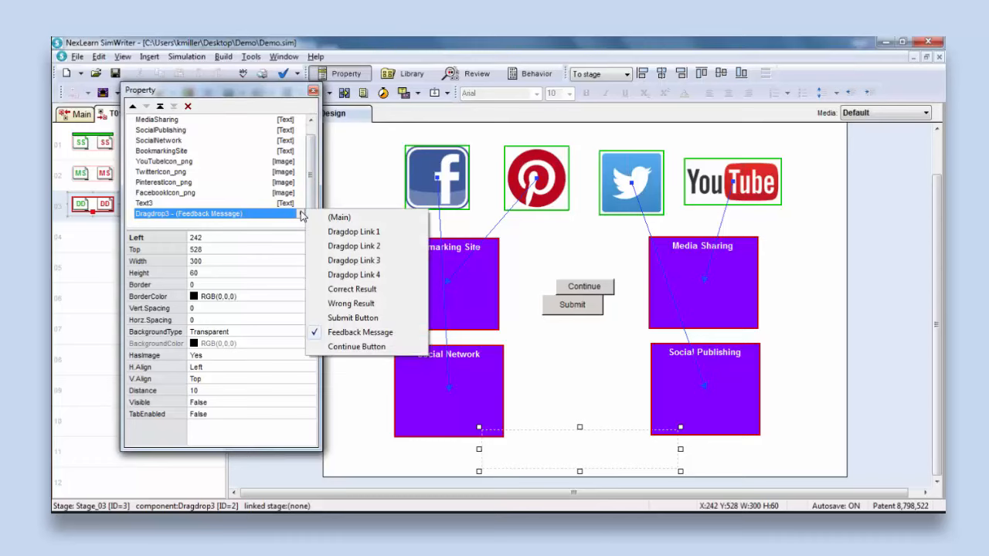
left_click(340, 194)
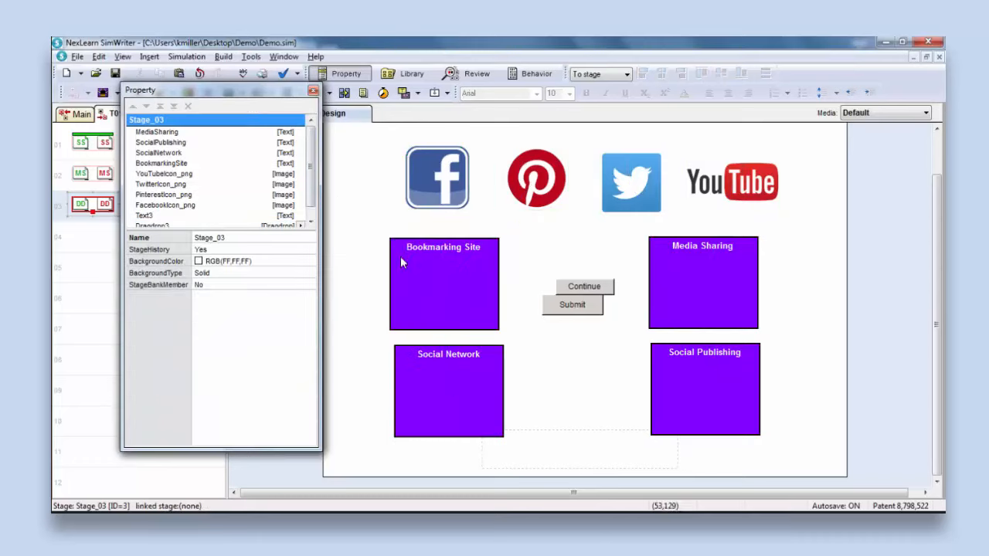
- Move the feedback message area up to about Top 489 and place the Continue button beneath it at about Left 344, Top 557
left_click(553, 434)
left_click_drag(552, 432, 551, 409)
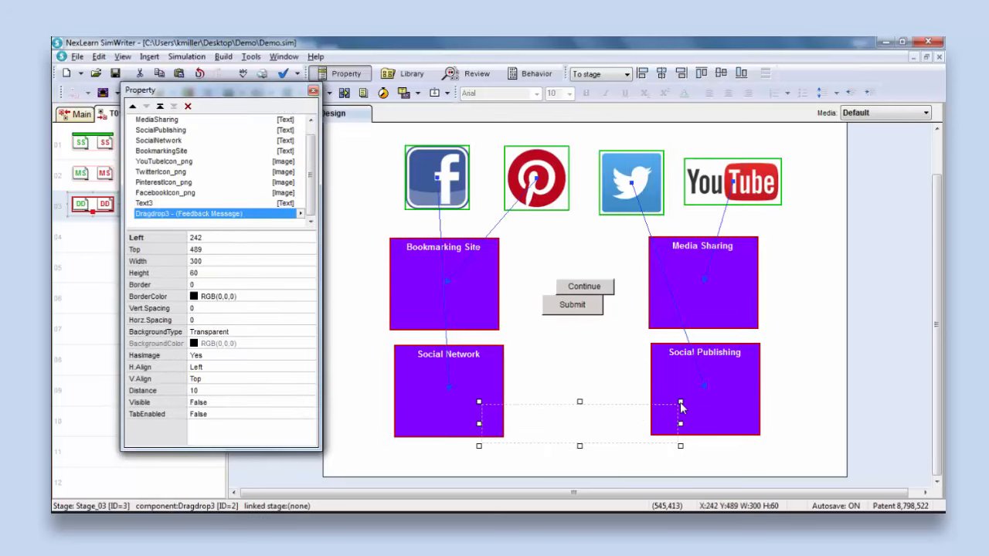
left_click_drag(577, 288, 573, 459)
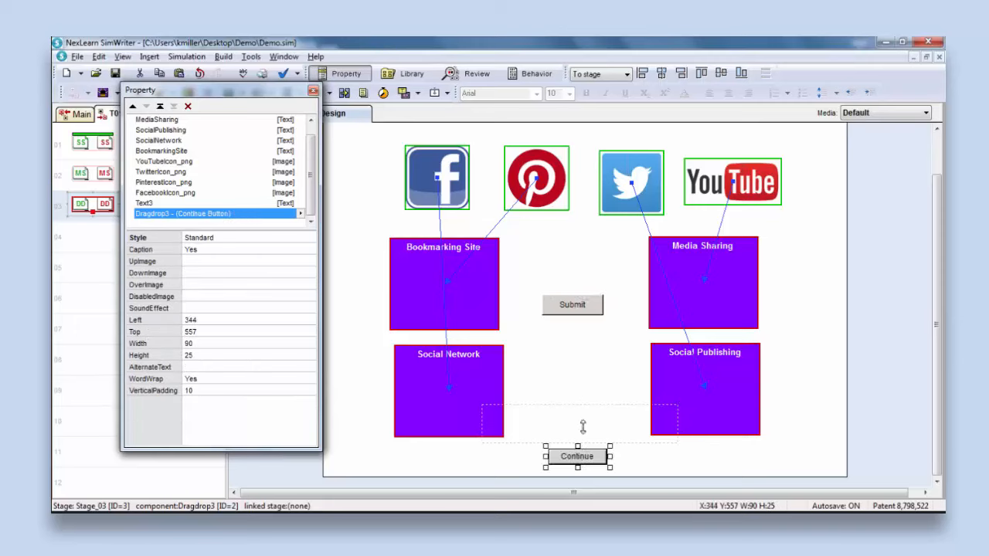
- Set the TargetArrangement of the main Dragdrop3 component to Stack - center and close its properties
left_click(545, 409)
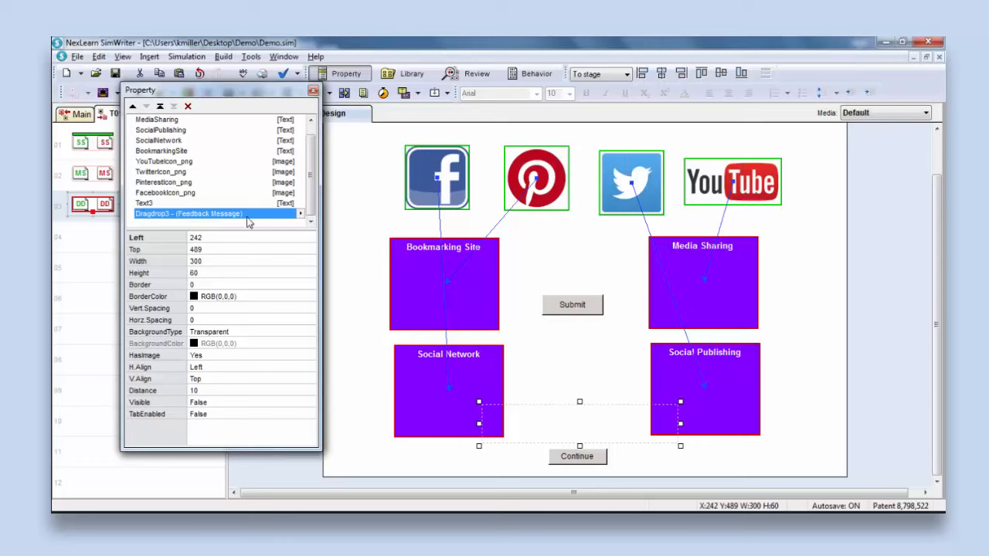
left_click(301, 218)
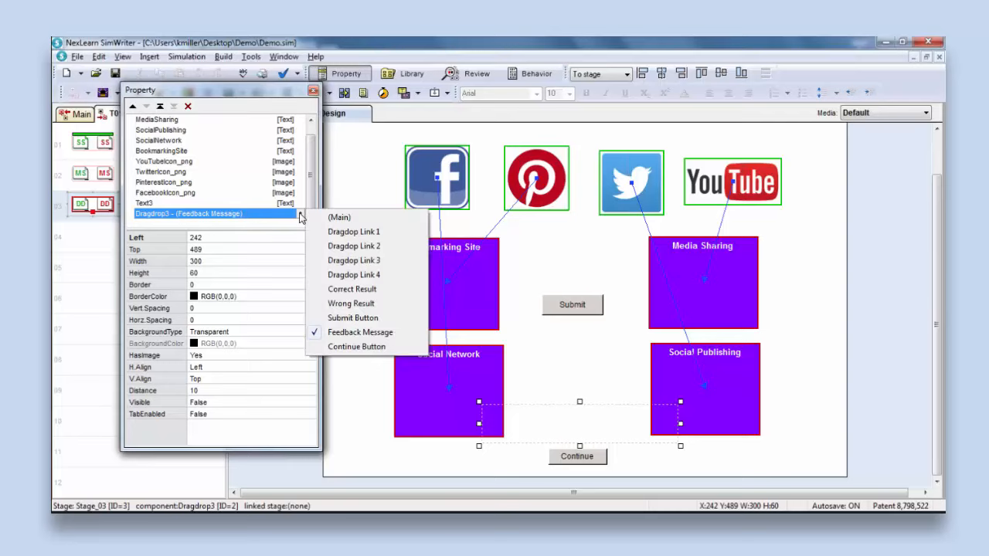
left_click(339, 218)
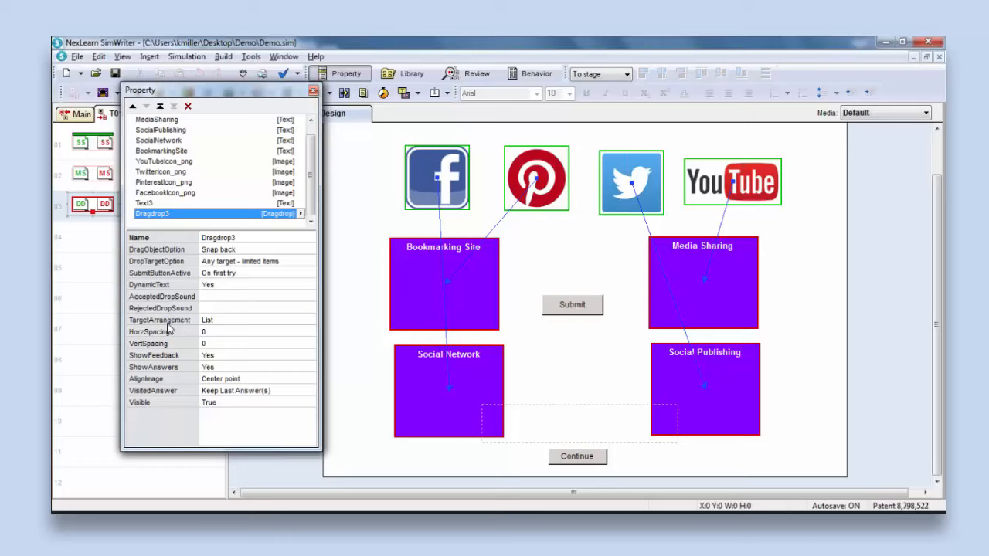
left_click(222, 324)
left_click(222, 323)
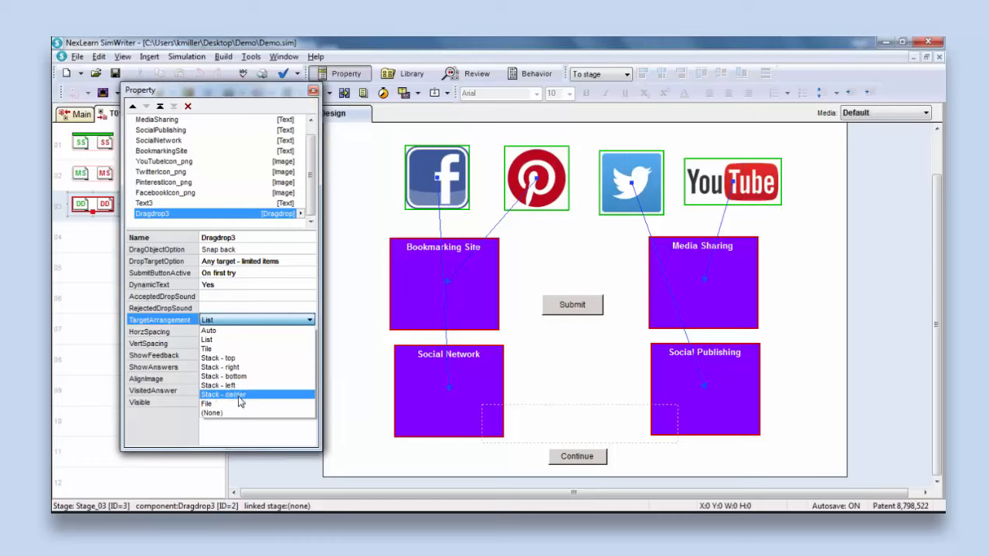
left_click(238, 395)
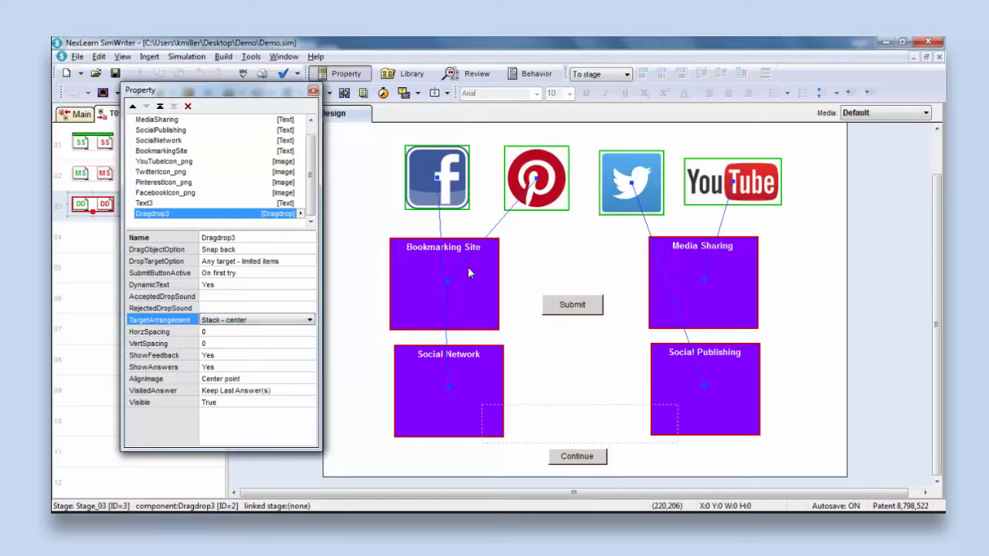
left_click(286, 320)
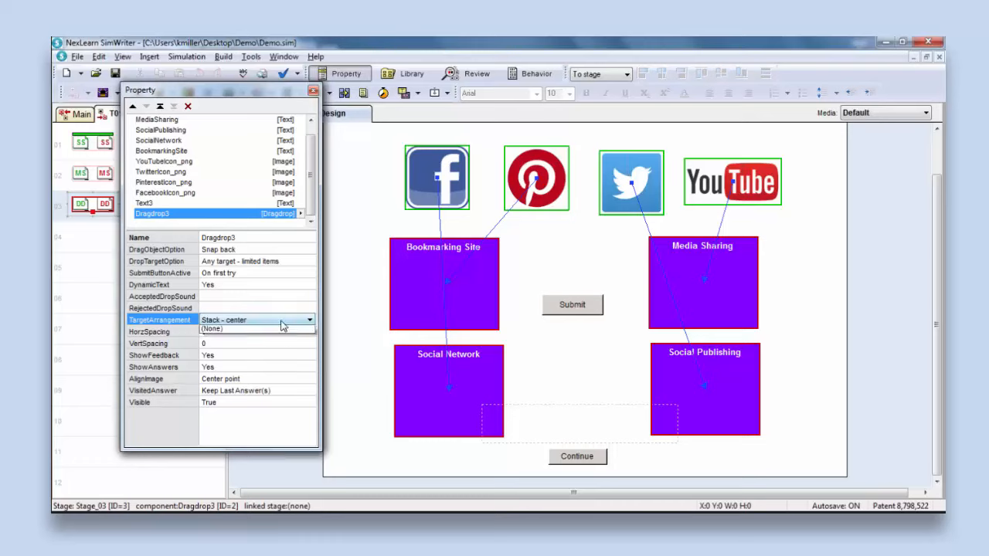
left_click(267, 395)
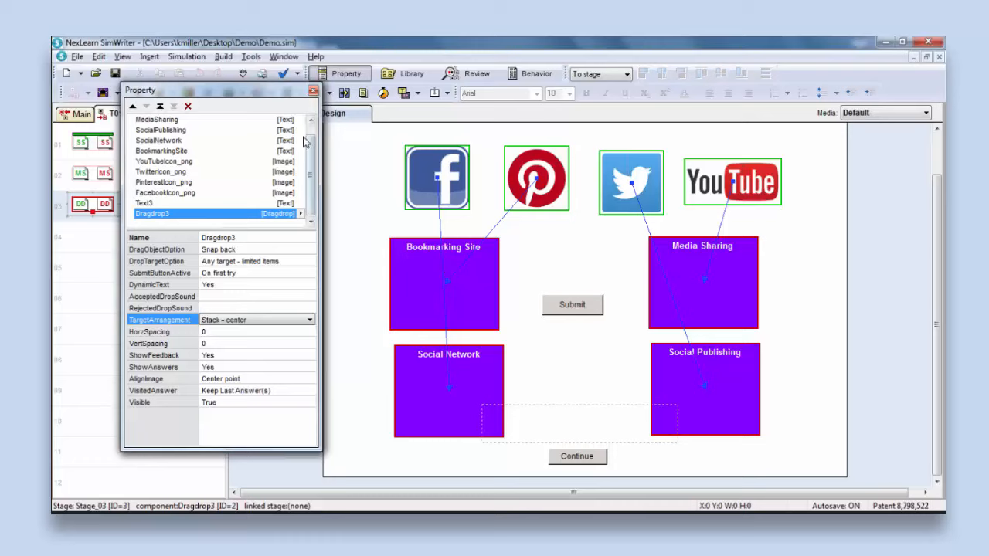
left_click(312, 91)
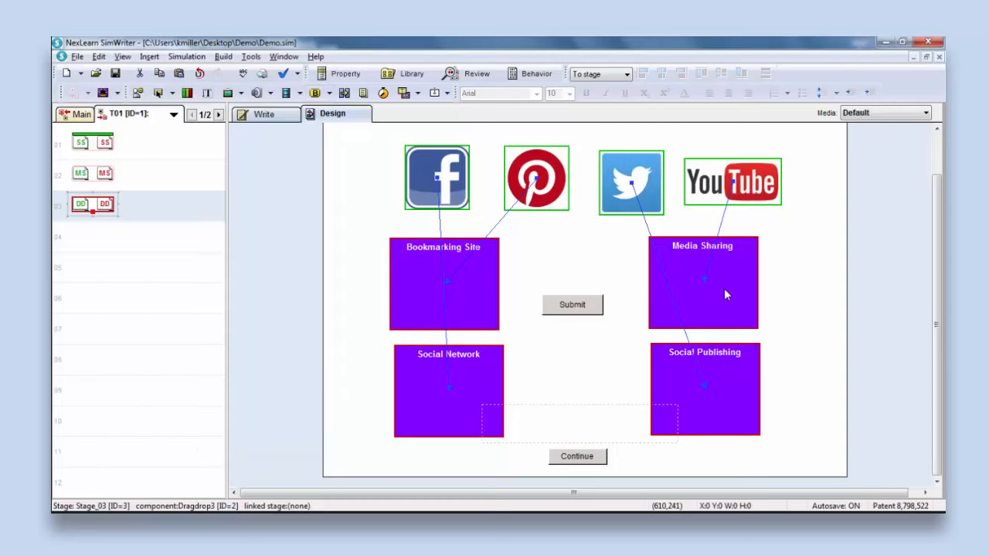
- In the Write view, append "Facebook is an example of a social media site..." to the Correct feedback
left_click(263, 115)
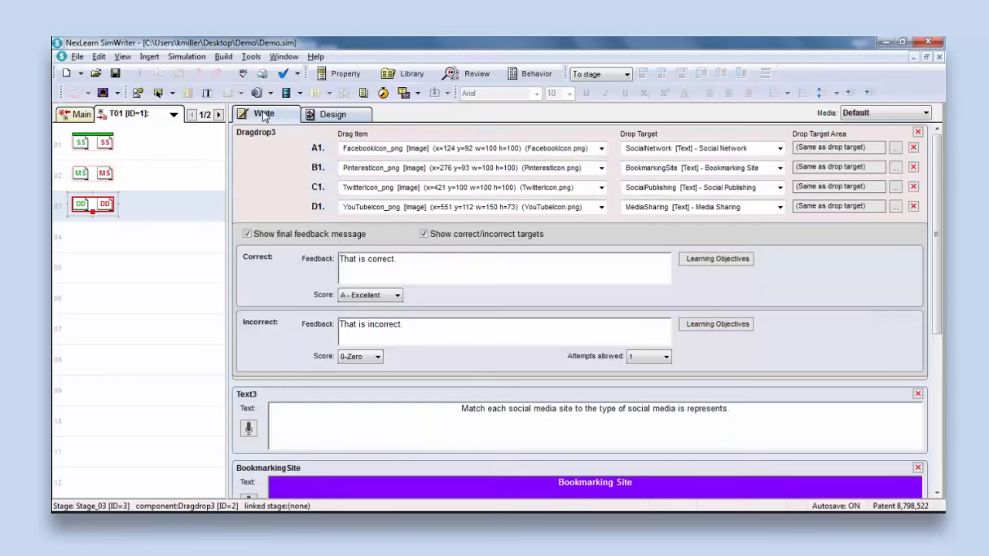
left_click(427, 259)
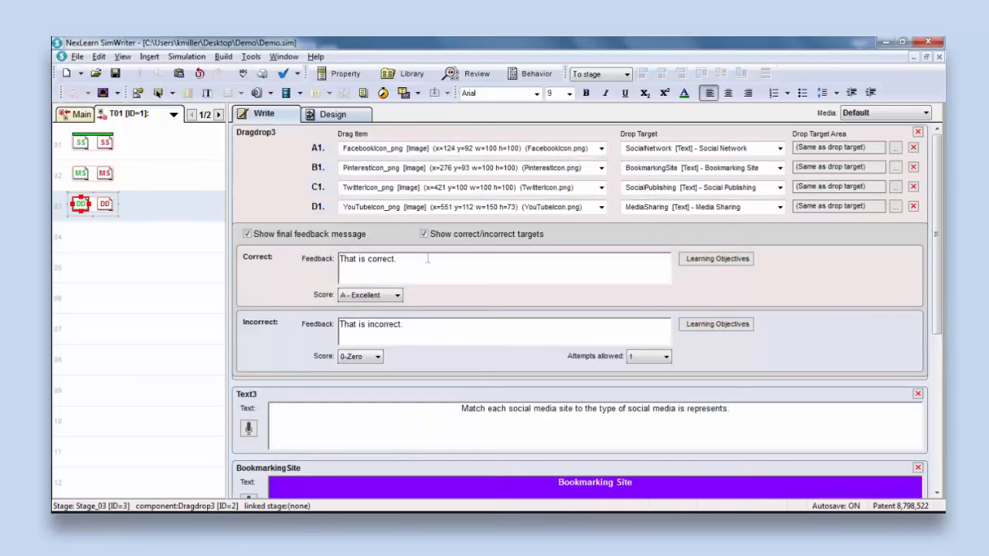
type("Facebook is an example of a social ")
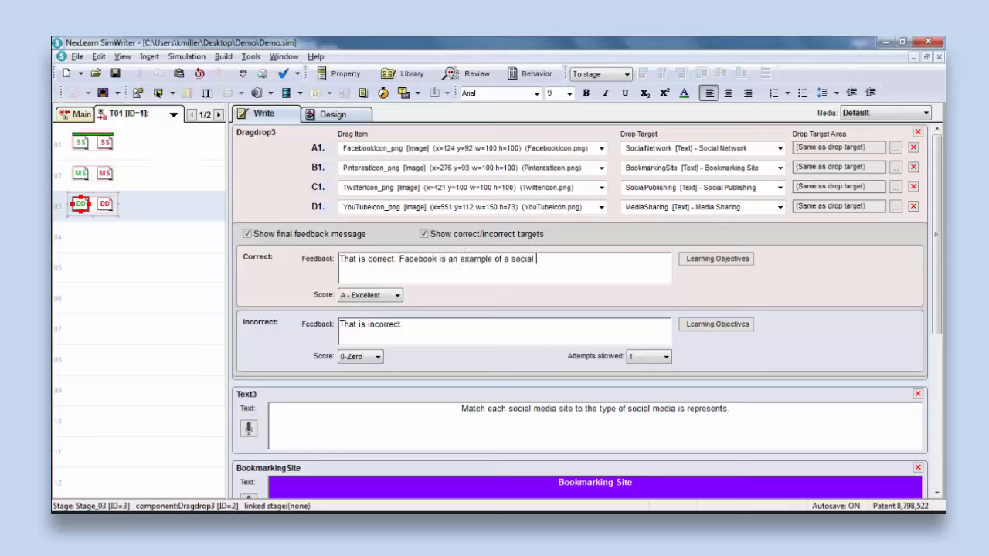
type("media site.")
- Copy the added Facebook sentence from the Correct feedback to the end of the Incorrect feedback
key("ctrl+shift+Left")
key("ctrl+shift+Left")
key("ctrl+shift+Left")
key("ctrl+shift+Left")
key("ctrl+shift+Left")
key("ctrl+shift+Left")
key("ctrl+shift+Left")
key("ctrl+shift+Left")
key("ctrl+shift+Left")
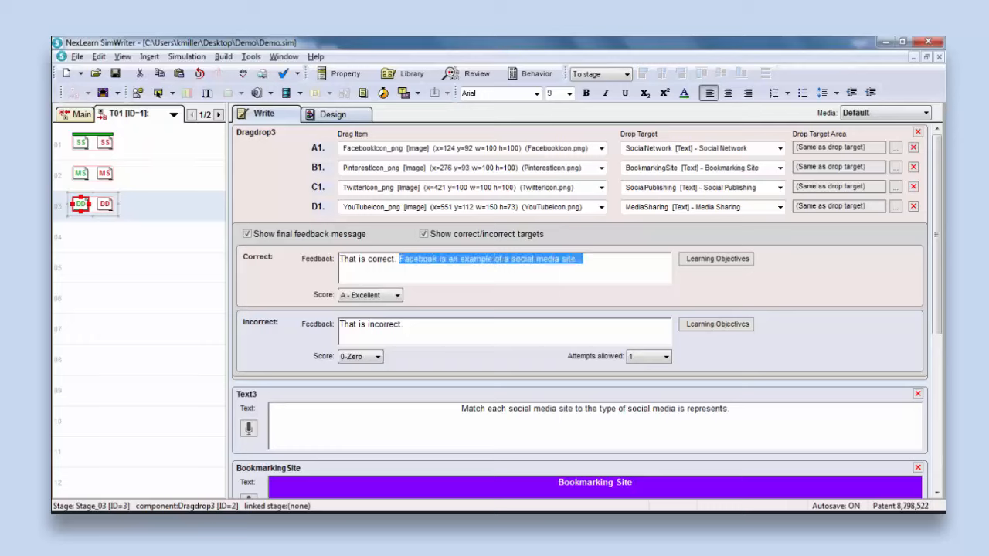
key("ctrl+c")
left_click(437, 323)
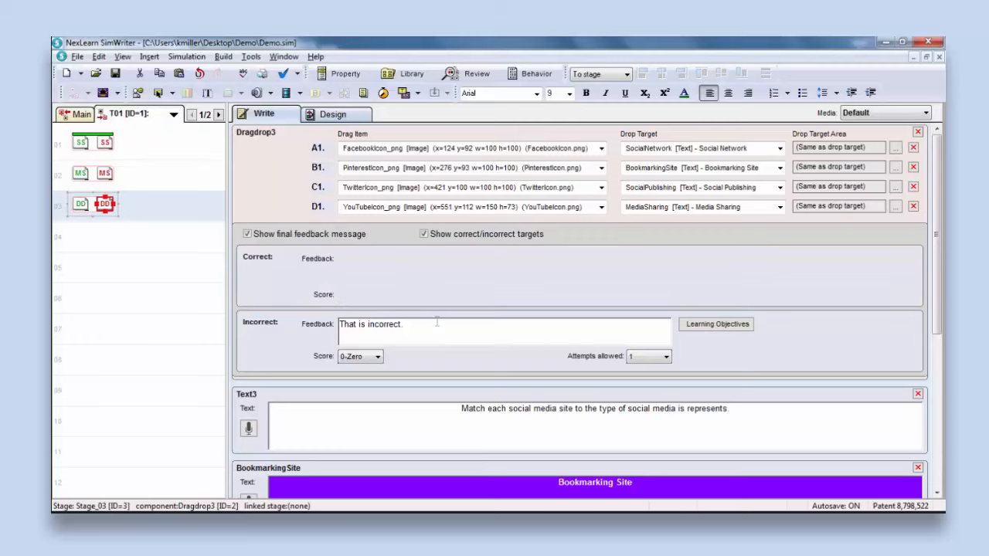
key("ctrl+v")
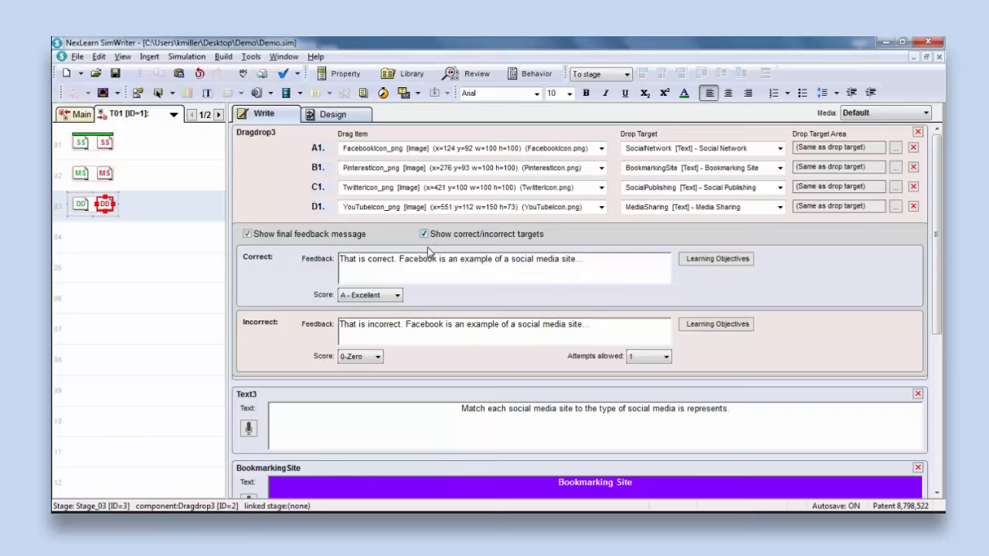
- Switch the display of correct/incorrect targets off and back on, and save the project
left_click(939, 262)
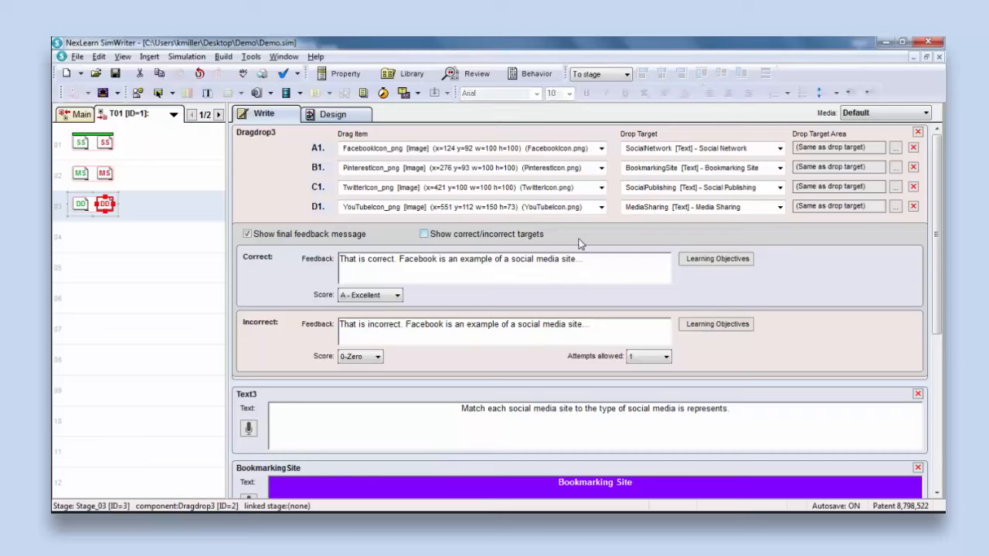
left_click(403, 272)
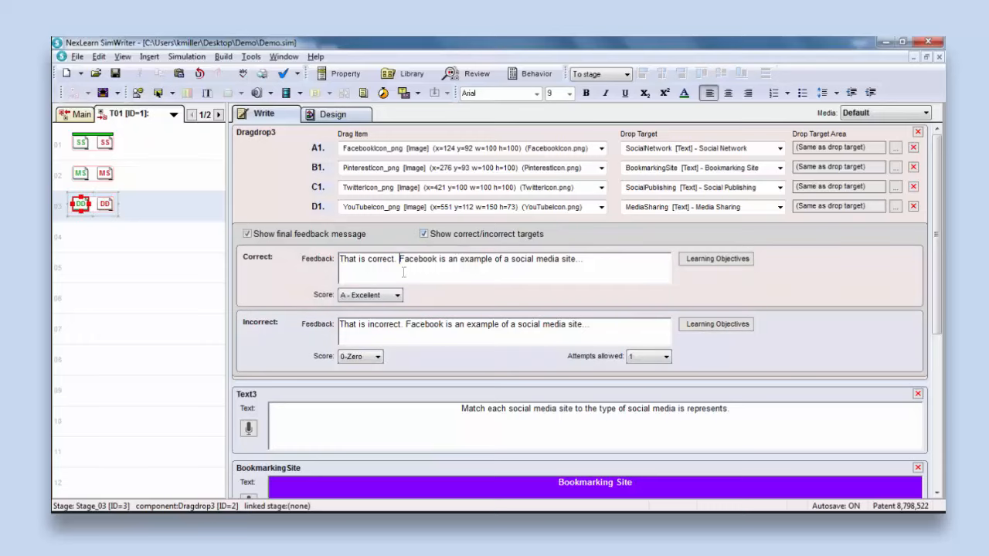
left_click(117, 73)
- Link the single-select stage to the multiple-select stage, and the multiple-select stage to the drag-and-drop stage
left_click(97, 151)
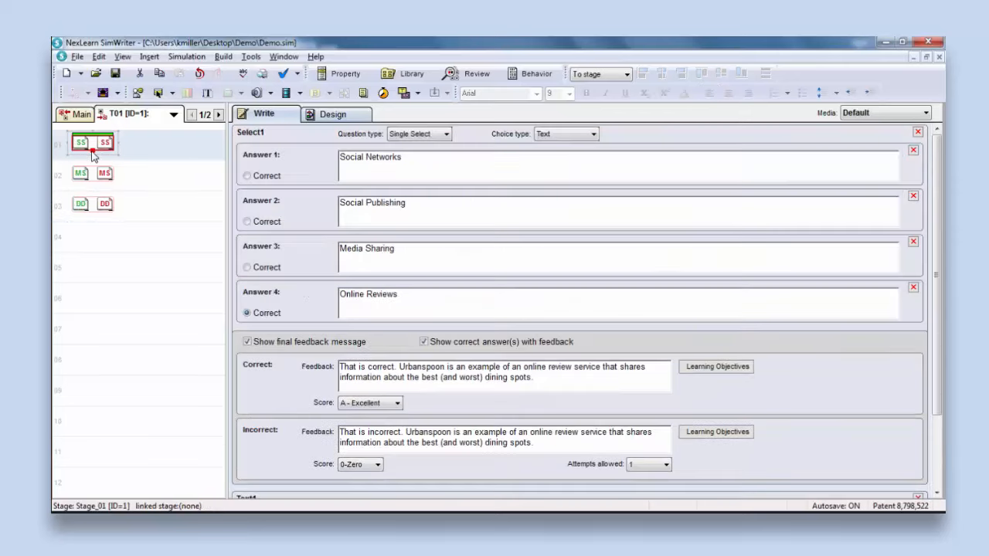
left_click(90, 175)
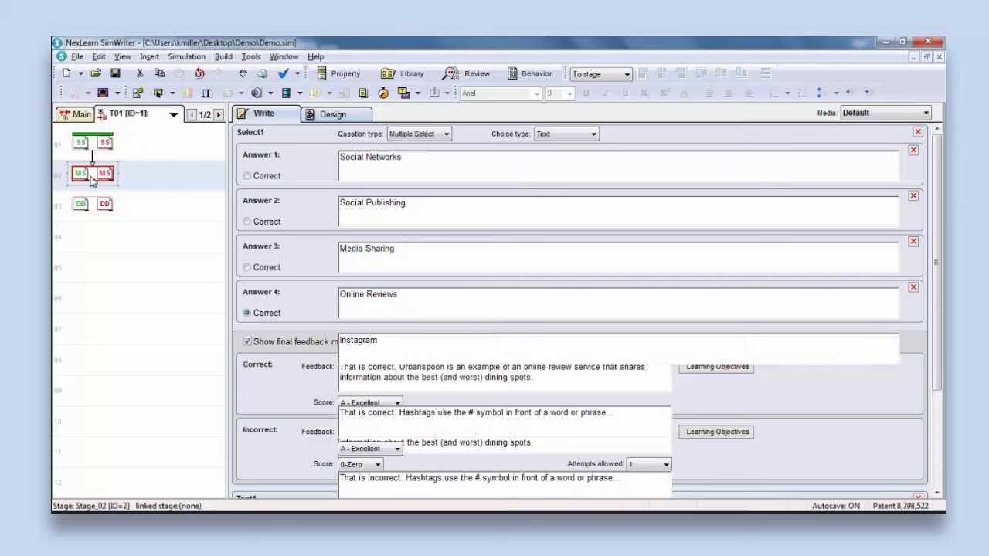
left_click(91, 205)
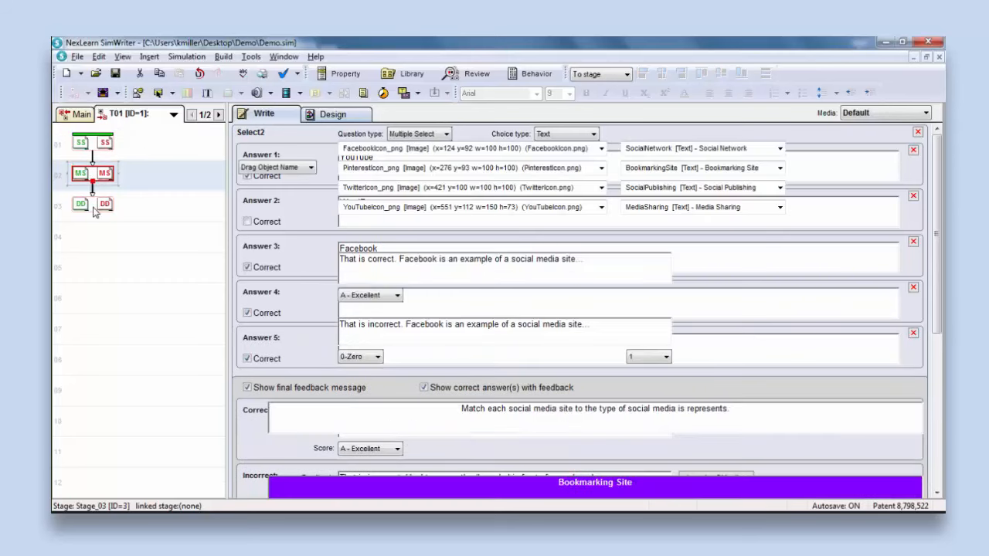
- Review the content of the three linked question stages and return to the drag-and-drop stage
left_click(91, 153)
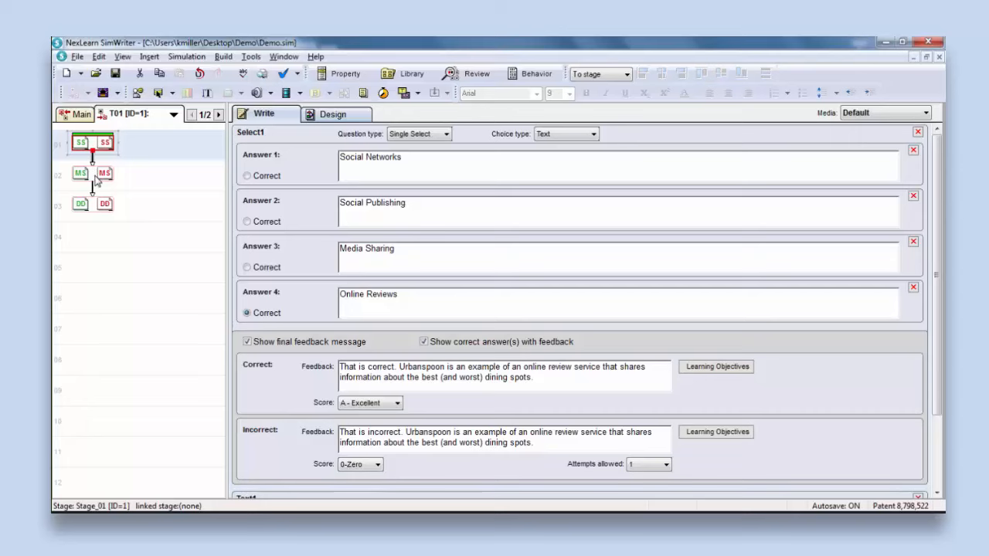
left_click(97, 181)
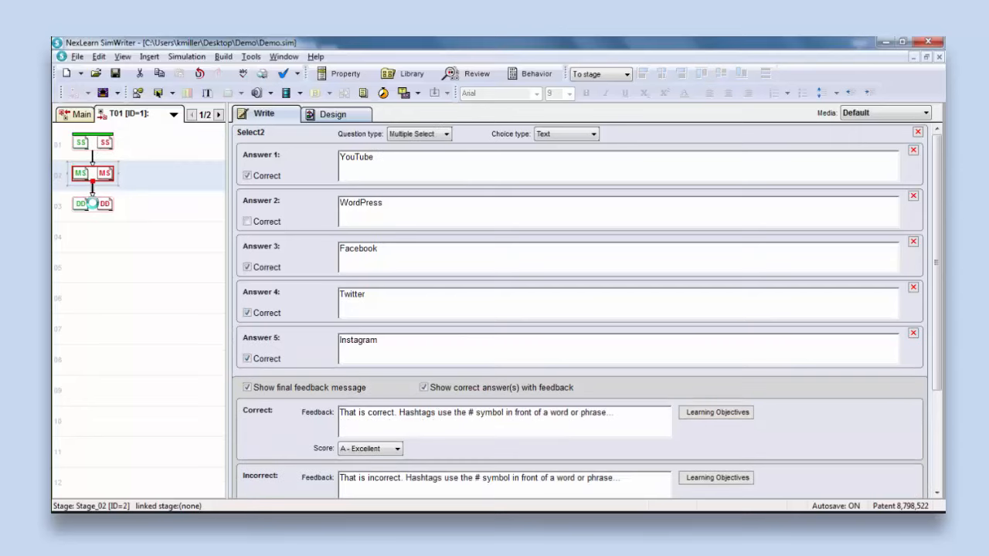
left_click(93, 207)
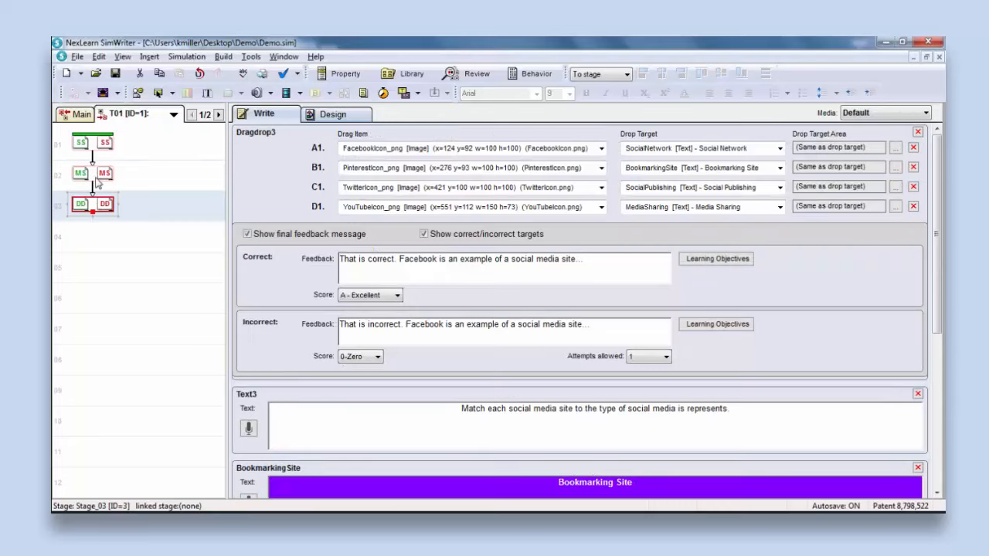
left_click(91, 175)
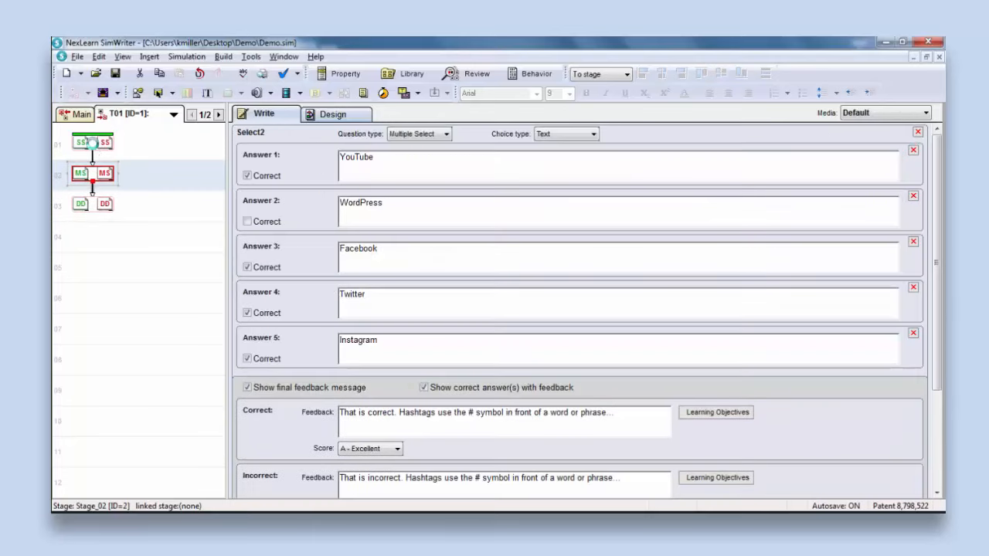
left_click(94, 144)
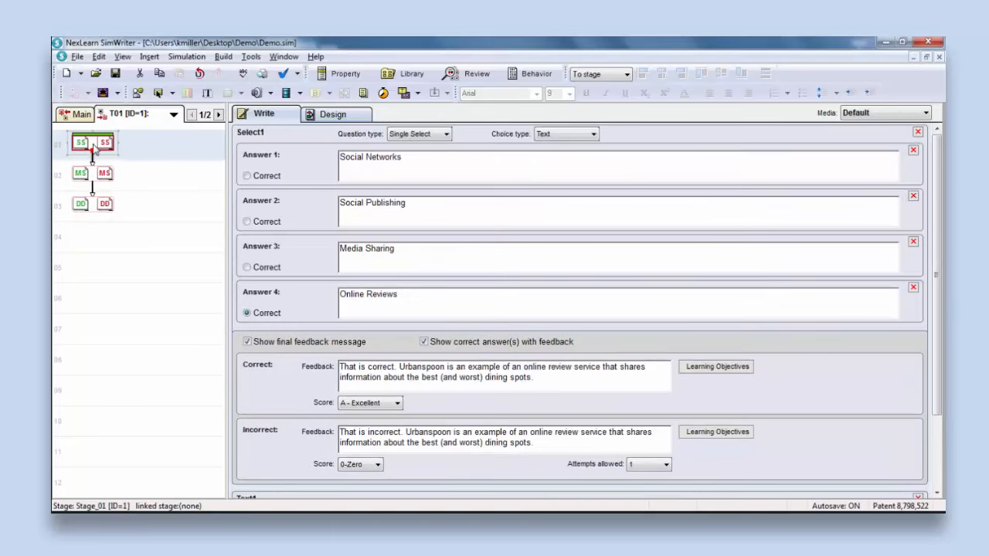
left_click(93, 180)
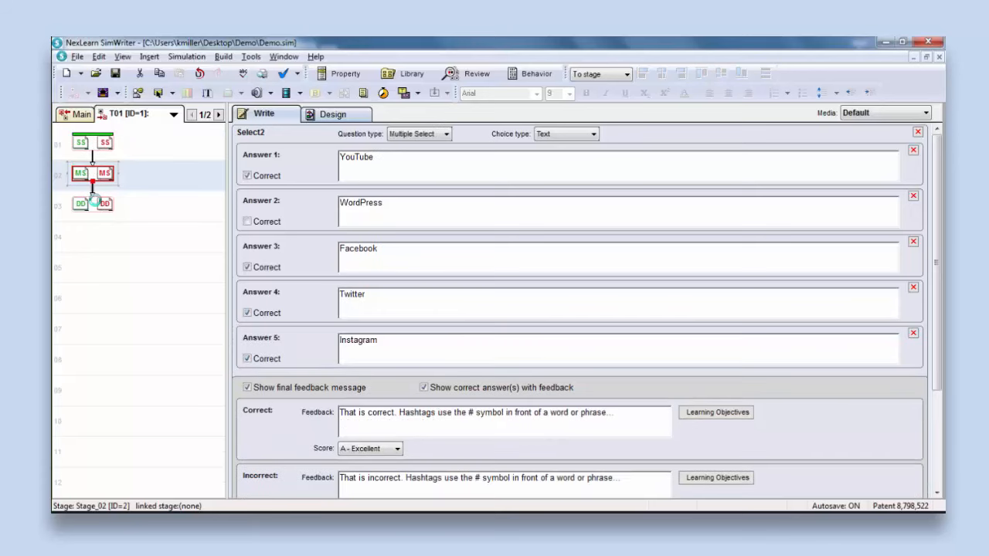
left_click(95, 204)
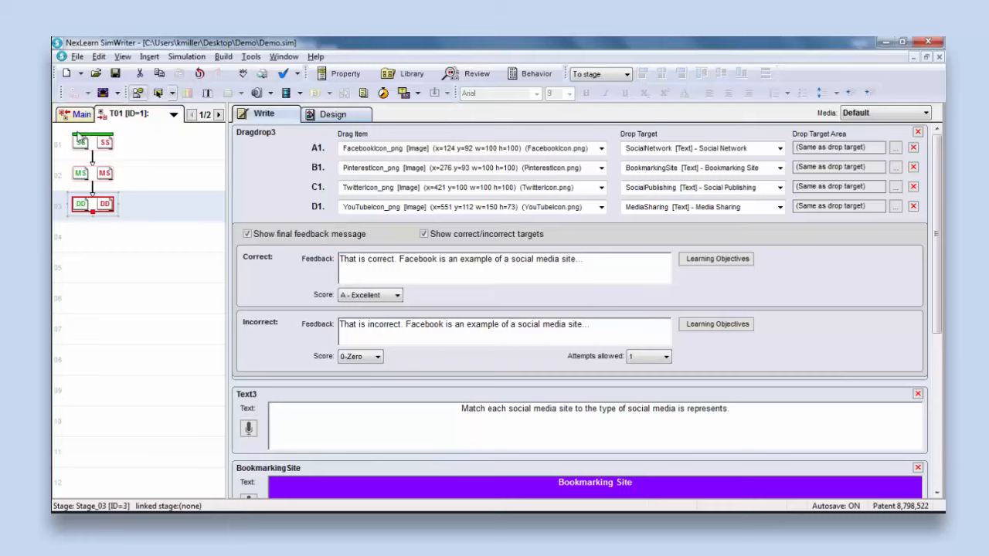
- Test the simulation on screen and submit the matching question with Twitter under Social Publishing, YouTube under Social Network and Facebook under Media Sharing
left_click(220, 60)
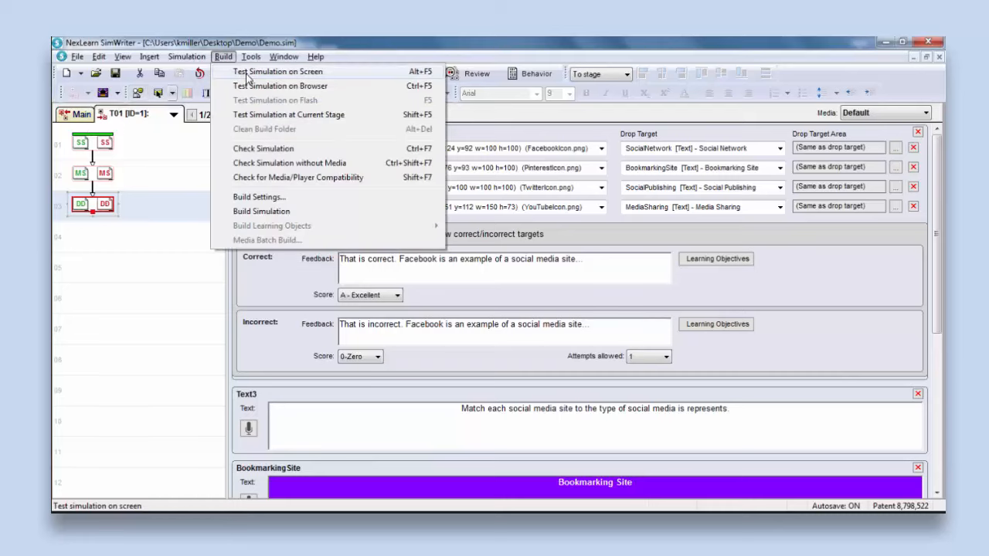
left_click(247, 72)
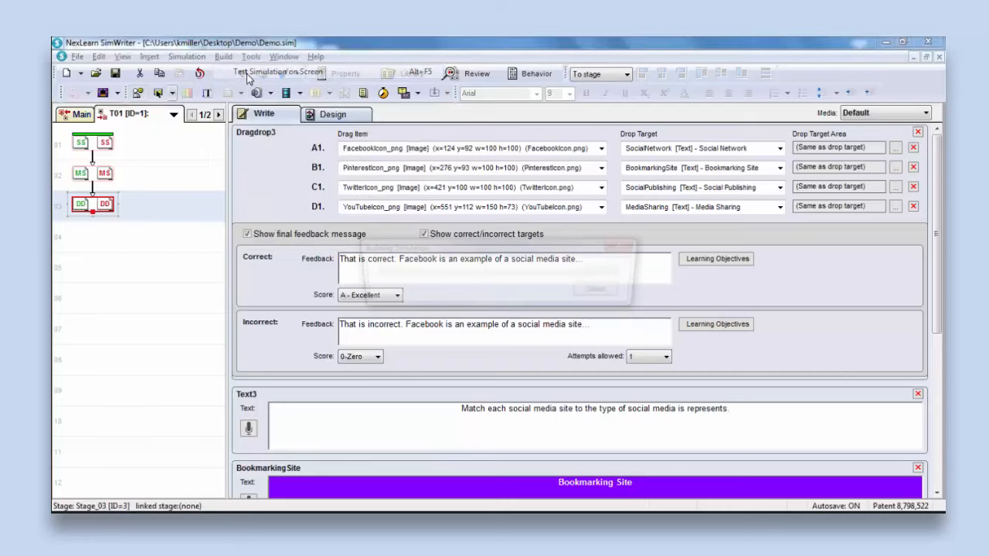
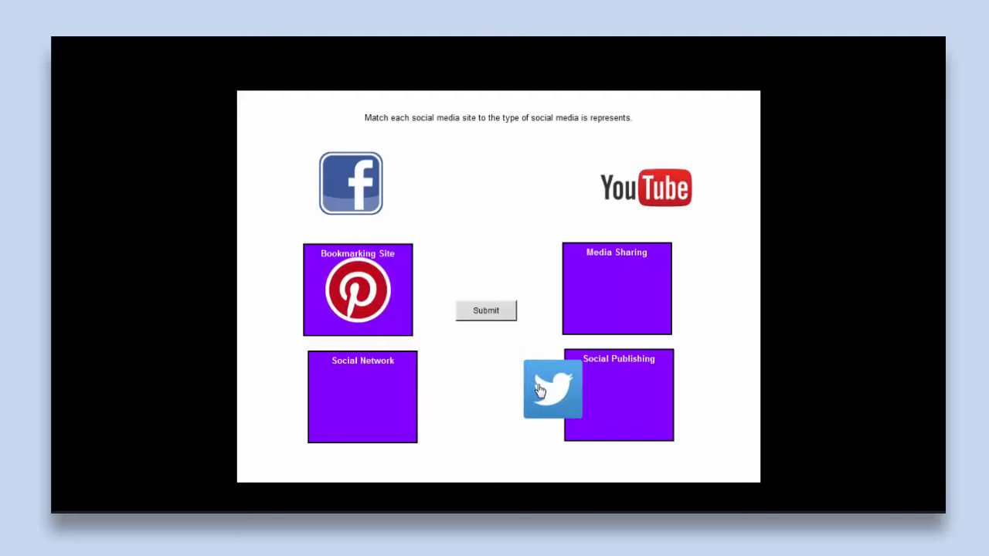
left_click_drag(267, 125, 589, 401)
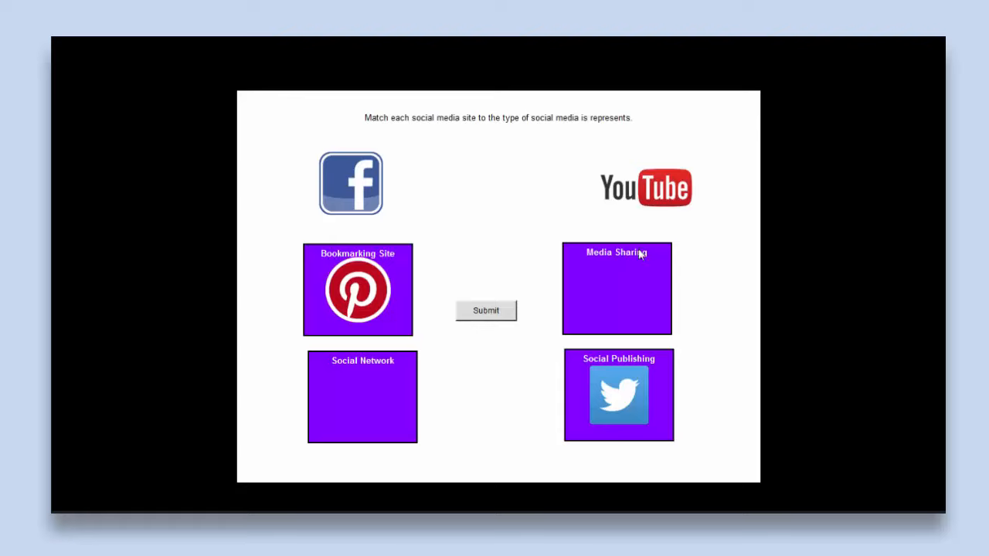
left_click_drag(658, 197, 528, 260)
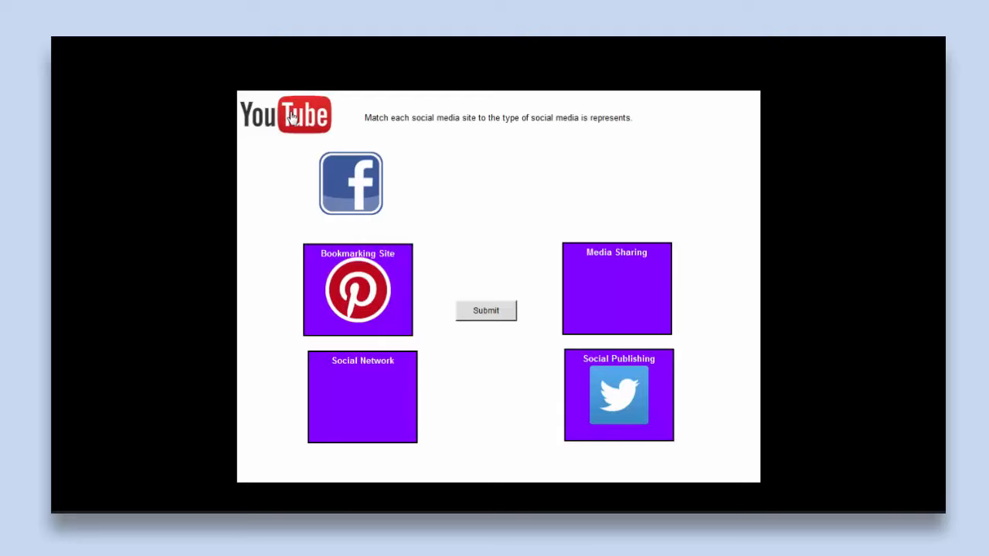
left_click_drag(294, 118, 589, 196)
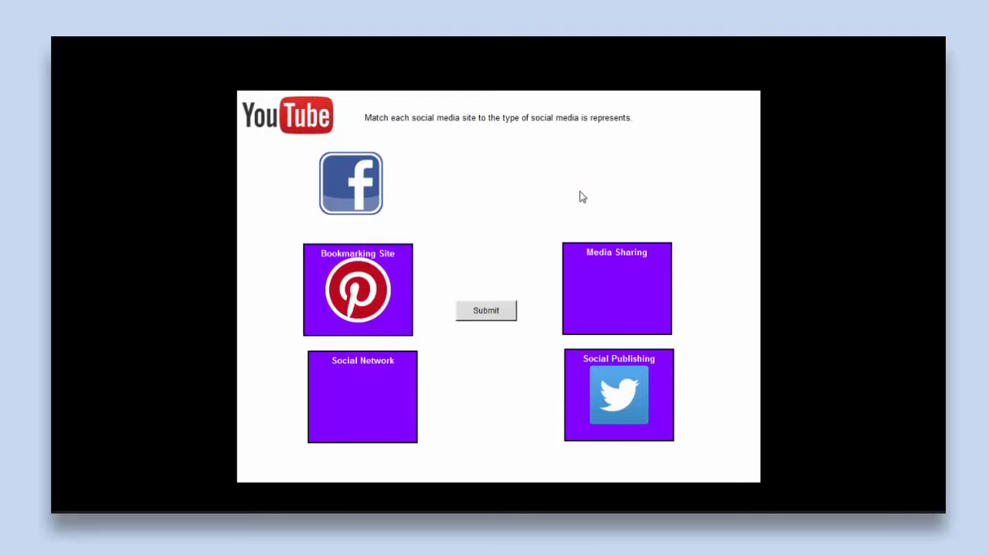
left_click_drag(293, 117, 365, 406)
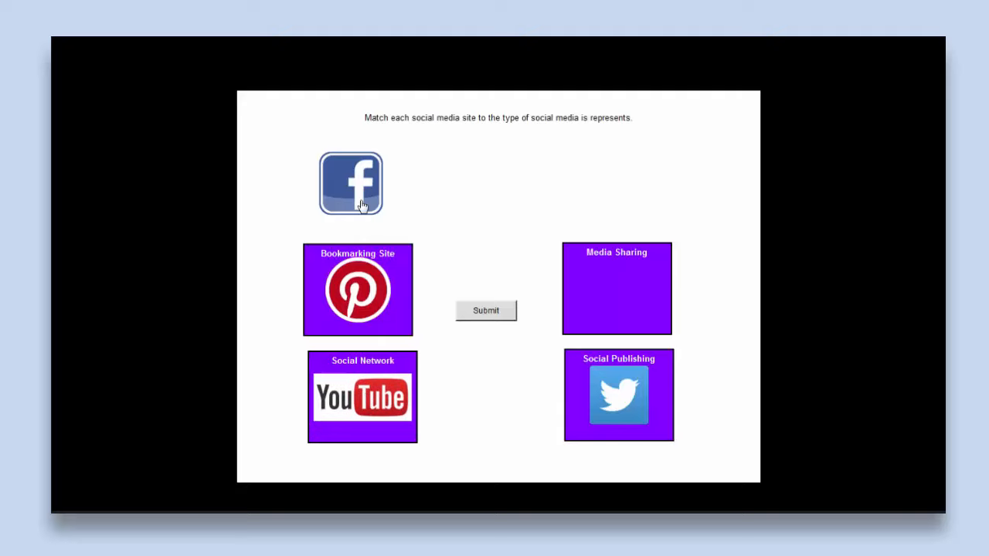
left_click_drag(363, 207, 617, 301)
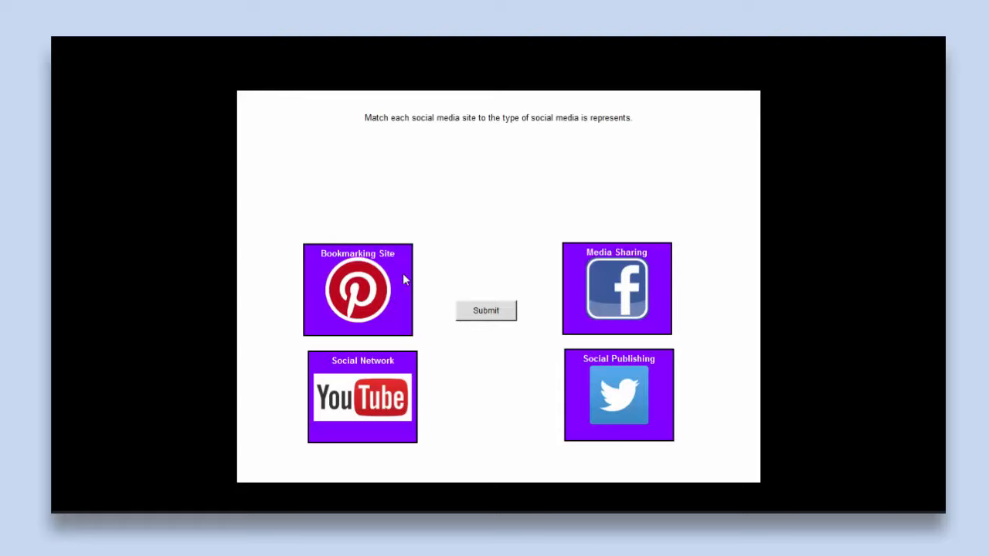
left_click(486, 313)
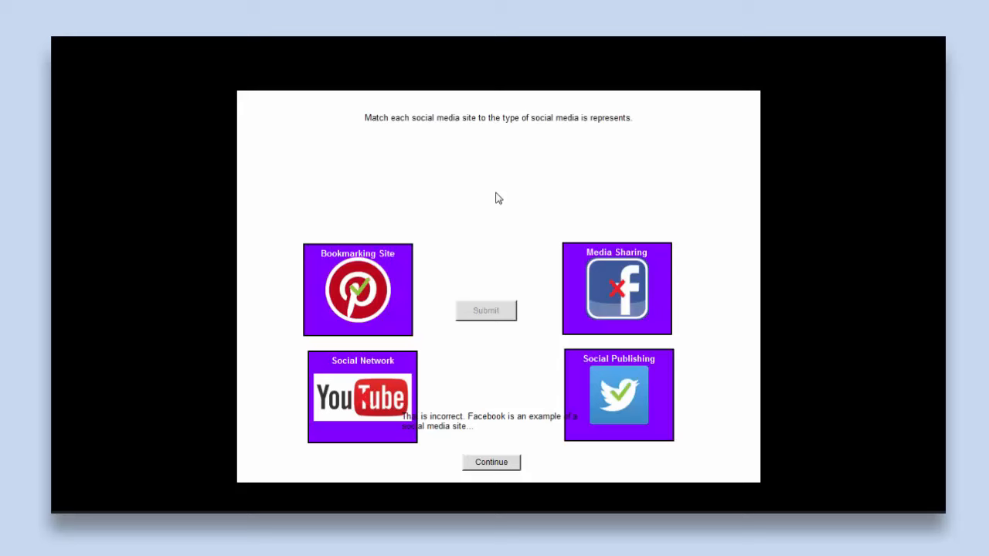
- Close the simulation test of the Demo project and open the AdvancedGfx sim project
key("Escape")
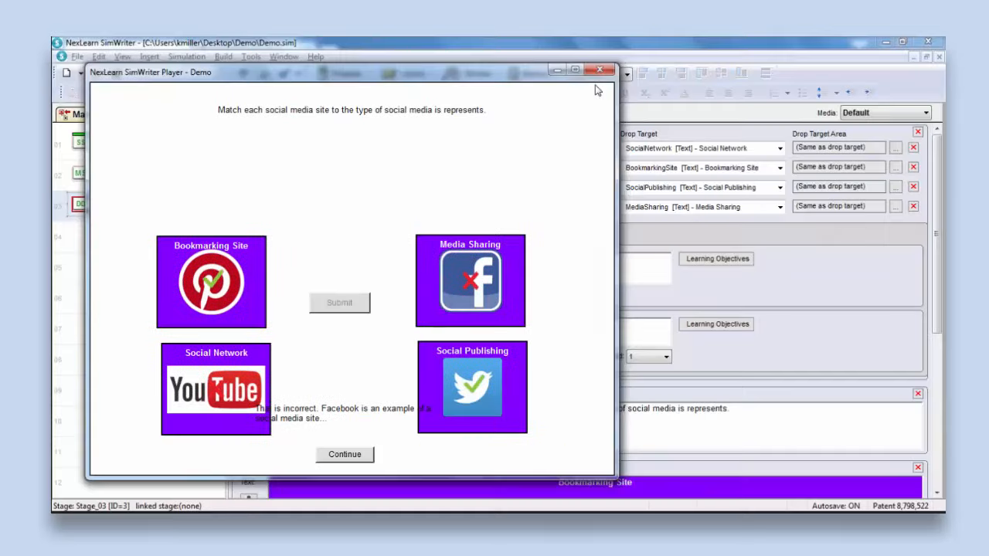
left_click(599, 71)
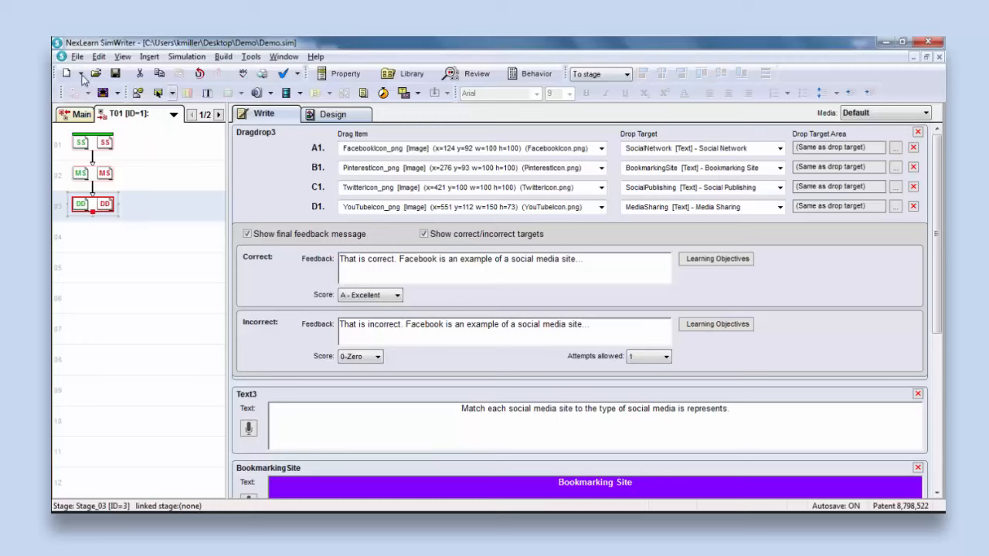
left_click(96, 74)
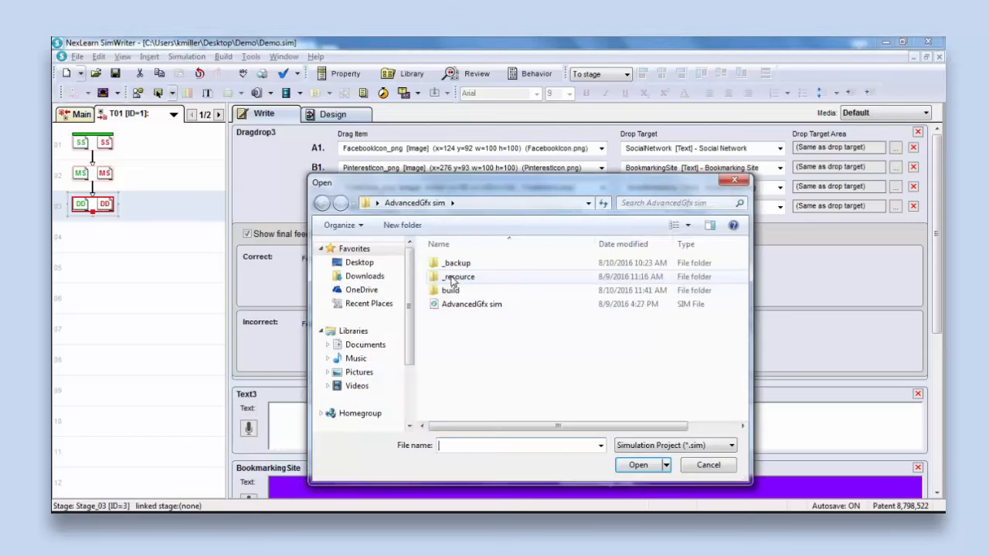
left_click(471, 304)
left_click(639, 465)
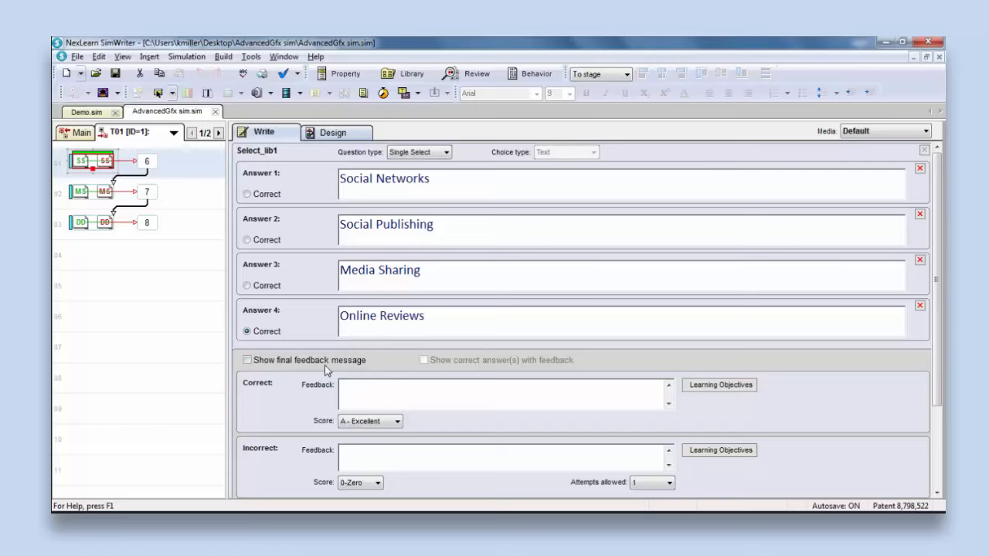
- Examine the feedback stages 6, 7 and 8 connected to the question stages and return to the single-select stage
left_click(147, 162)
left_click(151, 198)
left_click(150, 224)
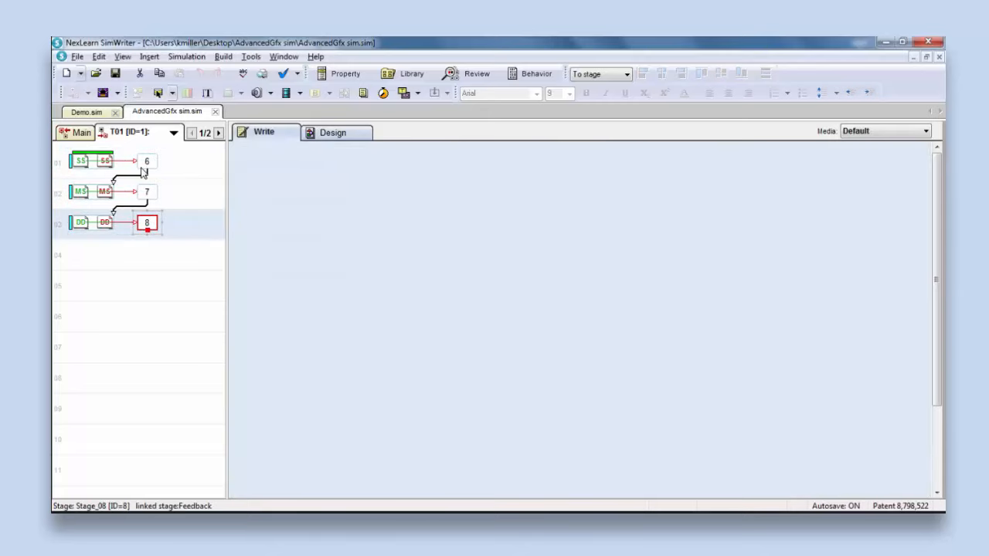
left_click(145, 162)
left_click(98, 167)
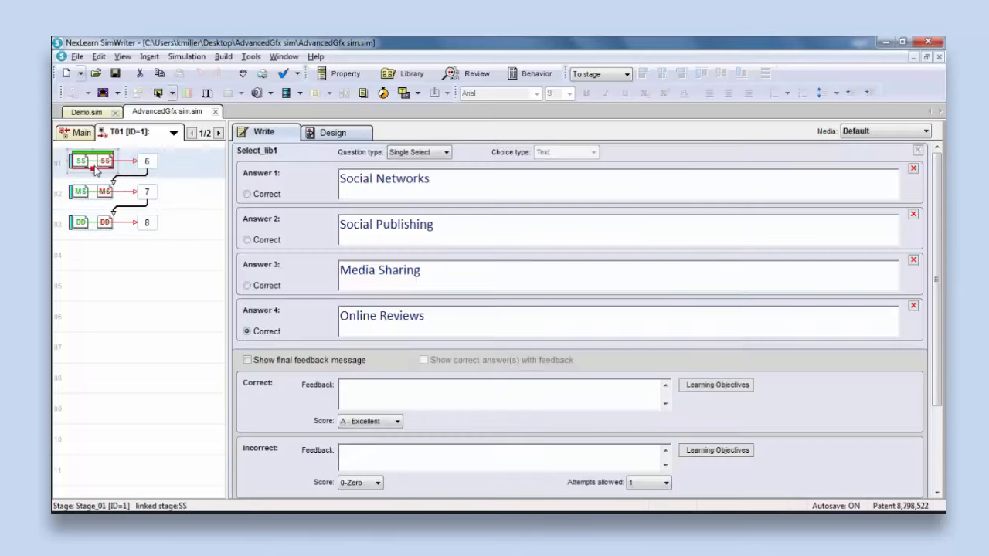
left_click(147, 162)
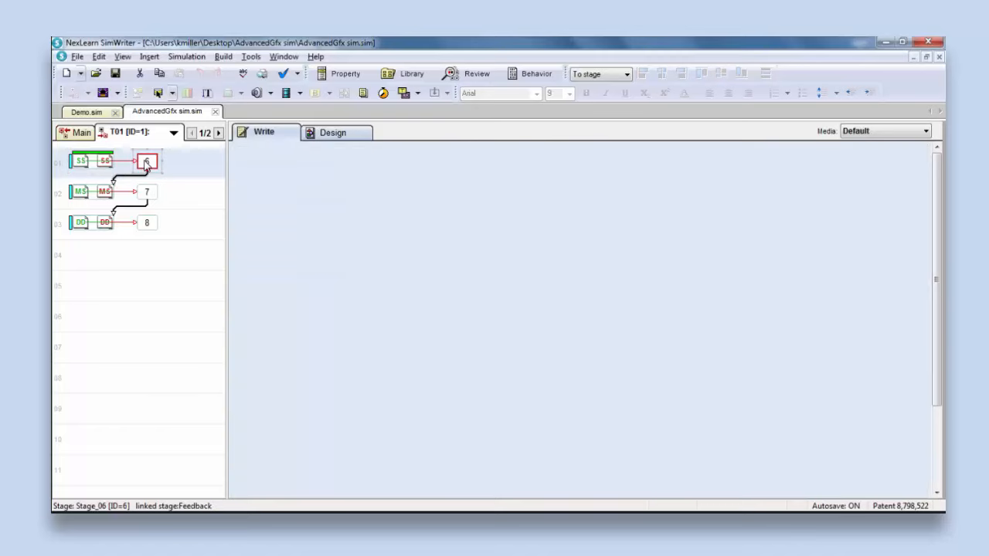
left_click(91, 163)
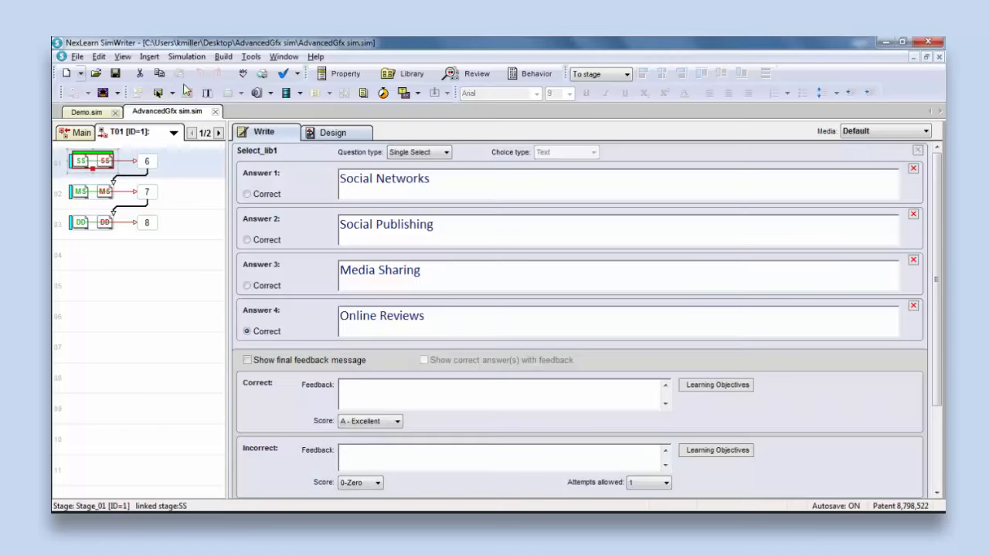
- Test the simulation on screen, submit Social Publishing for the Urbanspoon question and continue past its feedback
left_click(223, 56)
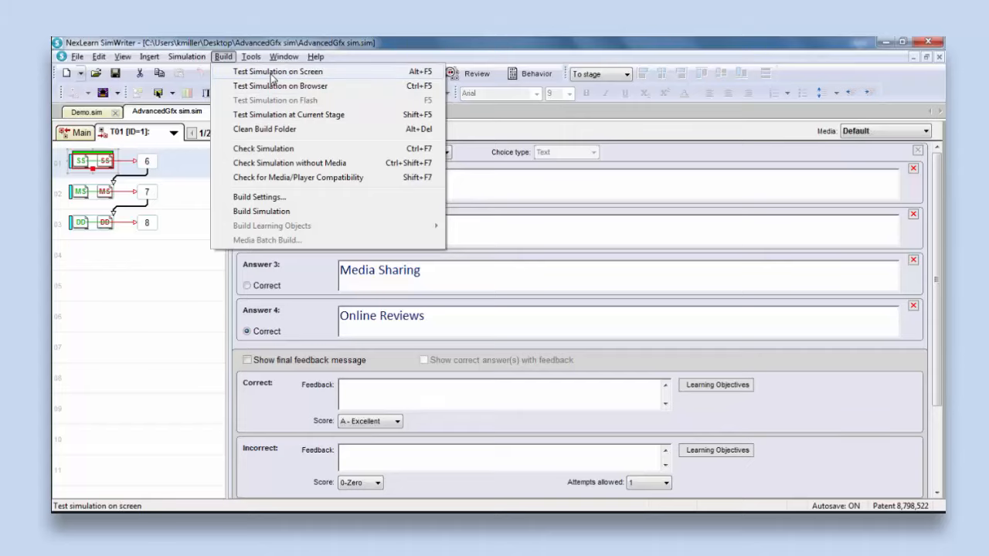
left_click(272, 73)
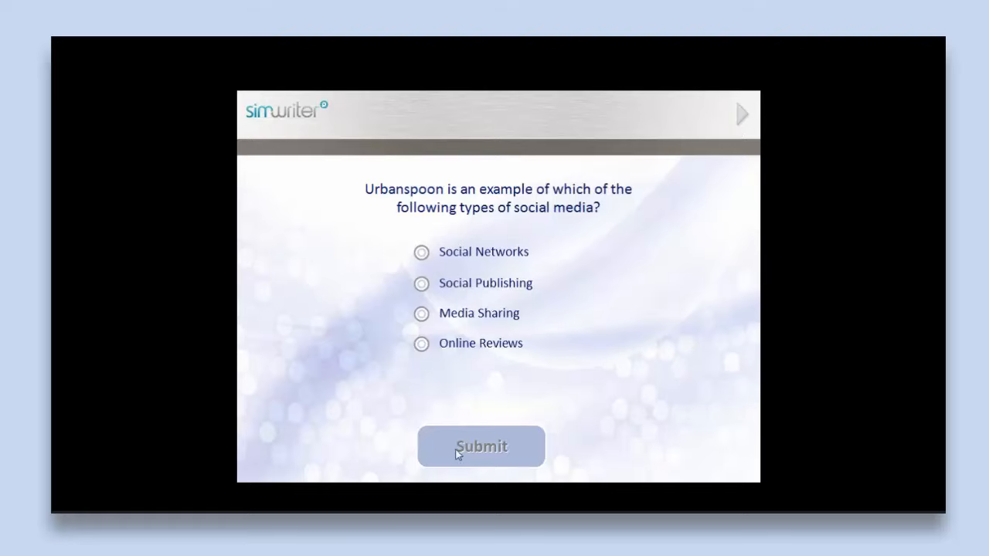
left_click(424, 283)
left_click(477, 448)
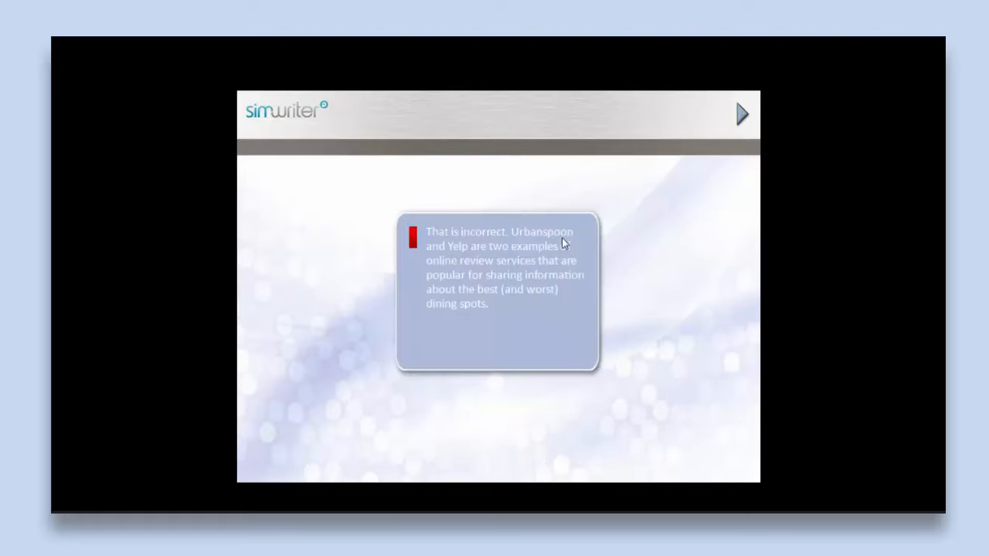
left_click(739, 115)
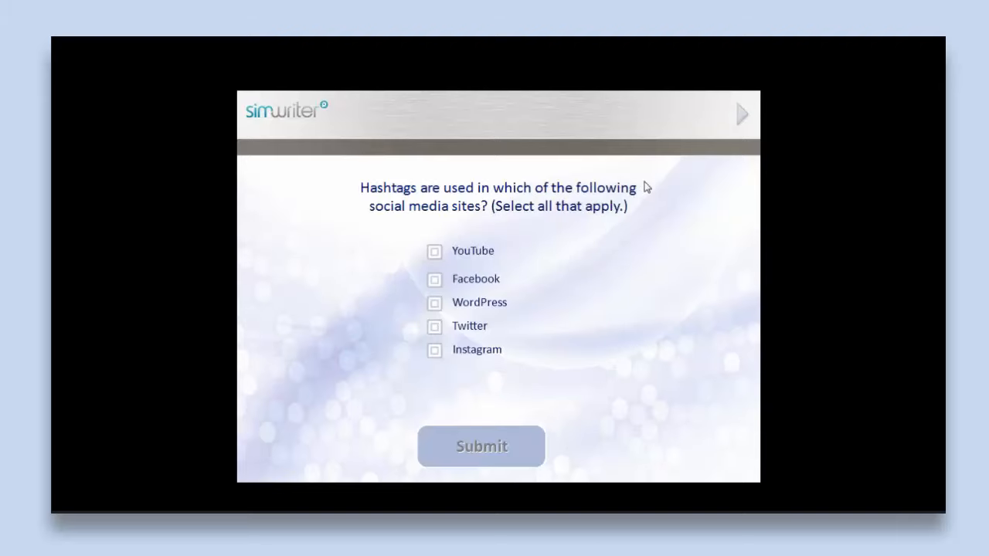
- Answer the hashtag question with YouTube, Facebook, Twitter and Instagram, submit it and continue to the matching question
left_click(434, 252)
left_click(434, 303)
left_click(435, 326)
left_click(435, 352)
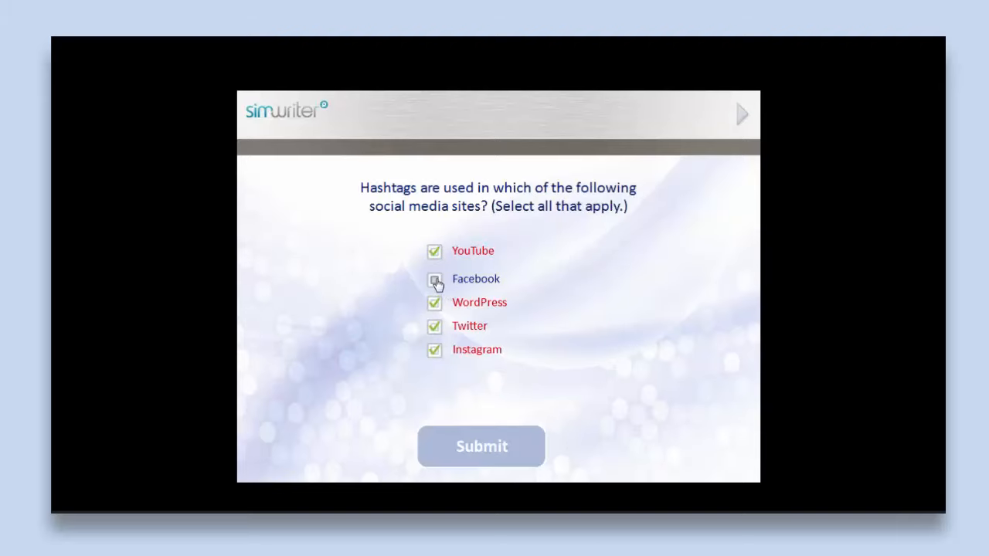
left_click(434, 280)
left_click(434, 304)
left_click(473, 452)
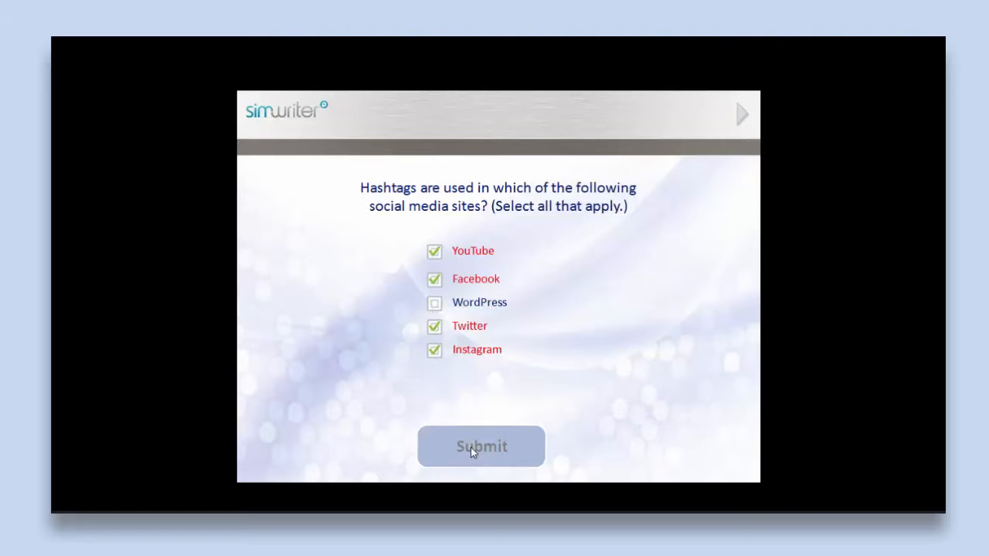
left_click(742, 114)
- Match YouTube to Media Sharing, Pinterest to Bookmarking Sites, Facebook to Social Networks and Twitter to Social Publishing, submit, and continue past the feedback
left_click_drag(416, 265, 435, 376)
left_click_drag(525, 277, 328, 381)
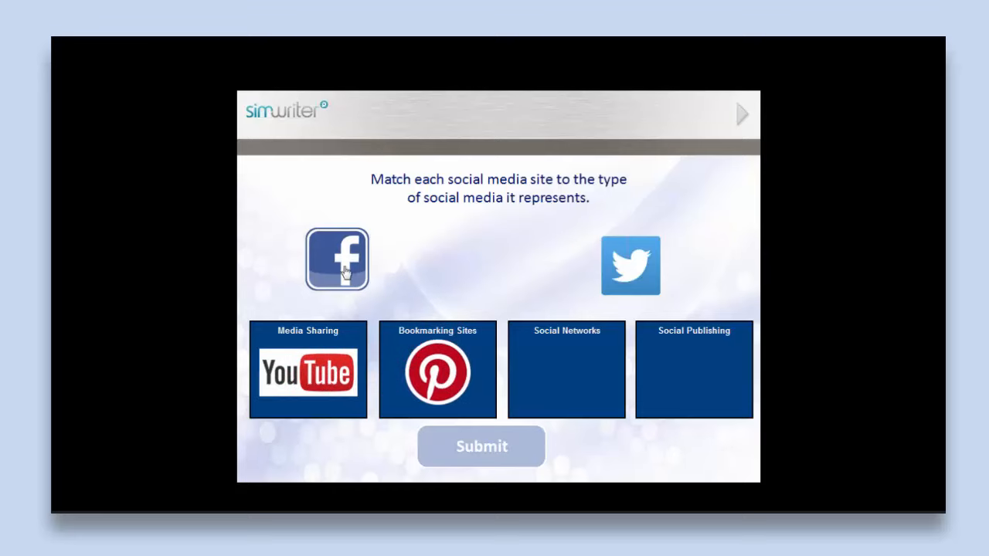
left_click_drag(345, 272, 529, 396)
left_click_drag(626, 286, 678, 379)
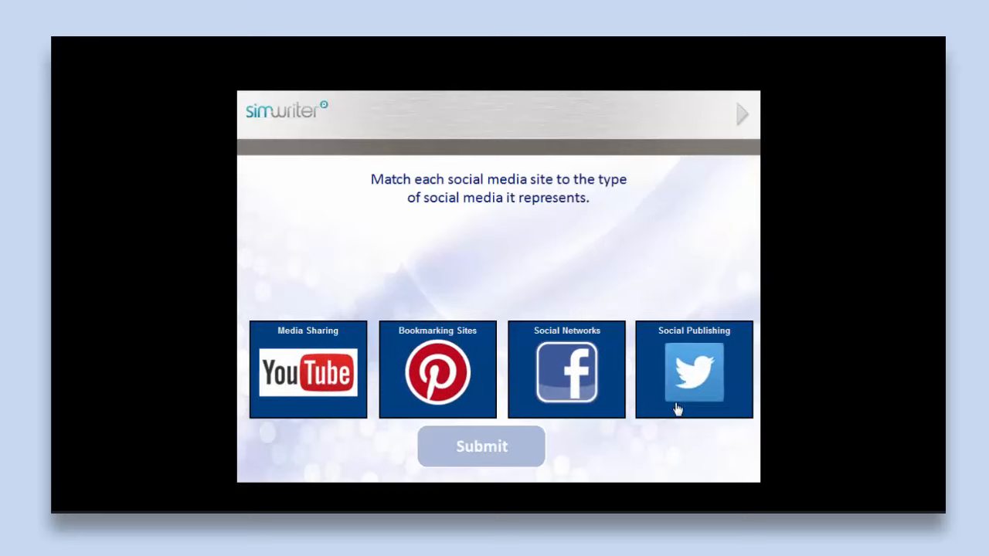
left_click(471, 457)
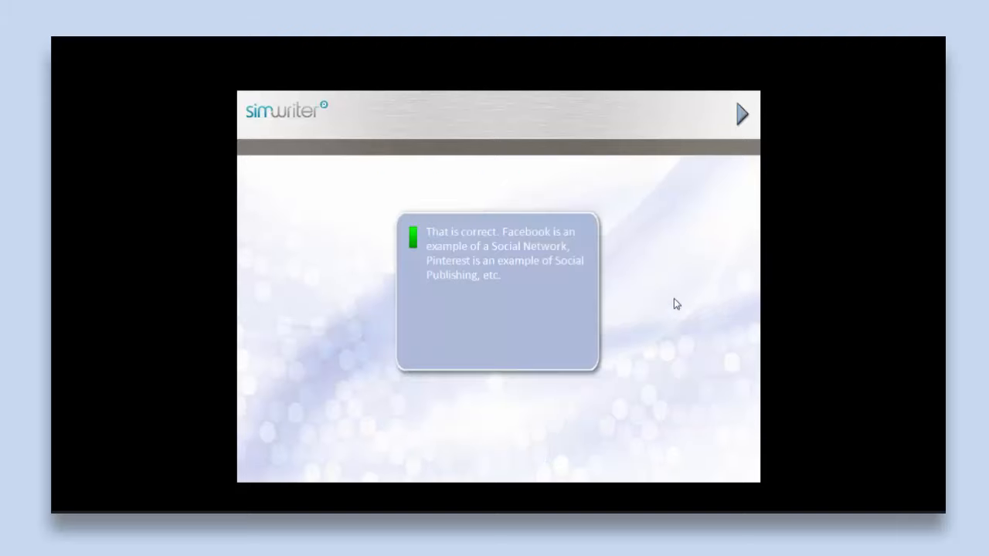
left_click(741, 115)
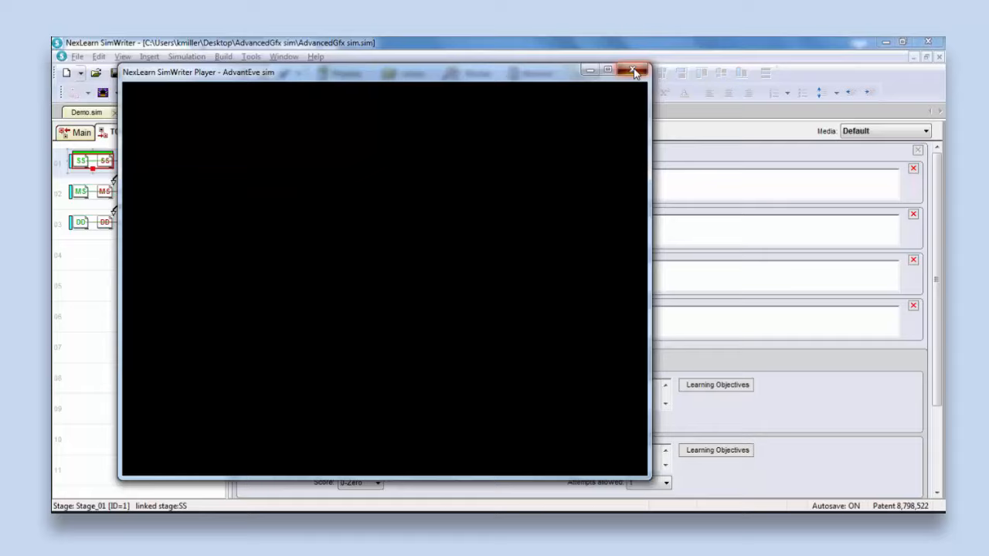
- Close the simulation player and close the AdvancedGfx sim project without saving changes
left_click(633, 71)
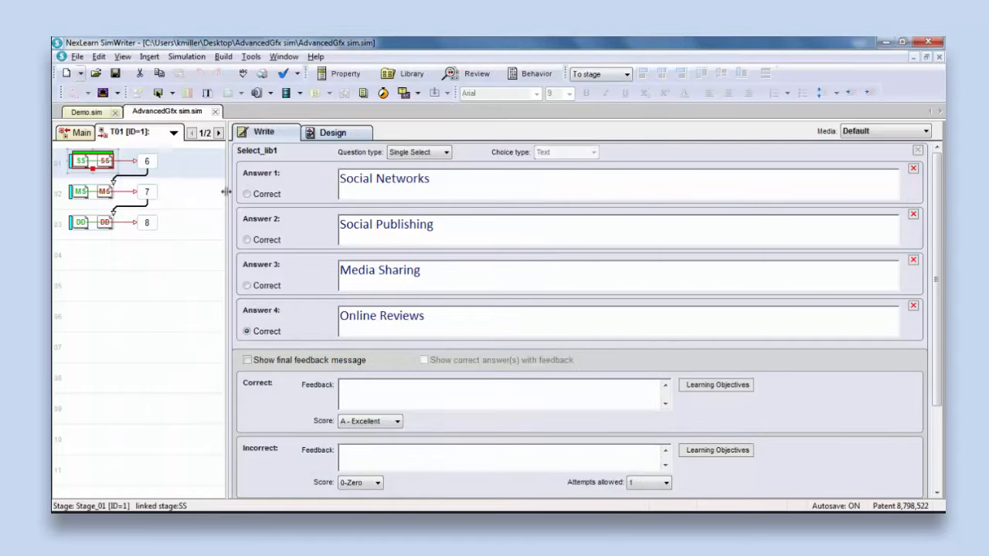
left_click(217, 113)
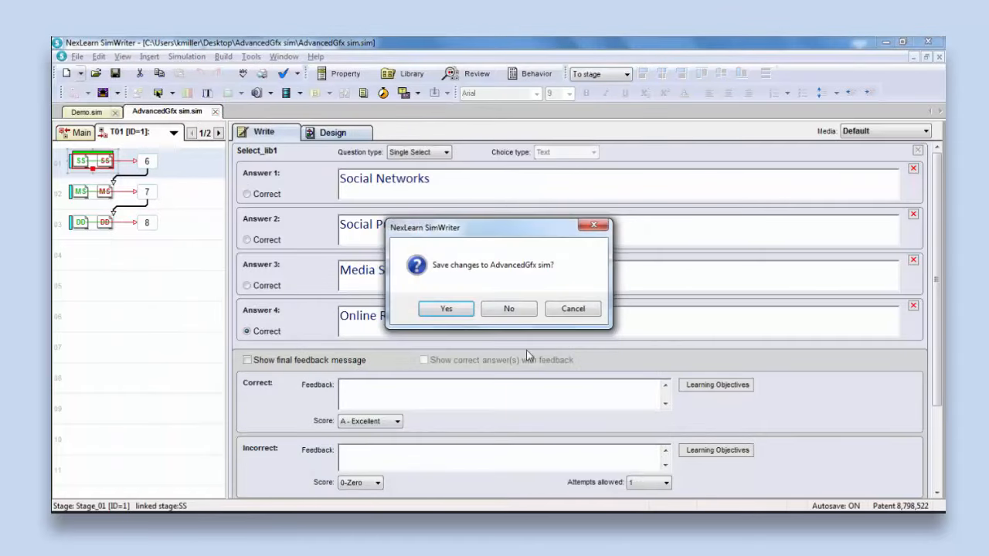
left_click(508, 310)
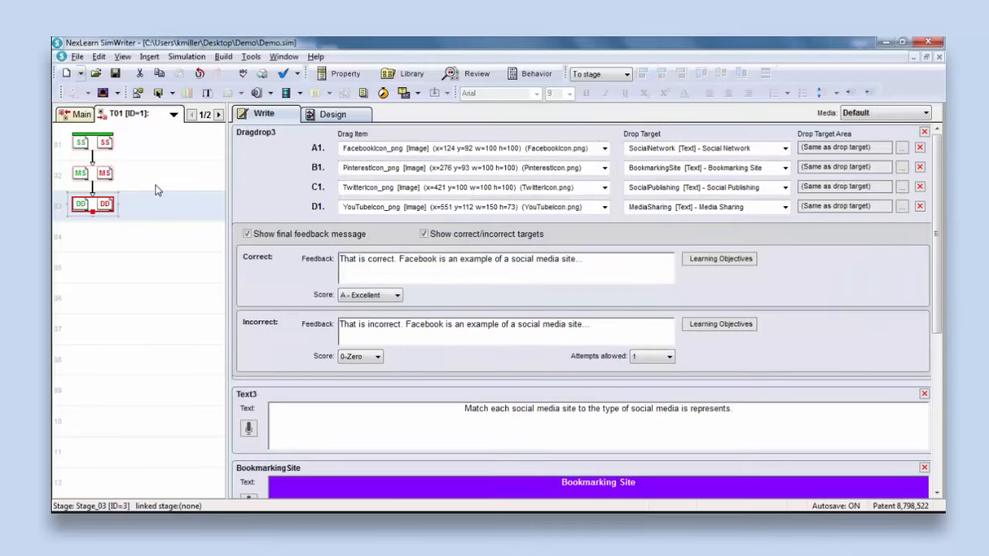
- Delete the links connecting the single-select, multiple-select and drag-and-drop stages in the Demo project
left_click(93, 162)
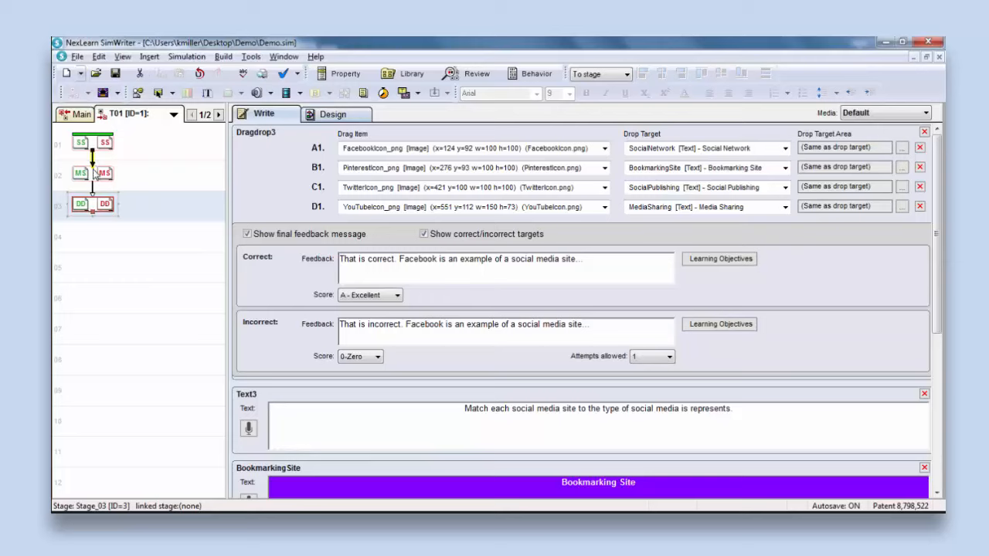
key("Delete")
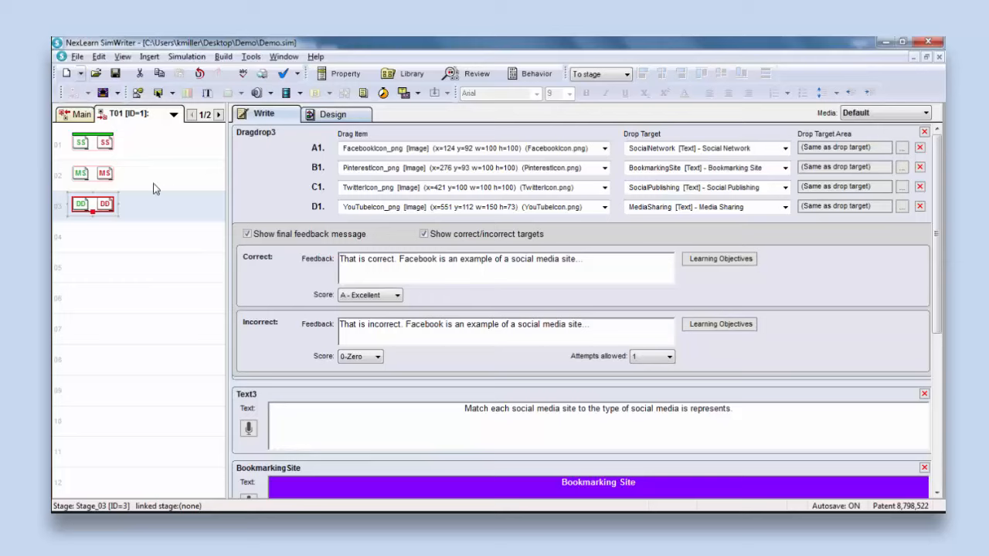
left_click(94, 148)
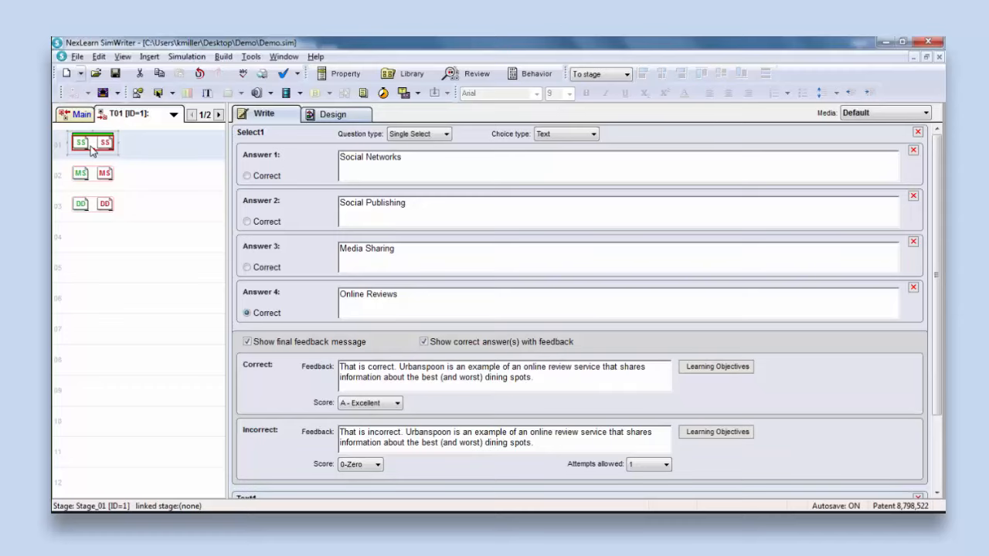
left_click(82, 114)
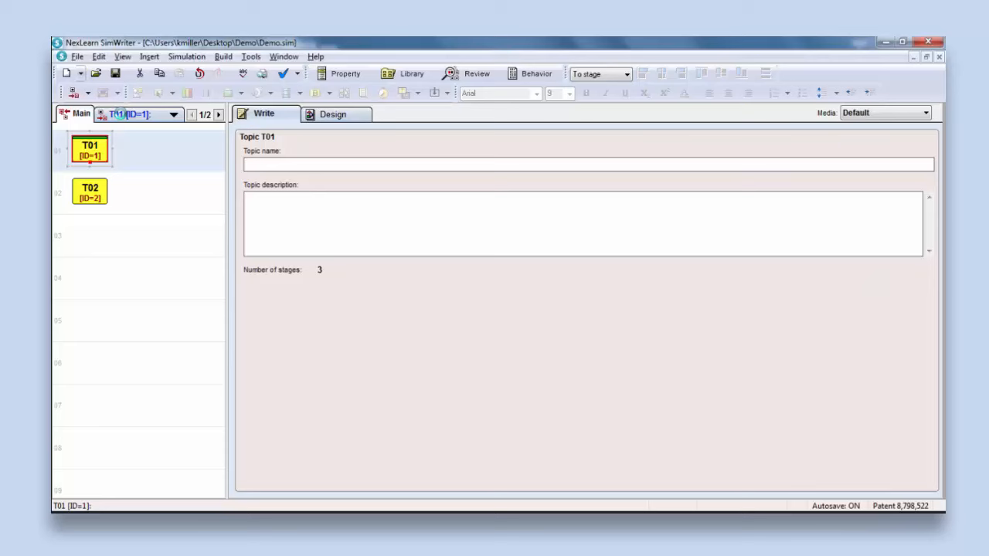
left_click(116, 114)
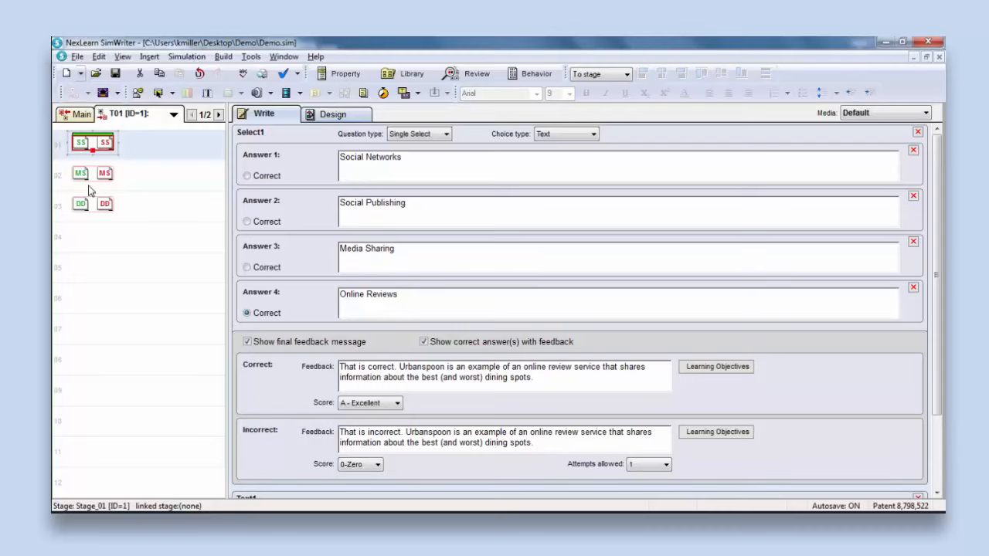
left_click(99, 174)
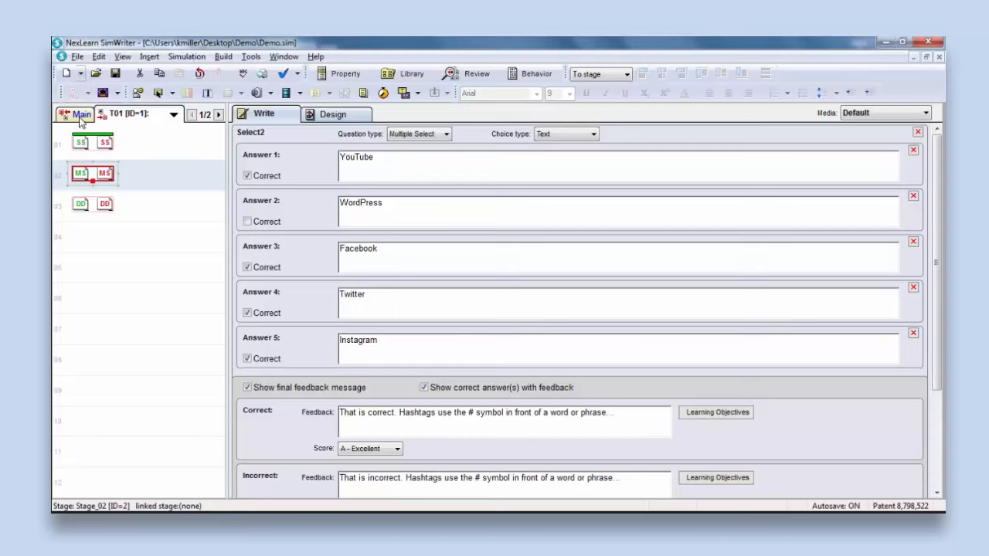
- Name topic T01 "Stage Bank" on the main map
left_click(81, 116)
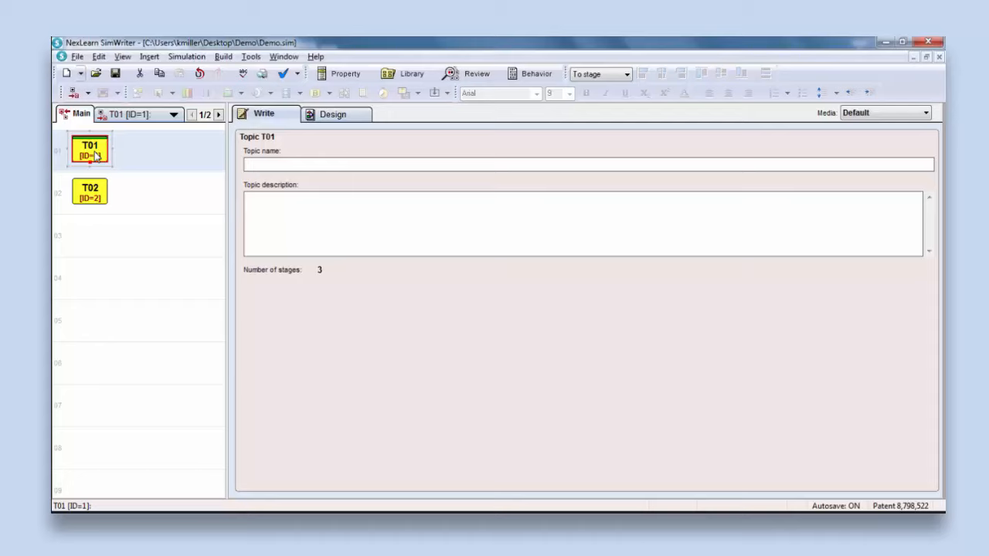
left_click(247, 164)
type("Stage Bank")
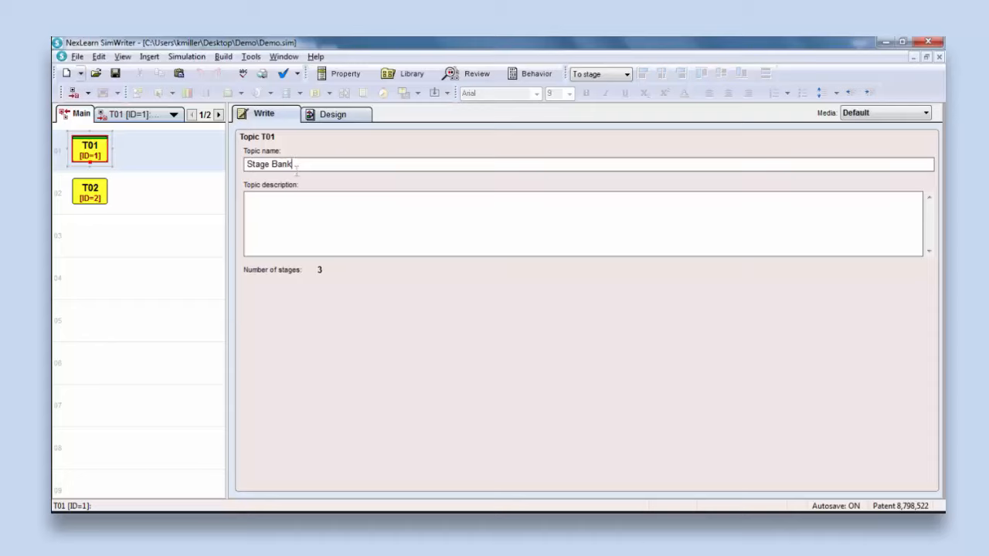
left_click(151, 149)
- Add the single-select, multiple-select and drag-and-drop stages of topic T01 to the stage bank
double_click(91, 148)
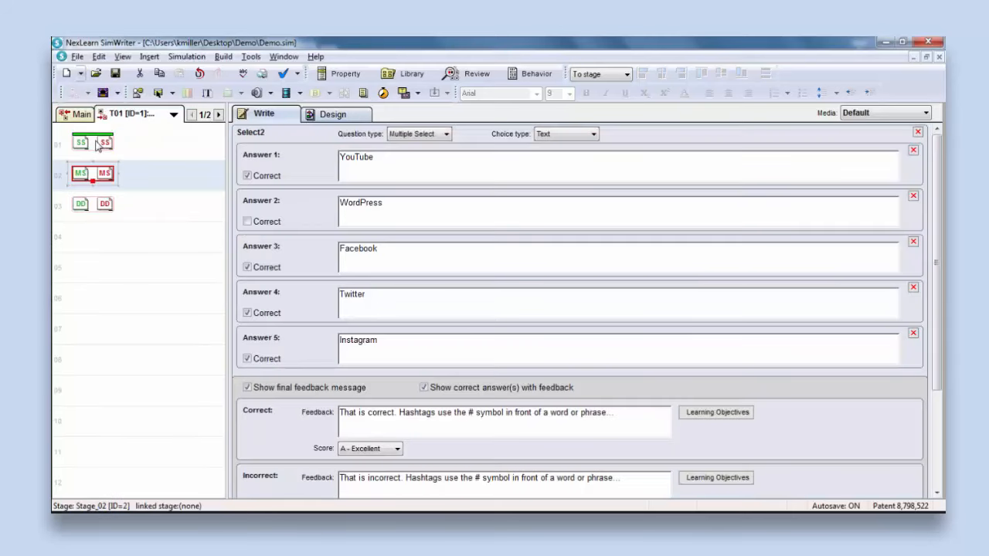
right_click(92, 144)
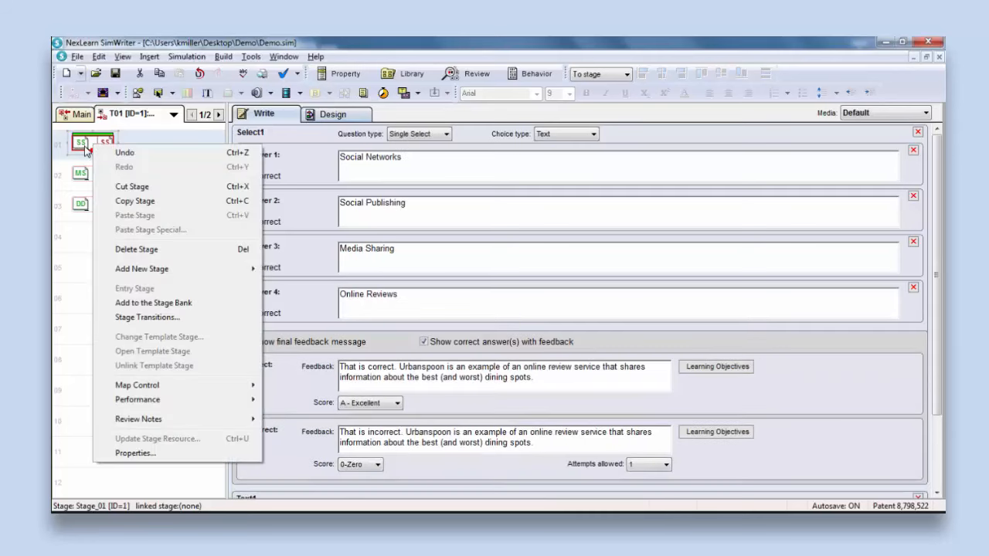
left_click(129, 303)
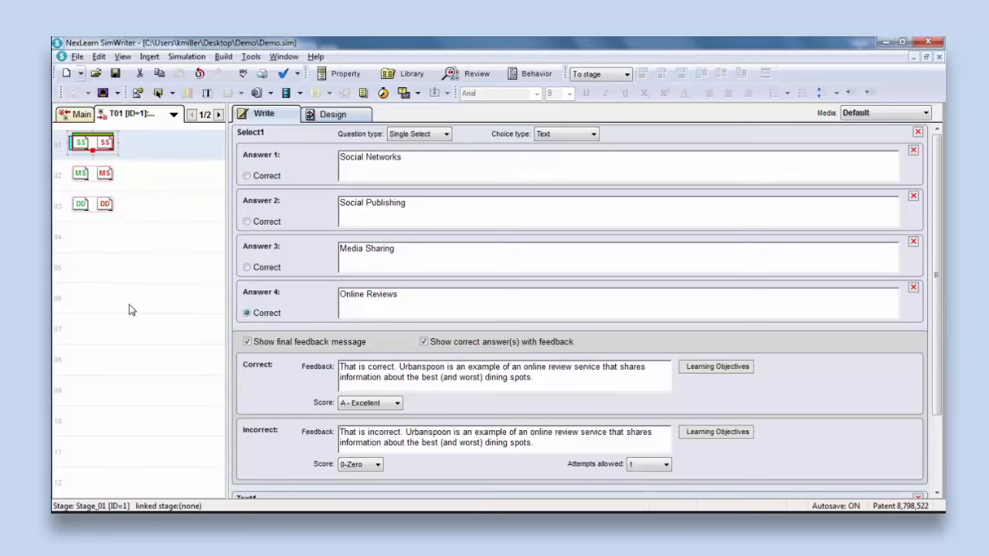
right_click(97, 181)
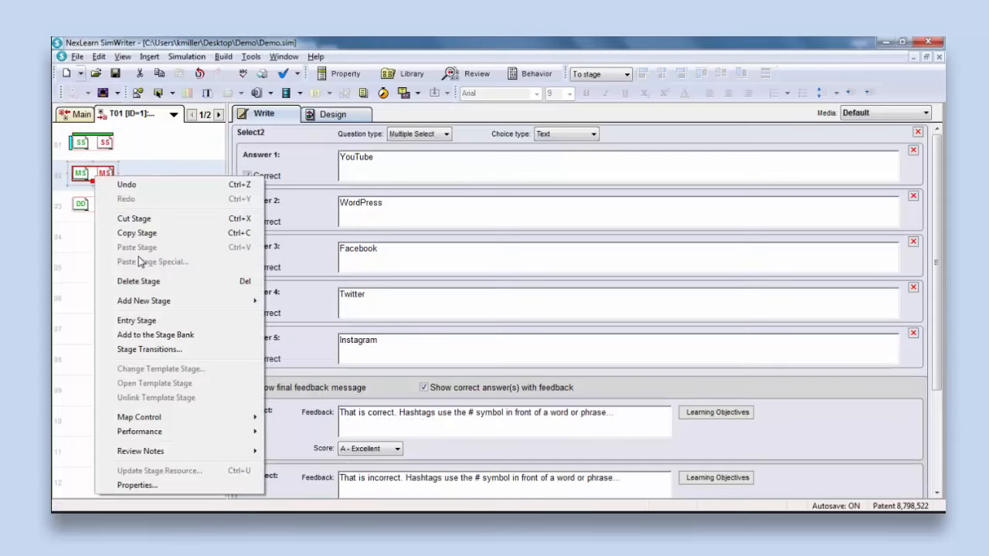
left_click(137, 321)
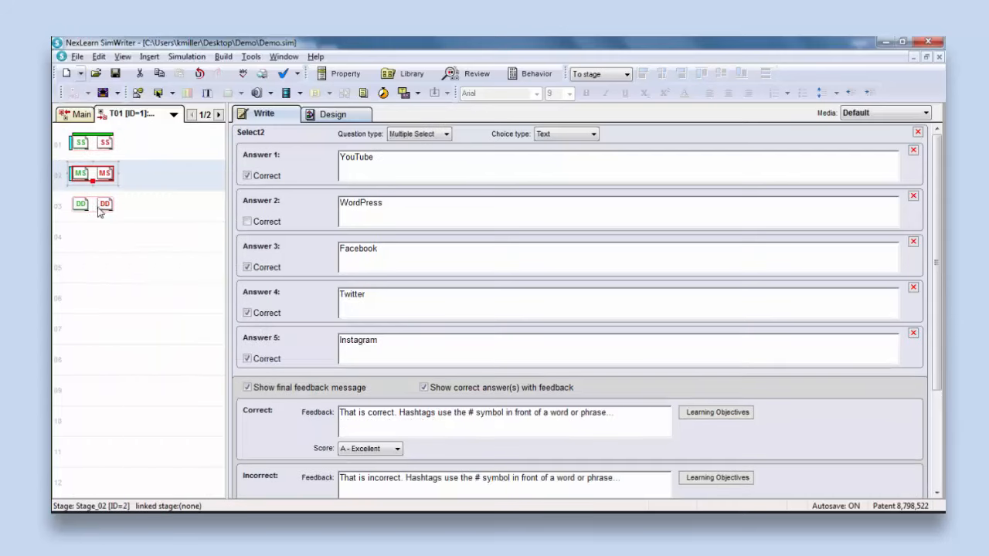
left_click(95, 204)
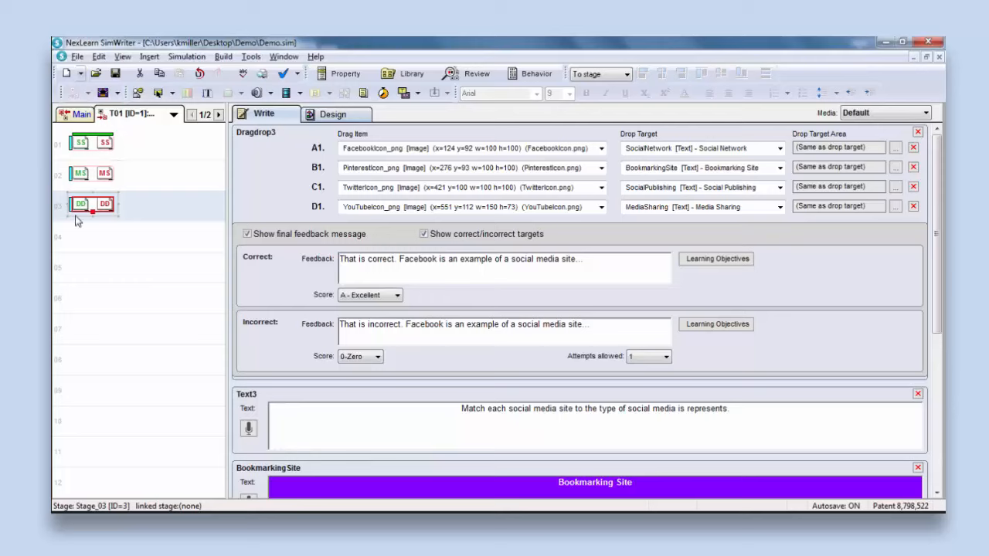
- Open topic T02 from the main map and add a Narrator character to its first stage
left_click(81, 116)
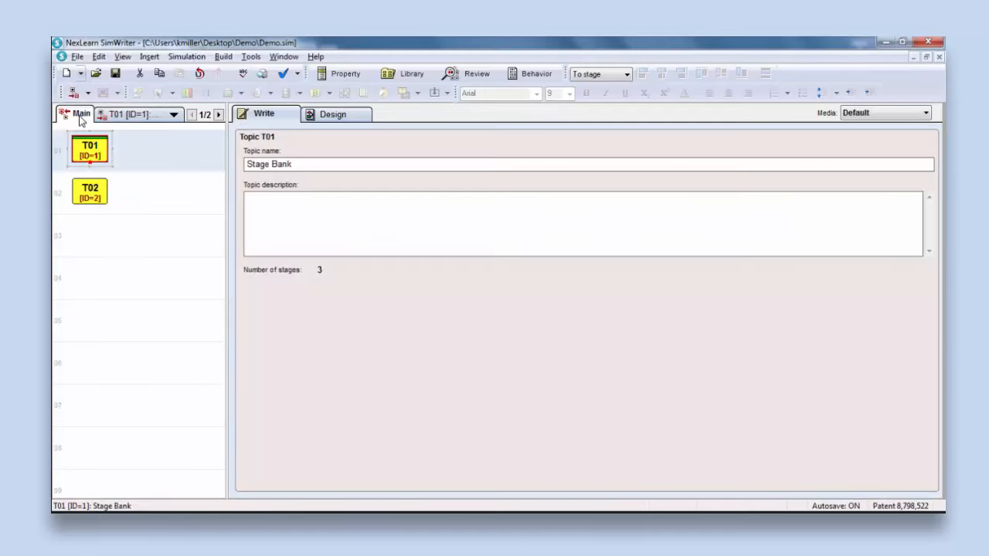
double_click(89, 195)
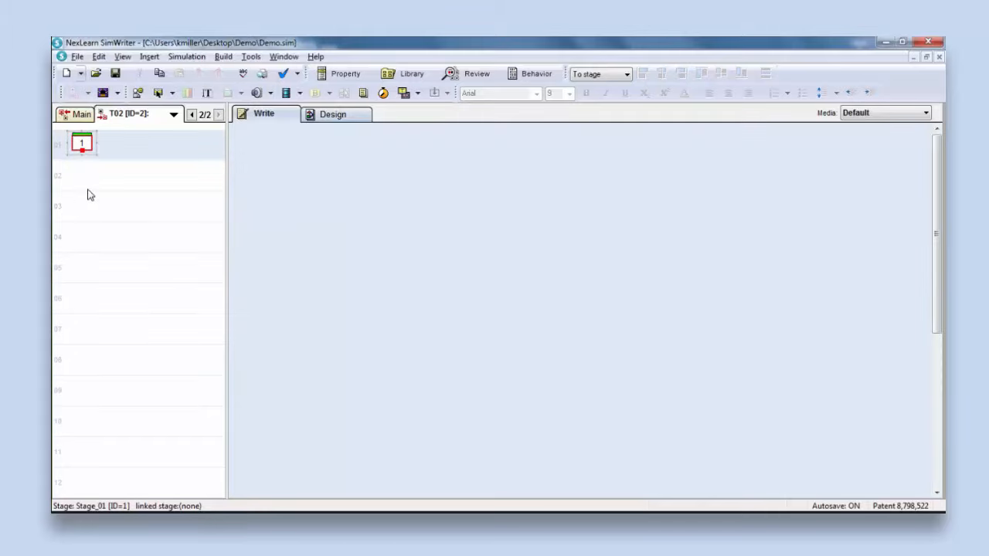
left_click(137, 92)
left_click(589, 366)
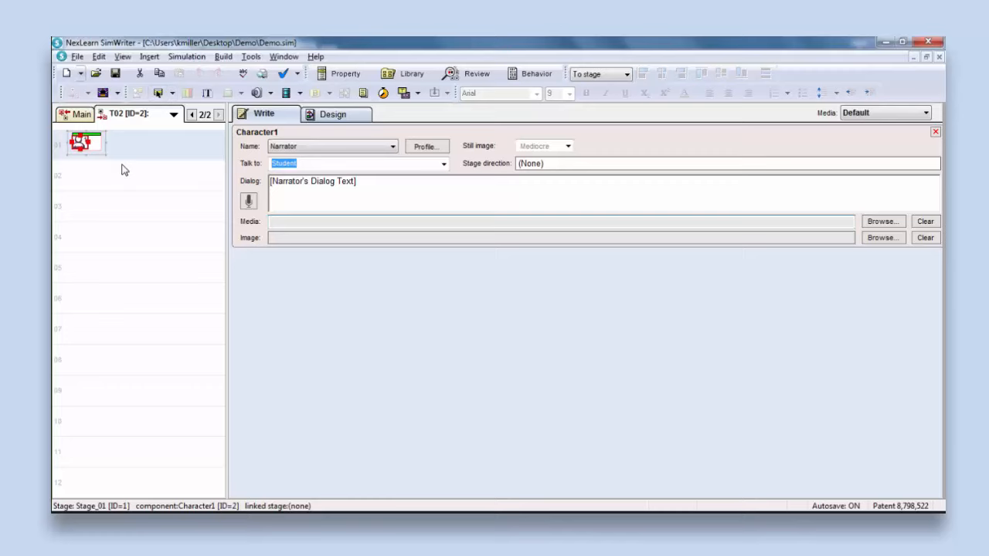
- Add a three-choice stage below the narrator stage and link the narrator stage to it
left_click(117, 92)
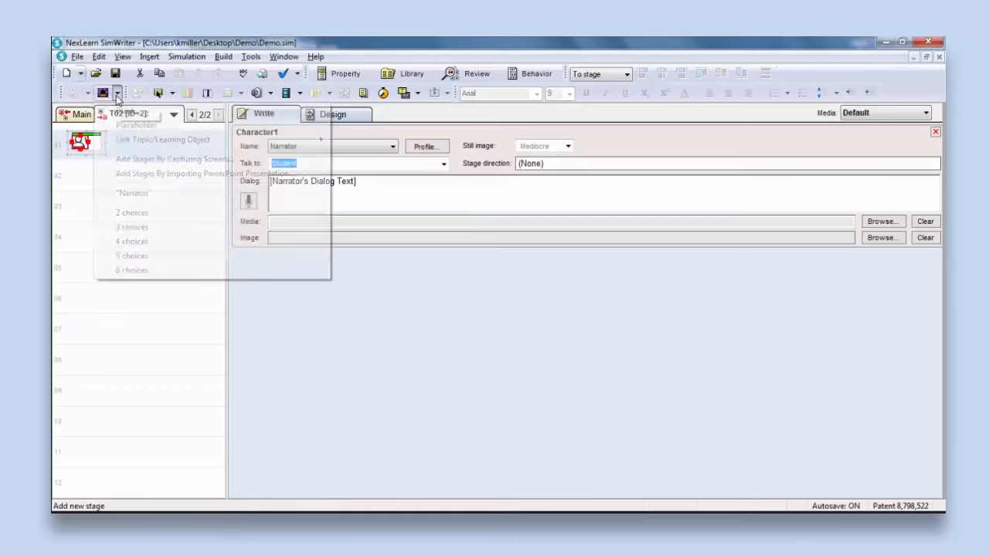
left_click(136, 226)
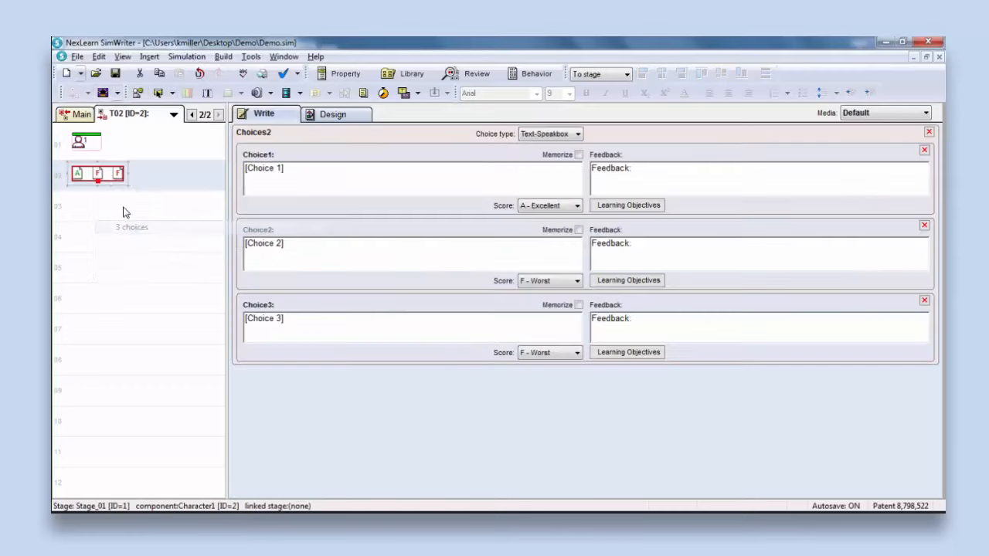
left_click(87, 143)
left_click(99, 174)
left_click(93, 144)
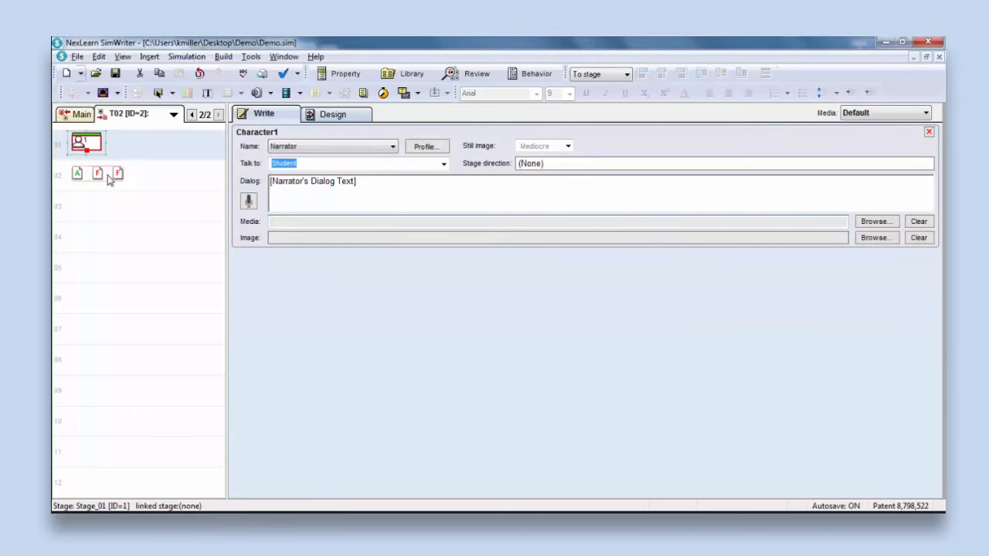
left_click_drag(87, 151, 89, 177)
left_click(105, 175)
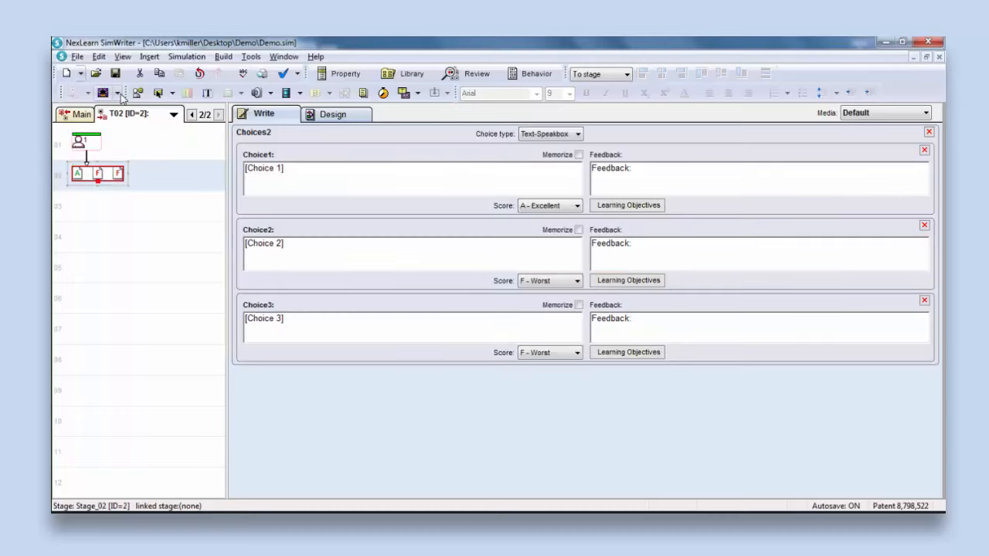
- Add another Narrator stage below the choices and link the second choice to it
left_click(118, 93)
left_click(139, 195)
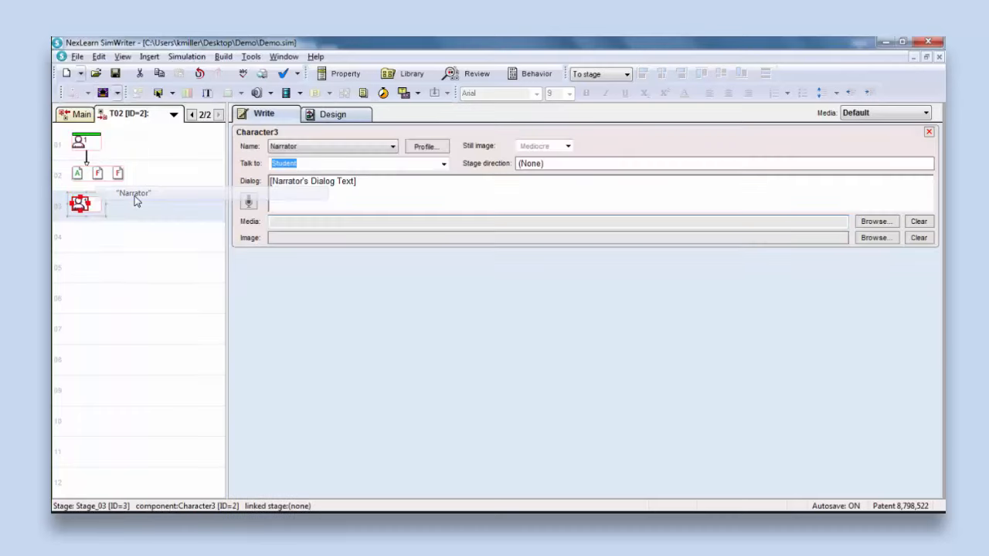
left_click(92, 182)
left_click_drag(98, 180, 96, 210)
left_click(98, 213)
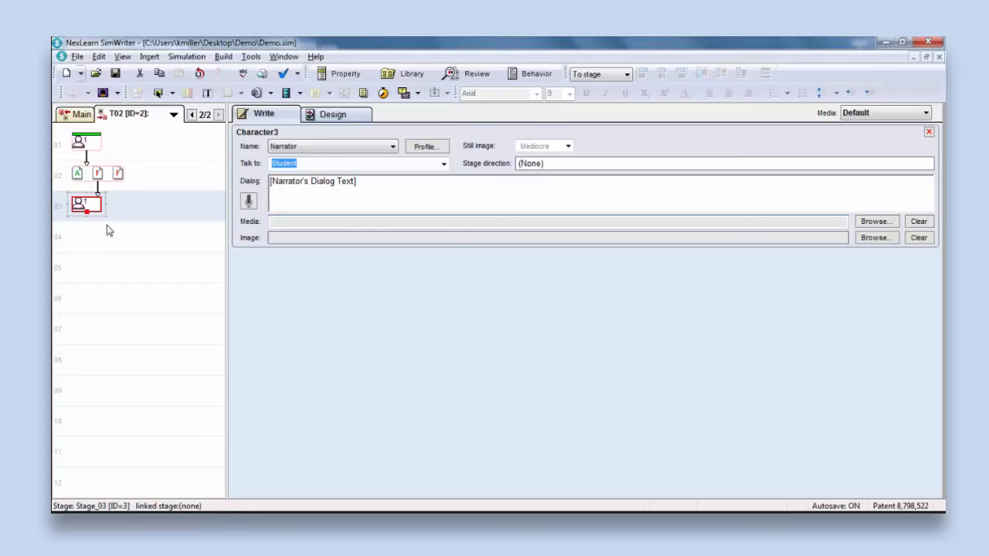
- Add a placeholder stage below the second narrator stage
left_click(118, 94)
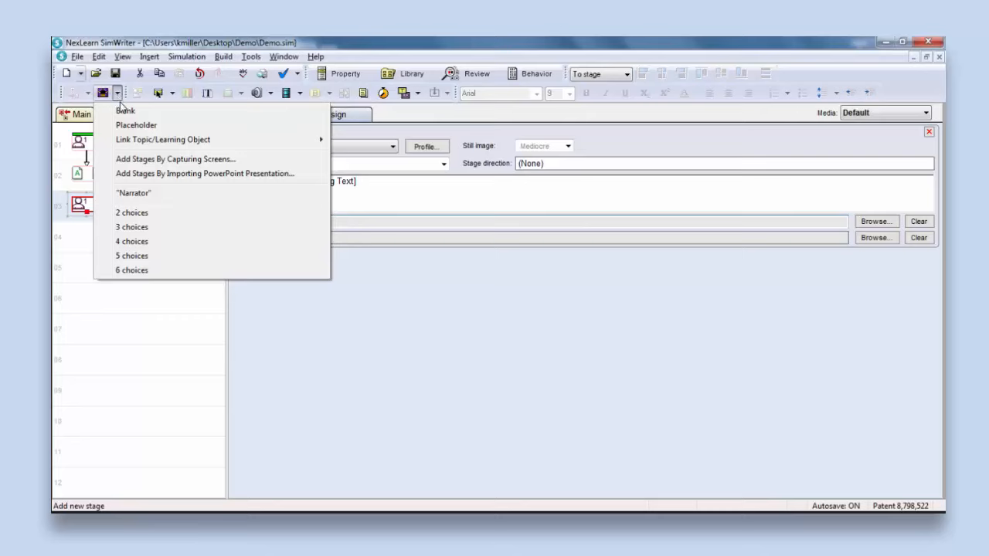
left_click(152, 127)
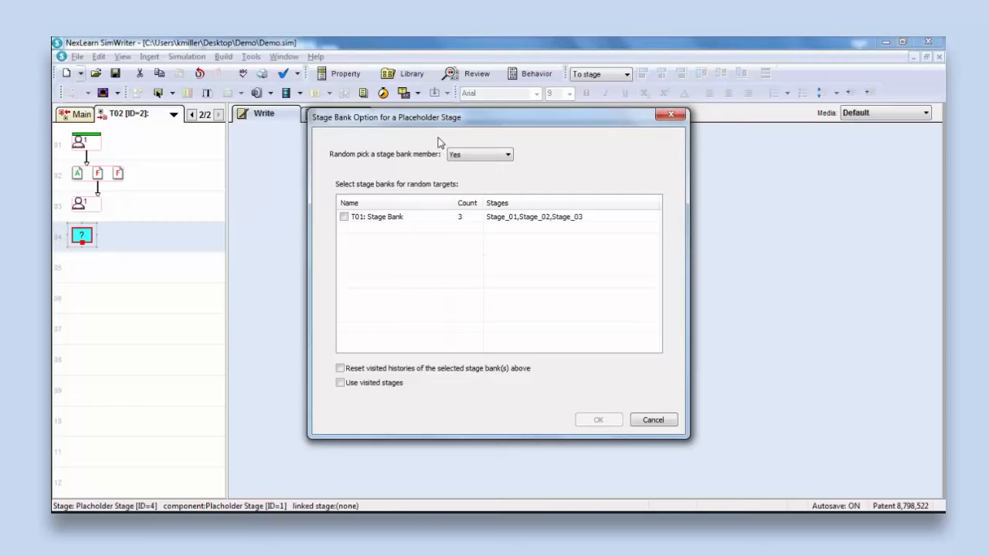
left_click(459, 155)
left_click(500, 156)
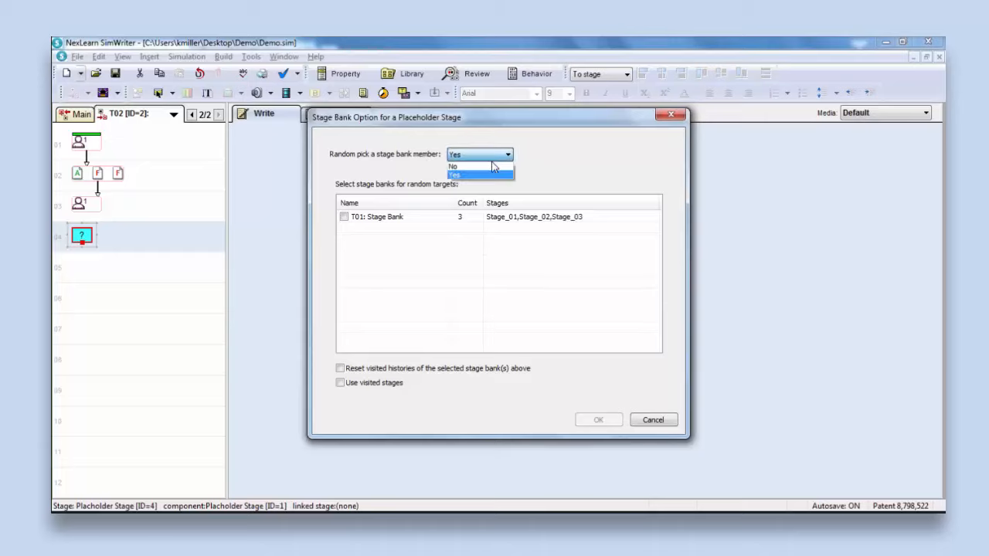
left_click(494, 166)
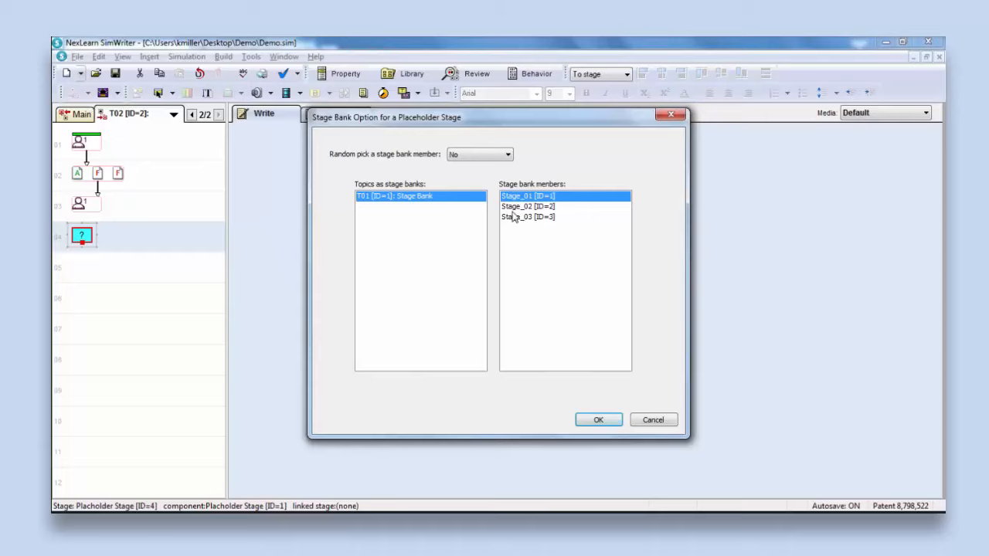
left_click(478, 152)
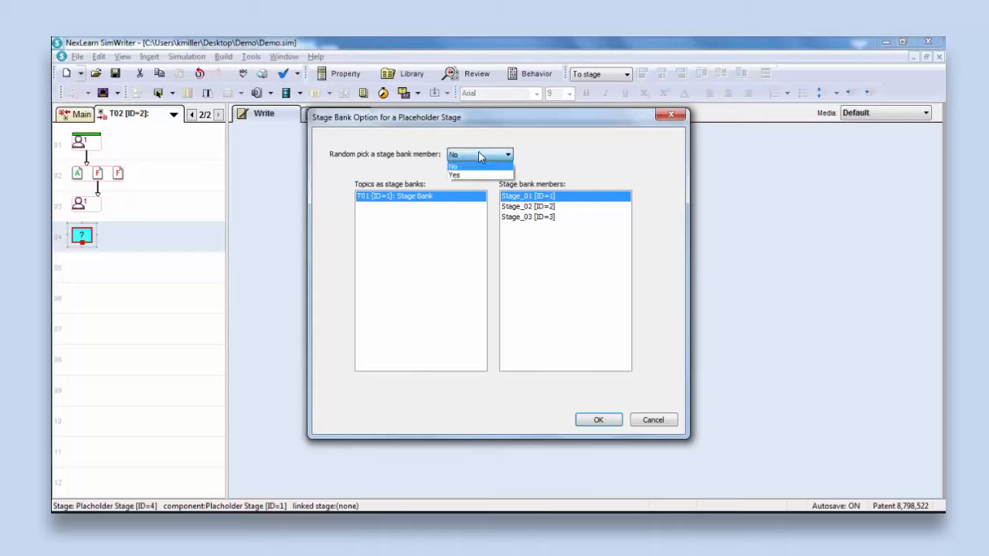
left_click(474, 177)
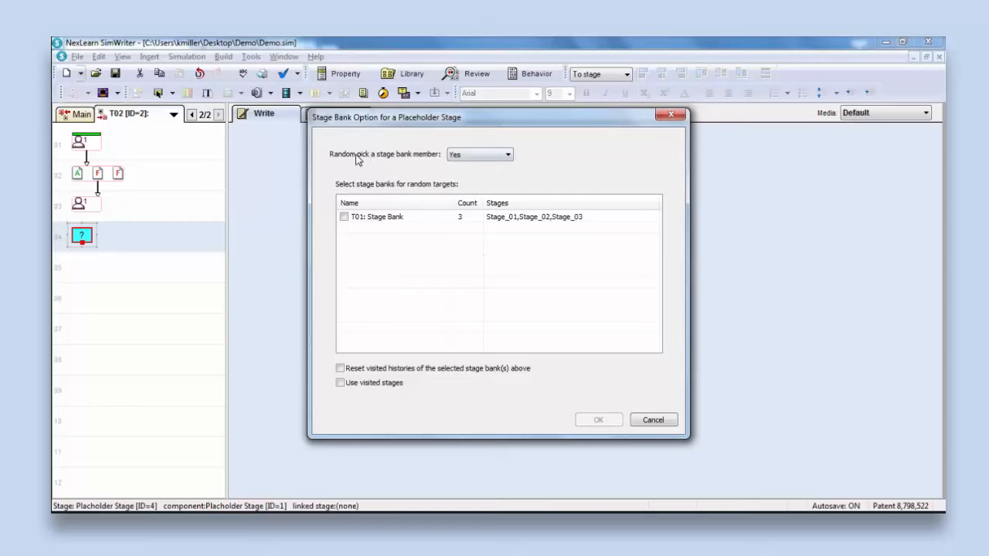
- Set the placeholder to pick randomly from T01: Stage Bank and link the second narrator stage to it
left_click(344, 218)
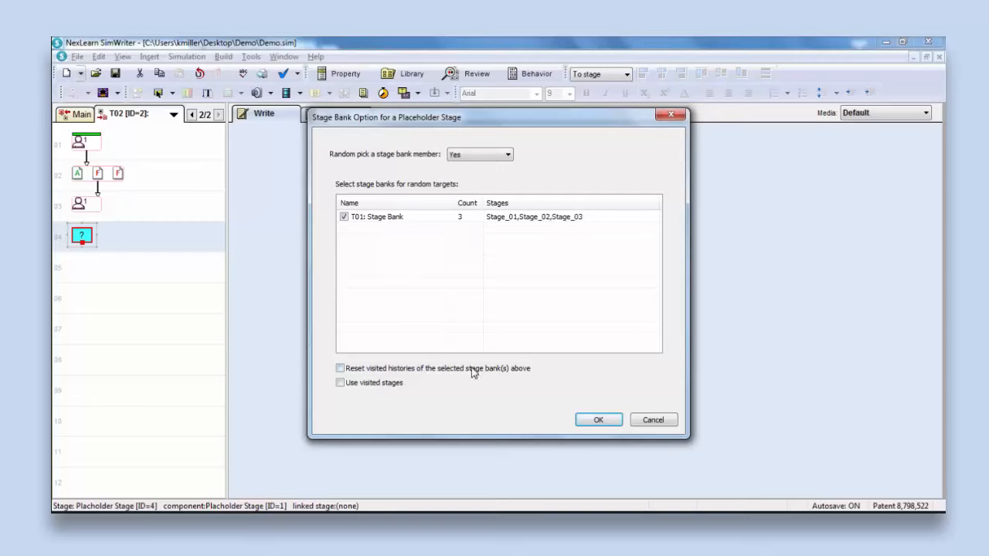
left_click(340, 368)
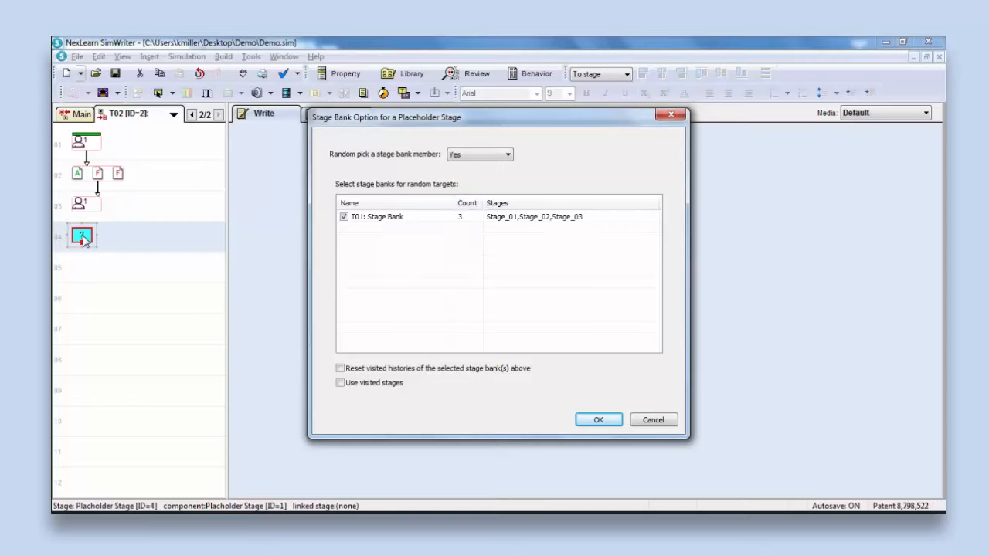
left_click(340, 370)
left_click(599, 422)
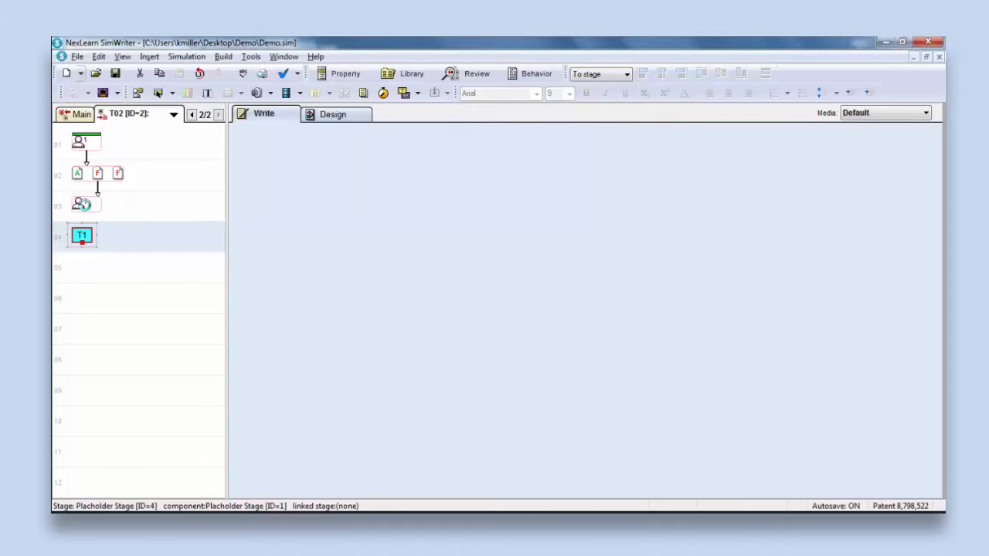
left_click(85, 204)
left_click_drag(87, 213, 89, 241)
- Add a second placeholder stage that randomly picks from T01: Stage Bank, with Use visited stages turned off
left_click(117, 92)
left_click(129, 126)
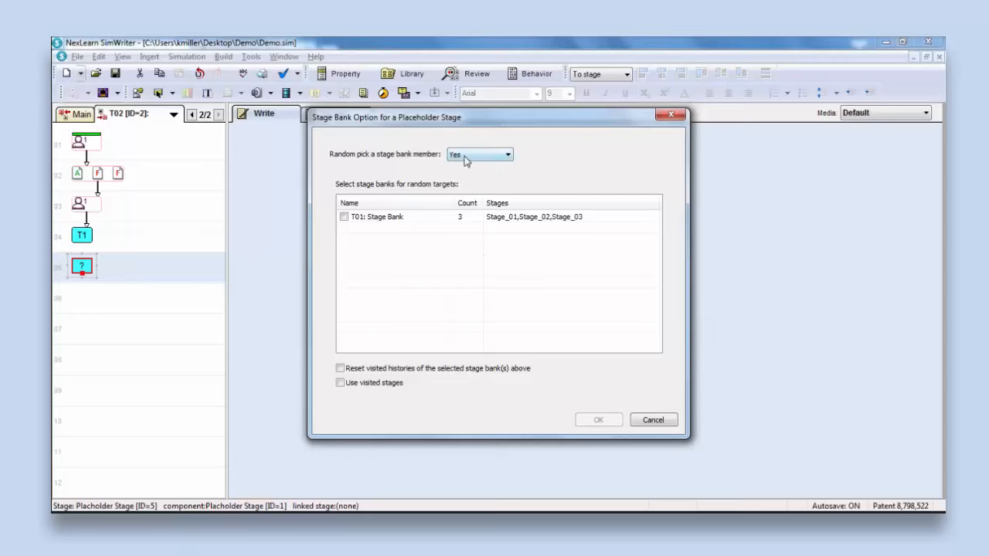
left_click(344, 217)
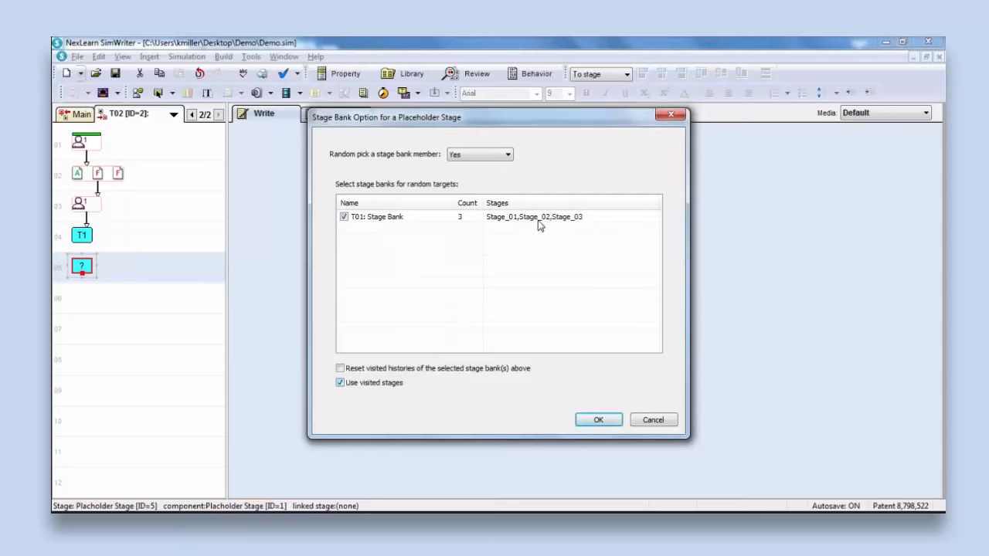
left_click(340, 383)
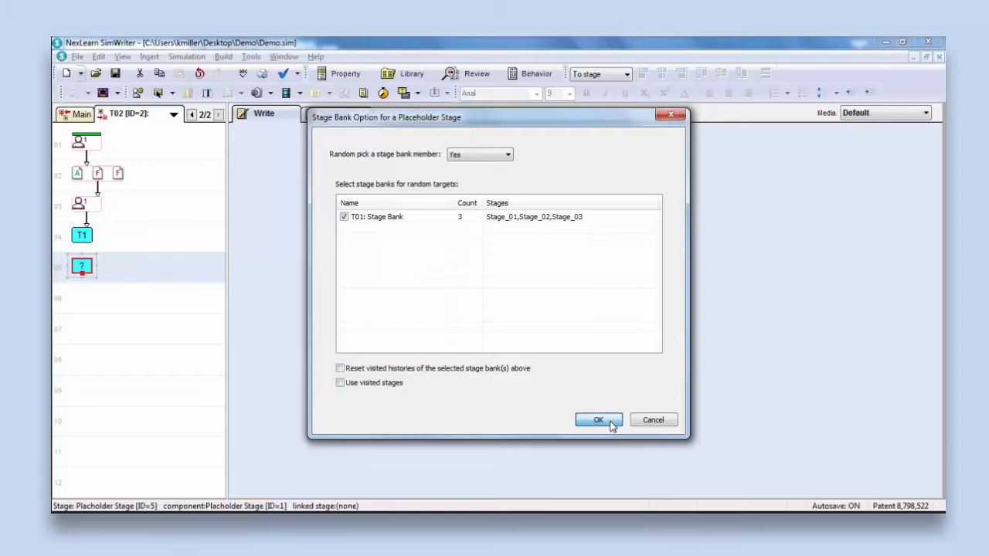
left_click(598, 420)
- Add a third placeholder stage without assigning a stage bank to it
left_click(117, 93)
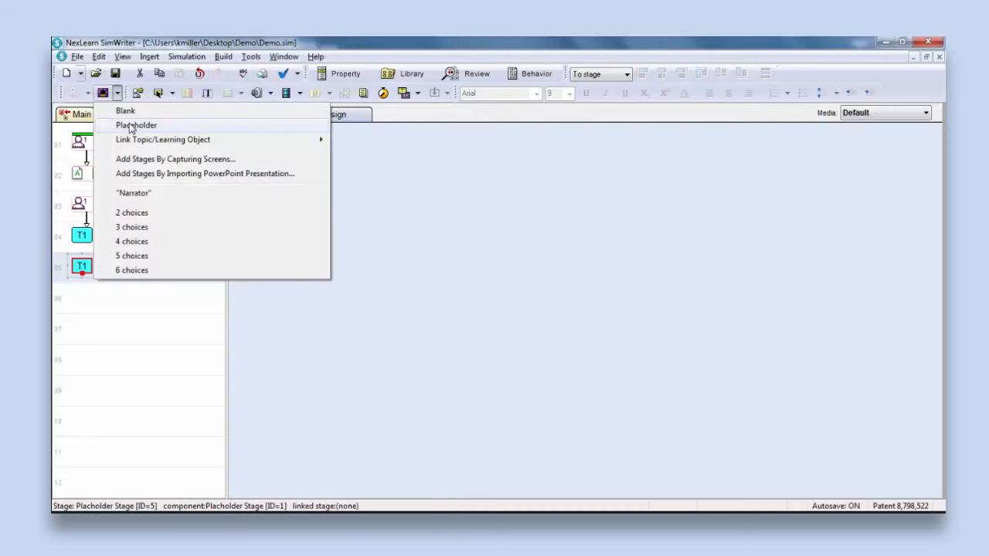
left_click(132, 126)
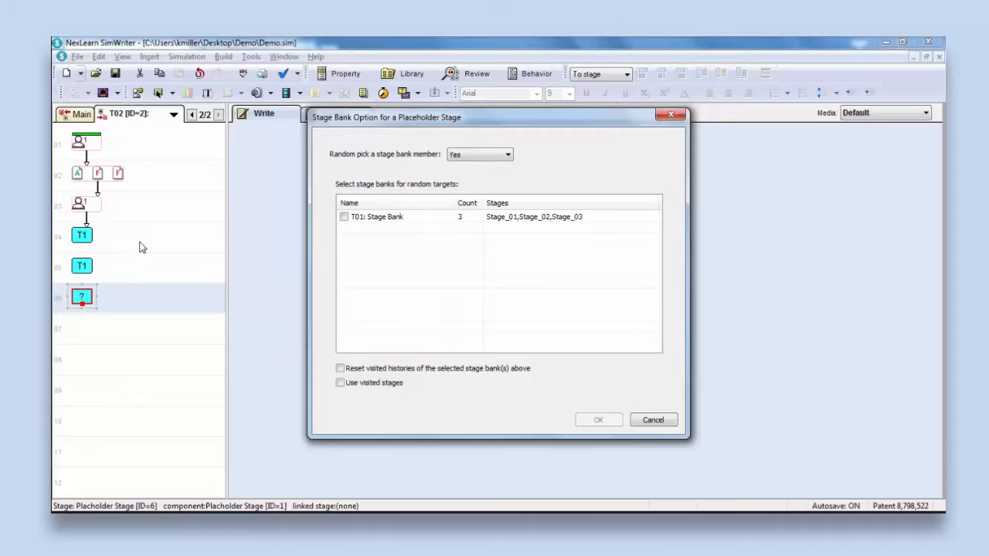
left_click(653, 421)
- Link the first placeholder to the second and the second placeholder to the third
left_click(82, 241)
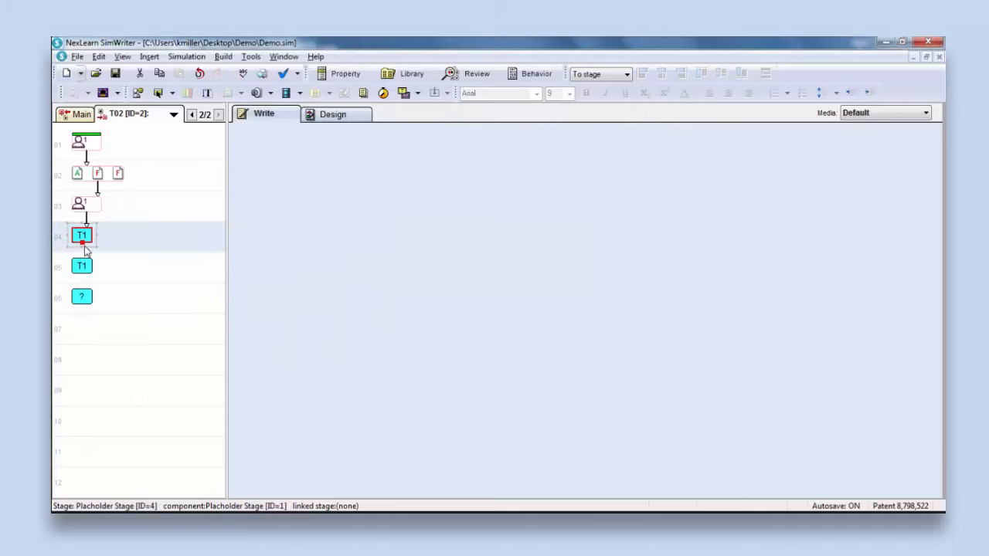
left_click_drag(84, 247, 84, 277)
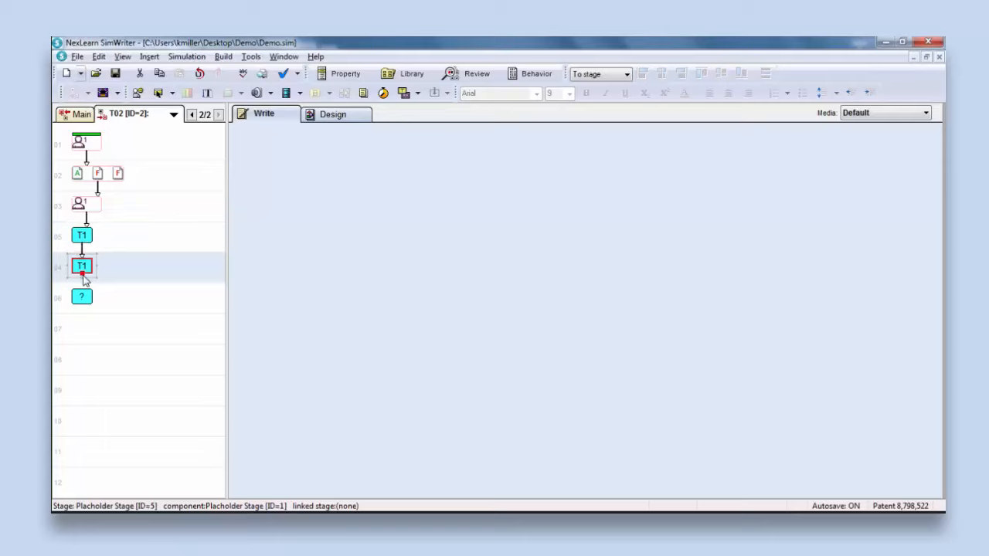
left_click(85, 302)
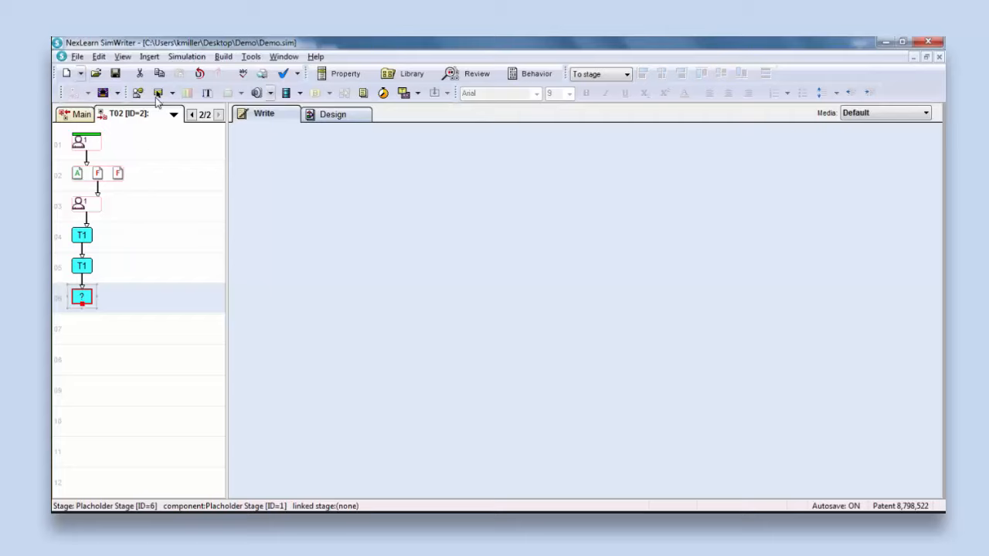
- Add a new blank stage and place it beside the second narrator stage in row 03
left_click(116, 93)
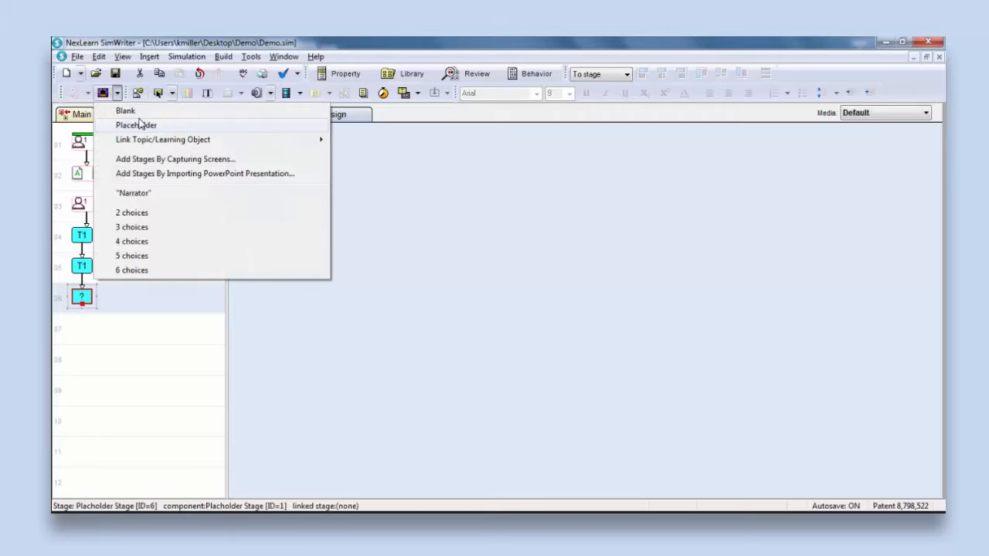
left_click(137, 125)
left_click_drag(87, 326, 163, 218)
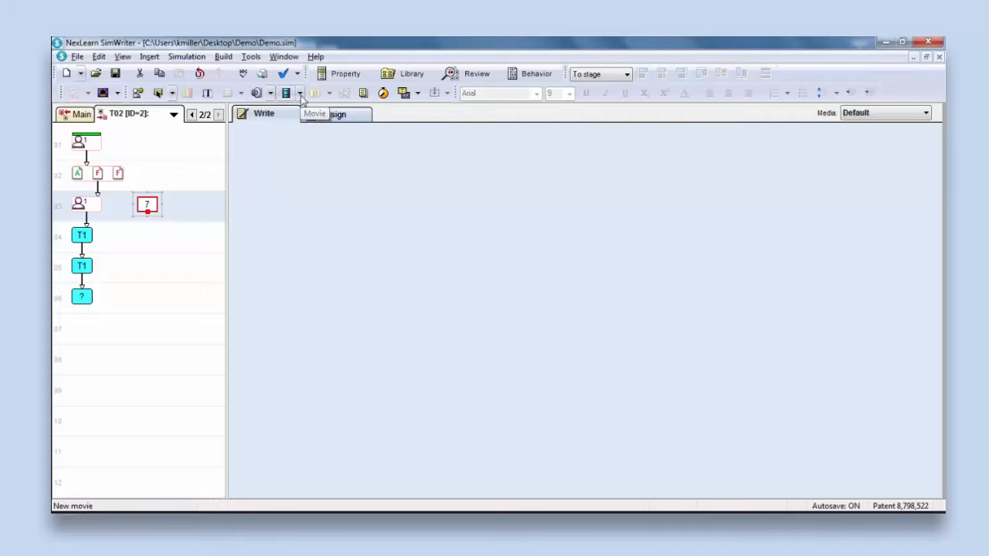
- Set the project's layout size to a width of 1024 and a height of 768
left_click(191, 58)
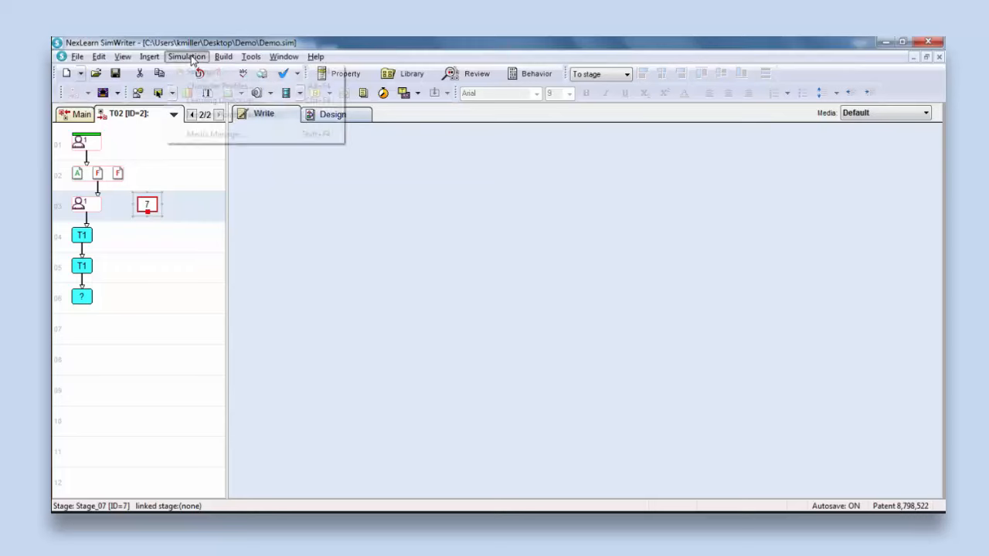
left_click(195, 72)
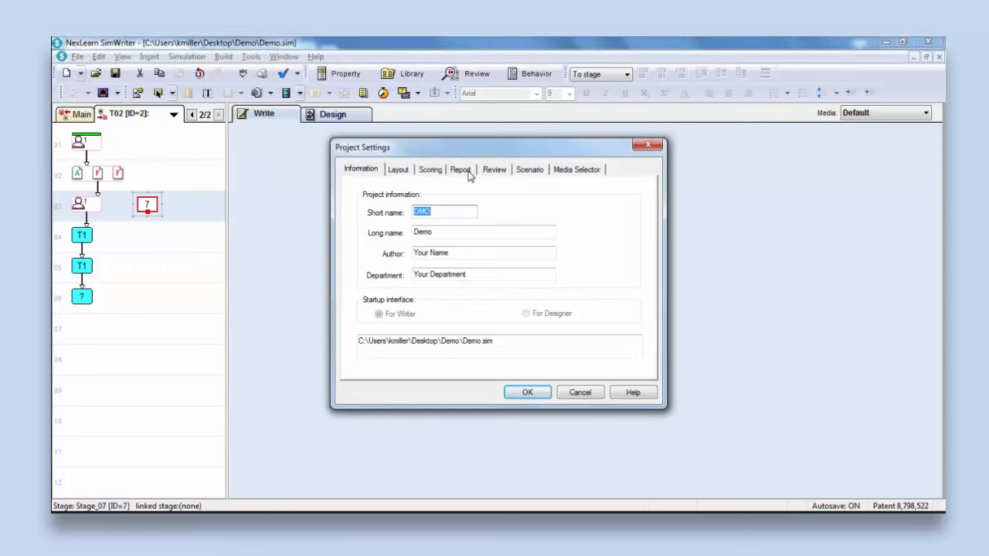
left_click(397, 172)
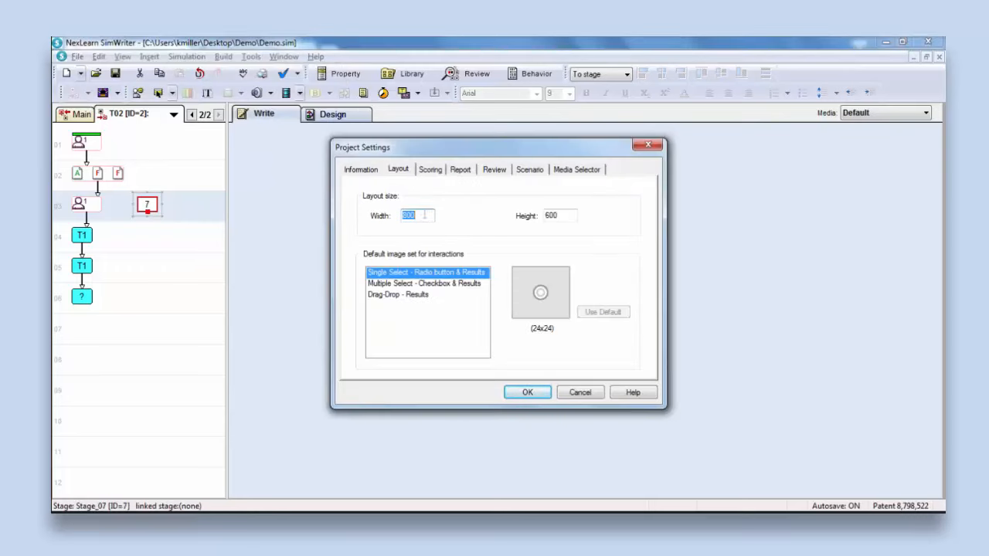
type("1024")
double_click(560, 220)
type("768")
left_click(528, 392)
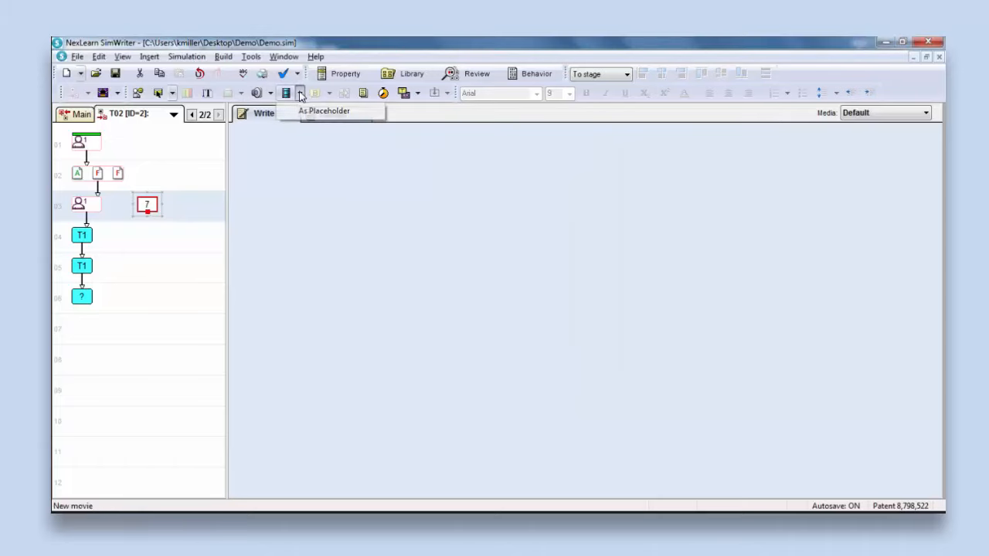
- Insert the movie file aa_What is Microlearning.mp4 from the Desktop into the new stage's design and align it to the stage's horizontal centre
left_click(302, 110)
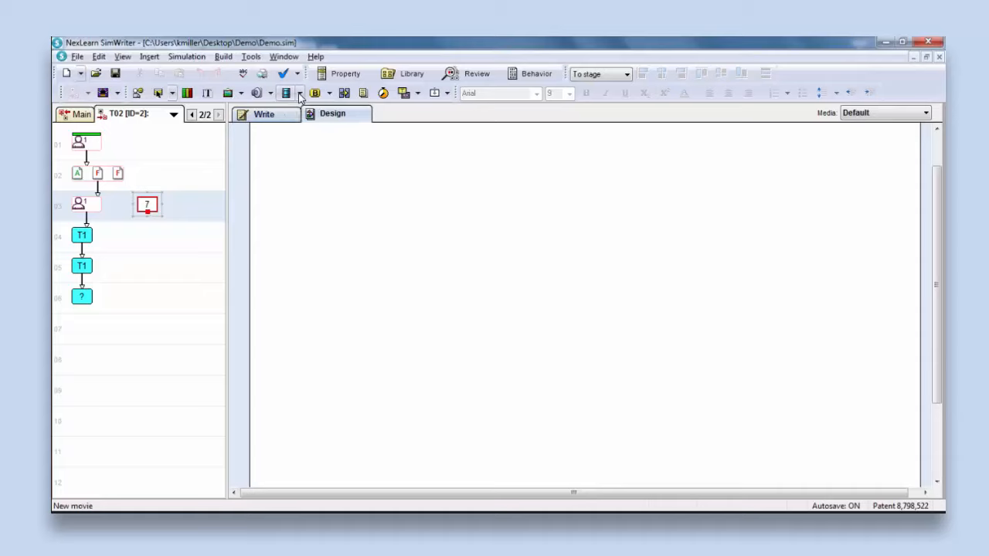
left_click(300, 93)
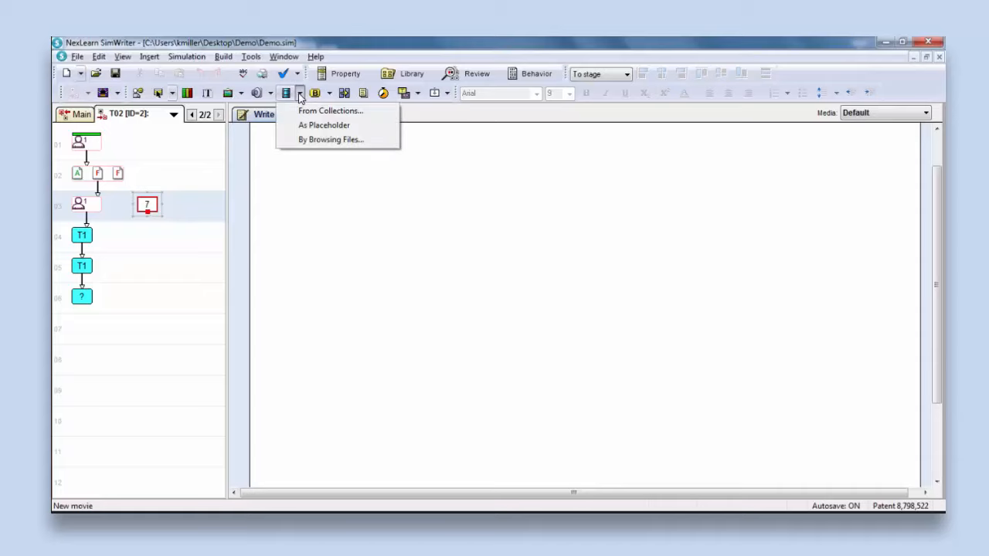
left_click(316, 140)
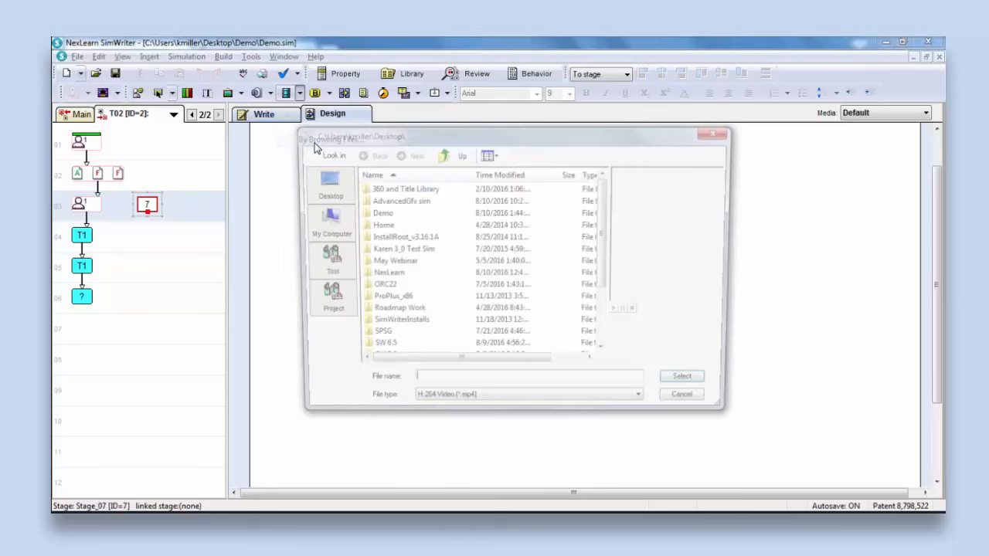
scroll(380, 340, "down", 3)
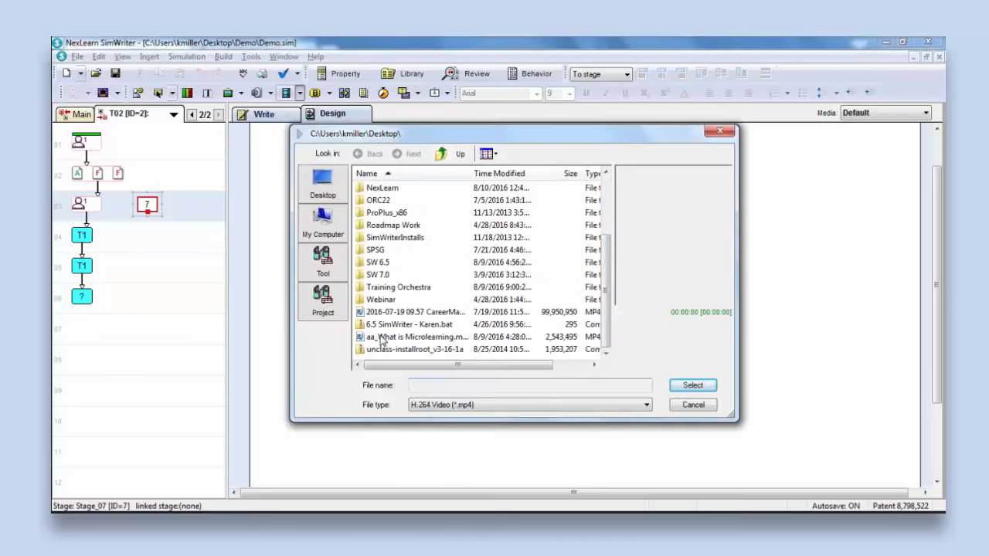
left_click(380, 339)
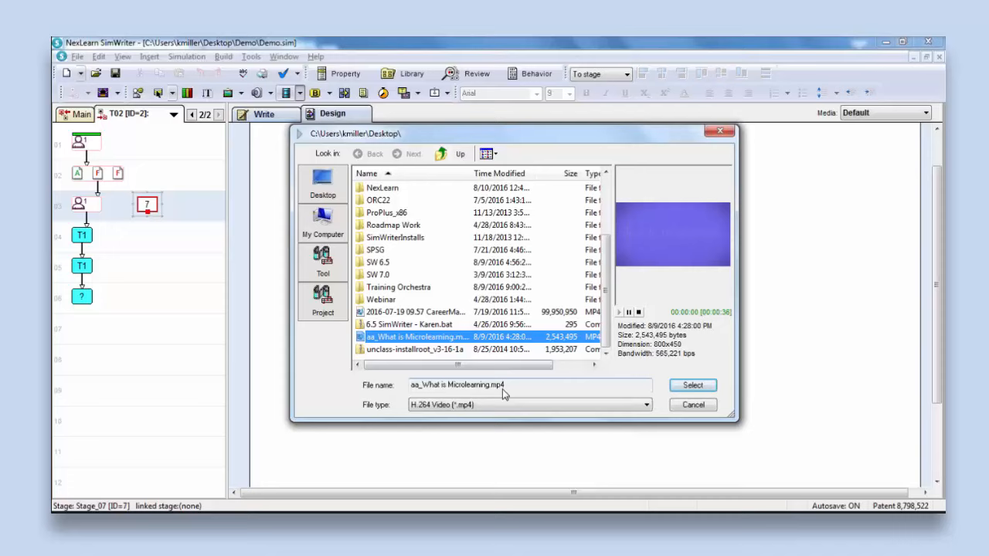
left_click(693, 385)
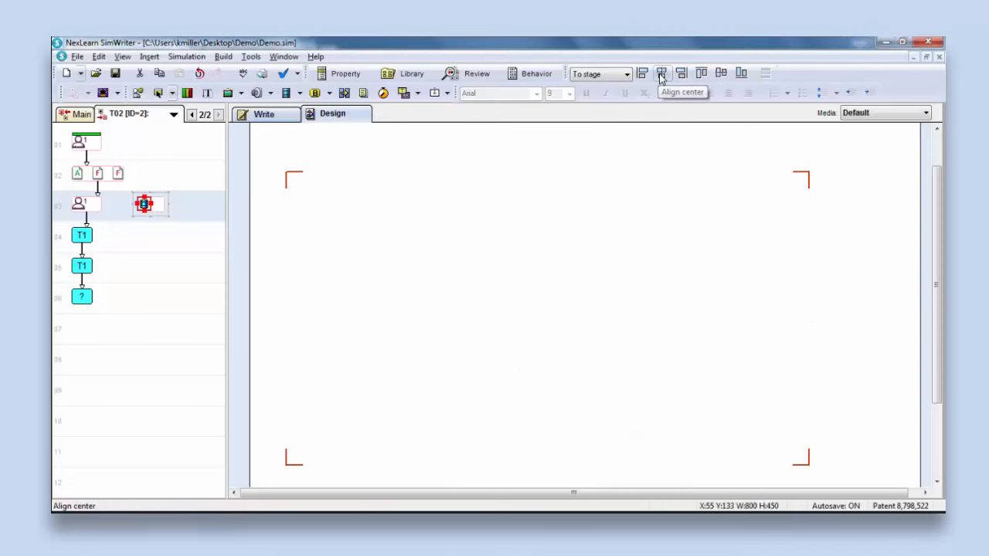
left_click(662, 75)
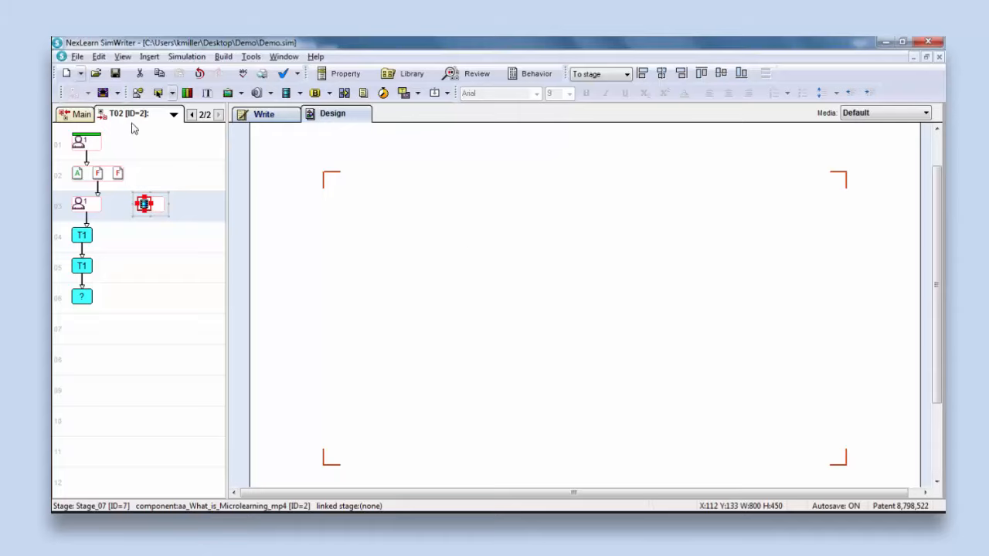
- Test the simulation starting at the new movie stage
left_click(159, 206)
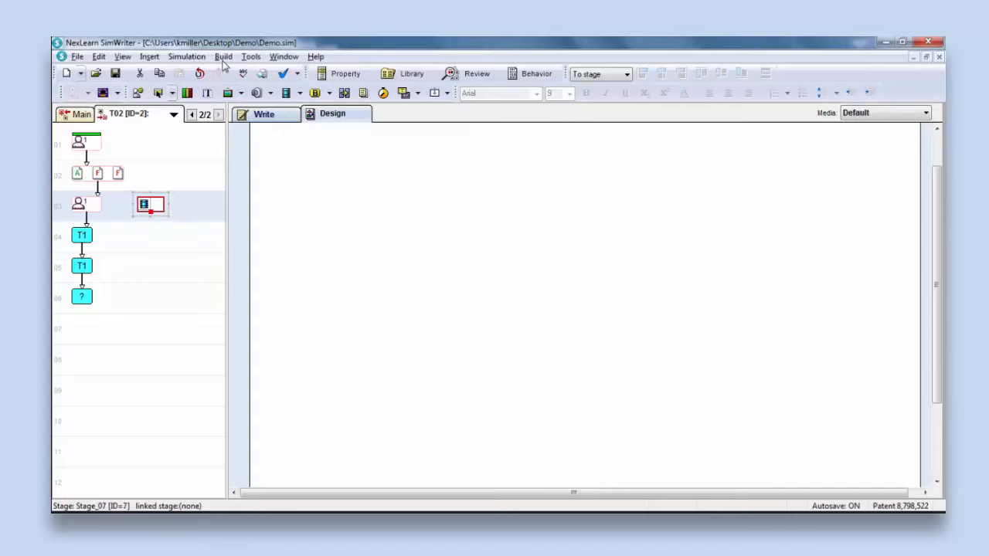
left_click(222, 57)
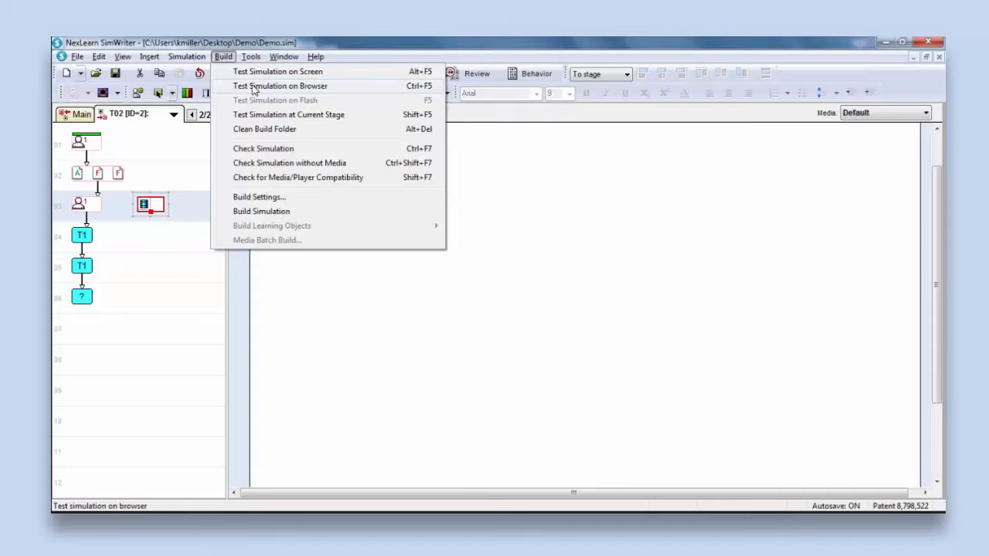
left_click(323, 116)
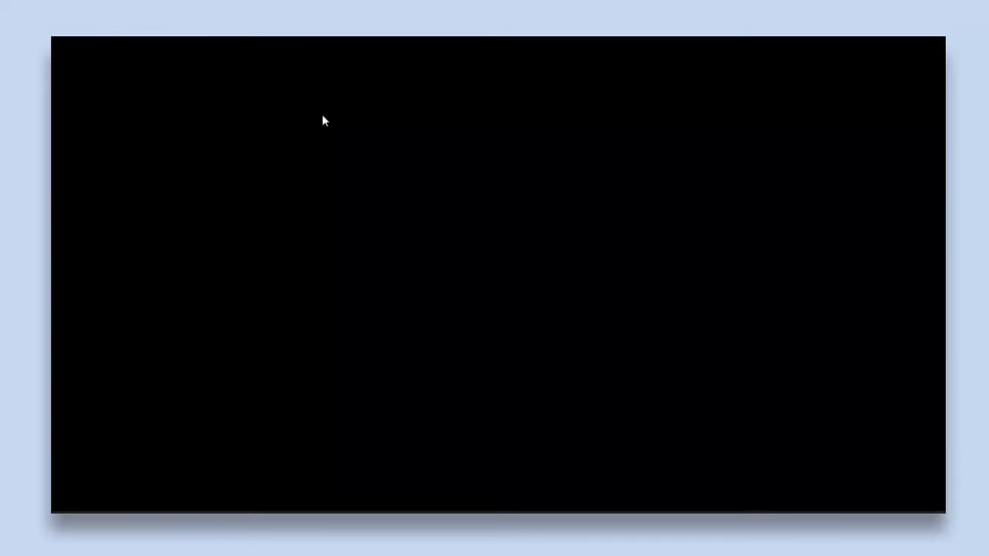
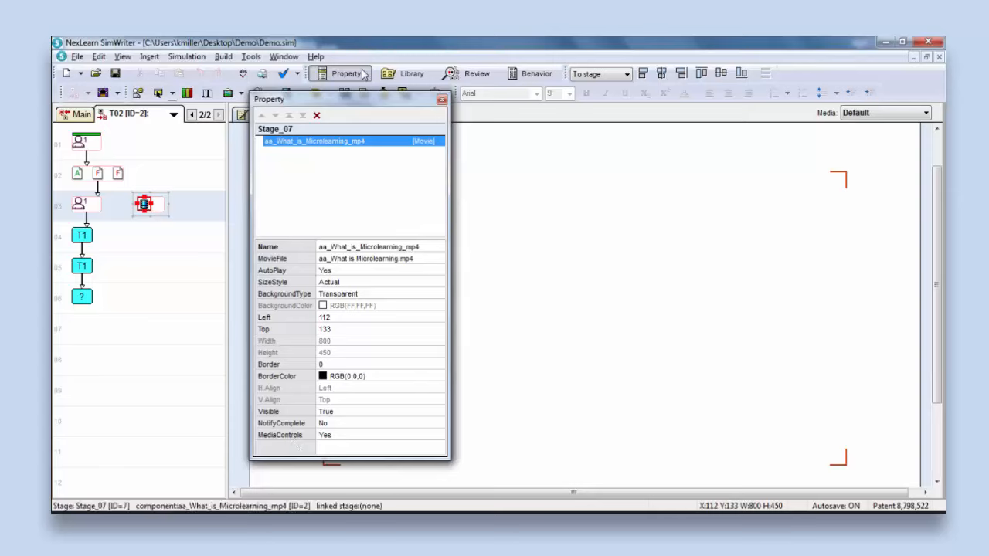
- Examine the movie's MediaControls options, keep Yes selected, and close its properties
left_click_drag(361, 103, 365, 74)
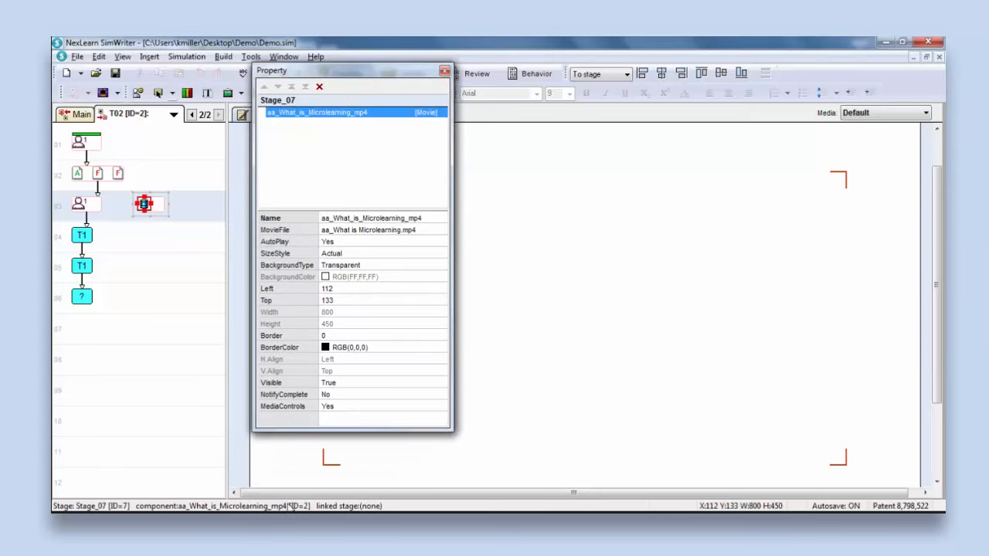
left_click(345, 409)
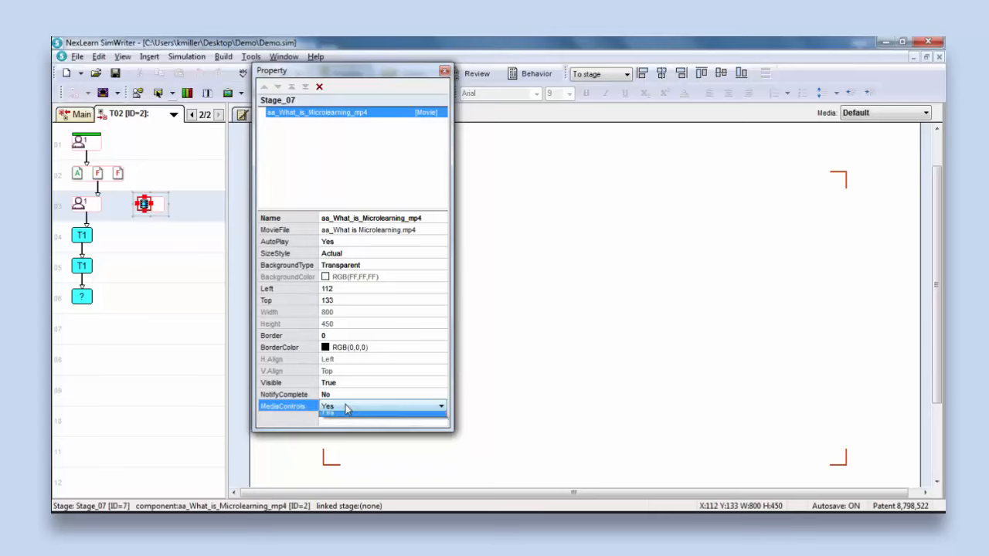
left_click(346, 410)
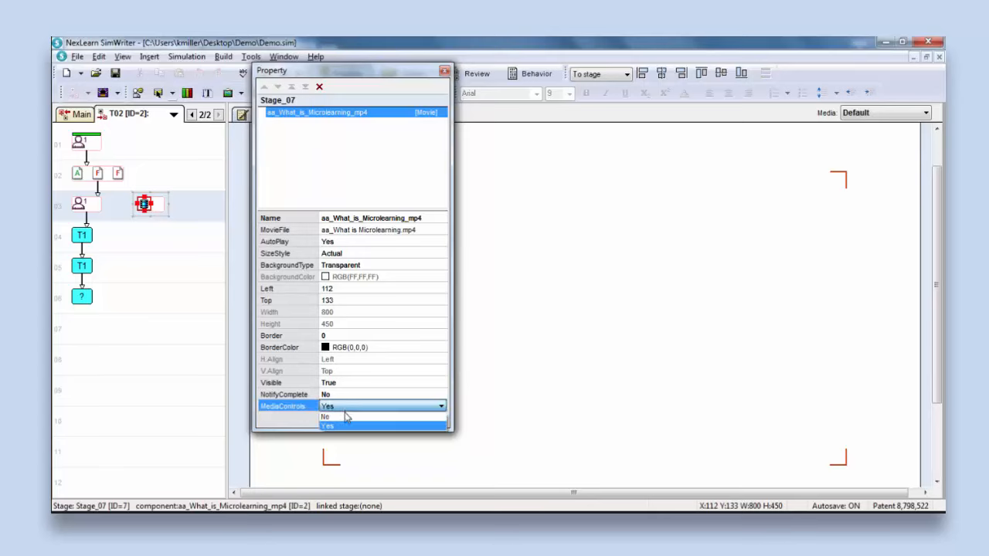
left_click(344, 407)
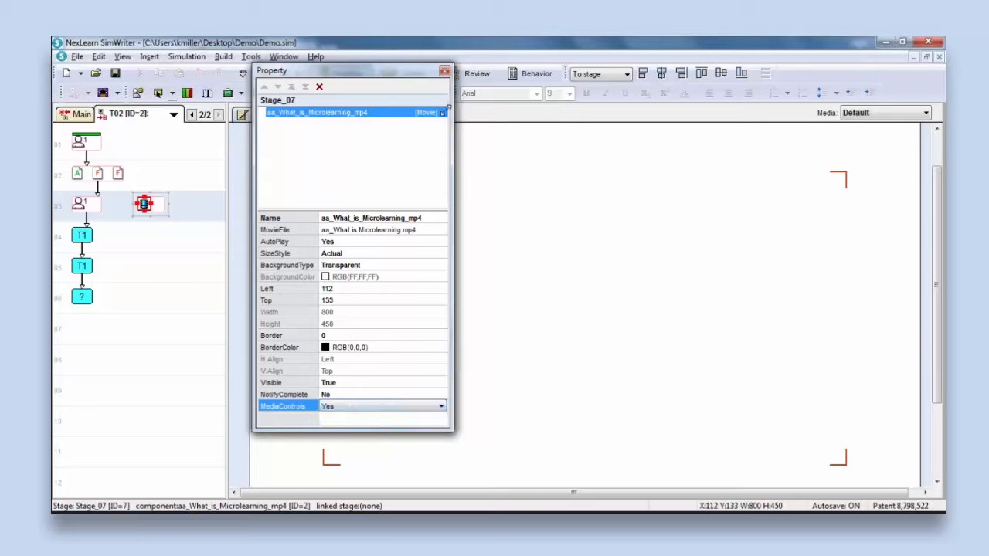
left_click(444, 70)
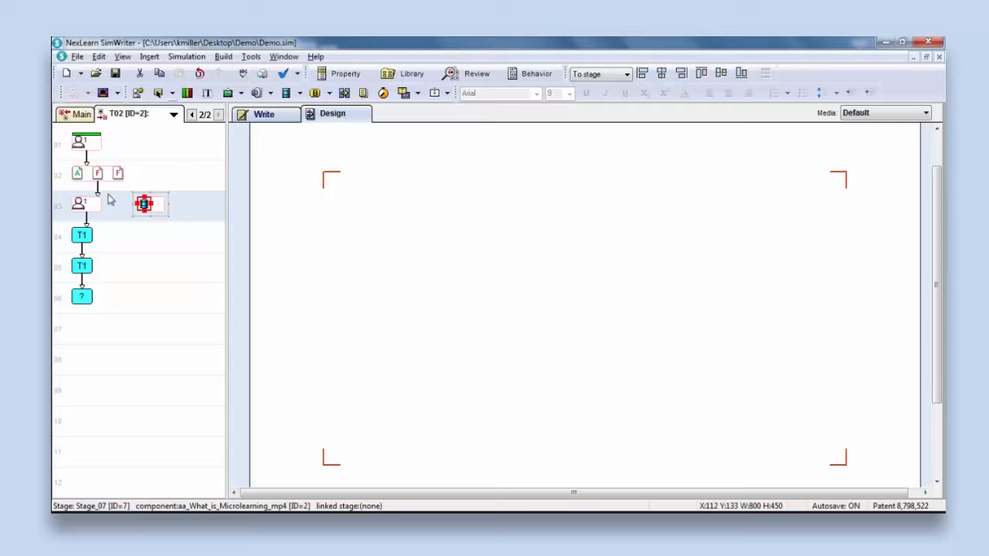
- Change the target in the build settings to HTML5 Courseware
left_click(223, 57)
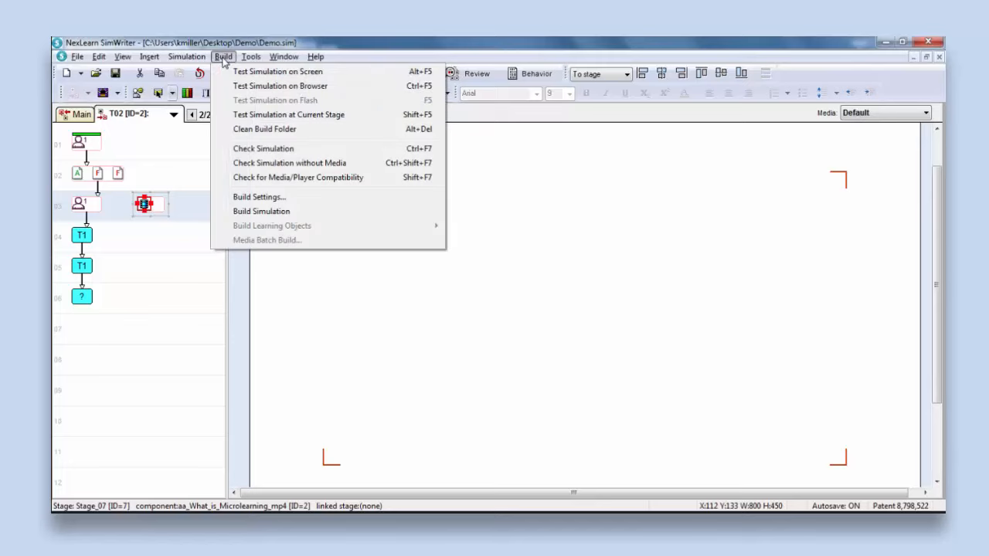
left_click(259, 198)
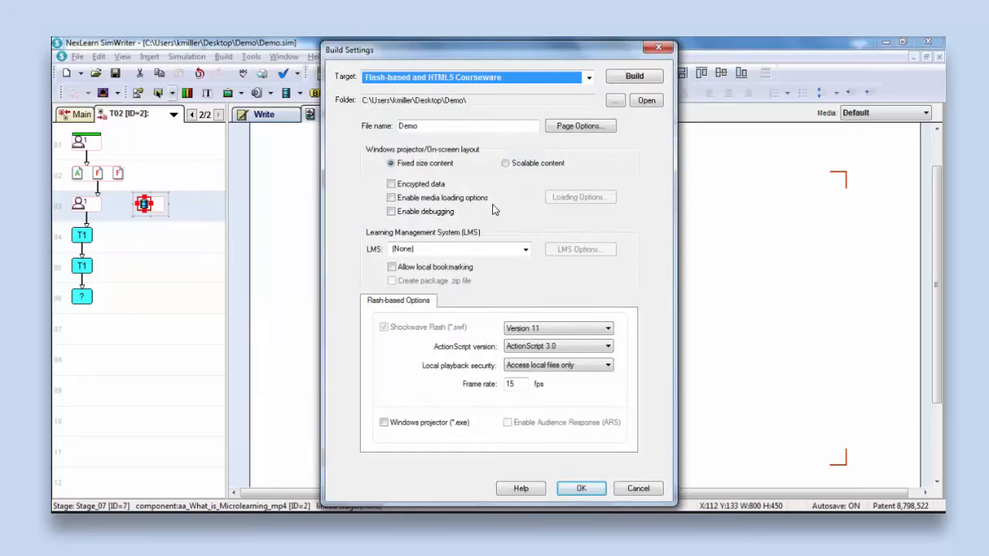
left_click(459, 79)
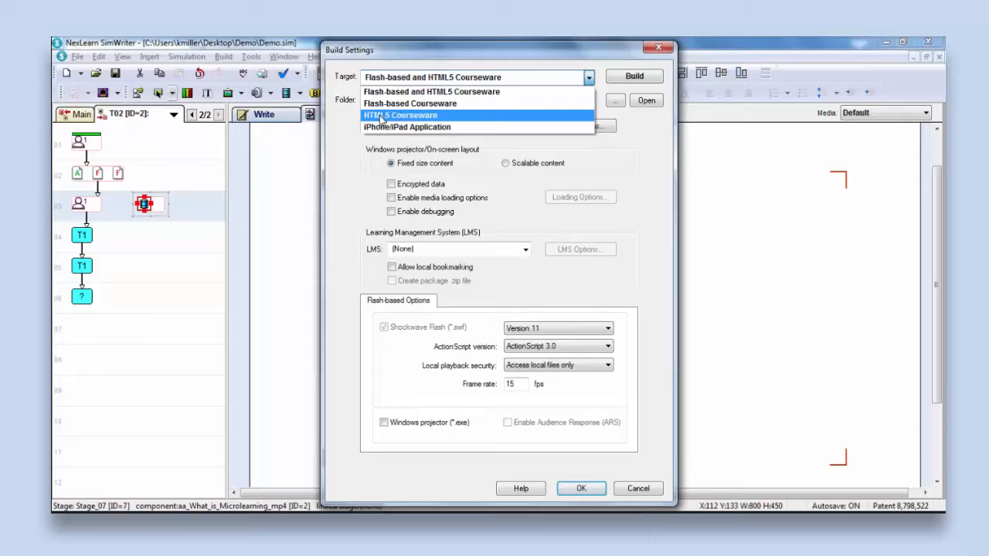
left_click(381, 116)
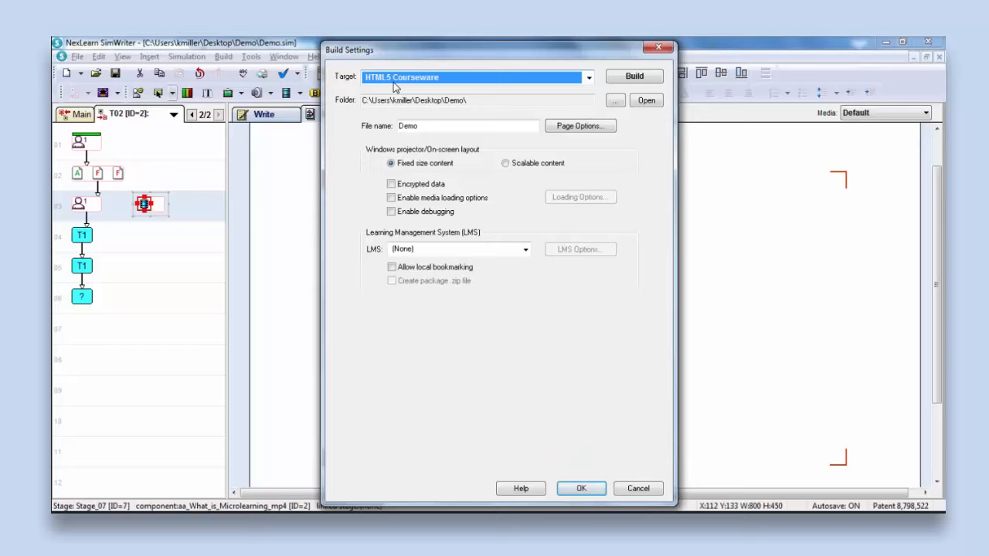
- Enable media loading options for the build, with media preloading 2 steps in advance
left_click(391, 199)
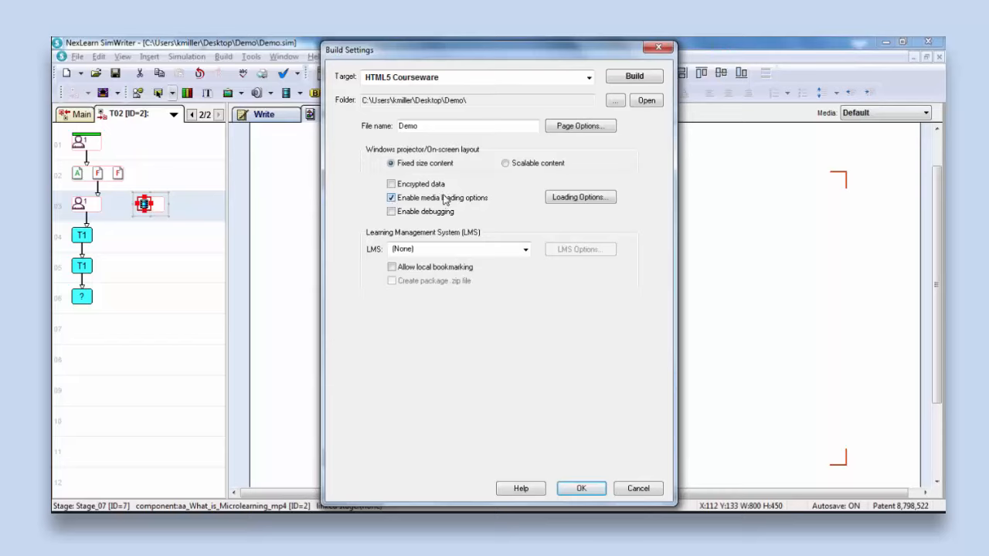
left_click(564, 199)
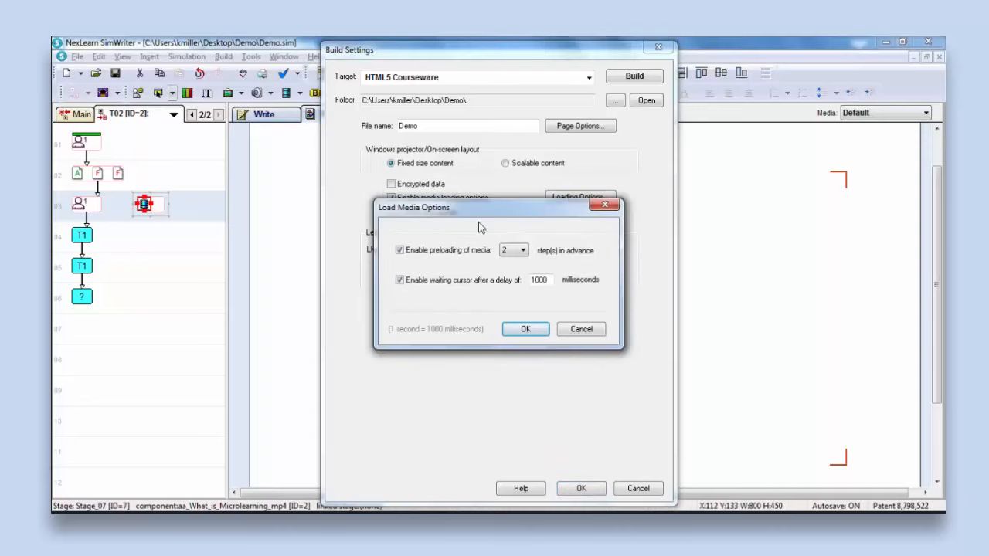
left_click(521, 251)
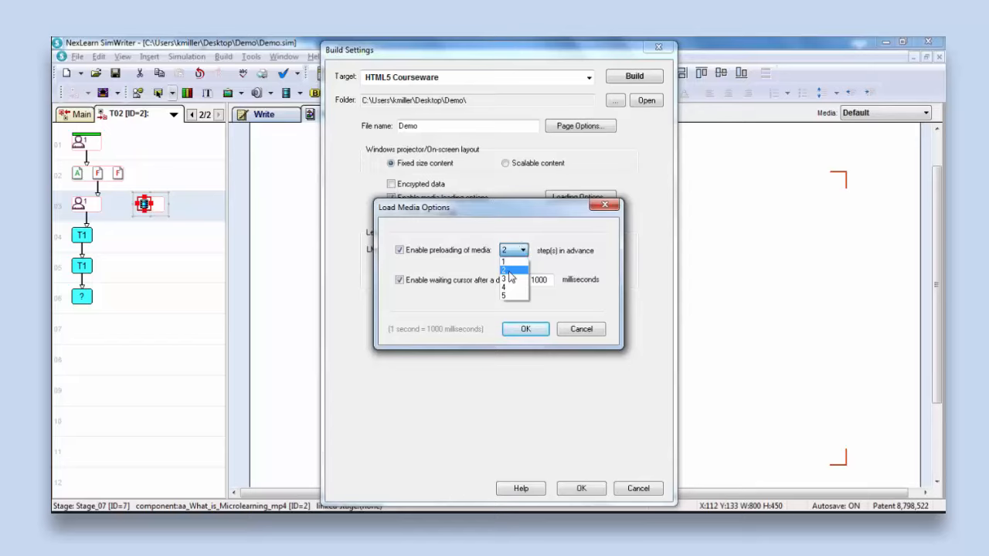
left_click(510, 271)
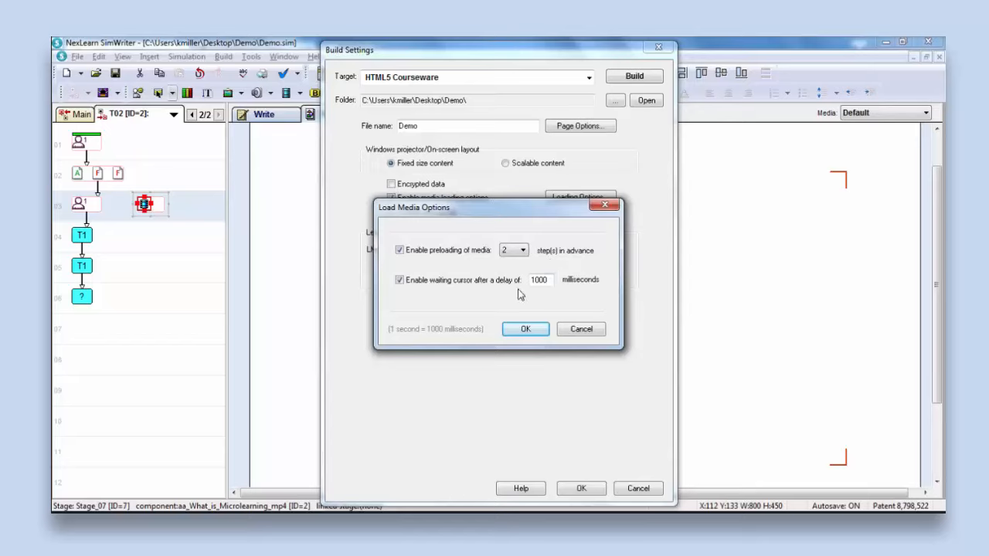
left_click(525, 330)
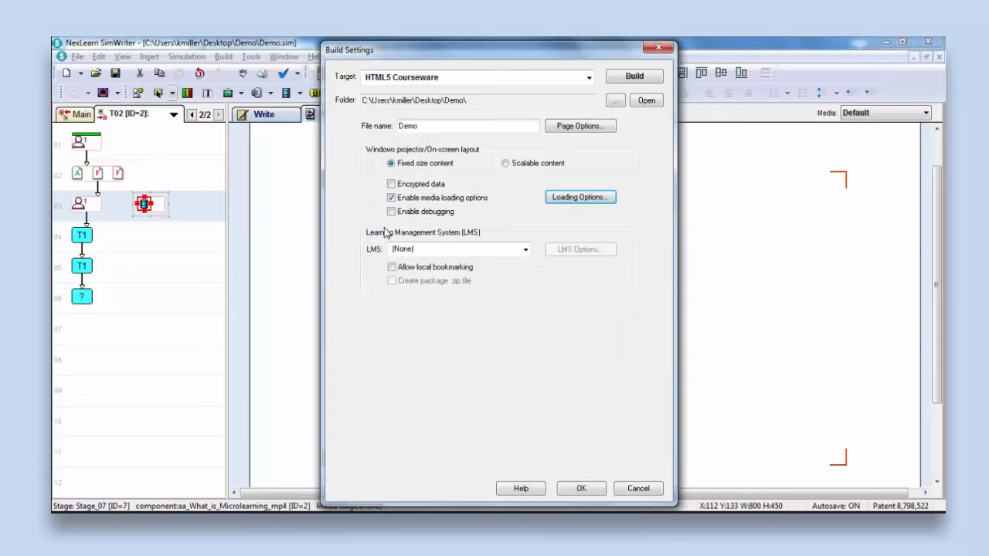
- Try enabling debugging for the build, then discard all the build settings changes
left_click(392, 212)
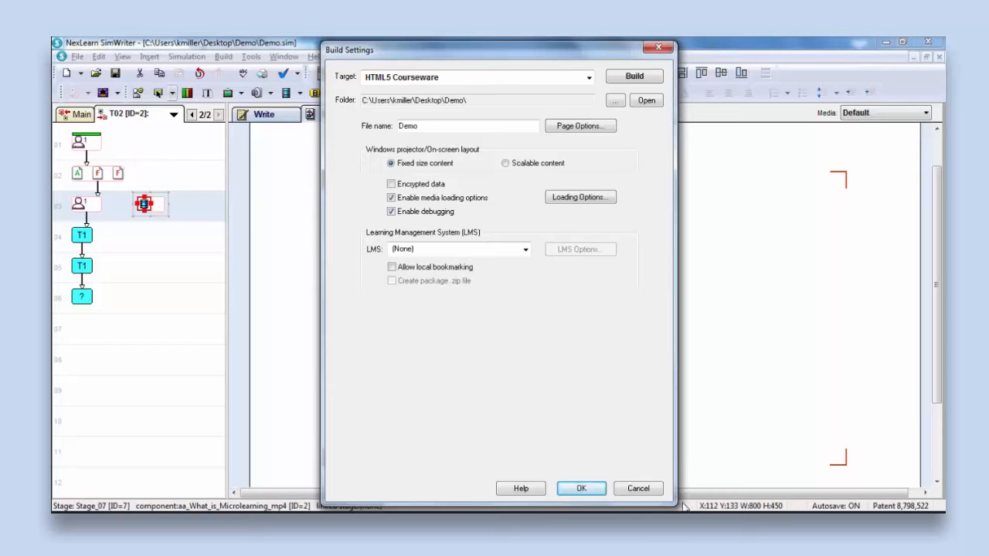
left_click(638, 489)
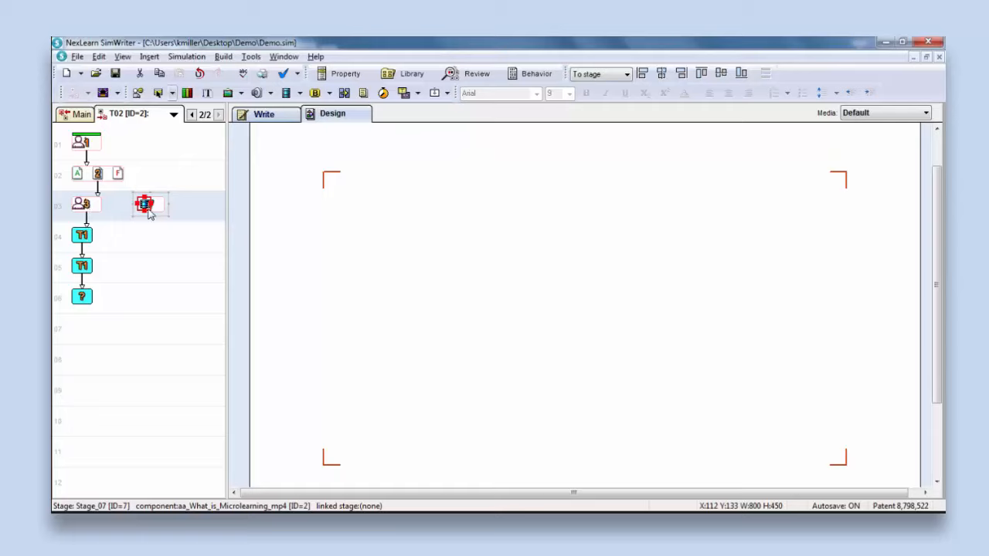
- Open the first narrator stage in row 01 in the Write view to access the narrator's dialog fields
left_click(99, 151)
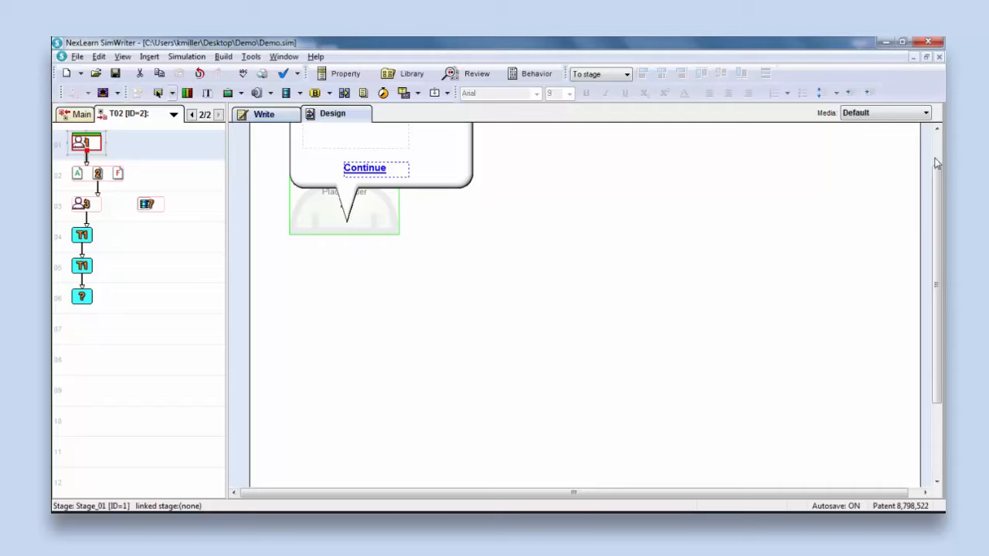
left_click(937, 143)
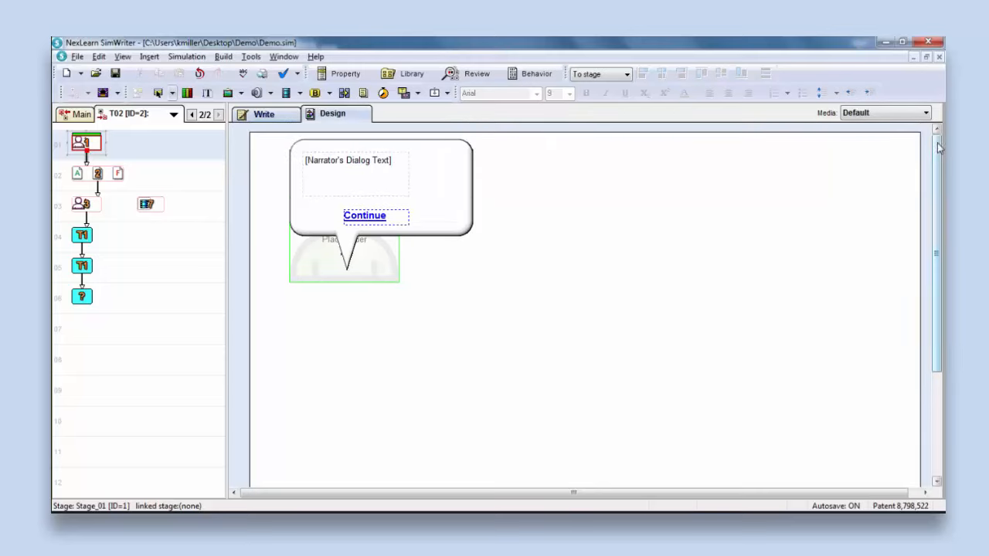
left_click(281, 120)
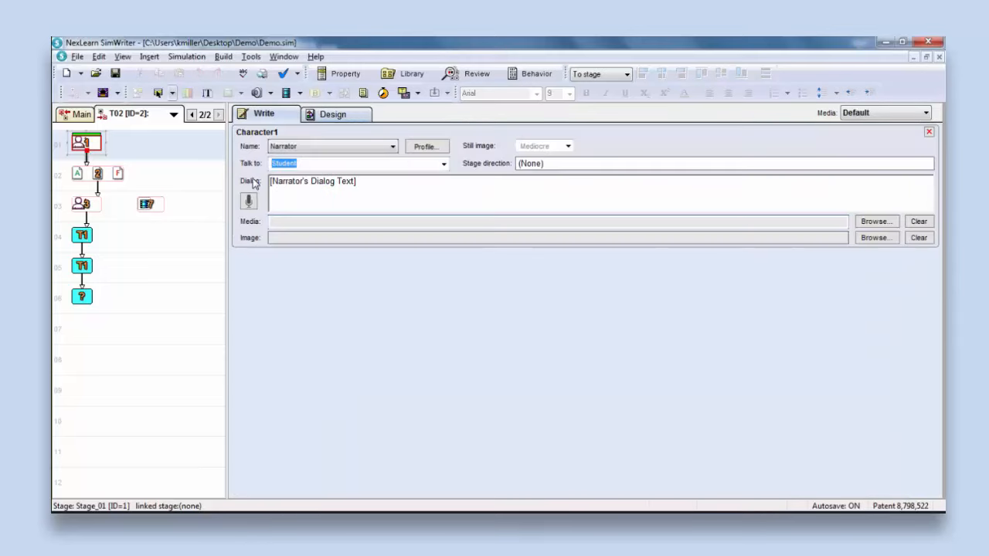